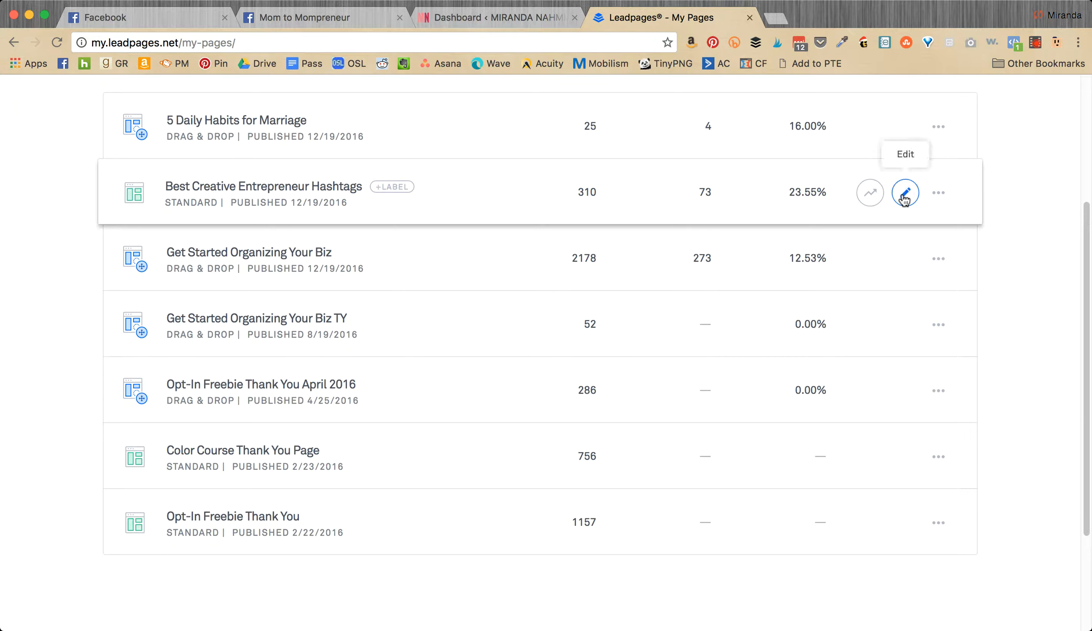
- Open the Best Creative Entrepreneur Hashtags opt-in page in Leadpages' editor, then return to WordPress
{"action": "left_click", "coordinate": [905, 194]}
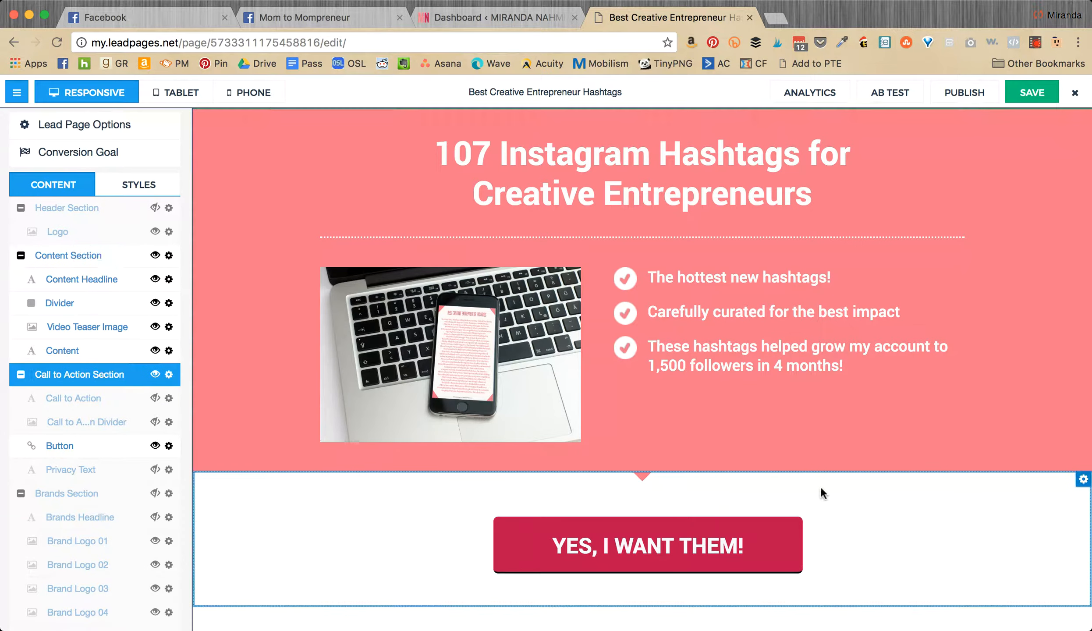
{"action": "left_click", "coordinate": [452, 22]}
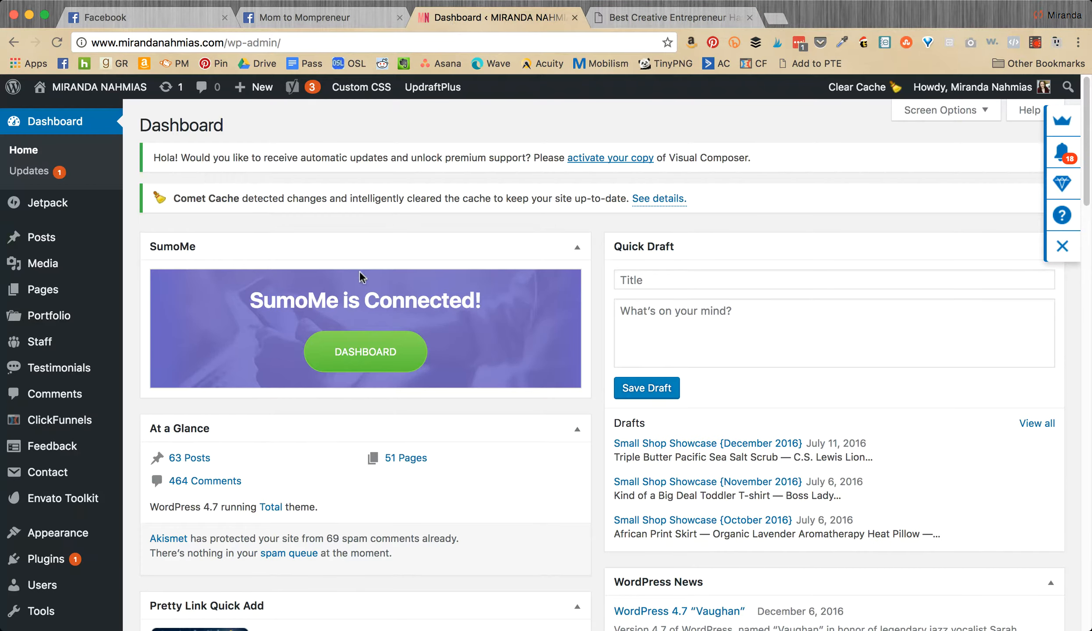
- Create a new WordPress page from Pages > Add New
{"action": "mouse_move", "coordinate": [28, 292]}
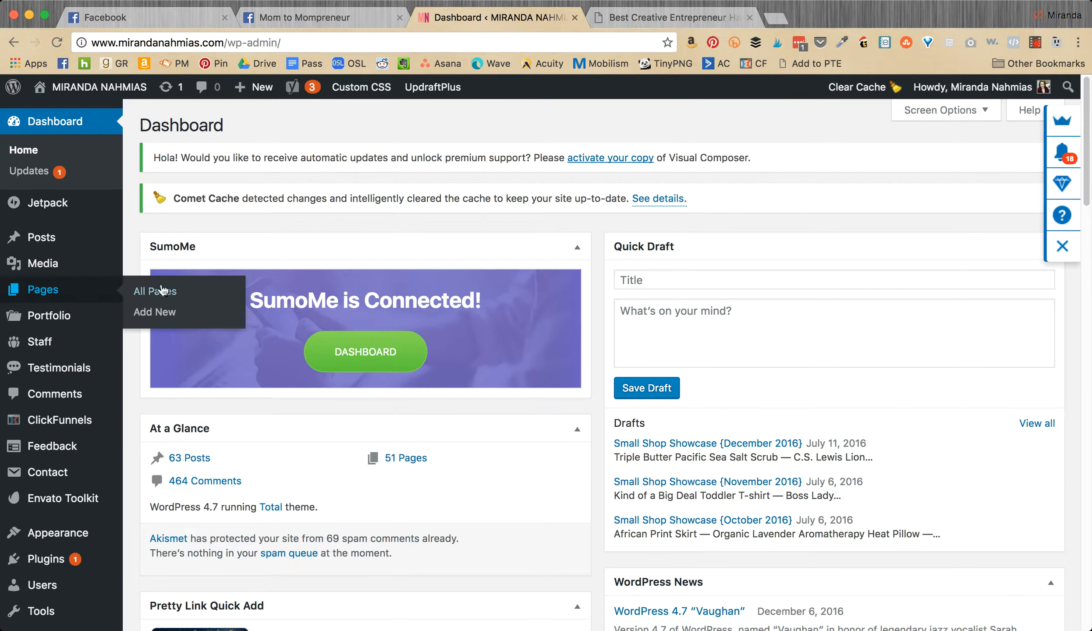
{"action": "left_click", "coordinate": [164, 314]}
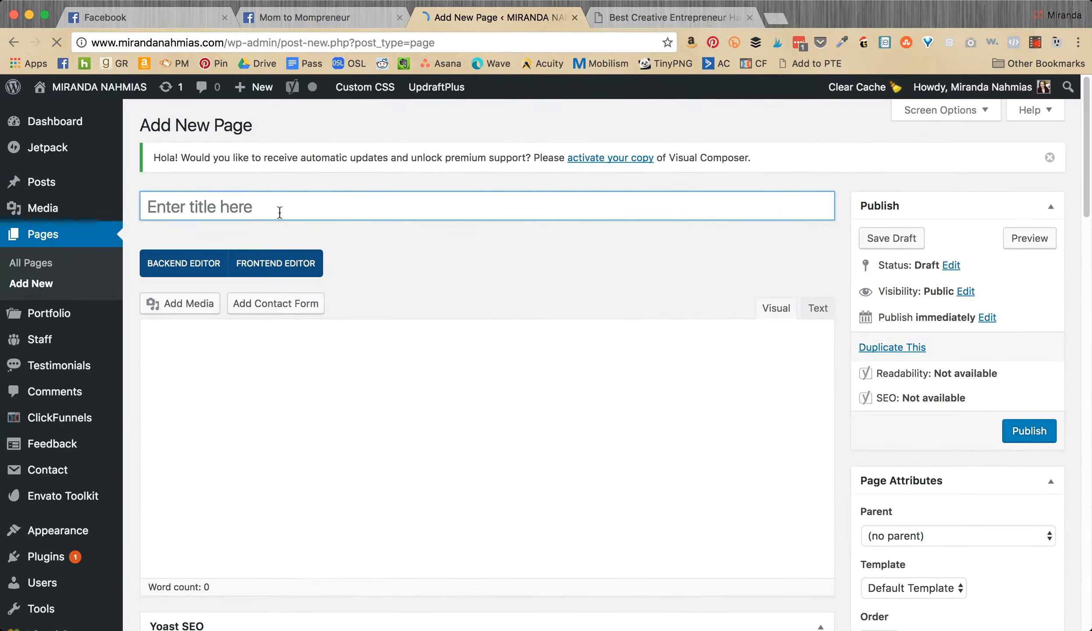
- Title the new page 'Instagram Hashtags', matching the original Leadpages page
{"action": "left_click", "coordinate": [372, 423]}
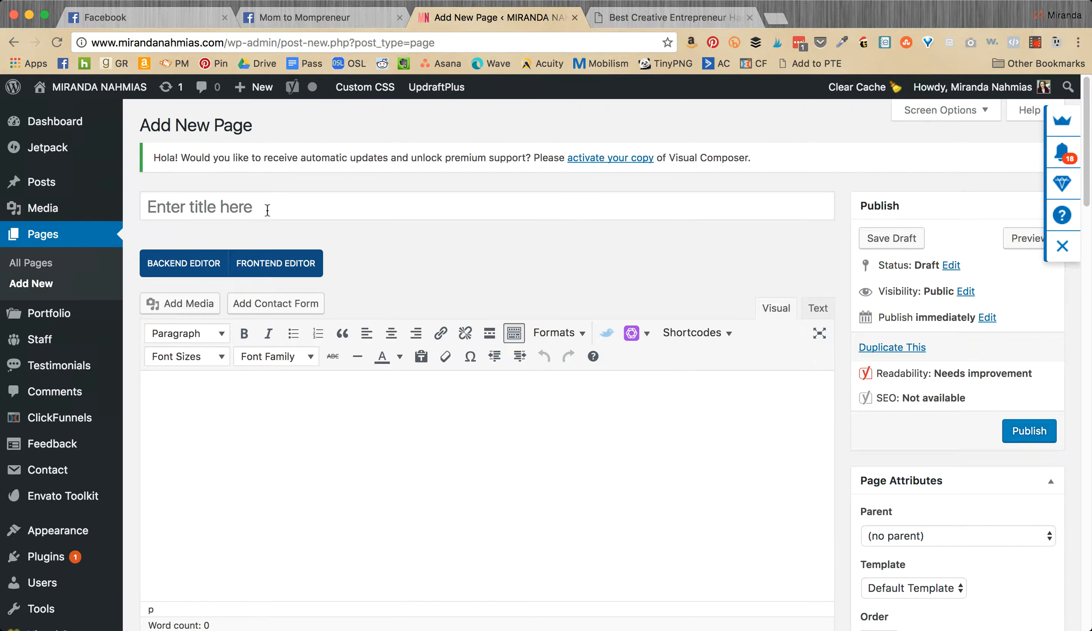
{"action": "left_click", "coordinate": [690, 18]}
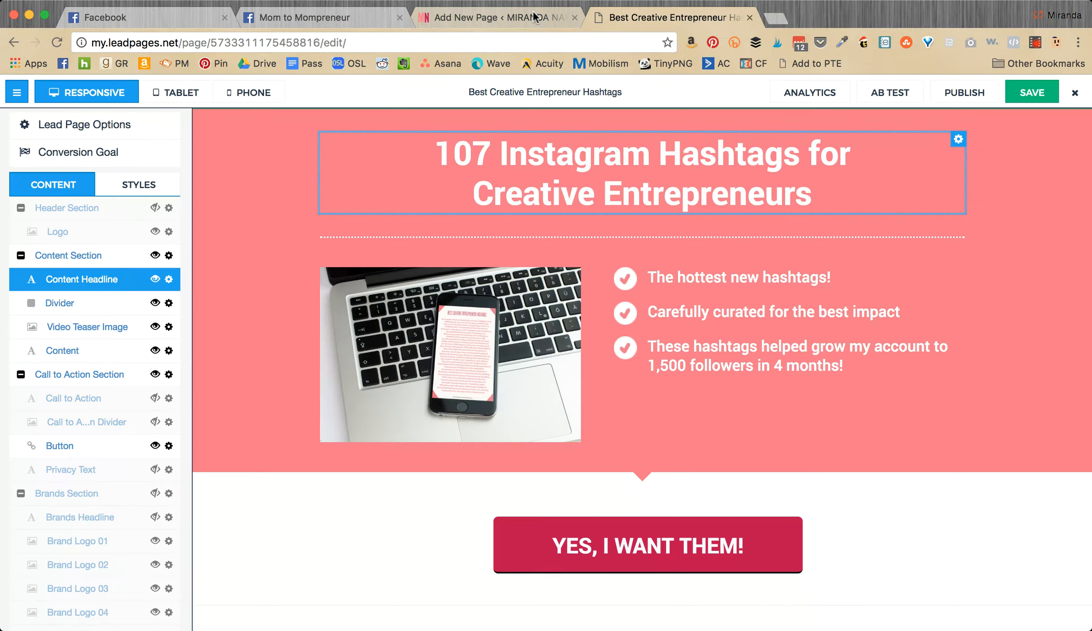
{"action": "left_click", "coordinate": [540, 18]}
{"action": "left_click", "coordinate": [340, 199]}
{"action": "type", "text": "Instagram Hashtags"}
{"action": "left_click", "coordinate": [507, 428]}
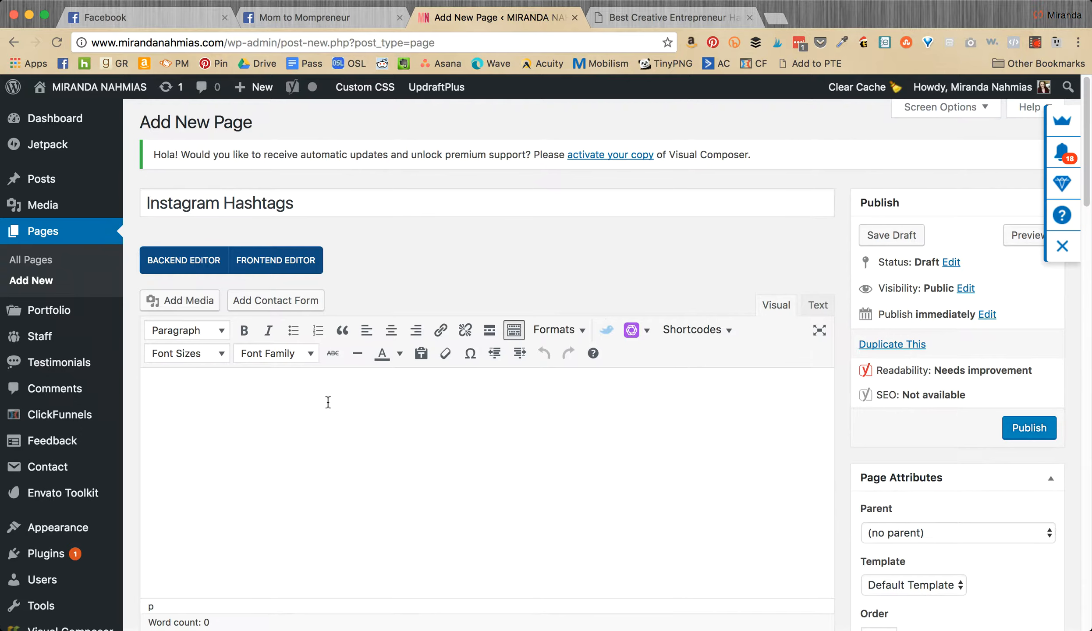
- Switch the page to the Visual Composer backend editor and scroll down to Page Settings
{"action": "left_click", "coordinate": [175, 263]}
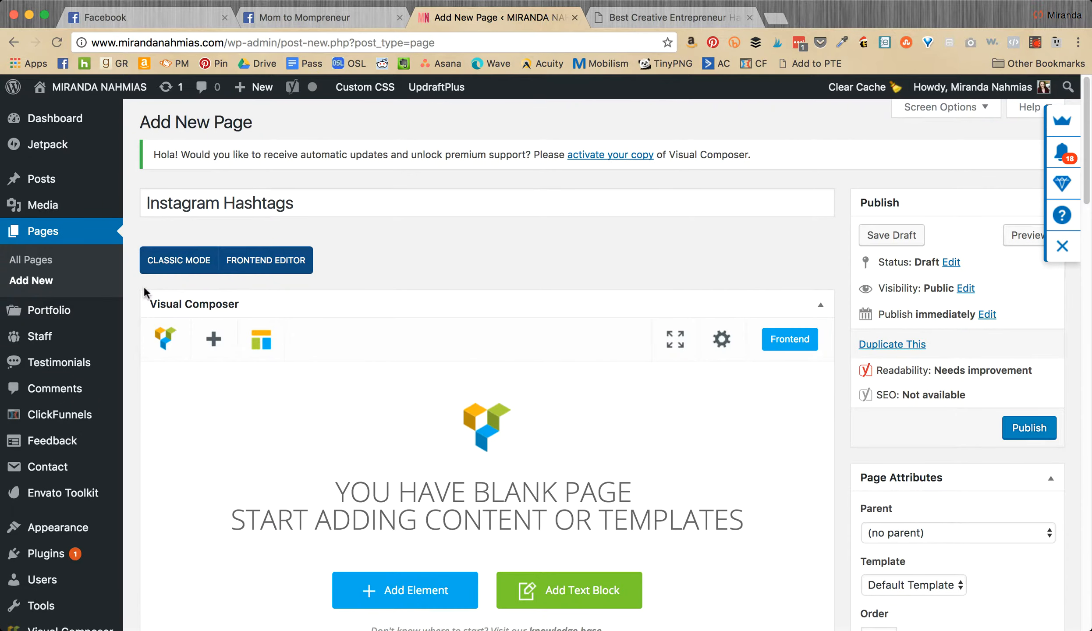
{"action": "scroll", "coordinate": [522, 460], "scroll_direction": "down", "scroll_amount": 4}
{"action": "scroll", "coordinate": [526, 452], "scroll_direction": "up", "scroll_amount": 1}
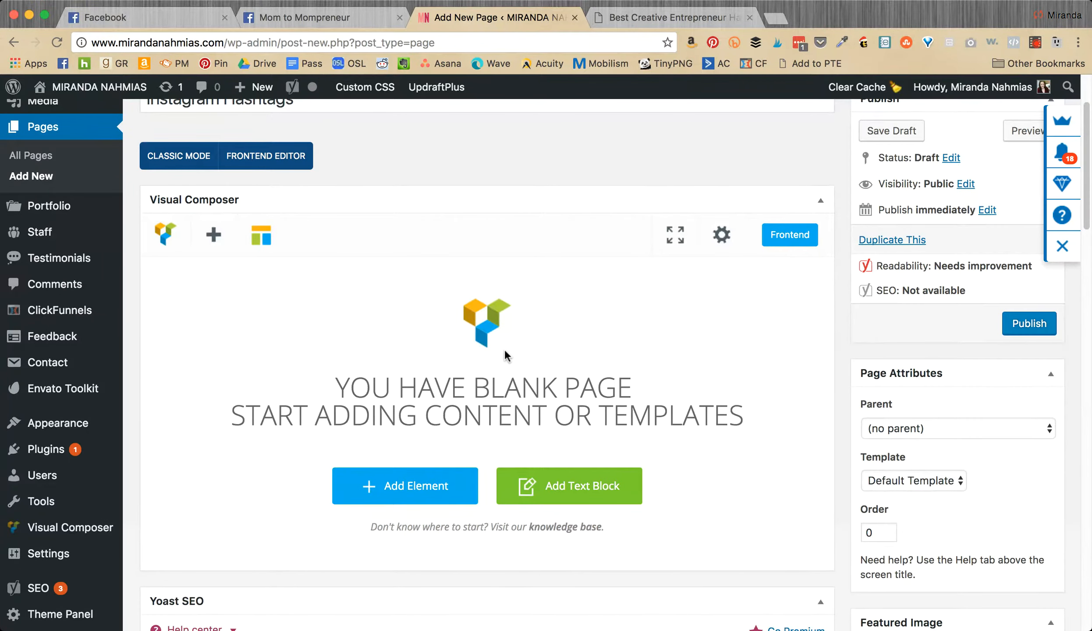
{"action": "scroll", "coordinate": [507, 356], "scroll_direction": "down", "scroll_amount": 1}
{"action": "scroll", "coordinate": [505, 355], "scroll_direction": "down", "scroll_amount": 1}
{"action": "scroll", "coordinate": [504, 350], "scroll_direction": "down", "scroll_amount": 3}
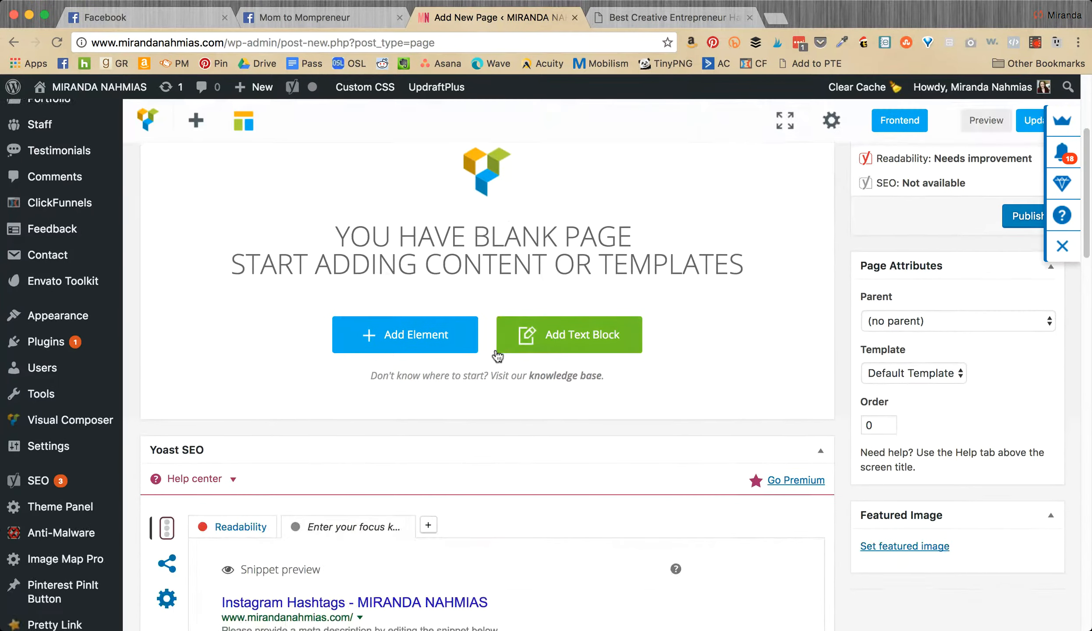
{"action": "scroll", "coordinate": [500, 352], "scroll_direction": "up", "scroll_amount": 5}
{"action": "scroll", "coordinate": [495, 352], "scroll_direction": "down", "scroll_amount": 5}
{"action": "scroll", "coordinate": [491, 352], "scroll_direction": "up", "scroll_amount": 3}
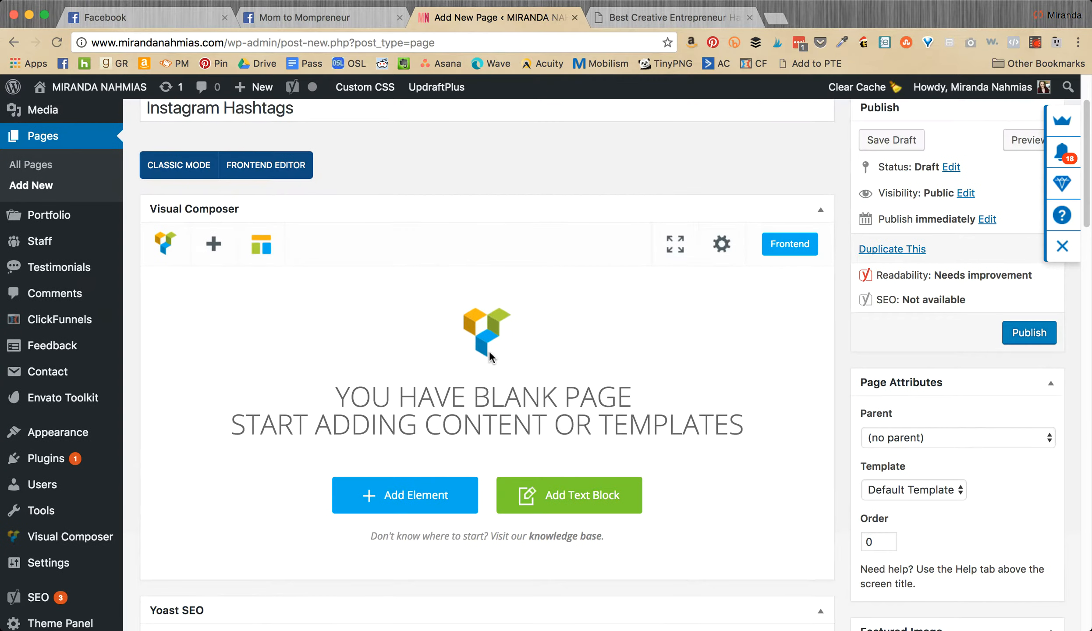
{"action": "scroll", "coordinate": [489, 356], "scroll_direction": "down", "scroll_amount": 2}
{"action": "scroll", "coordinate": [487, 357], "scroll_direction": "down", "scroll_amount": 10}
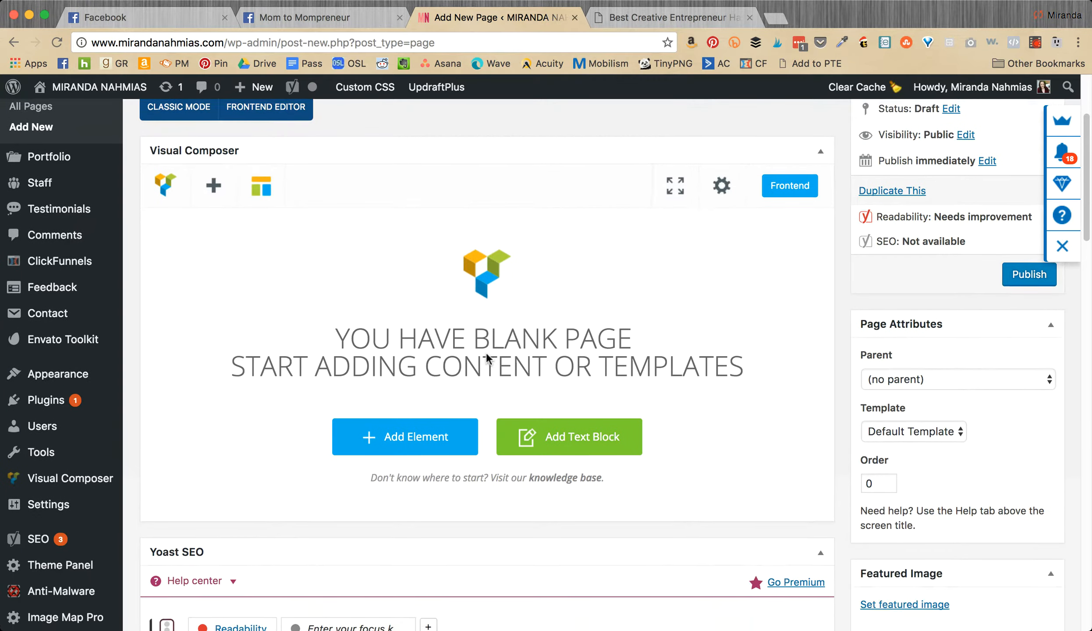
{"action": "scroll", "coordinate": [487, 356], "scroll_direction": "down", "scroll_amount": 20}
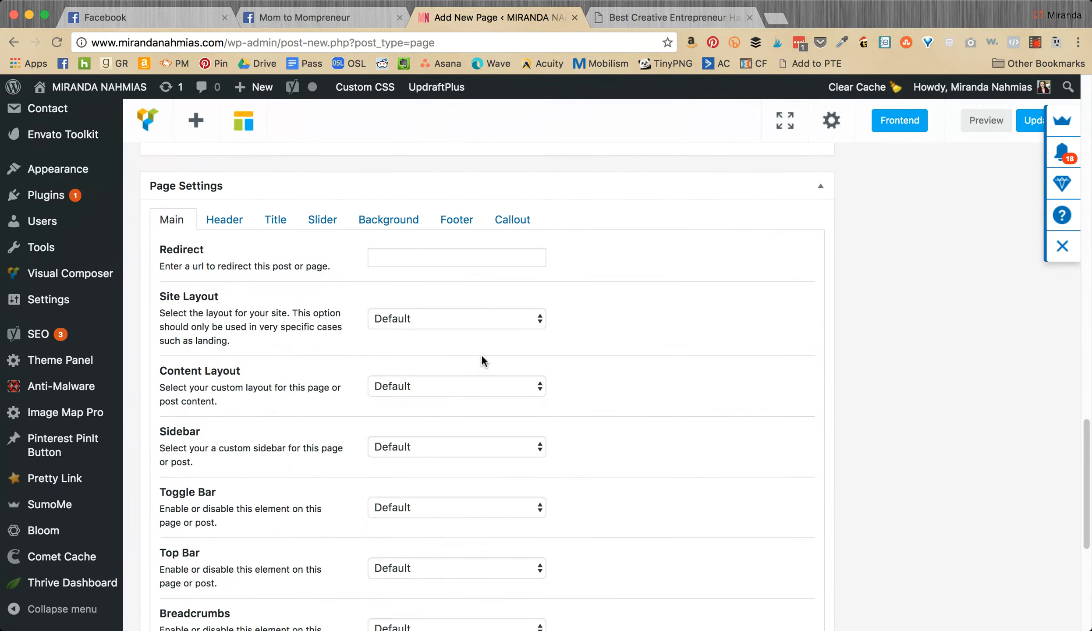
- Set the page's Main content layout to No Sidebar
{"action": "left_click", "coordinate": [456, 318]}
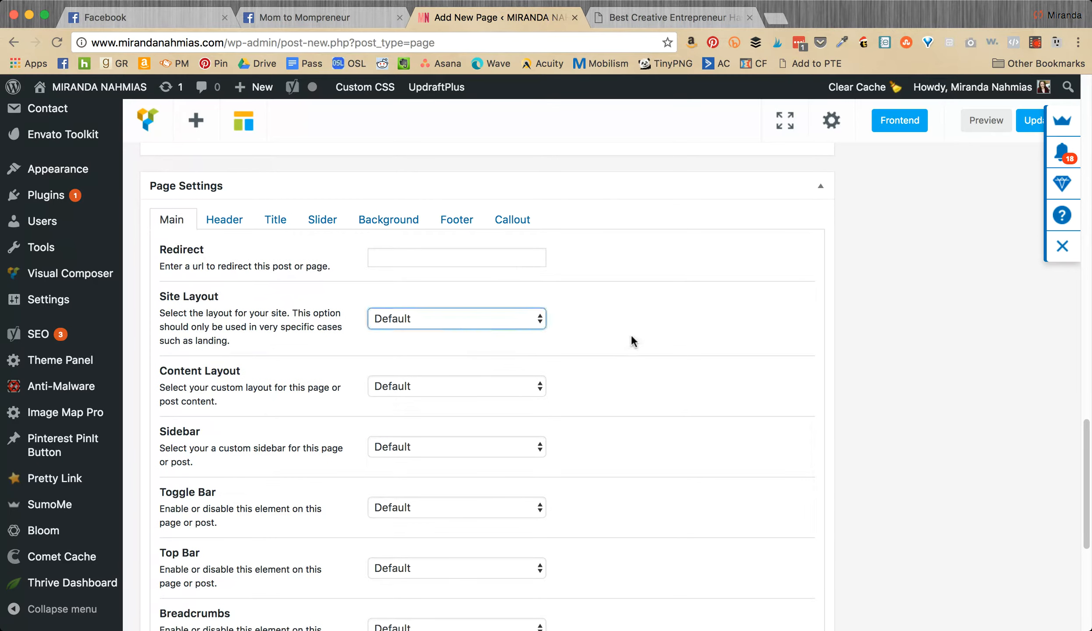
{"action": "left_click", "coordinate": [507, 385]}
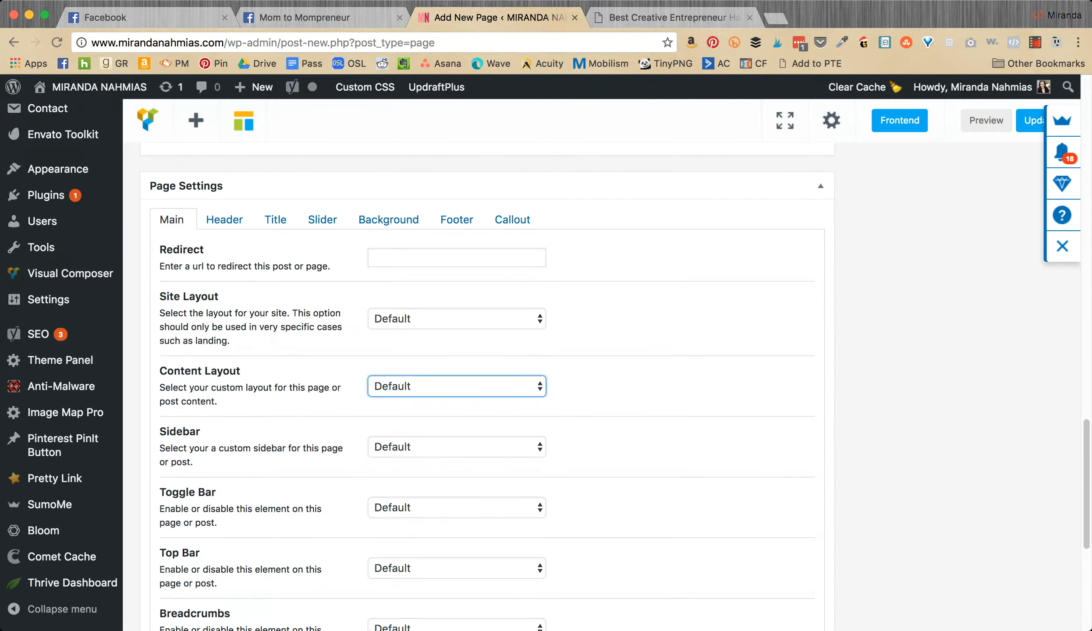
{"action": "left_click", "coordinate": [471, 434]}
- Set both the Header and the Title options to Disable for this page
{"action": "left_click", "coordinate": [223, 219]}
{"action": "left_click", "coordinate": [404, 274]}
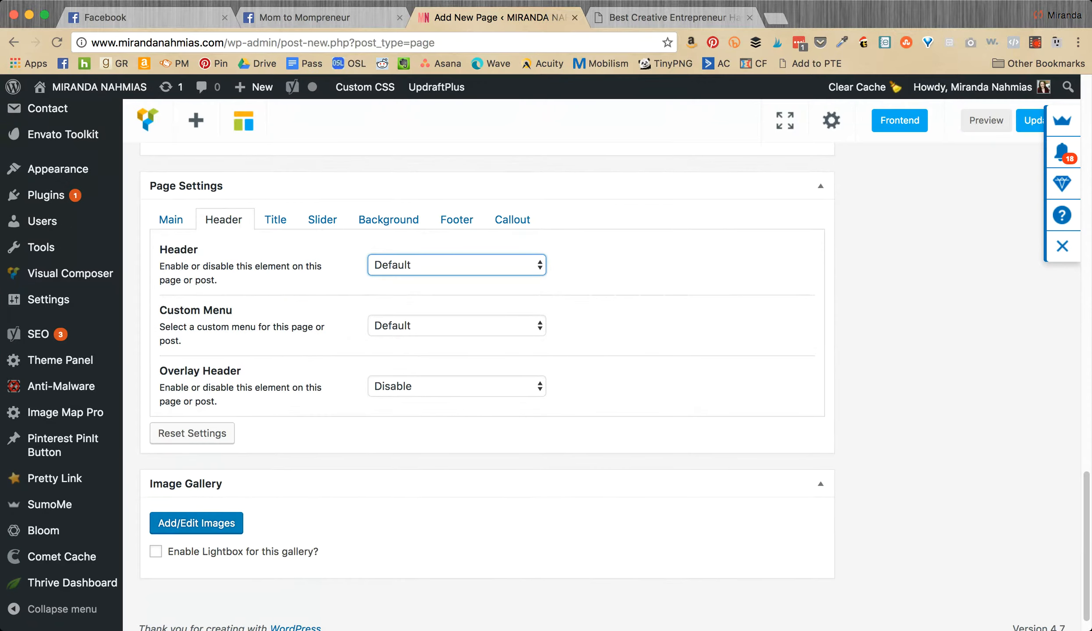
{"action": "left_click", "coordinate": [412, 297]}
{"action": "left_click", "coordinate": [274, 219]}
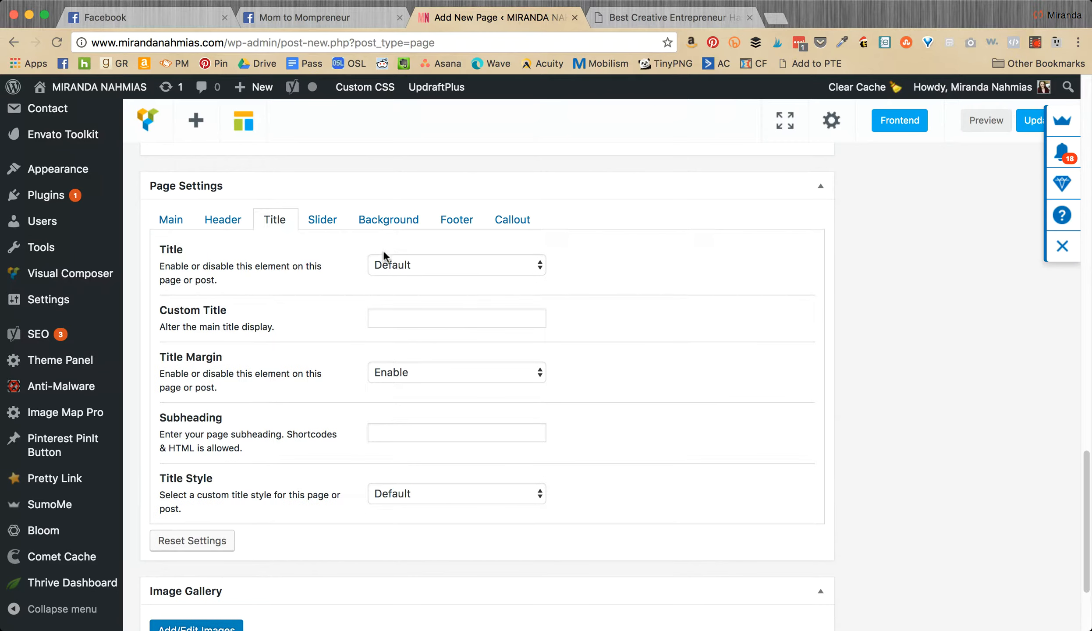
{"action": "left_click", "coordinate": [398, 298]}
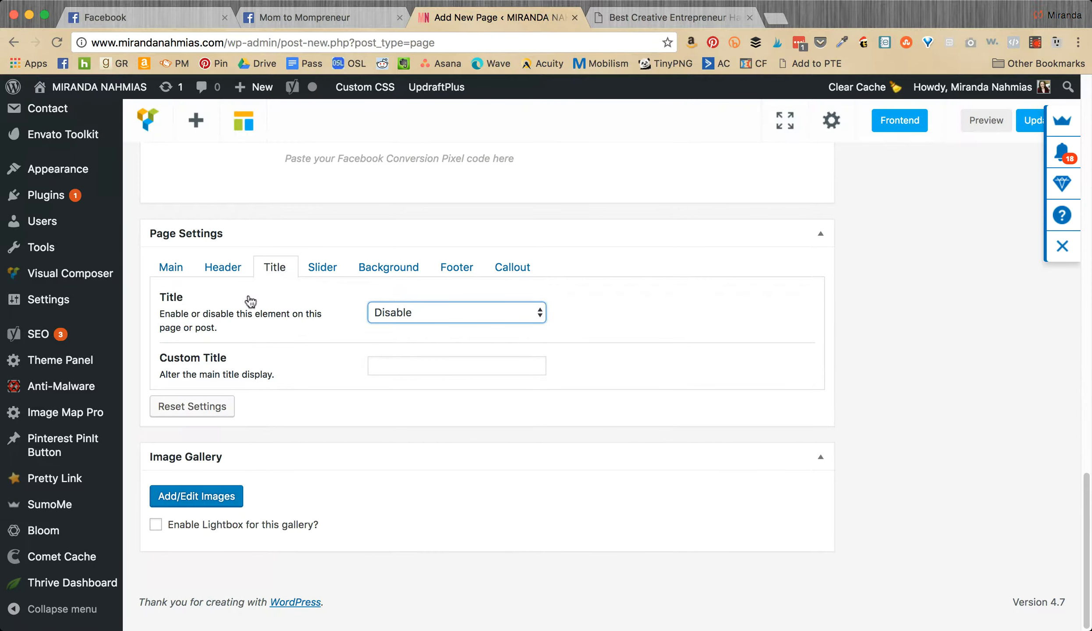
{"action": "scroll", "coordinate": [247, 305], "scroll_direction": "up", "scroll_amount": 3}
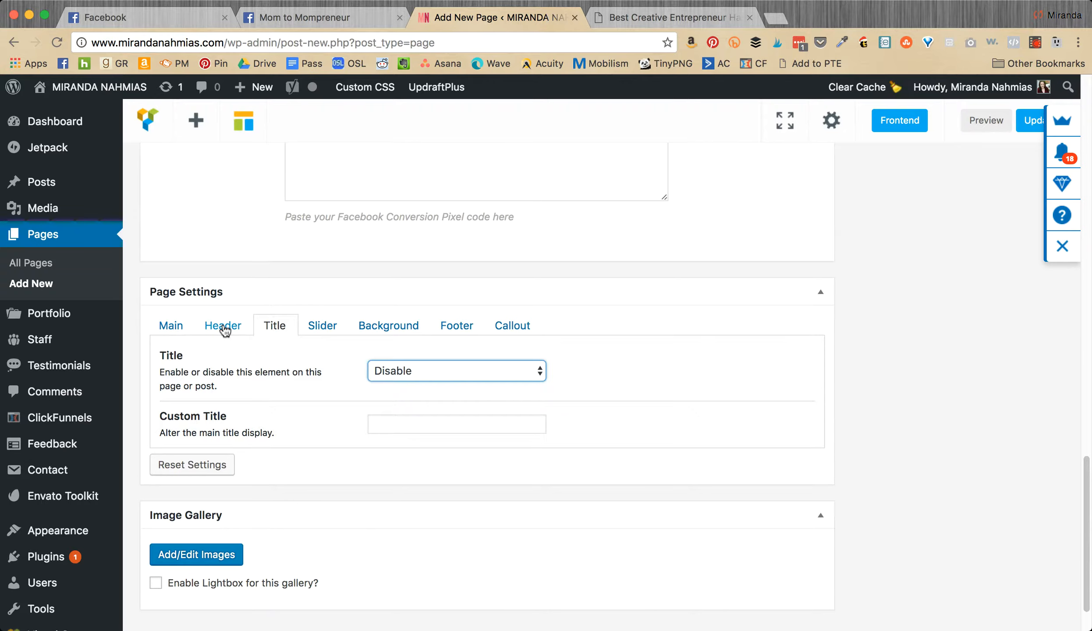
{"action": "scroll", "coordinate": [301, 460], "scroll_direction": "up", "scroll_amount": 4}
{"action": "scroll", "coordinate": [307, 456], "scroll_direction": "up", "scroll_amount": 15}
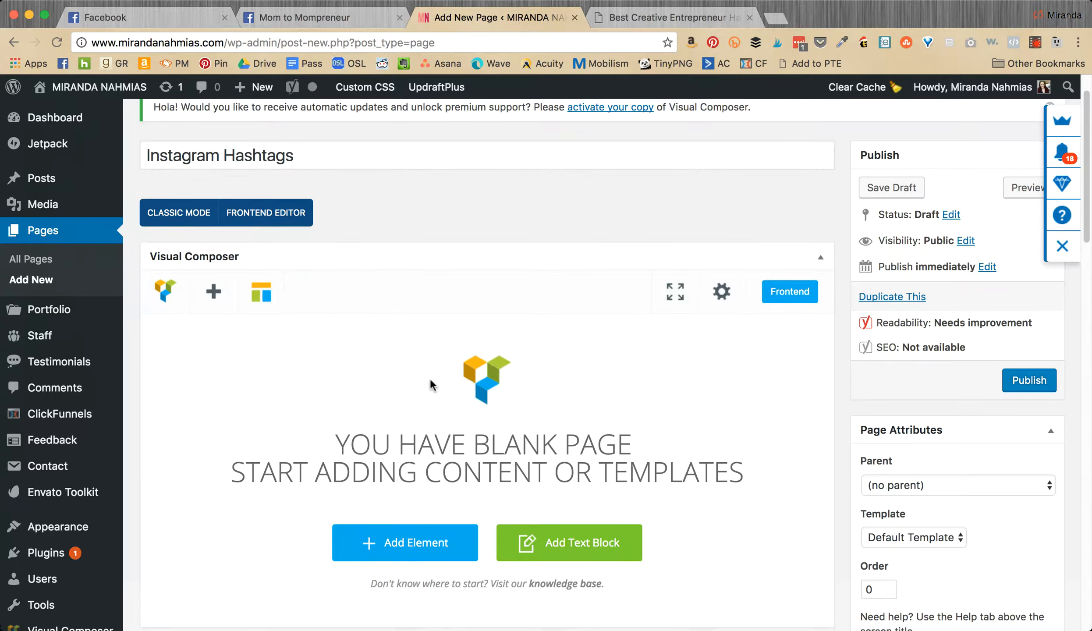
- Add a 32px Empty Space element to the Visual Composer row and open its settings
{"action": "scroll", "coordinate": [436, 395], "scroll_direction": "down", "scroll_amount": 3}
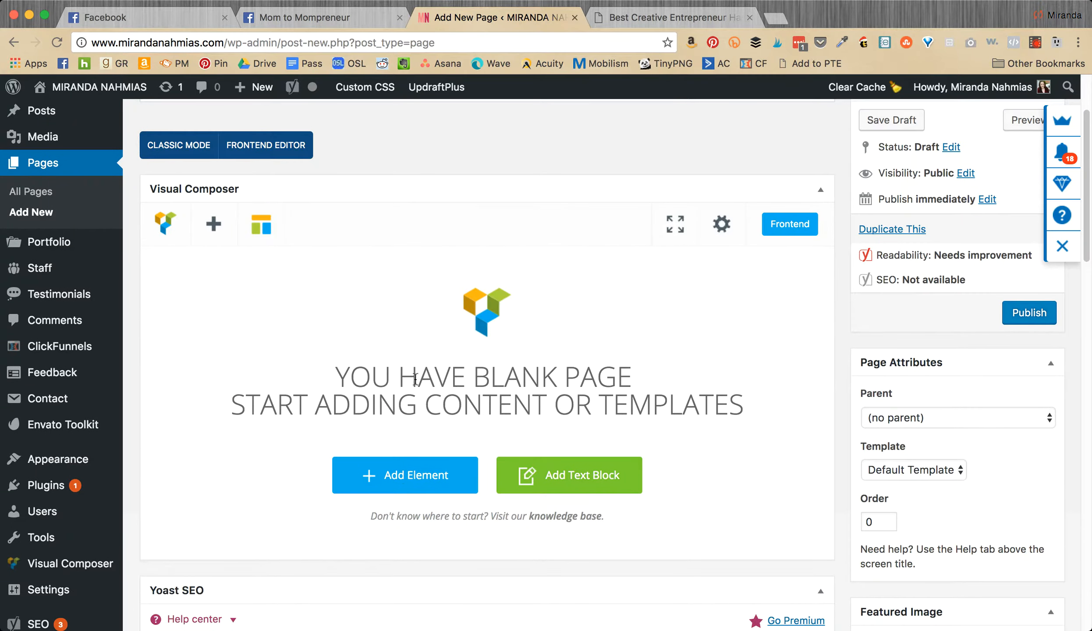
{"action": "left_click", "coordinate": [406, 486]}
{"action": "scroll", "coordinate": [625, 281], "scroll_direction": "up", "scroll_amount": 5}
{"action": "left_click", "coordinate": [624, 237]}
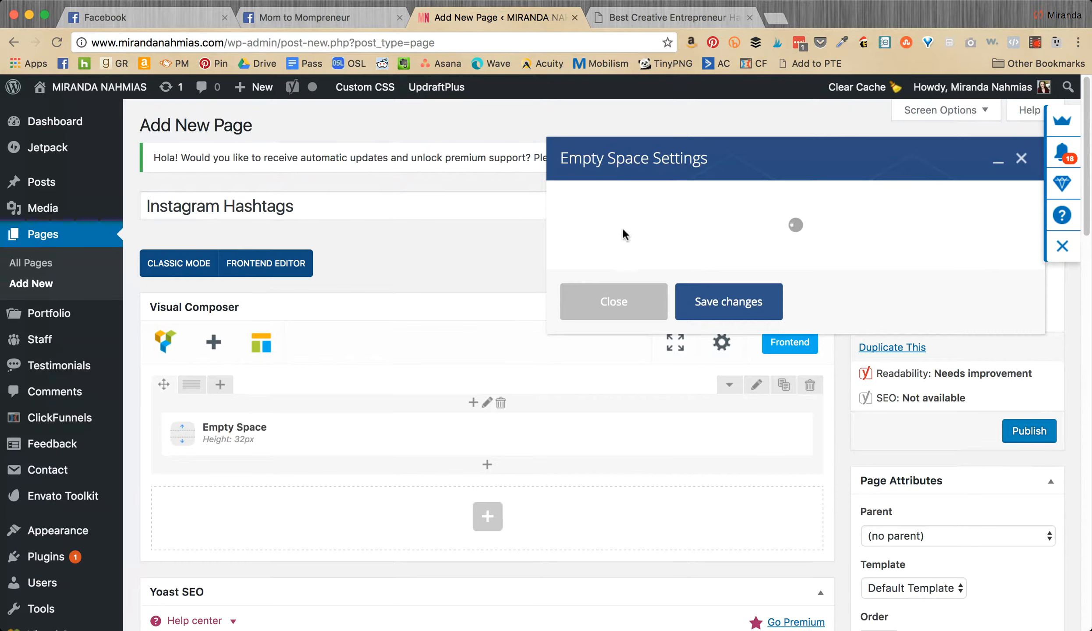
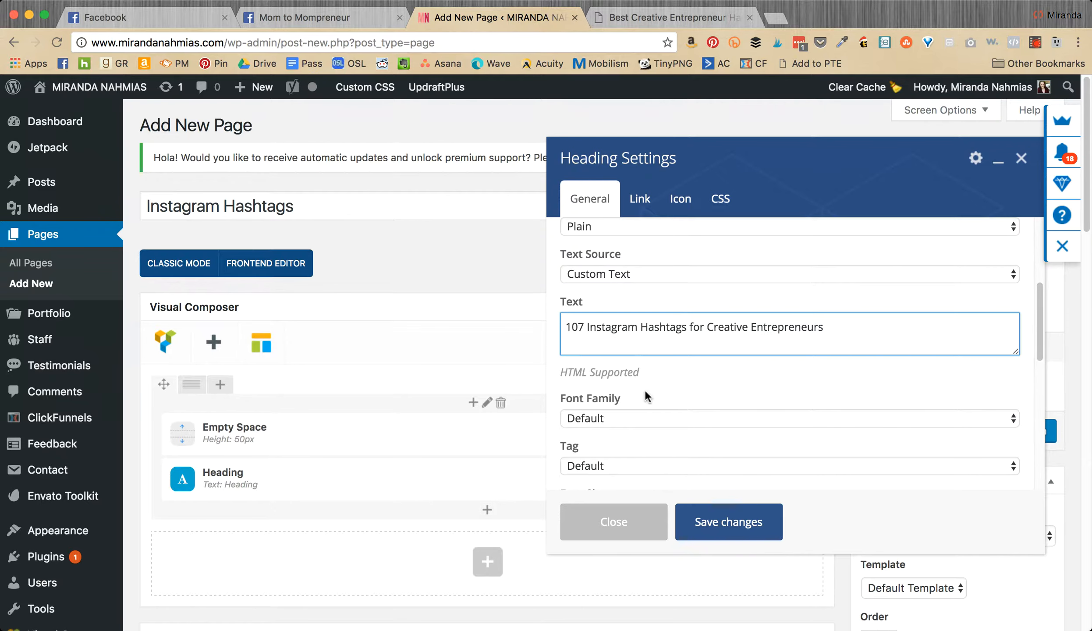
- Set the heading font to Oswald at 60px with a 62px line height
{"action": "key", "text": "Tab"}
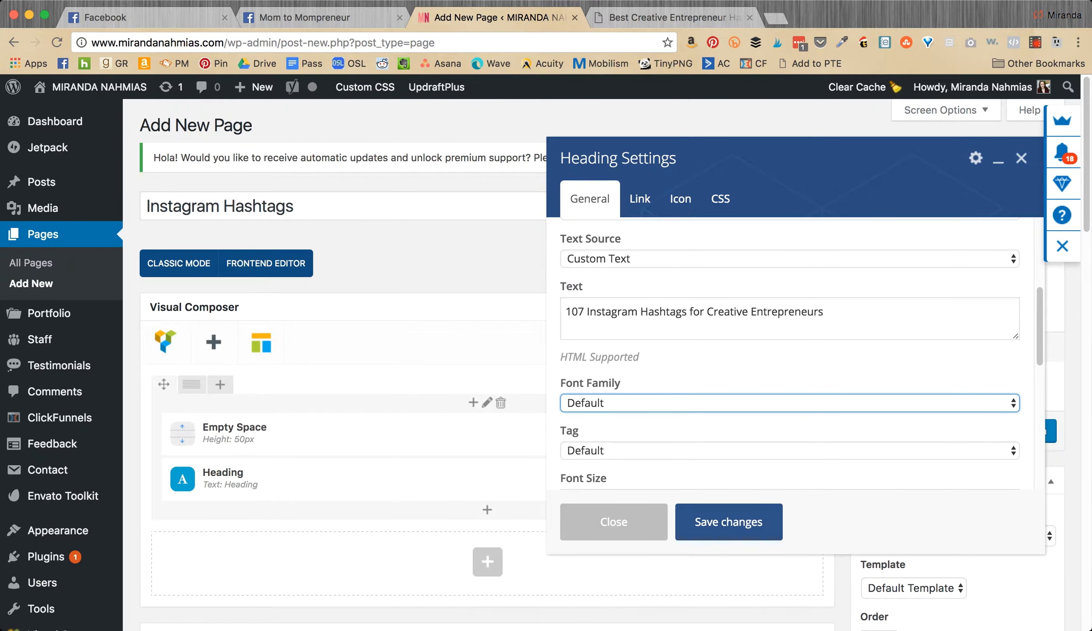
{"action": "type", "text": "Oswald"}
{"action": "scroll", "coordinate": [625, 329], "scroll_direction": "down", "scroll_amount": 5}
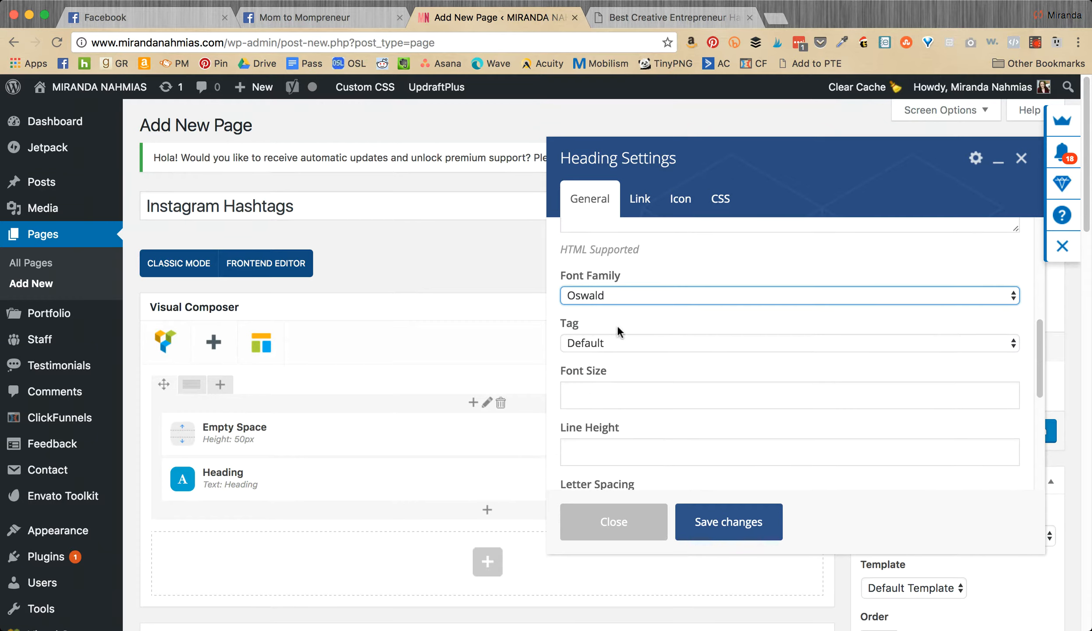
{"action": "scroll", "coordinate": [608, 341], "scroll_direction": "down", "scroll_amount": 2}
{"action": "left_click", "coordinate": [597, 338]}
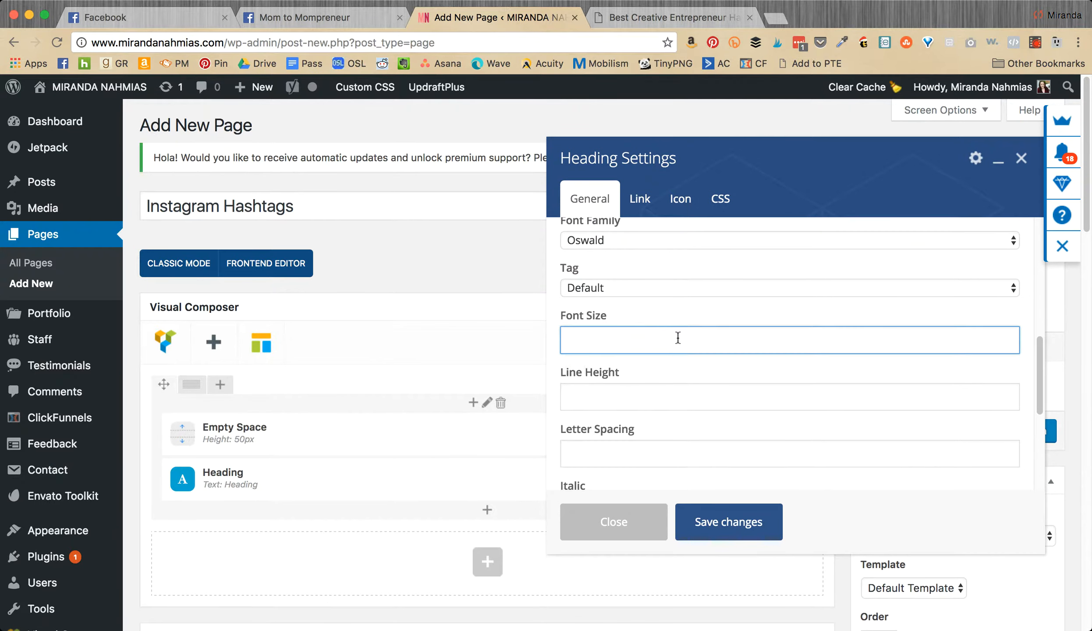
{"action": "type", "text": "60px"}
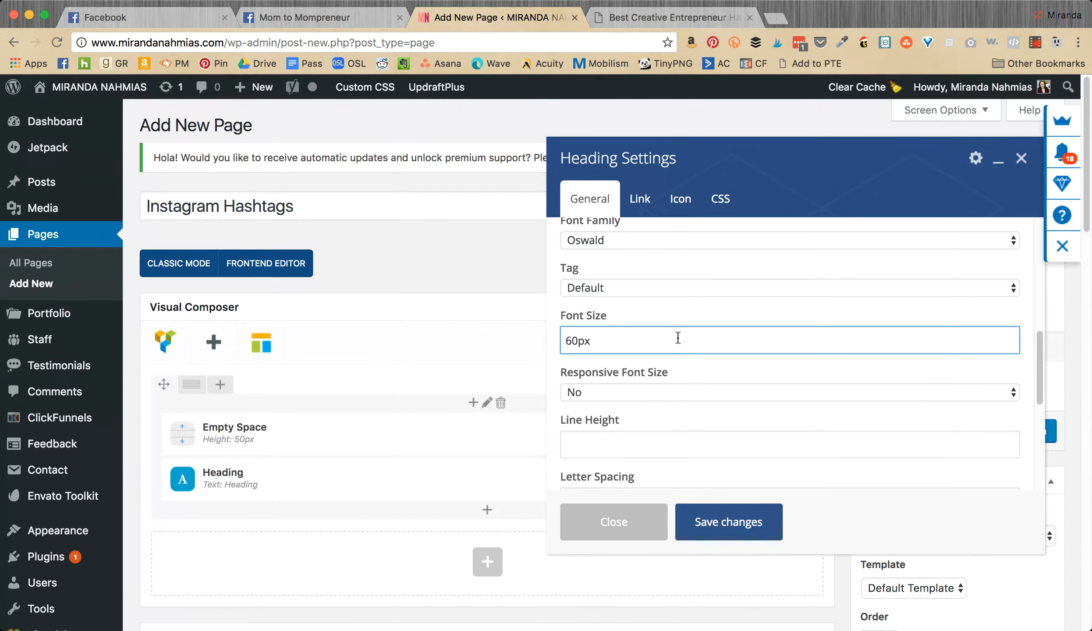
{"action": "left_click", "coordinate": [720, 442]}
{"action": "type", "text": "62px"}
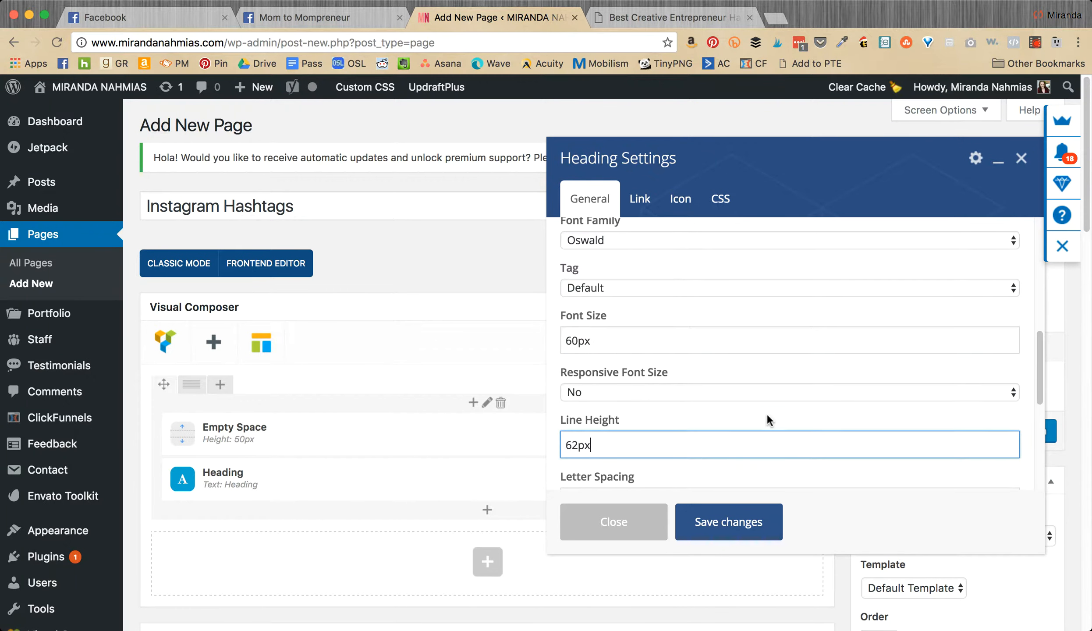
- Color the heading text pink #f04a6d and save the heading settings
{"action": "scroll", "coordinate": [764, 412], "scroll_direction": "down", "scroll_amount": 5}
{"action": "scroll", "coordinate": [764, 408], "scroll_direction": "up", "scroll_amount": 2}
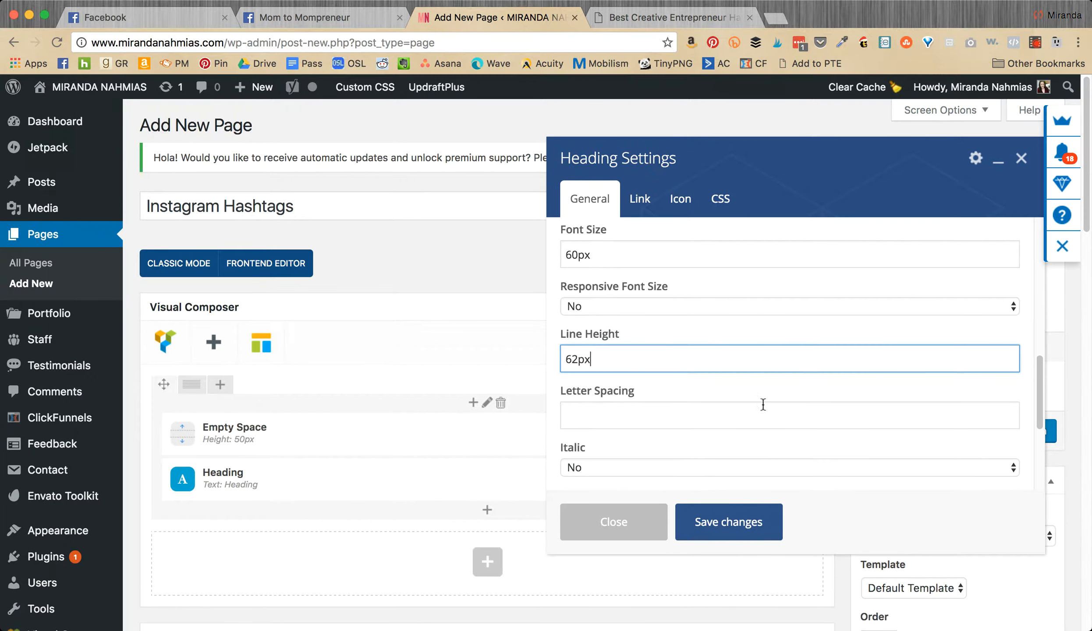
{"action": "scroll", "coordinate": [662, 325], "scroll_direction": "down", "scroll_amount": 10}
{"action": "left_click", "coordinate": [592, 425]}
{"action": "scroll", "coordinate": [756, 368], "scroll_direction": "down", "scroll_amount": 6}
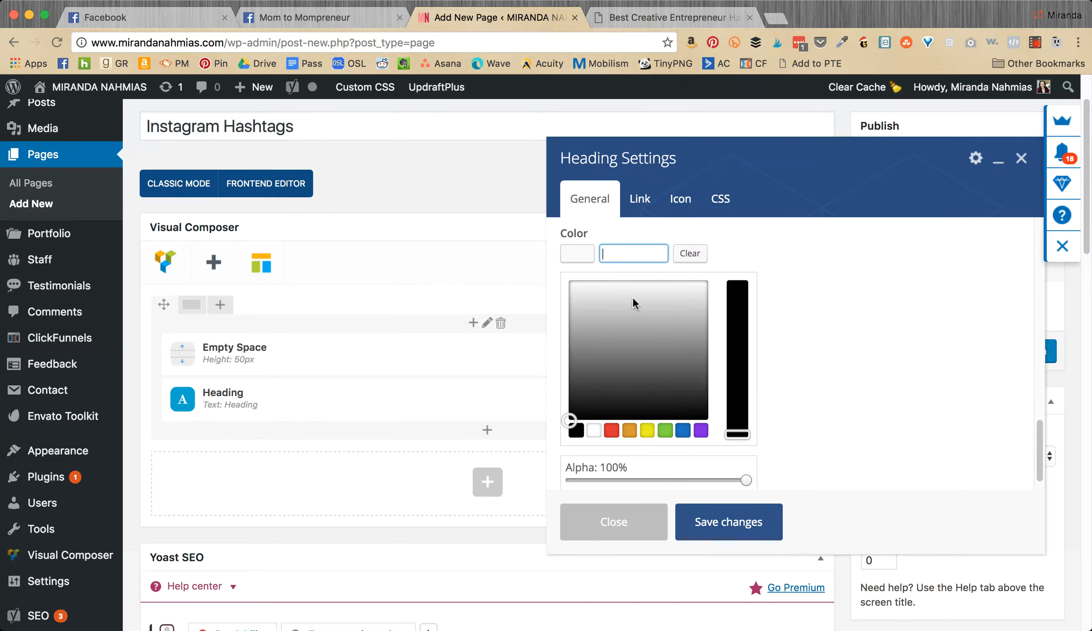
{"action": "type", "text": "f04a6d"}
{"action": "left_click", "coordinate": [827, 298]}
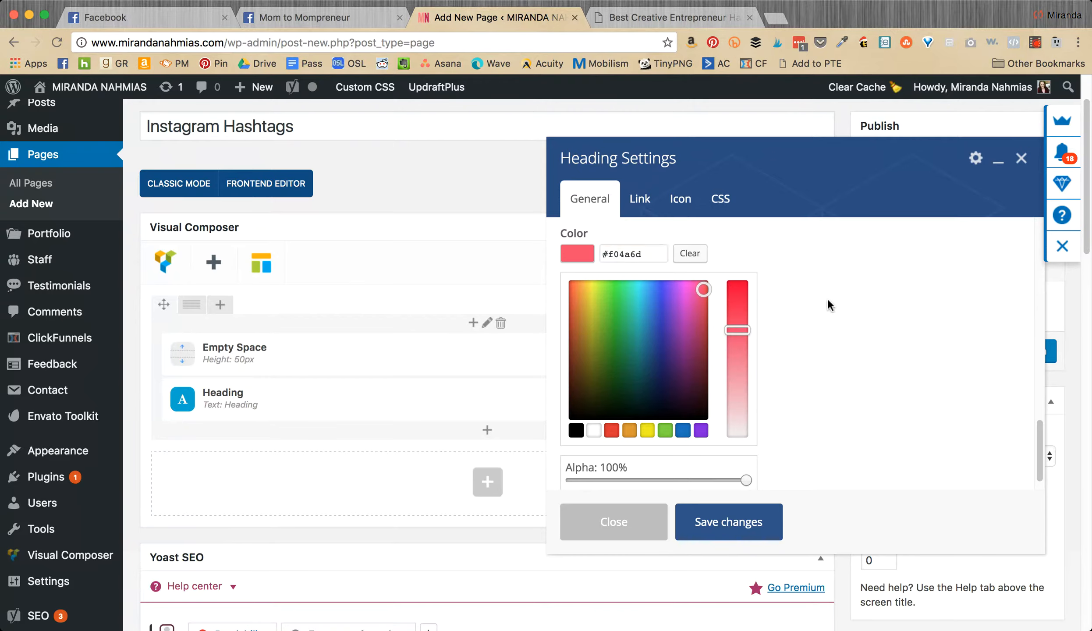
{"action": "scroll", "coordinate": [727, 454], "scroll_direction": "down", "scroll_amount": 3}
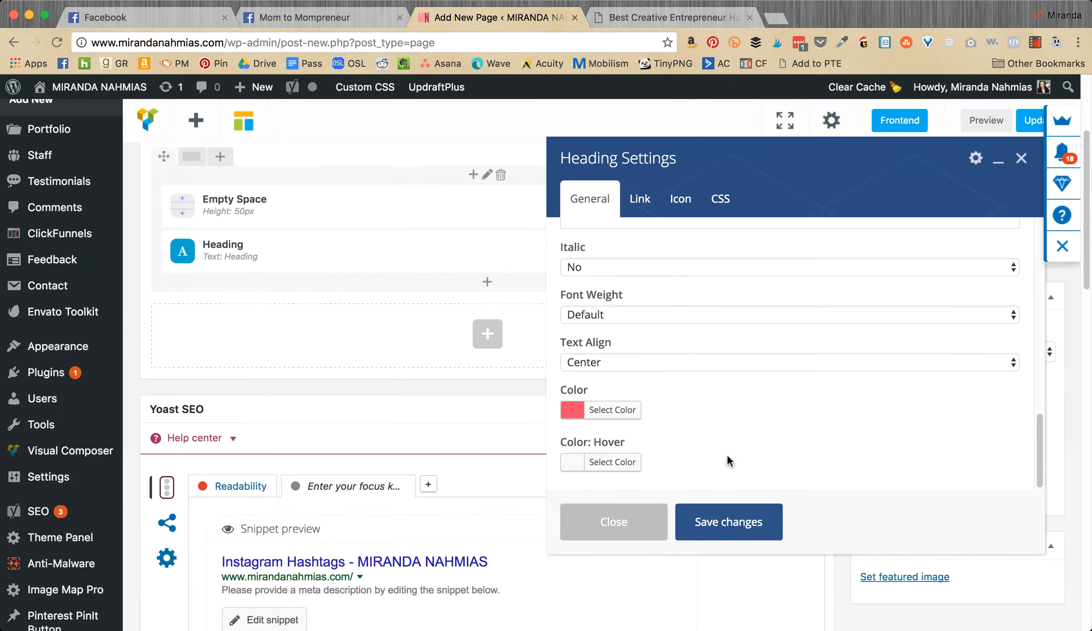
{"action": "left_click", "coordinate": [731, 522]}
{"action": "scroll", "coordinate": [687, 451], "scroll_direction": "up", "scroll_amount": 4}
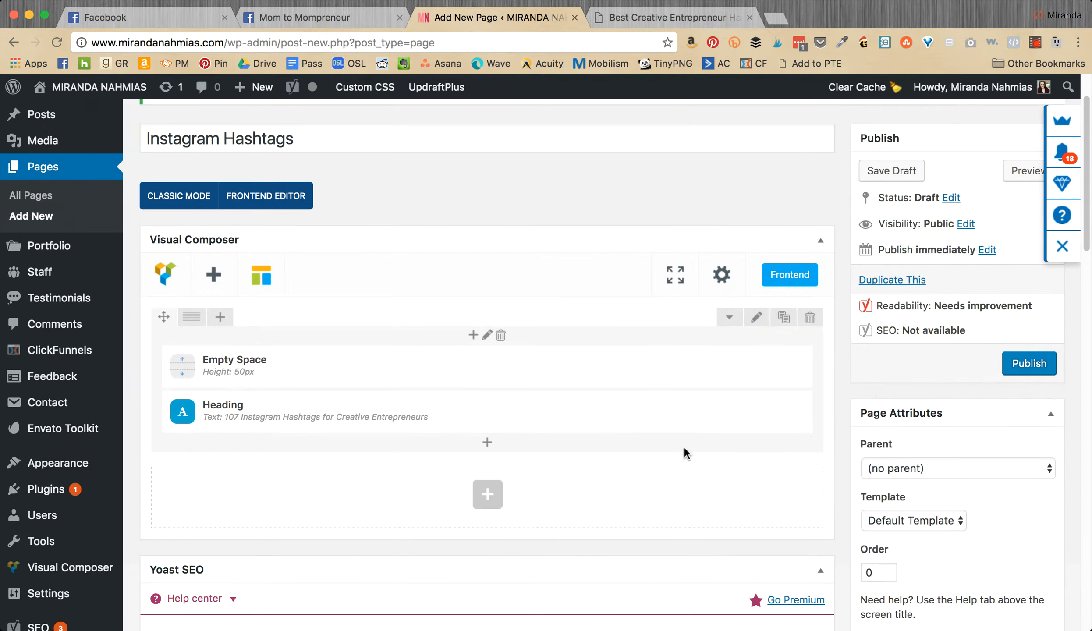
- After checking the Leadpages headline, insert an Empty Space below the heading and change its height from 32px to 12px
{"action": "left_click", "coordinate": [621, 13]}
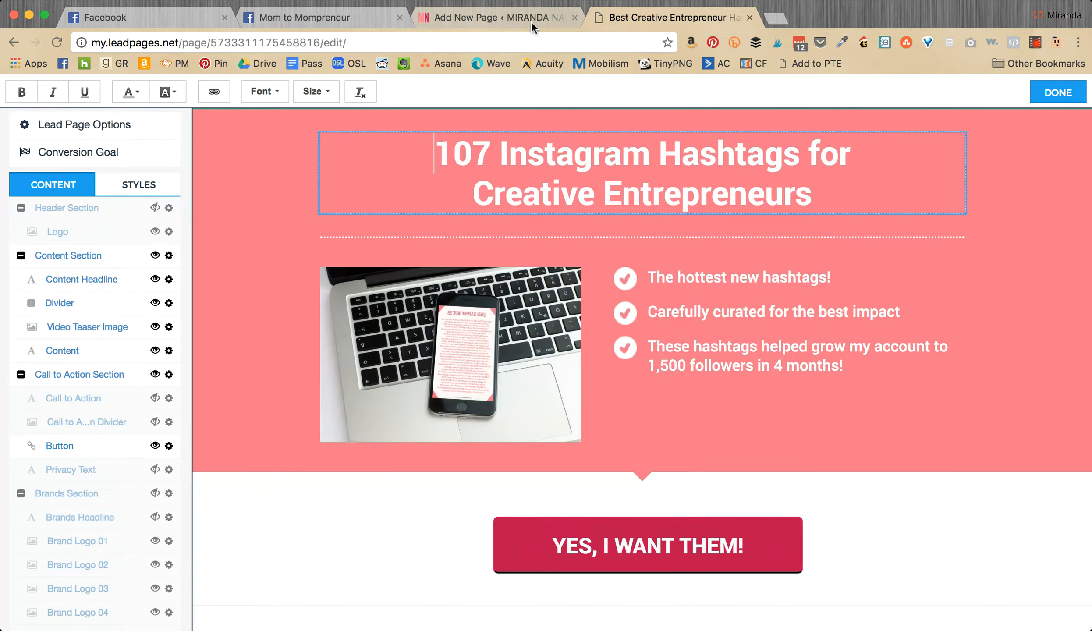
{"action": "left_click", "coordinate": [480, 18]}
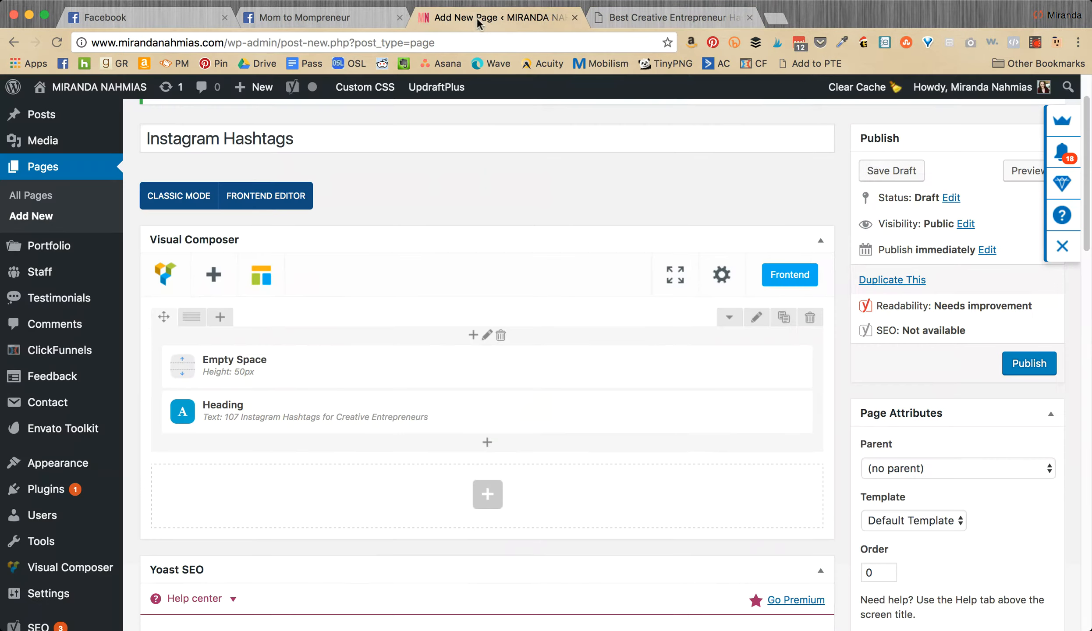
{"action": "left_click", "coordinate": [487, 443]}
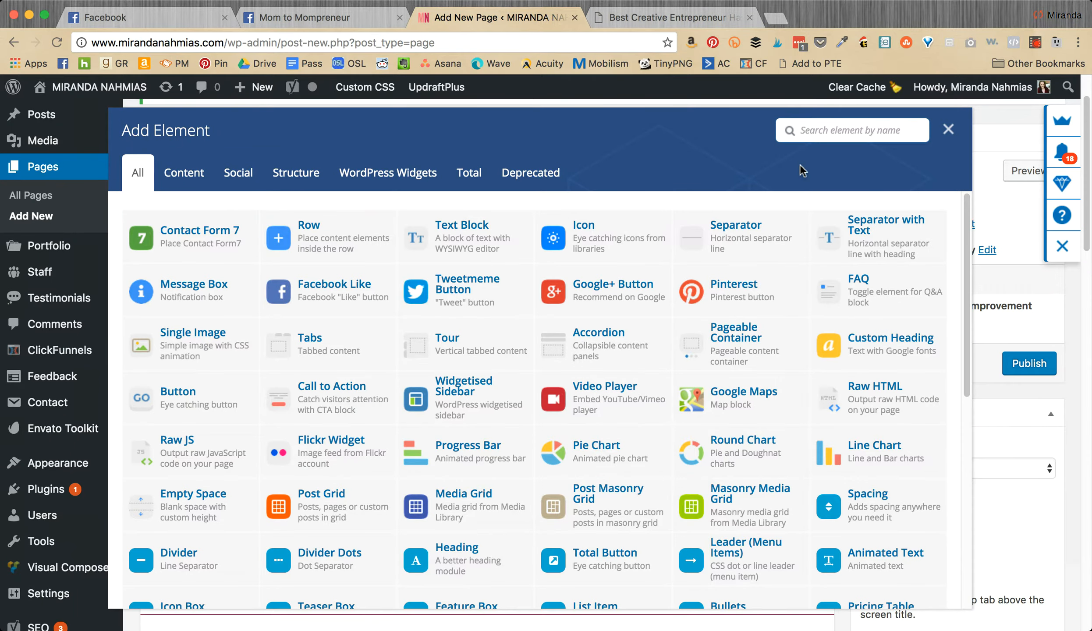
{"action": "type", "text": "space"}
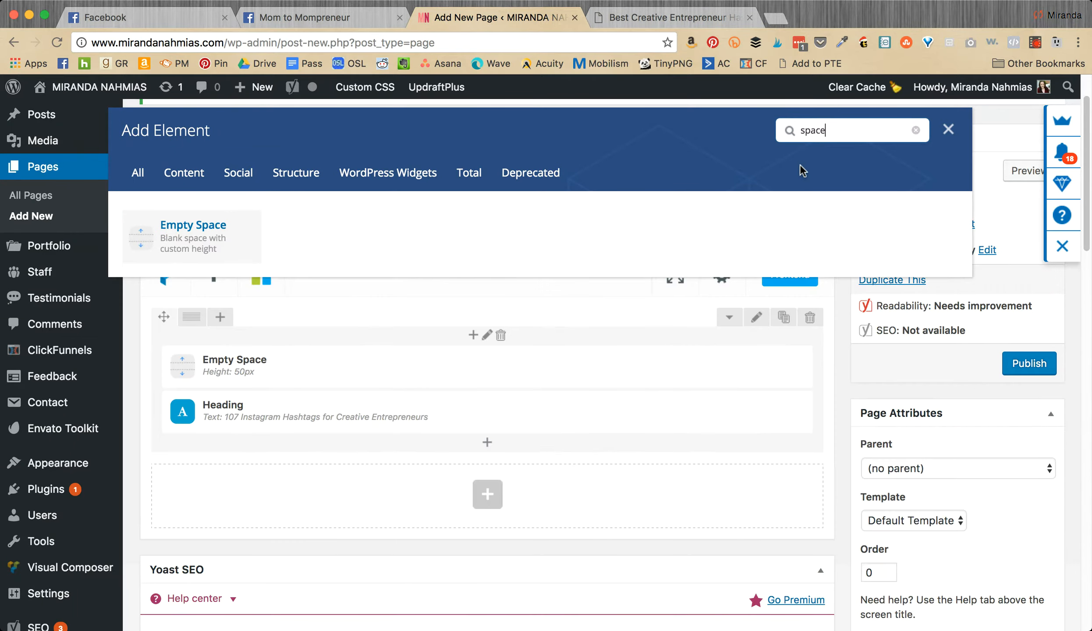
{"action": "left_click", "coordinate": [175, 246]}
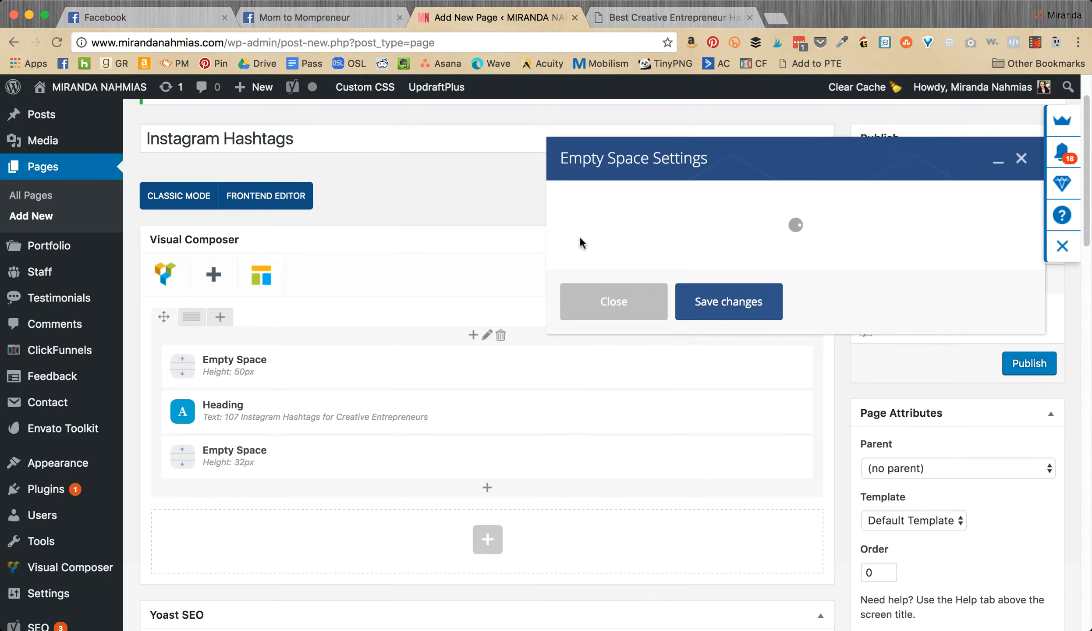
{"action": "left_click", "coordinate": [571, 266]}
{"action": "key", "text": "BackSpace"}
{"action": "type", "text": "12"}
{"action": "left_click", "coordinate": [705, 427]}
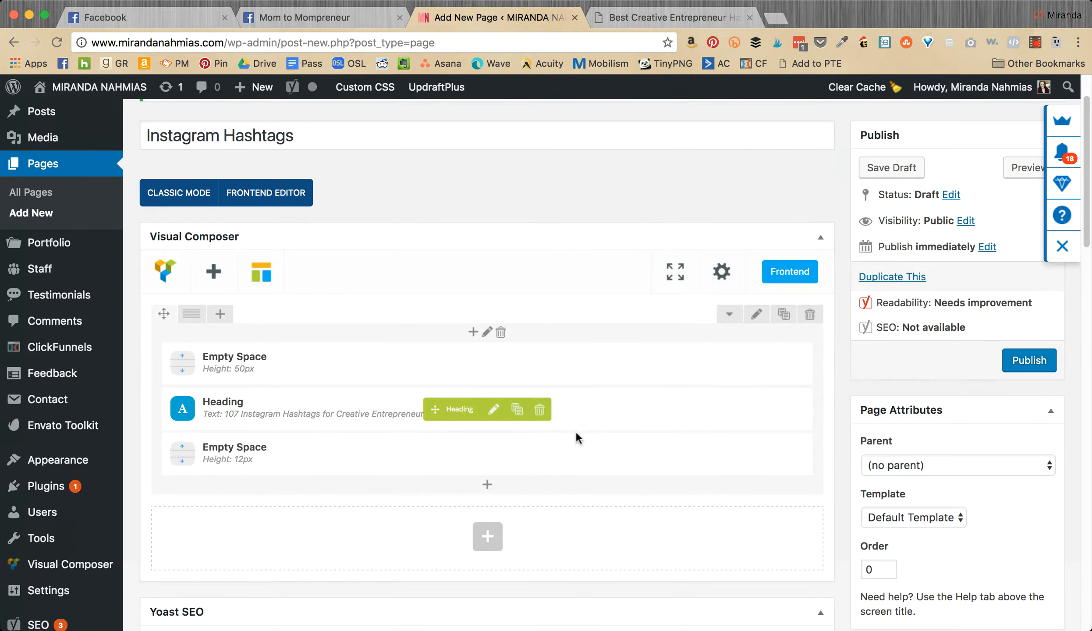
{"action": "left_click", "coordinate": [486, 486]}
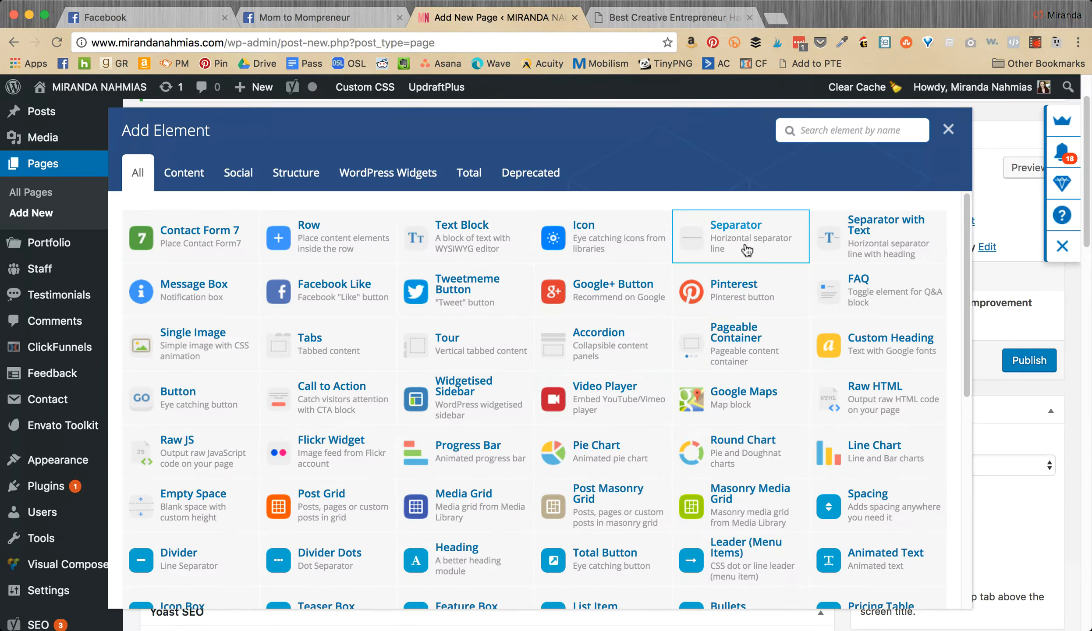
- Insert a Divider below the 12px spacer and make it a dotted line
{"action": "type", "text": "line"}
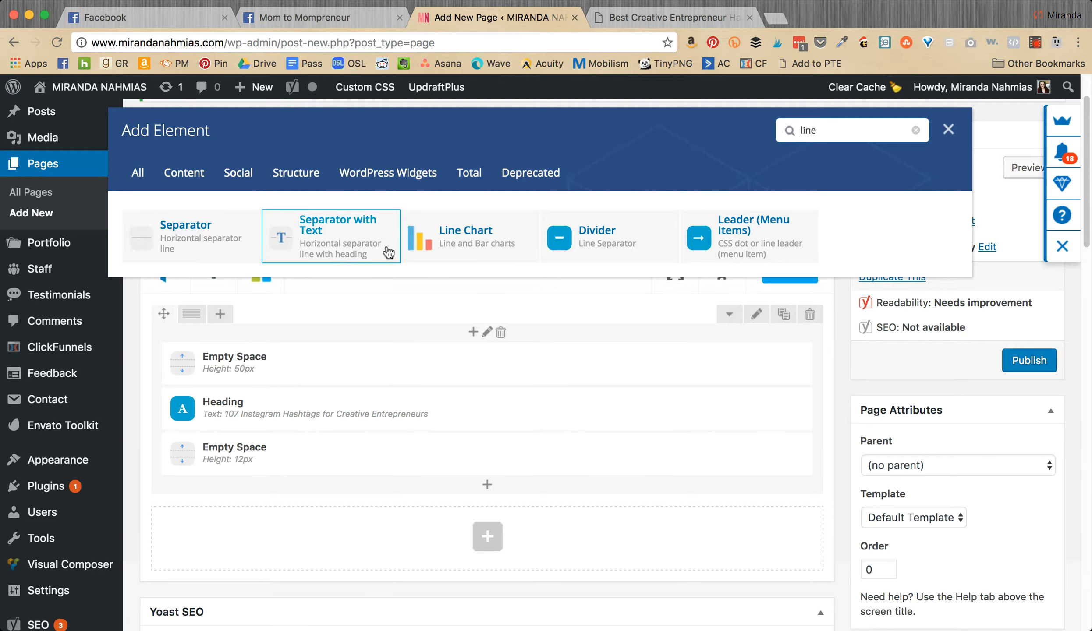
{"action": "left_click", "coordinate": [630, 246]}
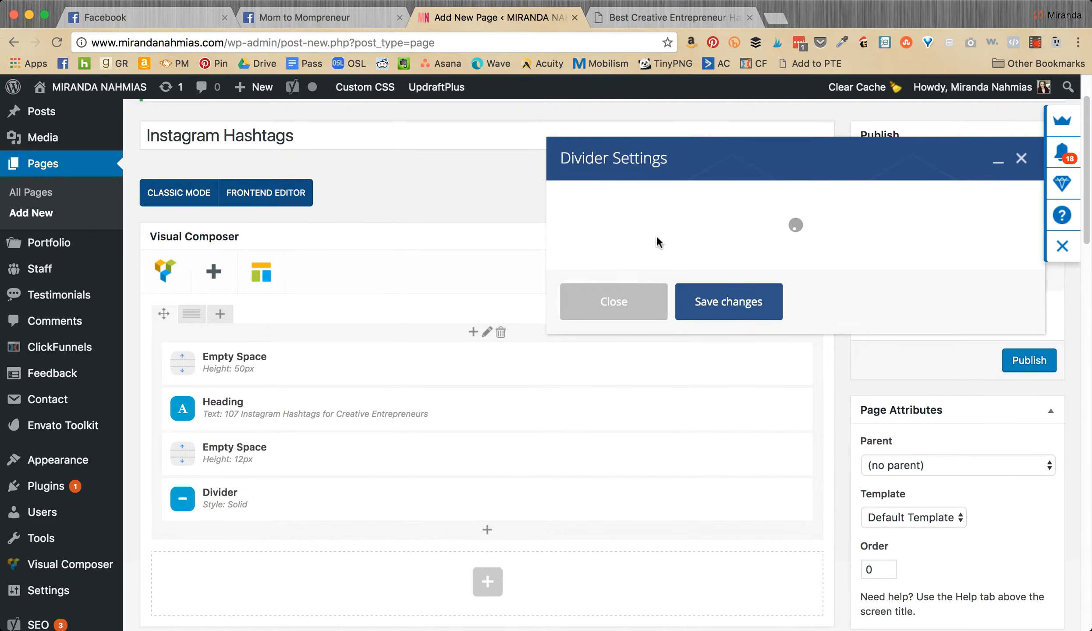
{"action": "scroll", "coordinate": [673, 317], "scroll_direction": "down", "scroll_amount": 2}
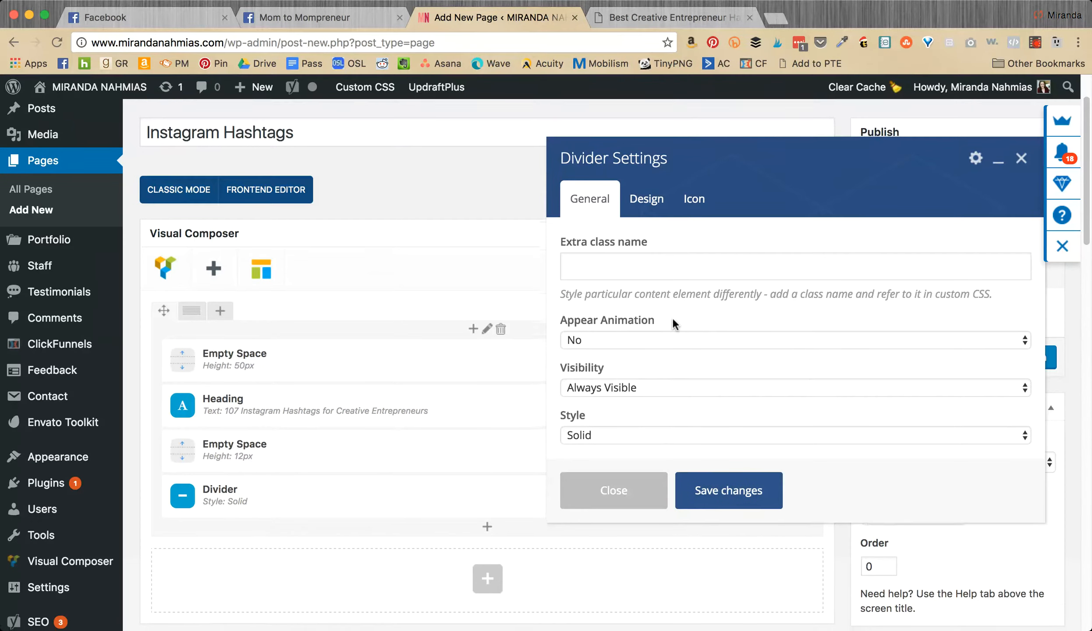
{"action": "left_click", "coordinate": [636, 435]}
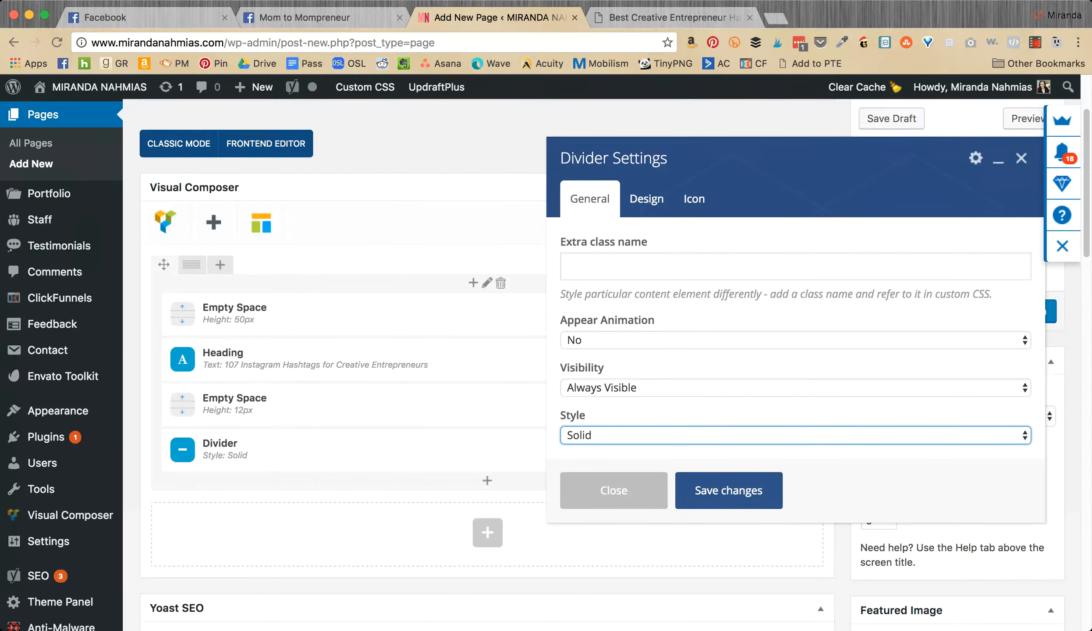
{"action": "left_click", "coordinate": [641, 486]}
{"action": "scroll", "coordinate": [645, 373], "scroll_direction": "down", "scroll_amount": 1}
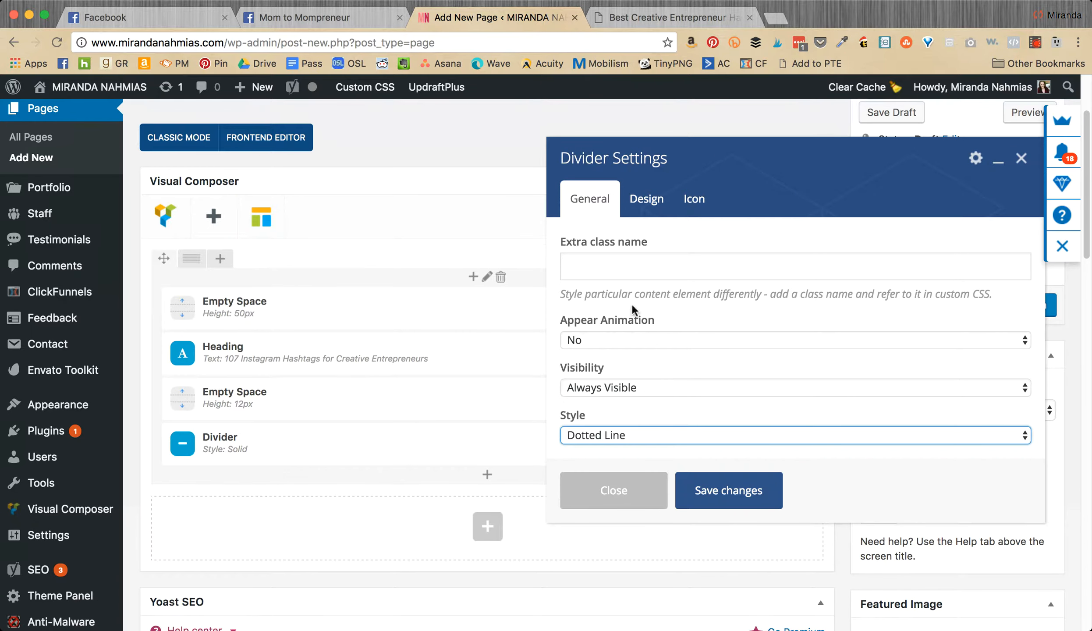
- Look through the divider's Design and Icon options
{"action": "left_click", "coordinate": [647, 198]}
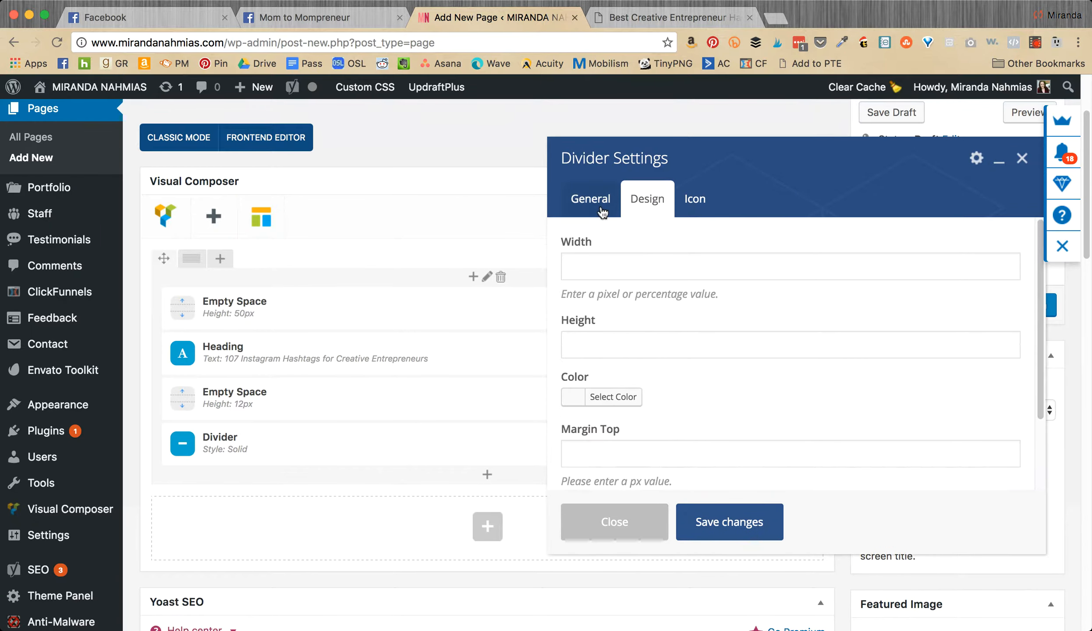
{"action": "left_click", "coordinate": [617, 267]}
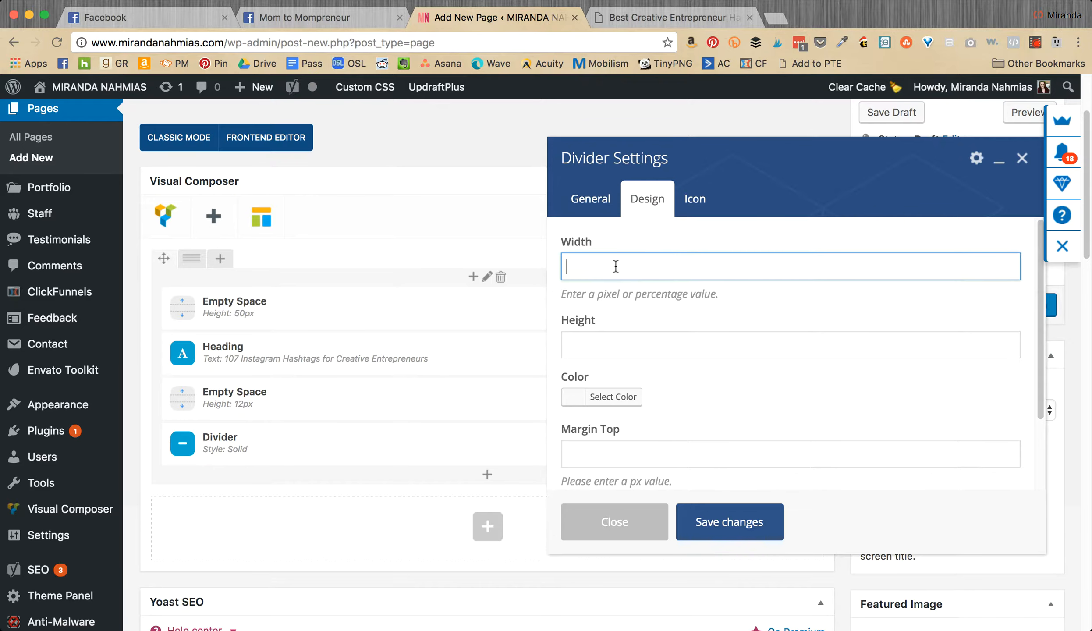
{"action": "scroll", "coordinate": [629, 394], "scroll_direction": "down", "scroll_amount": 1}
{"action": "scroll", "coordinate": [629, 394], "scroll_direction": "down", "scroll_amount": 1}
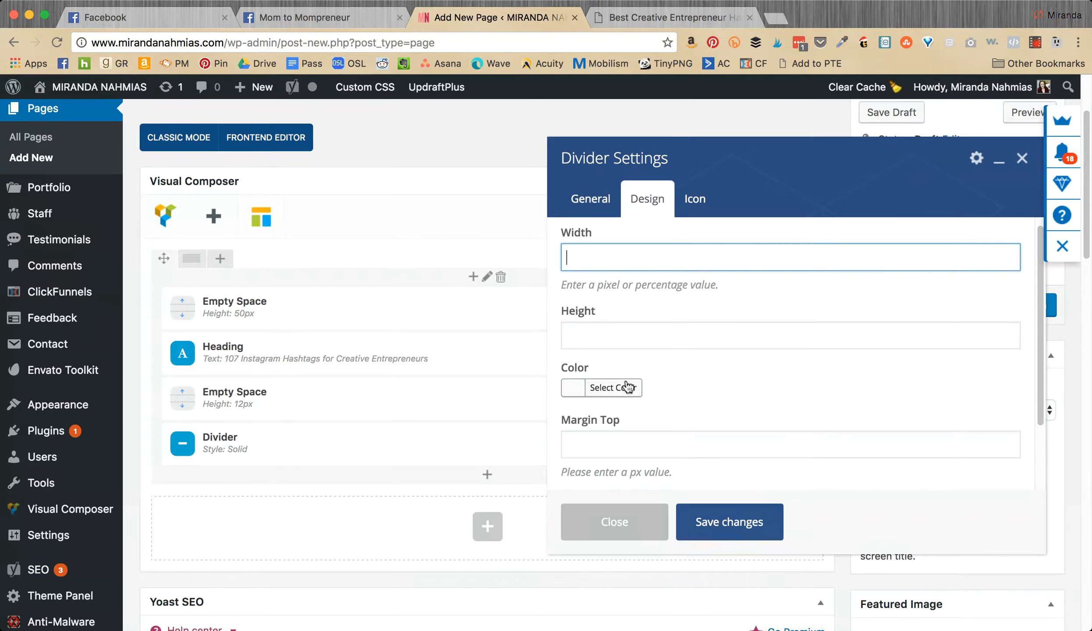
{"action": "scroll", "coordinate": [638, 239], "scroll_direction": "down", "scroll_amount": 3}
{"action": "scroll", "coordinate": [636, 238], "scroll_direction": "up", "scroll_amount": 5}
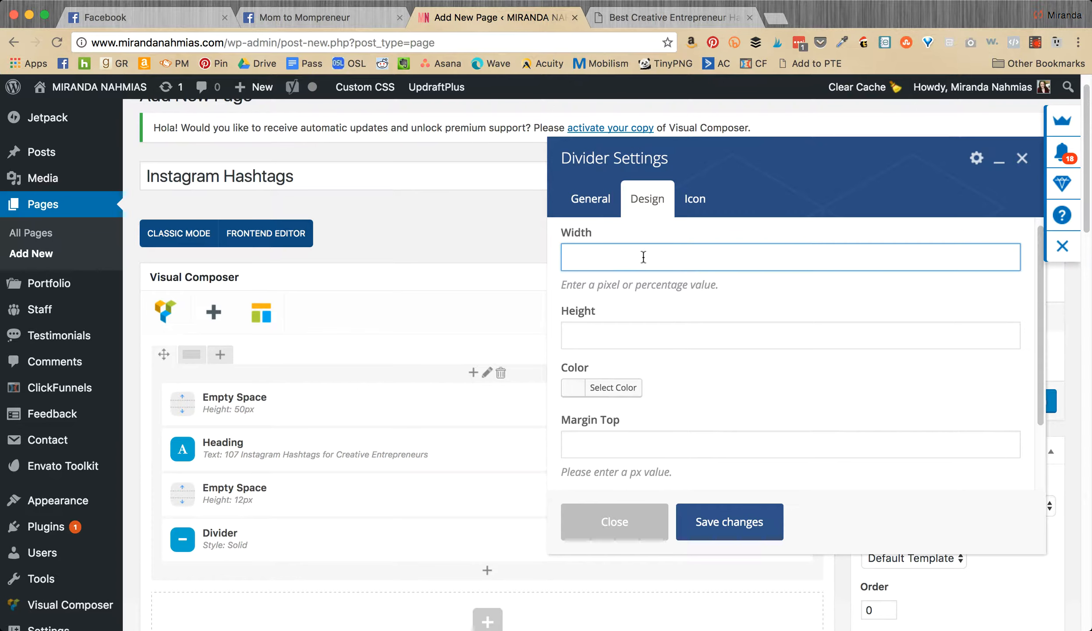
{"action": "scroll", "coordinate": [642, 258], "scroll_direction": "down", "scroll_amount": 2}
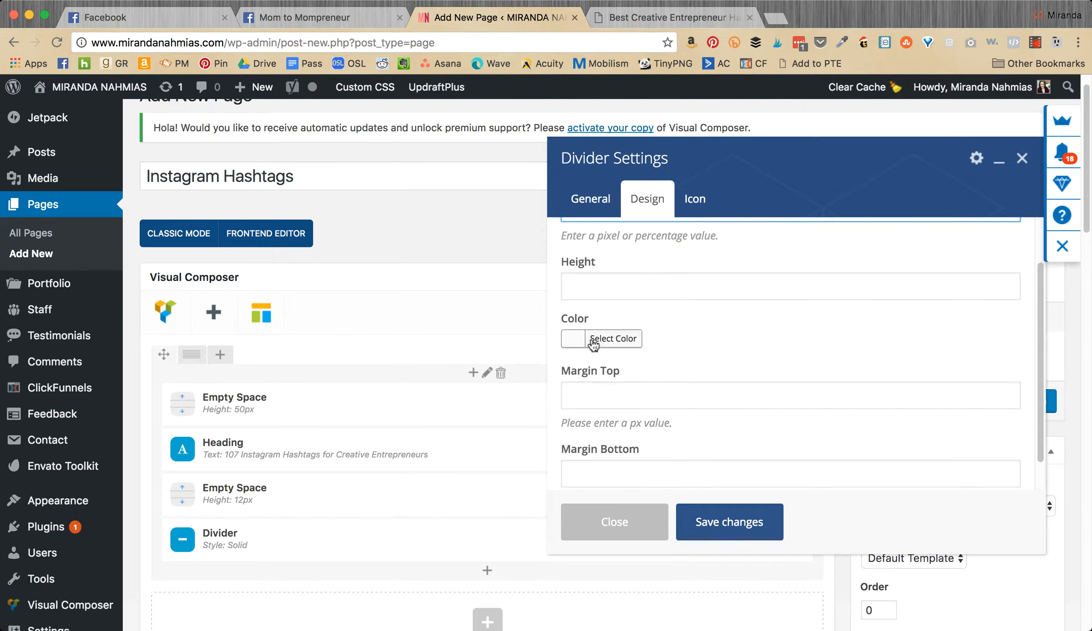
{"action": "scroll", "coordinate": [603, 346], "scroll_direction": "down", "scroll_amount": 3}
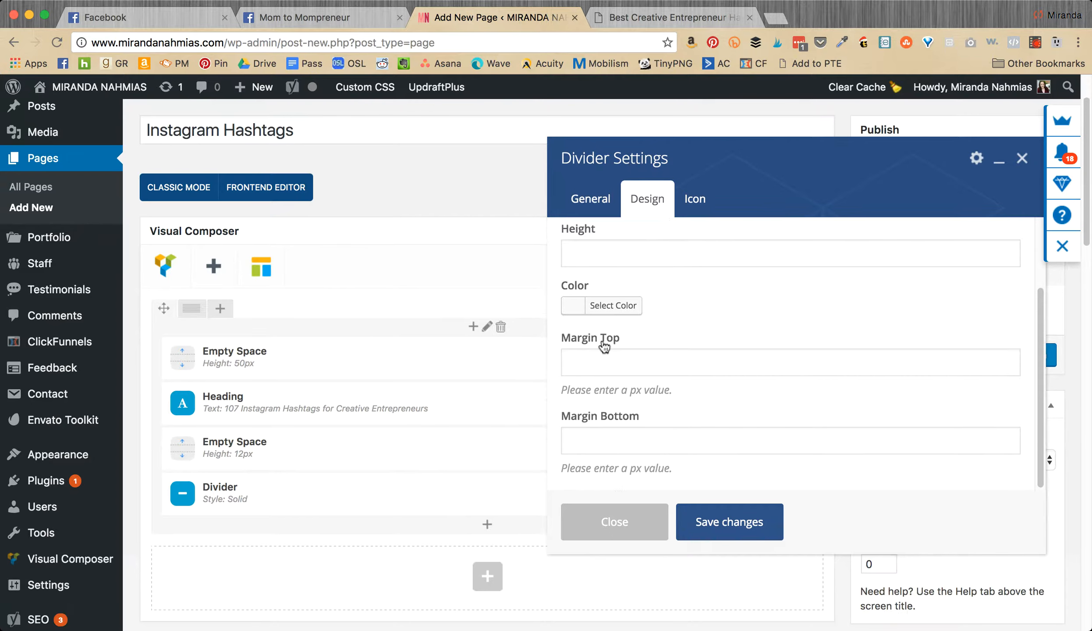
{"action": "left_click", "coordinate": [692, 200]}
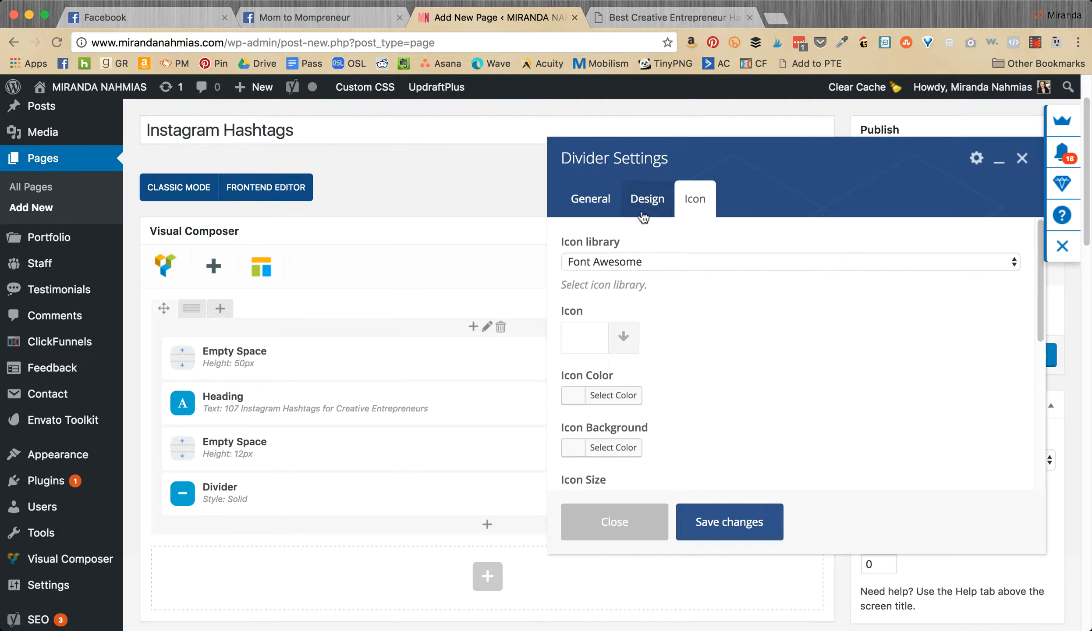
{"action": "left_click", "coordinate": [639, 200]}
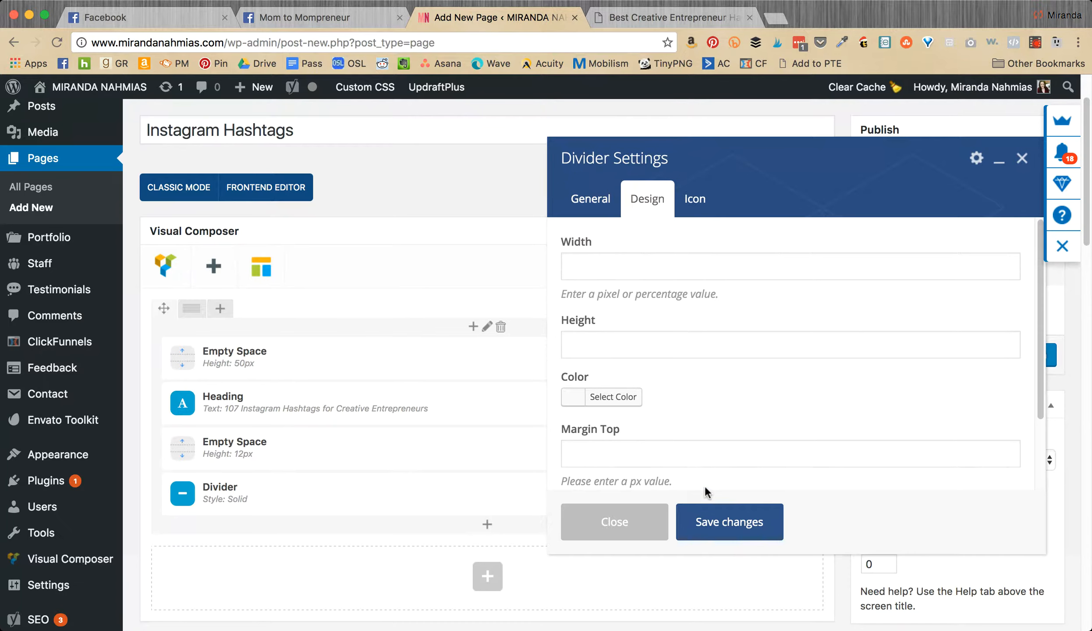
- Set the divider colour to pale pink #f9cdc9 and save the divider
{"action": "left_click", "coordinate": [612, 396]}
{"action": "scroll", "coordinate": [786, 378], "scroll_direction": "down", "scroll_amount": 3}
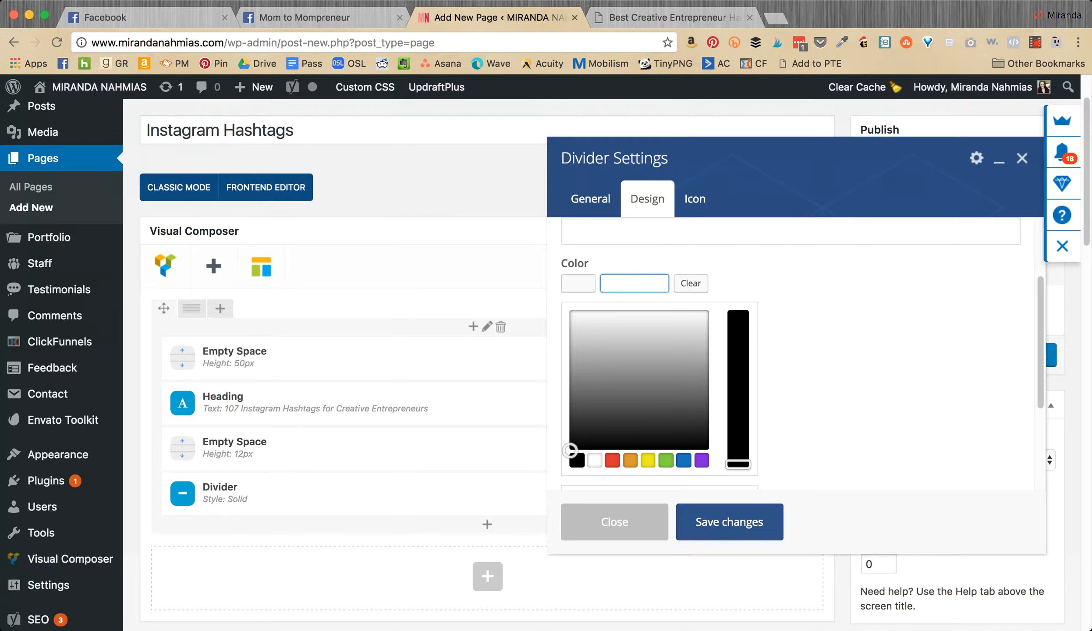
{"action": "key", "text": "super+Tab"}
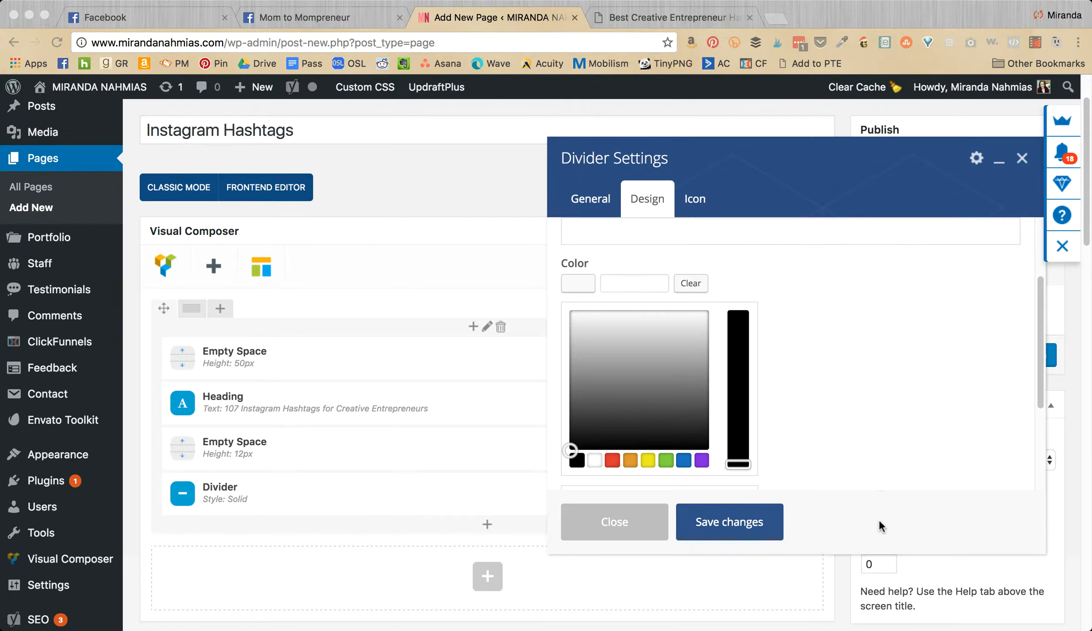
{"action": "key", "text": "super+Tab"}
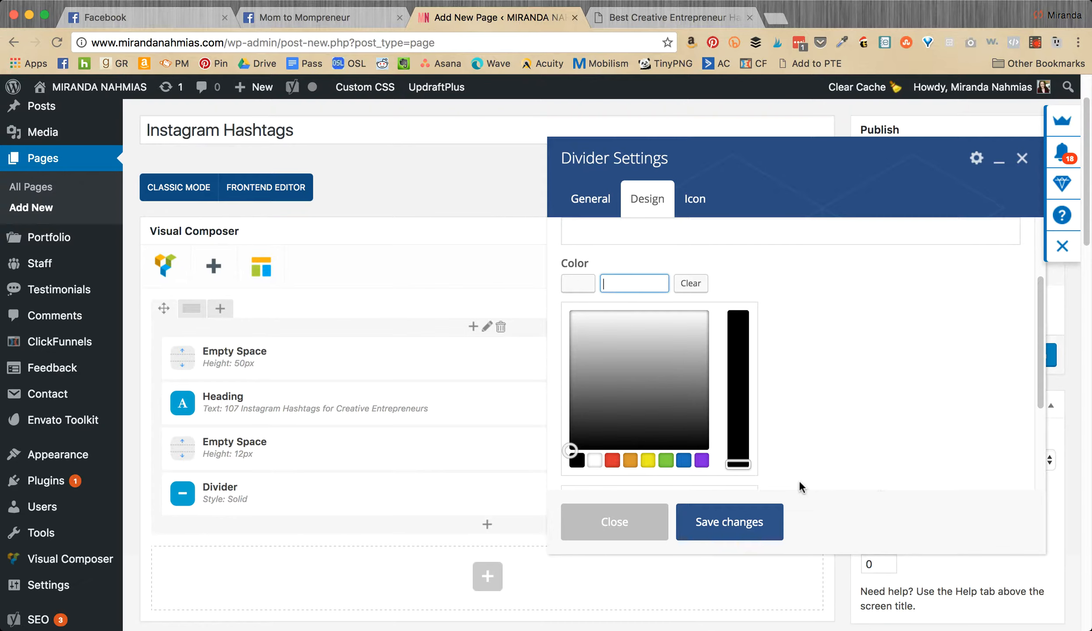
{"action": "type", "text": "#f9cdc9"}
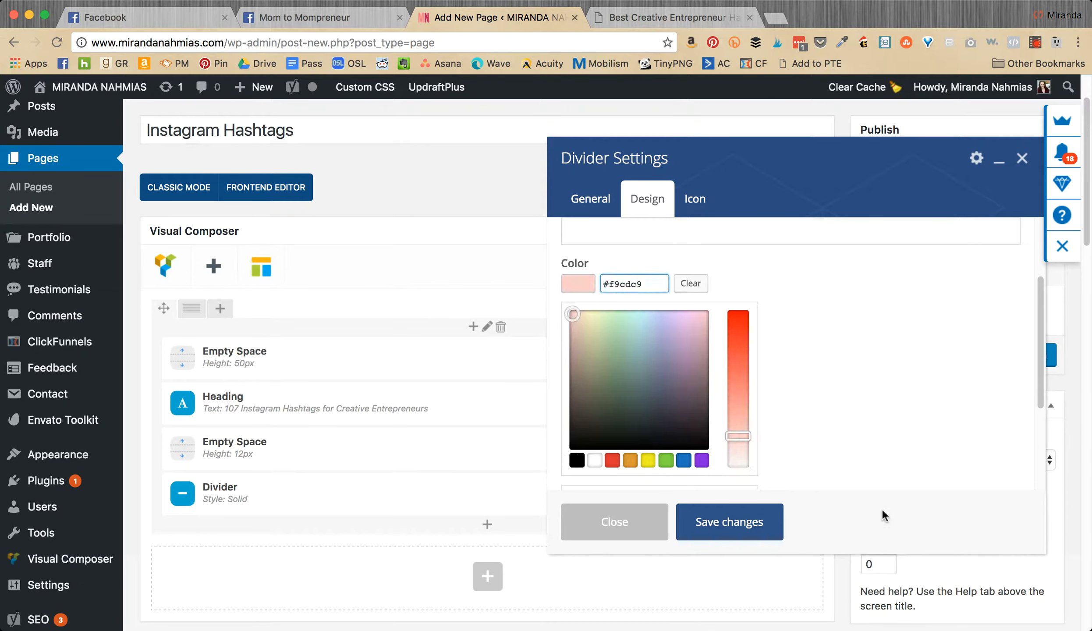
{"action": "left_click", "coordinate": [881, 508]}
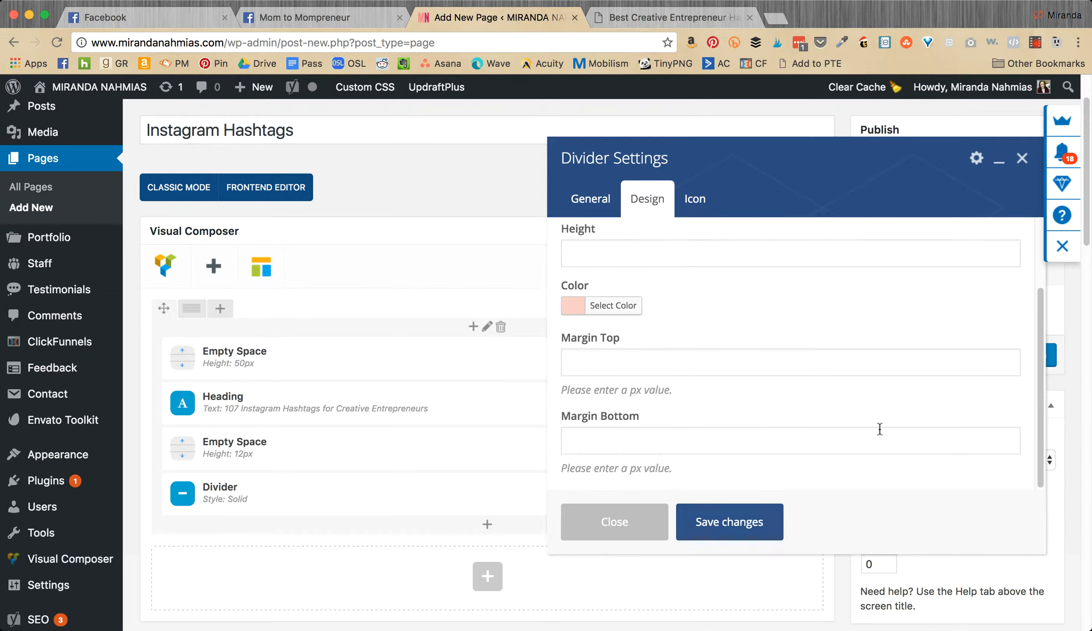
{"action": "left_click", "coordinate": [730, 524]}
{"action": "scroll", "coordinate": [331, 508], "scroll_direction": "down", "scroll_amount": 2}
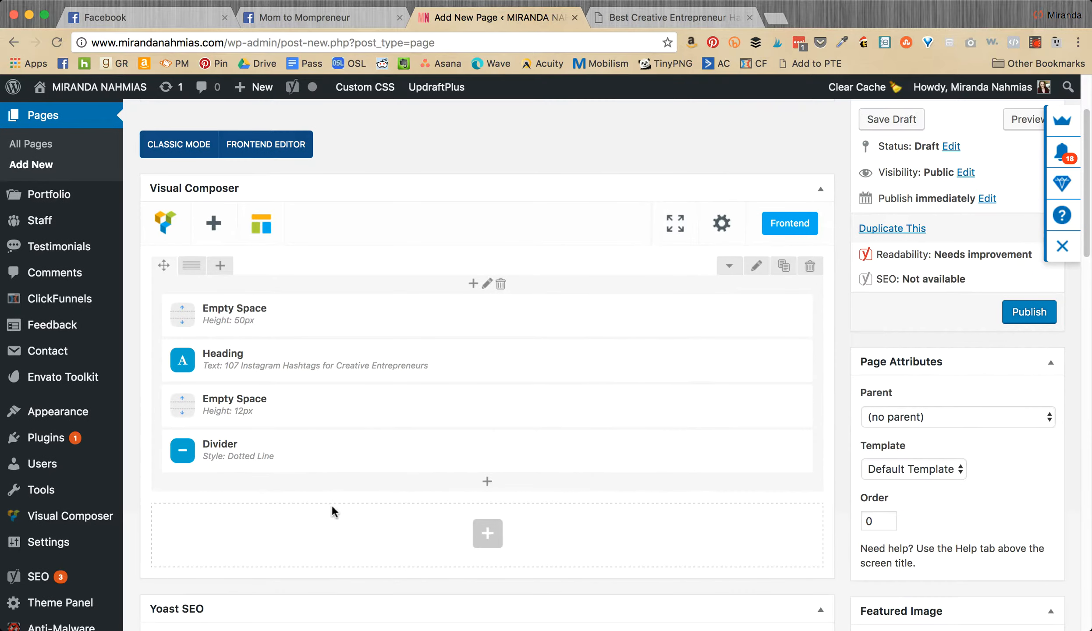
- Duplicate the 12px spacer and drag the copy below the Divider
{"action": "scroll", "coordinate": [335, 496], "scroll_direction": "down", "scroll_amount": 1}
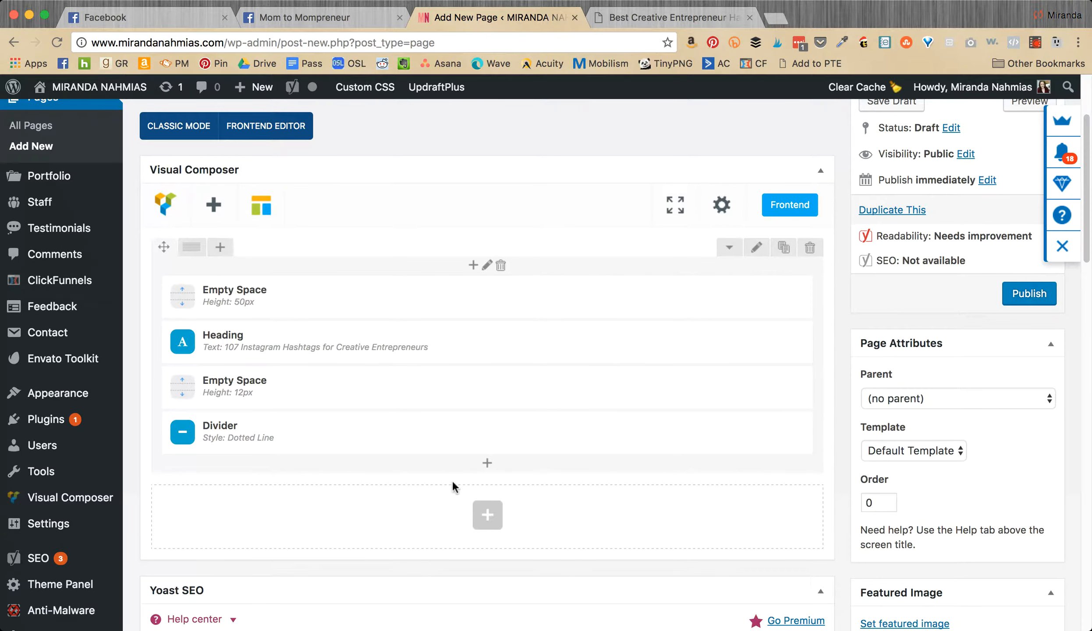
{"action": "mouse_move", "coordinate": [499, 389]}
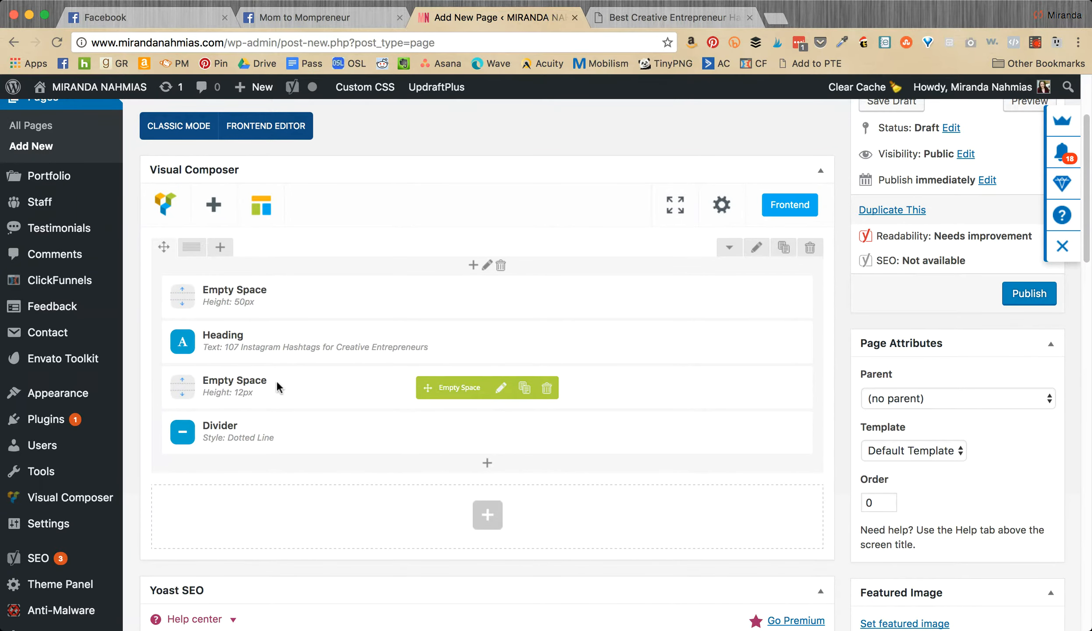
{"action": "mouse_move", "coordinate": [303, 395]}
{"action": "left_click", "coordinate": [526, 390]}
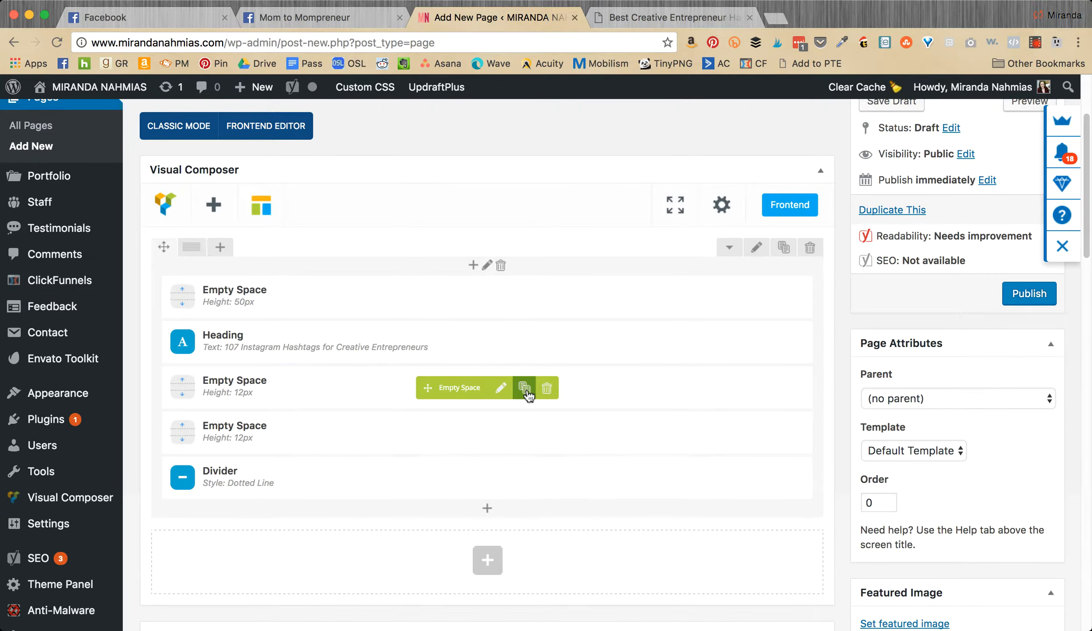
{"action": "left_click_drag", "start_coordinate": [428, 433], "coordinate": [427, 482]}
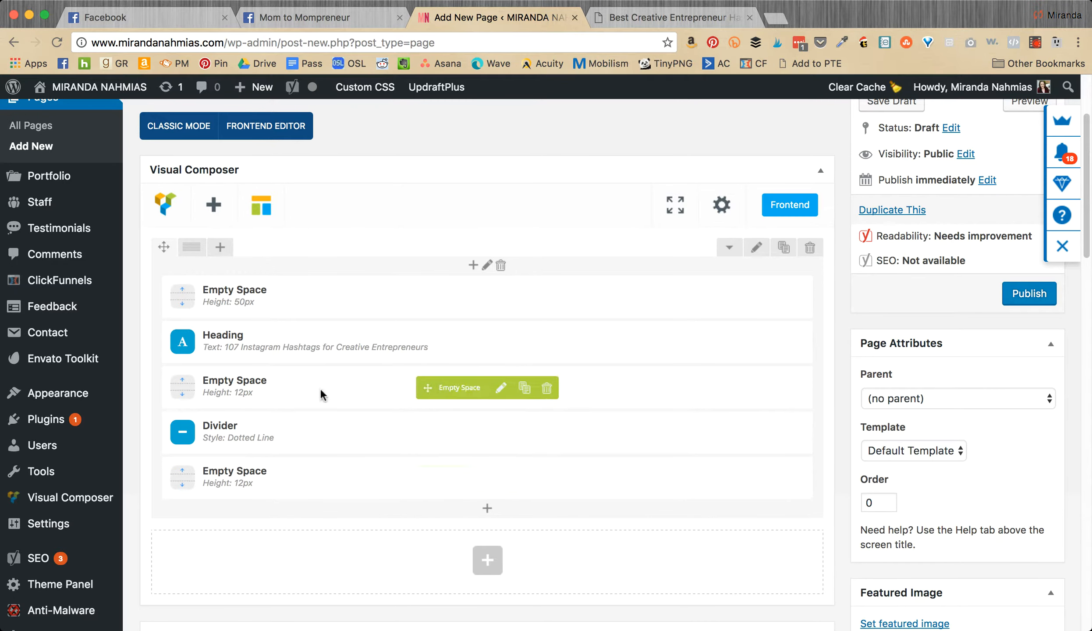
- Compare against the Leadpages page and delete the extra Empty Space spacer
{"action": "left_click", "coordinate": [627, 24]}
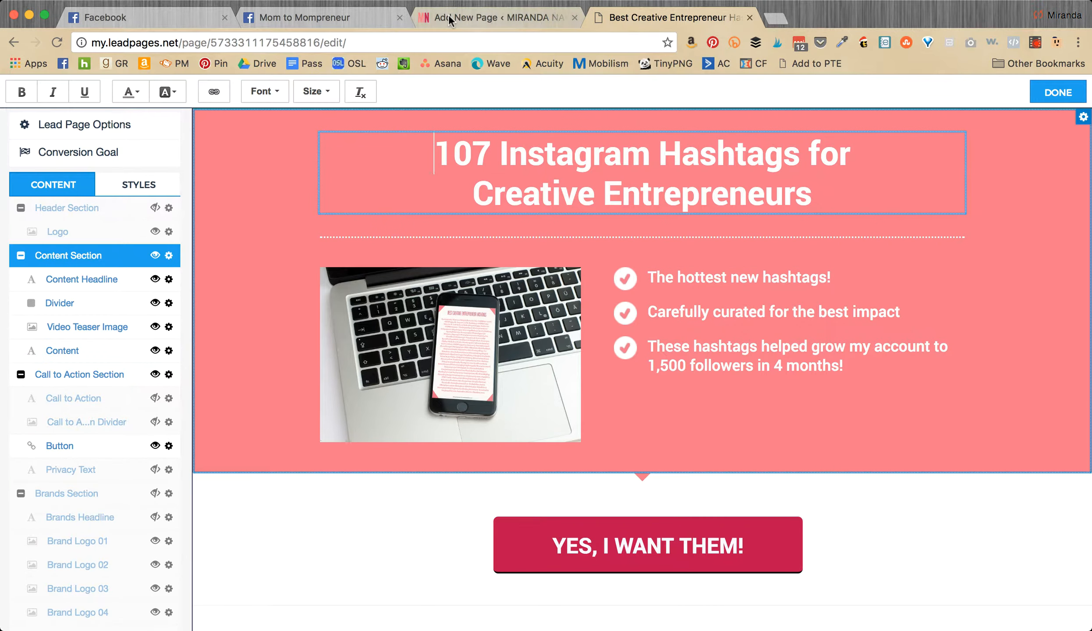
{"action": "left_click", "coordinate": [473, 18]}
{"action": "scroll", "coordinate": [231, 453], "scroll_direction": "down", "scroll_amount": 5}
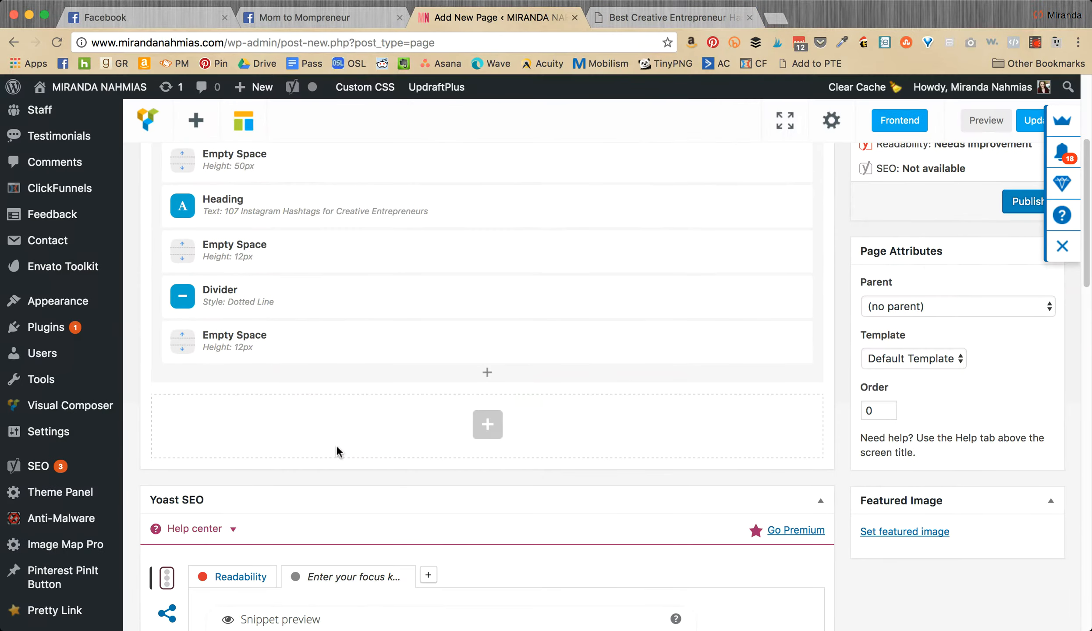
{"action": "scroll", "coordinate": [347, 438], "scroll_direction": "up", "scroll_amount": 3}
{"action": "scroll", "coordinate": [349, 421], "scroll_direction": "up", "scroll_amount": 1}
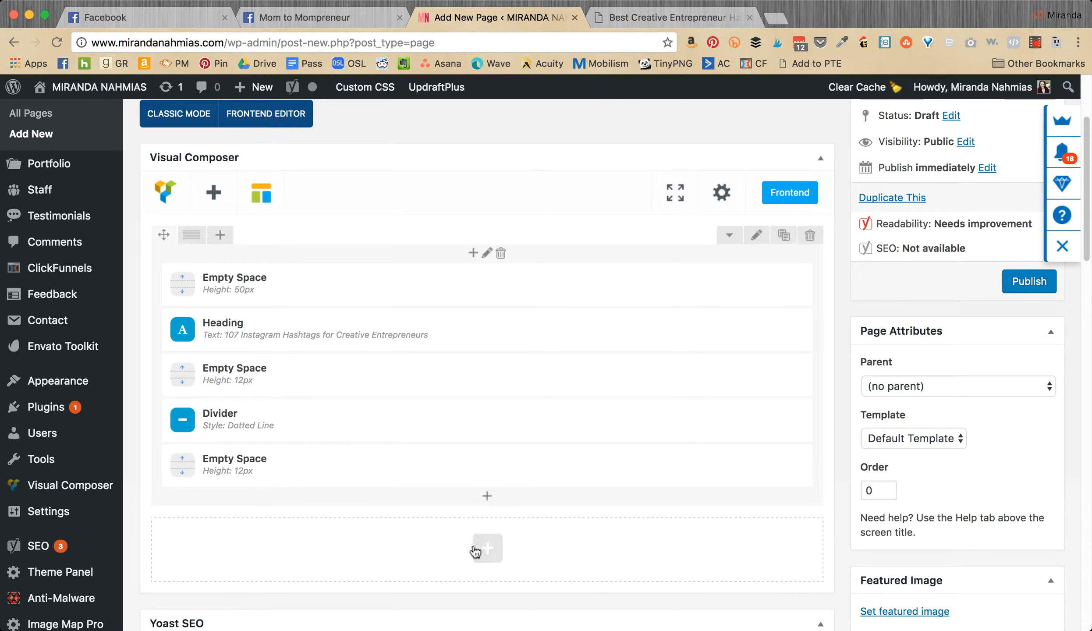
{"action": "mouse_move", "coordinate": [477, 465]}
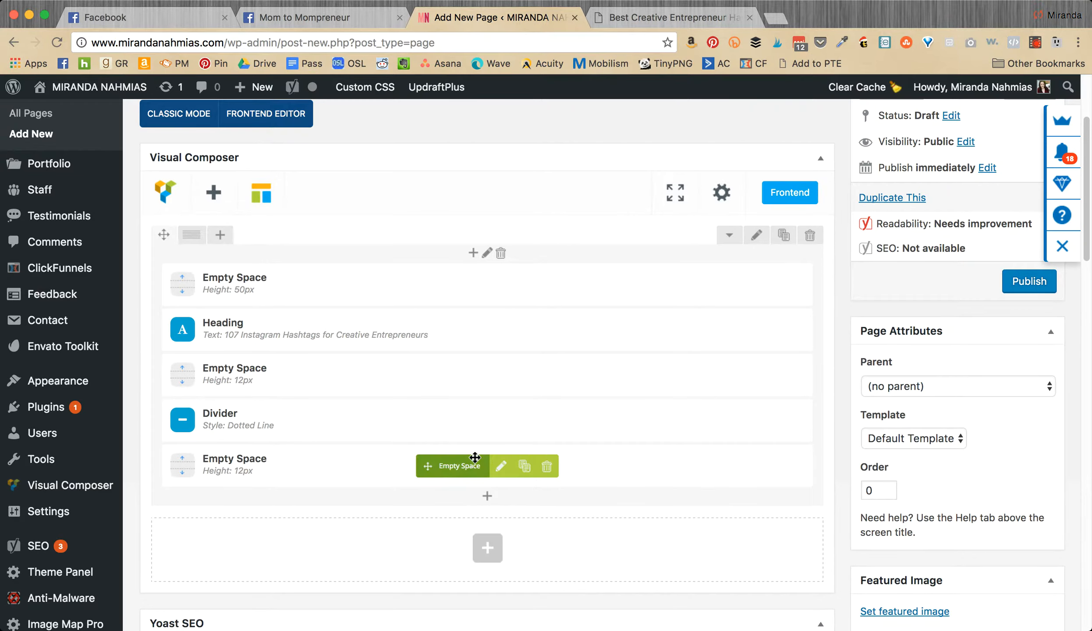
{"action": "left_click", "coordinate": [547, 467]}
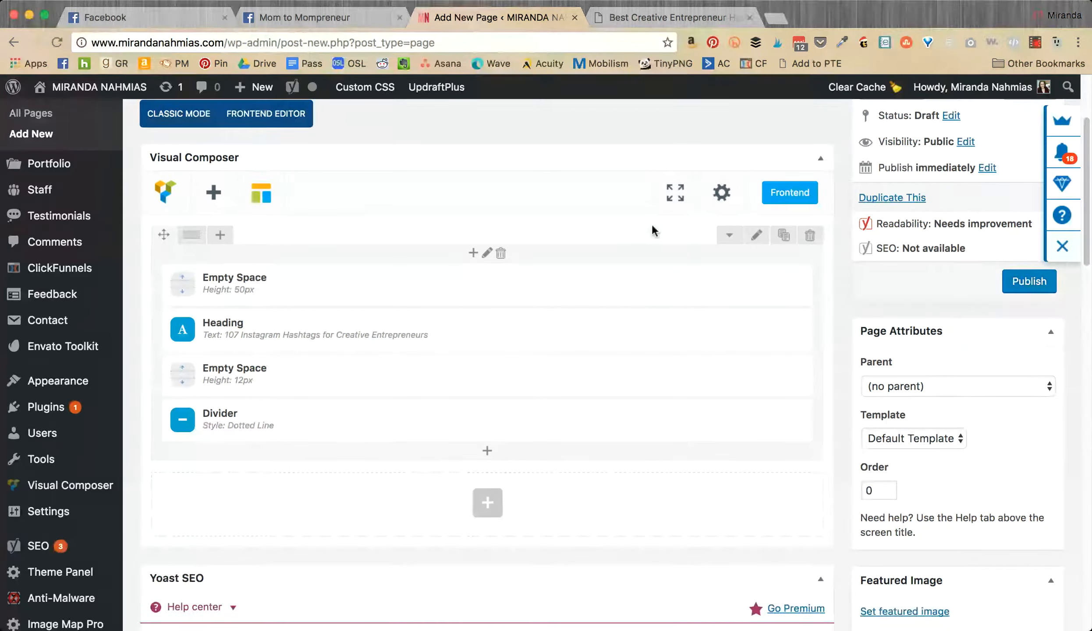
- Add a new empty row below the first row
{"action": "left_click", "coordinate": [484, 508]}
{"action": "left_click", "coordinate": [360, 225]}
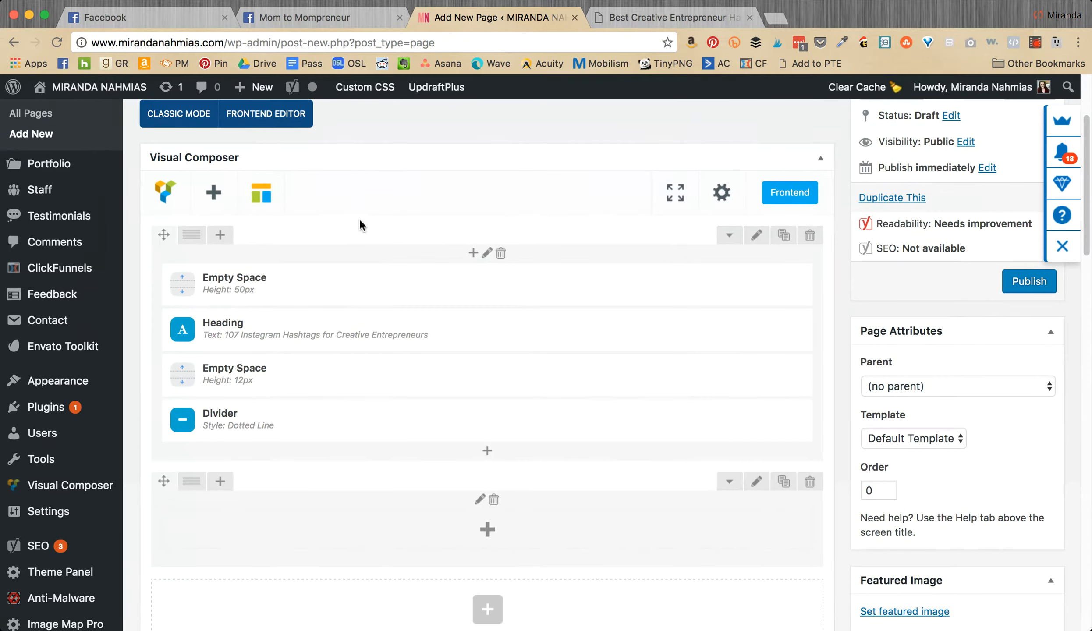
{"action": "scroll", "coordinate": [379, 550], "scroll_direction": "down", "scroll_amount": 2}
- Apply the 1/2 + 1/2 column layout to the new row
{"action": "scroll", "coordinate": [384, 550], "scroll_direction": "up", "scroll_amount": 3}
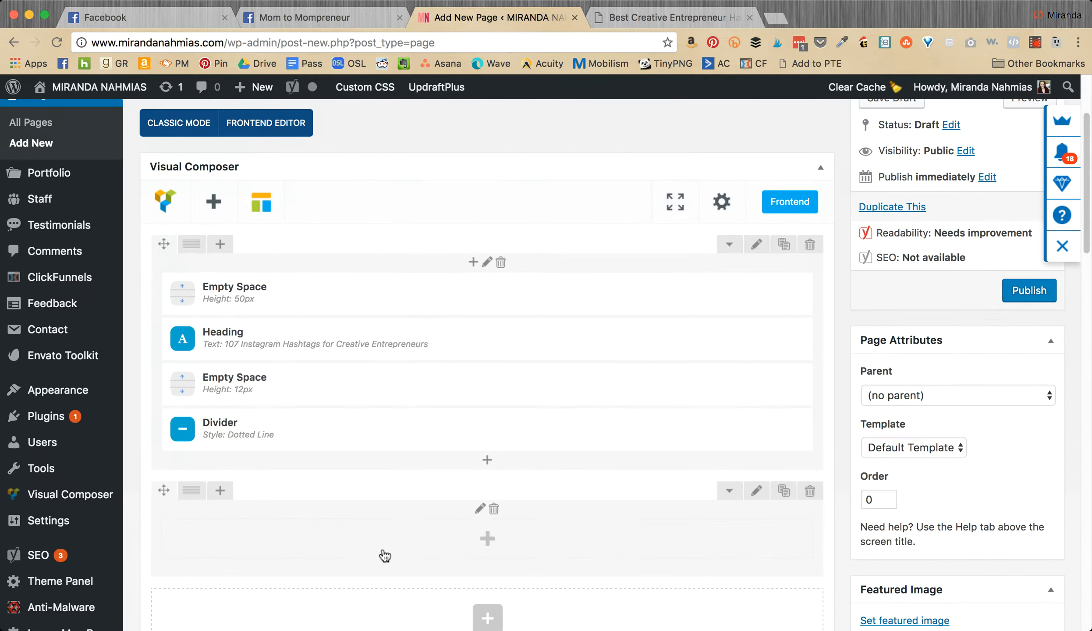
{"action": "mouse_move", "coordinate": [184, 493]}
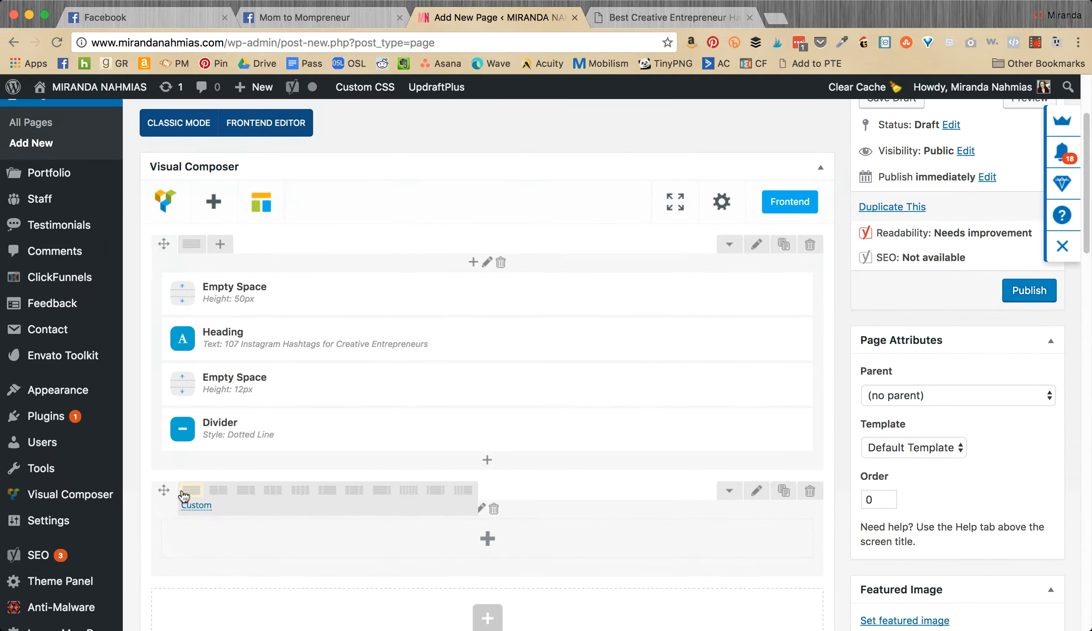
{"action": "left_click", "coordinate": [218, 498]}
{"action": "scroll", "coordinate": [223, 495], "scroll_direction": "down", "scroll_amount": 2}
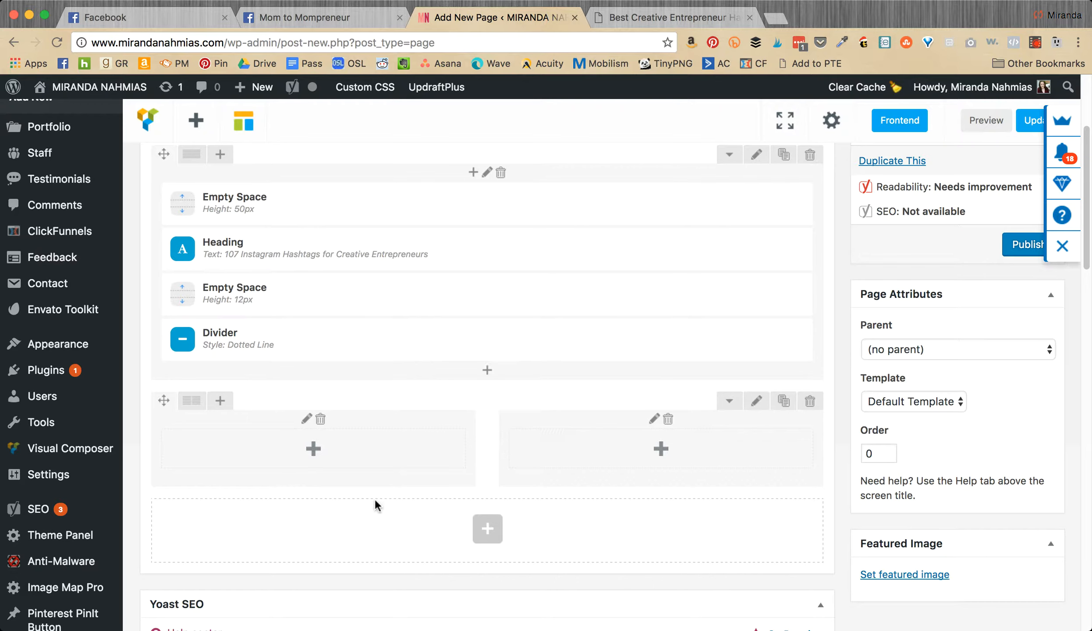
- Add a Single Image element to the left column, closing the image picker without selecting a picture
{"action": "left_click", "coordinate": [314, 448]}
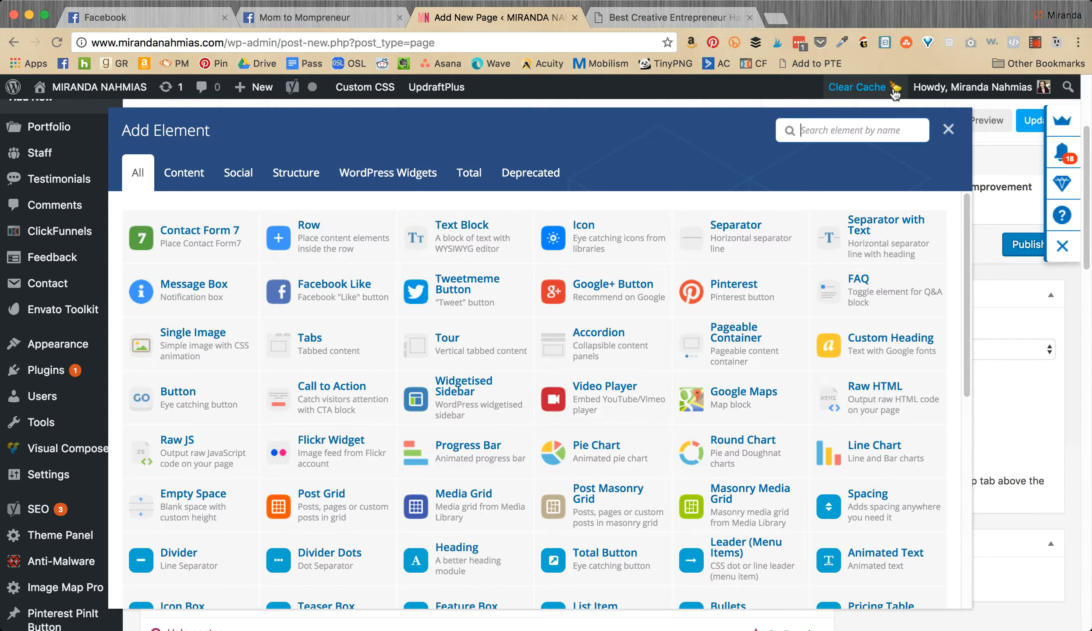
{"action": "type", "text": "image"}
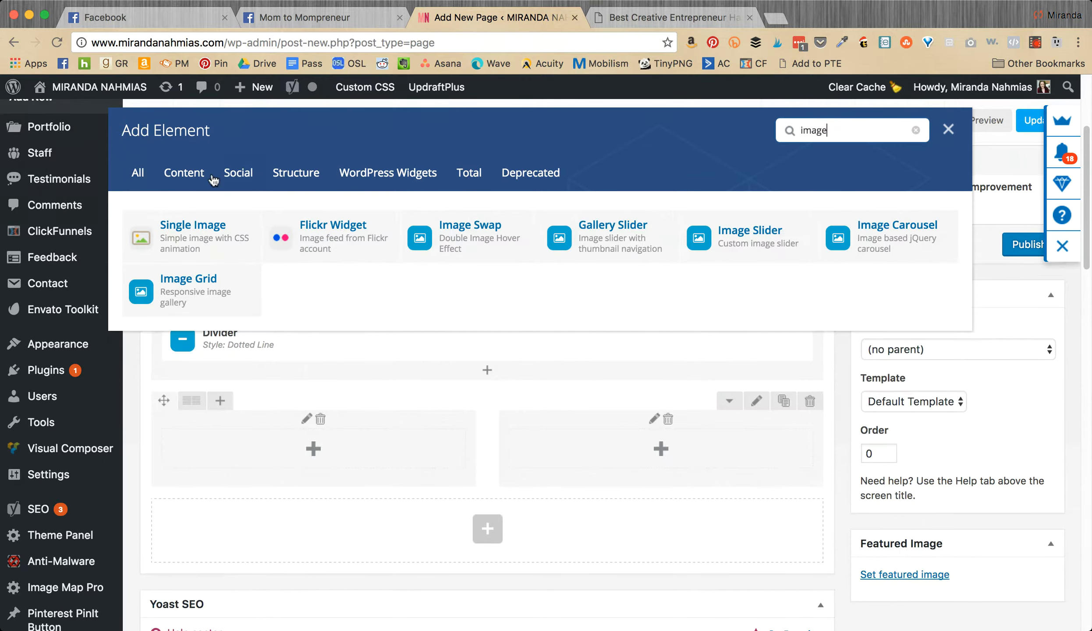
{"action": "left_click", "coordinate": [188, 244]}
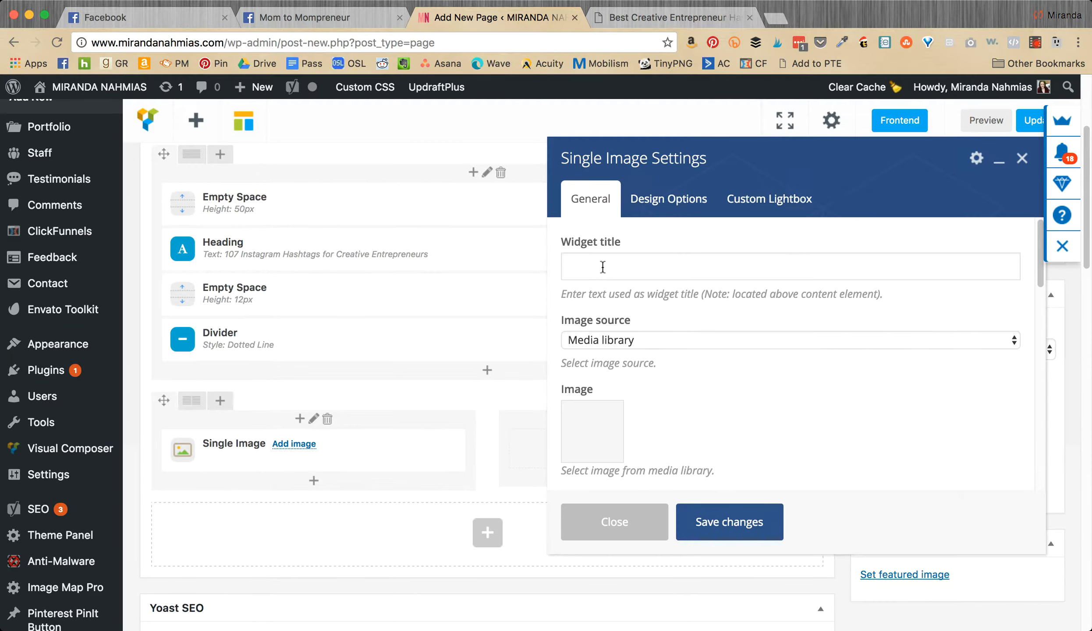
{"action": "left_click", "coordinate": [593, 433]}
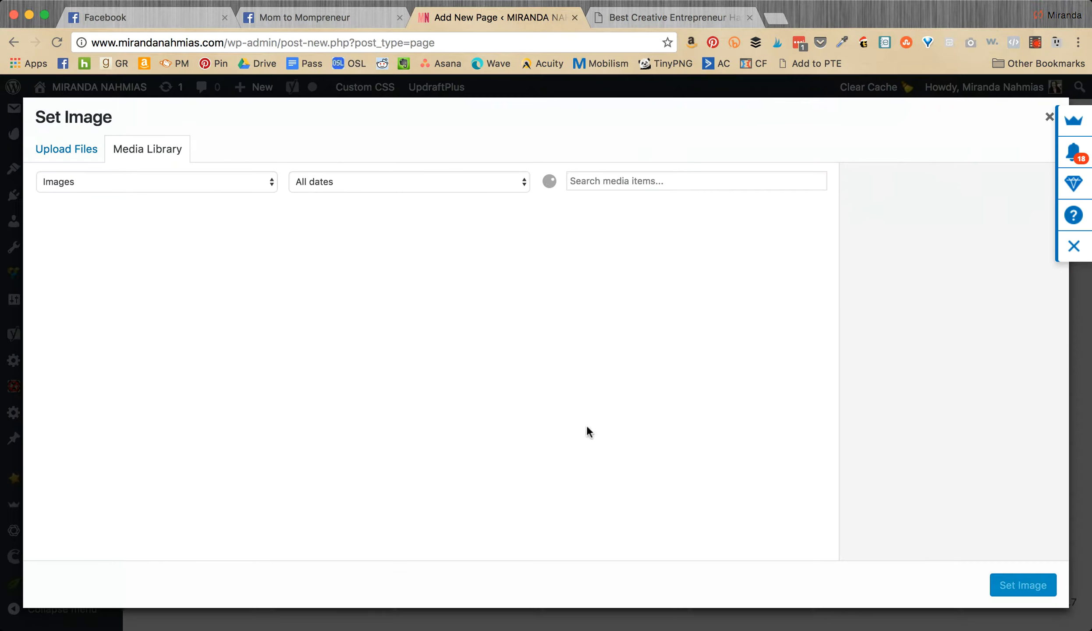
{"action": "left_click", "coordinate": [81, 149]}
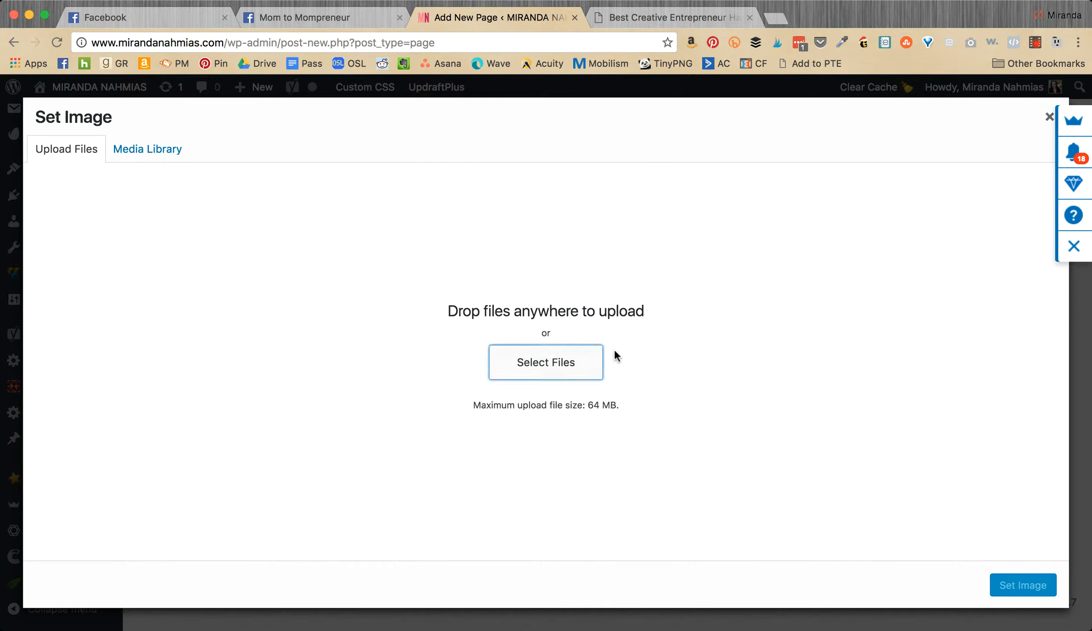
{"action": "left_click", "coordinate": [1050, 117]}
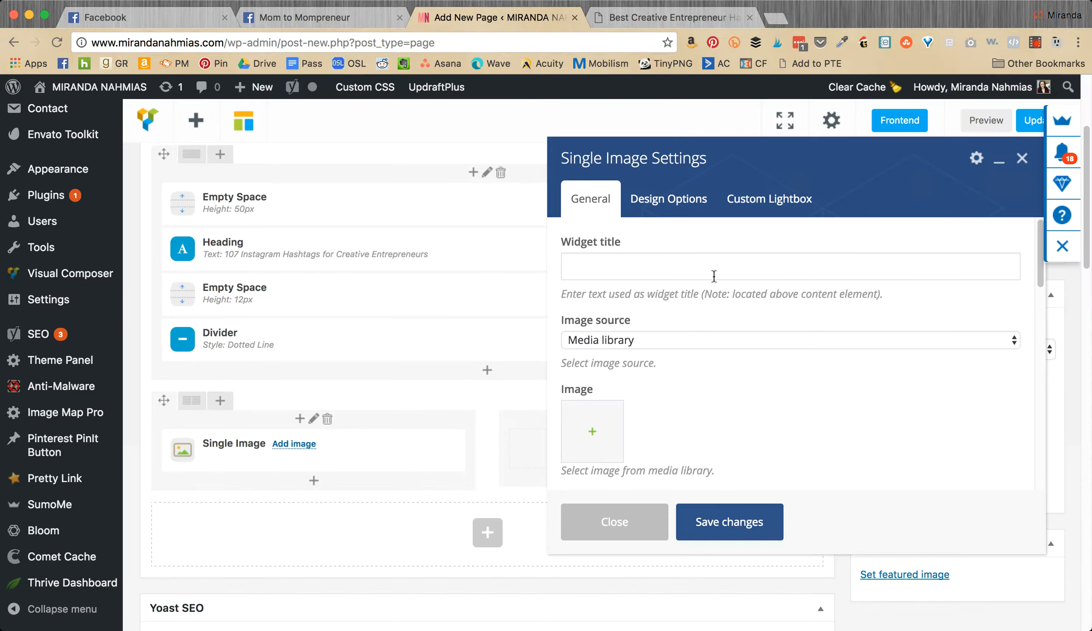
{"action": "left_click", "coordinate": [634, 521]}
- Add a List Item to the right column, then close its settings and delete it
{"action": "left_click", "coordinate": [657, 458]}
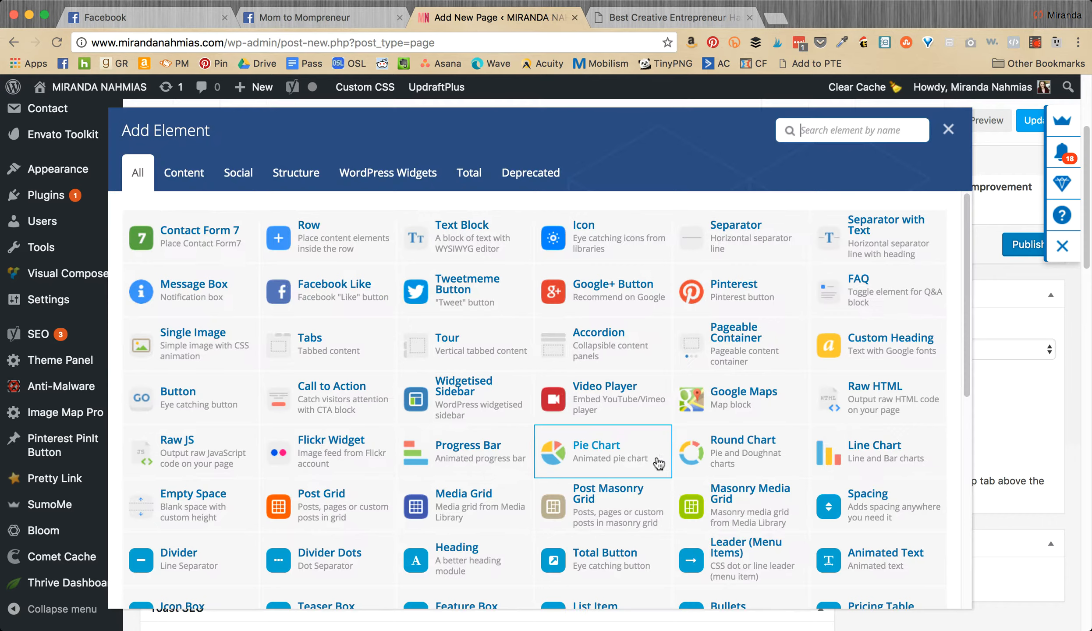
{"action": "scroll", "coordinate": [636, 459], "scroll_direction": "down", "scroll_amount": 1}
{"action": "scroll", "coordinate": [636, 459], "scroll_direction": "down", "scroll_amount": 1}
{"action": "left_click", "coordinate": [788, 121]}
{"action": "type", "text": "list"}
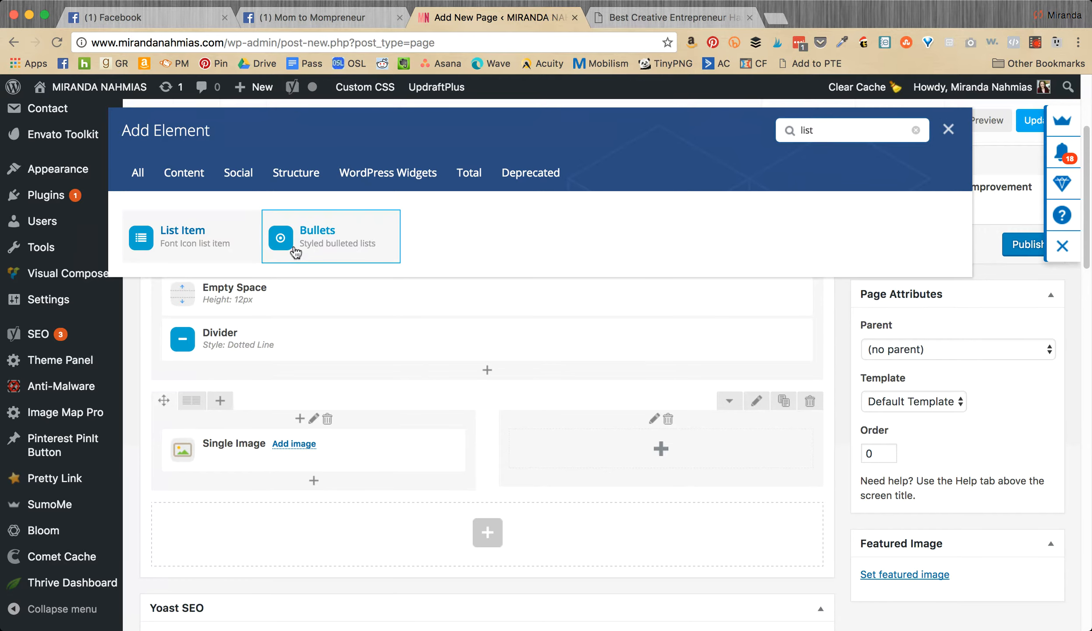
{"action": "left_click", "coordinate": [222, 251]}
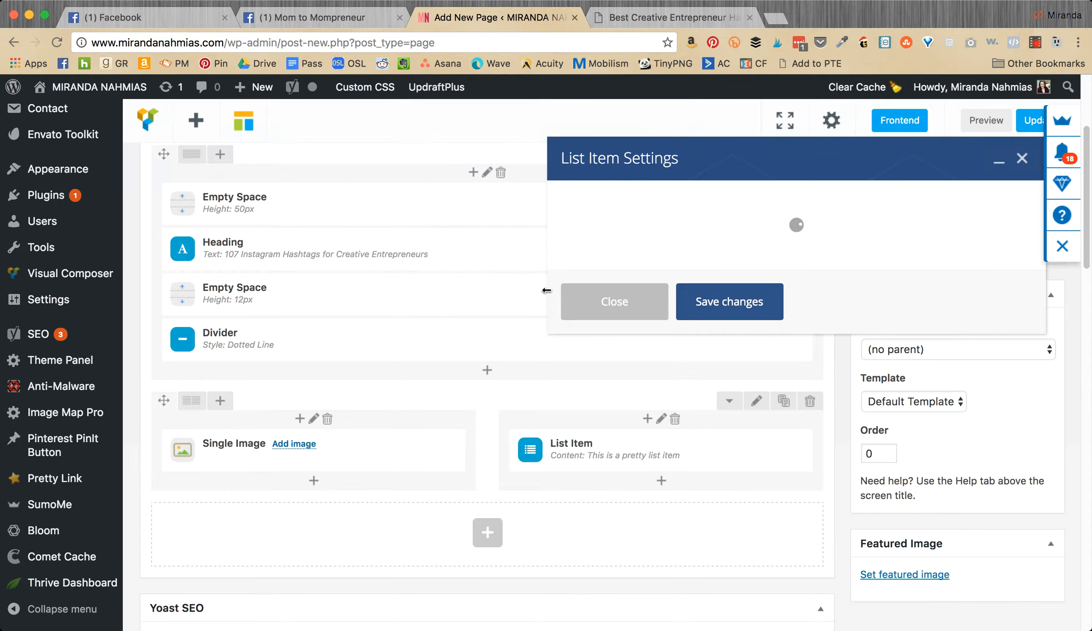
{"action": "left_click", "coordinate": [631, 311]}
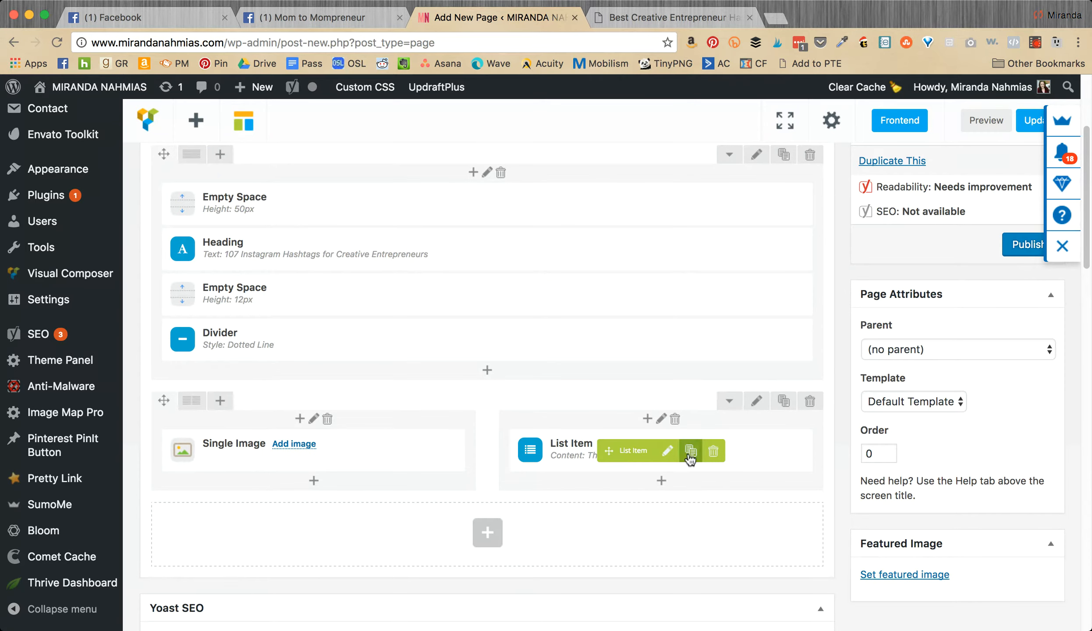
{"action": "left_click", "coordinate": [713, 450]}
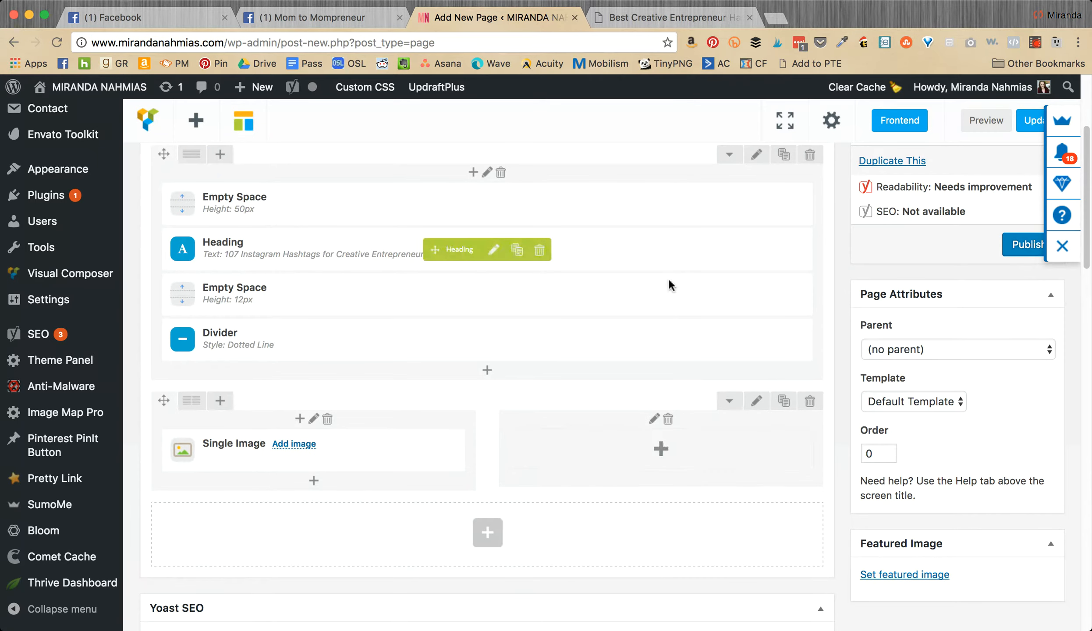
- Try a Bullets element, delete it, and add a List Item to the right column instead
{"action": "left_click", "coordinate": [661, 447]}
{"action": "type", "text": "list"}
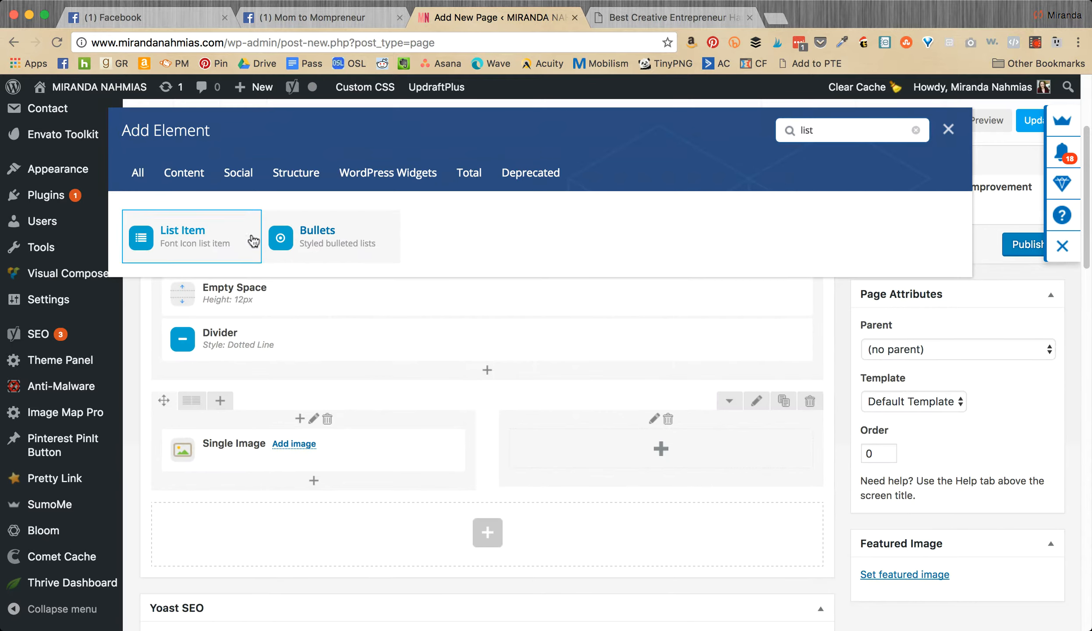
{"action": "left_click", "coordinate": [373, 236]}
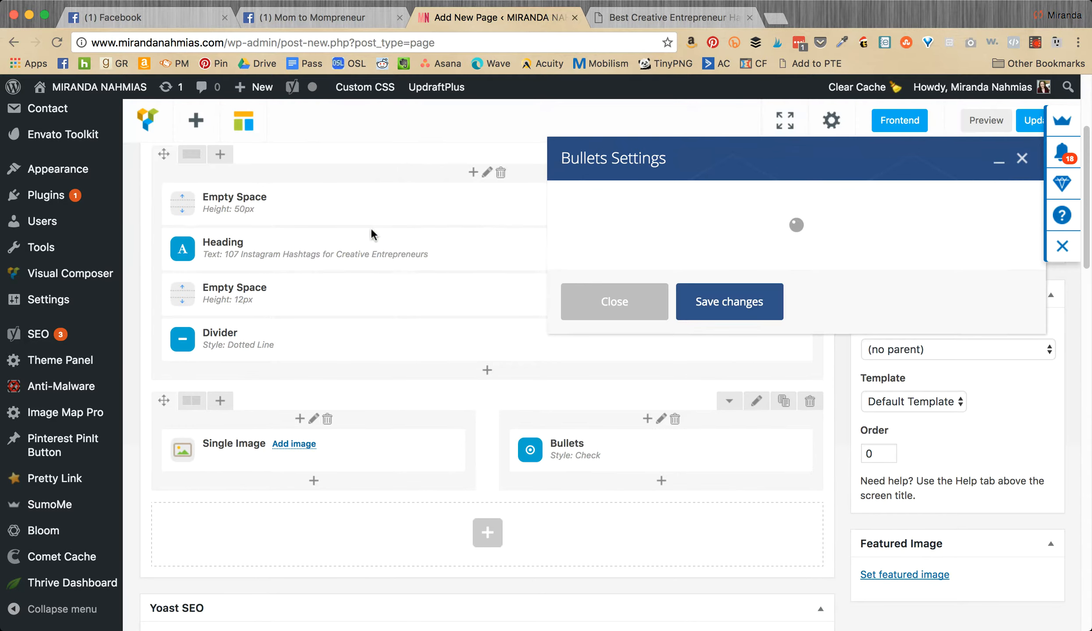
{"action": "left_click", "coordinate": [637, 302]}
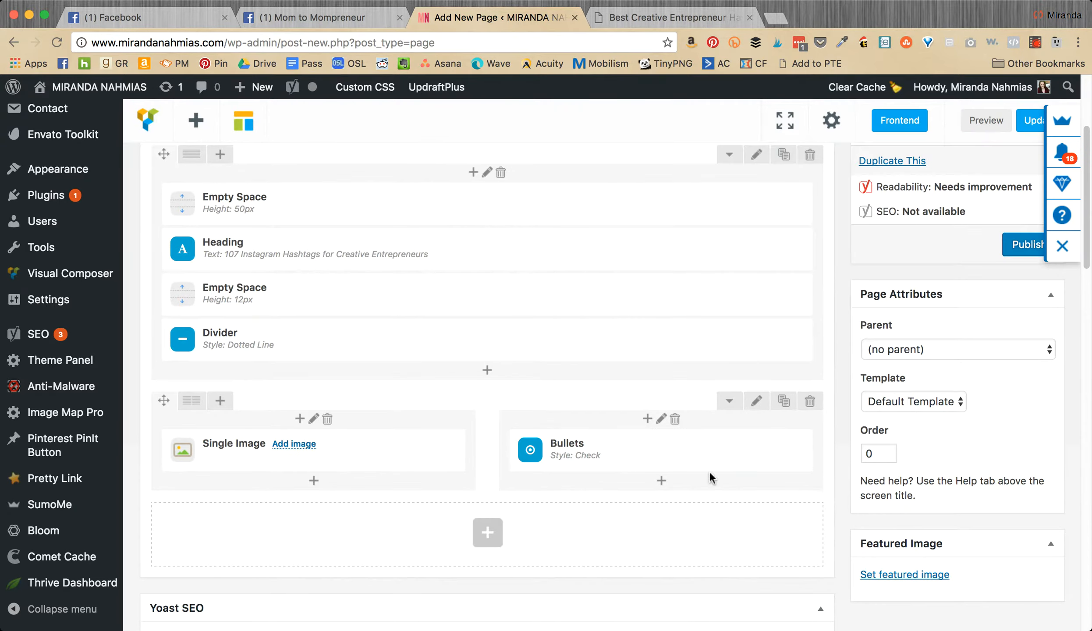
{"action": "mouse_move", "coordinate": [694, 453]}
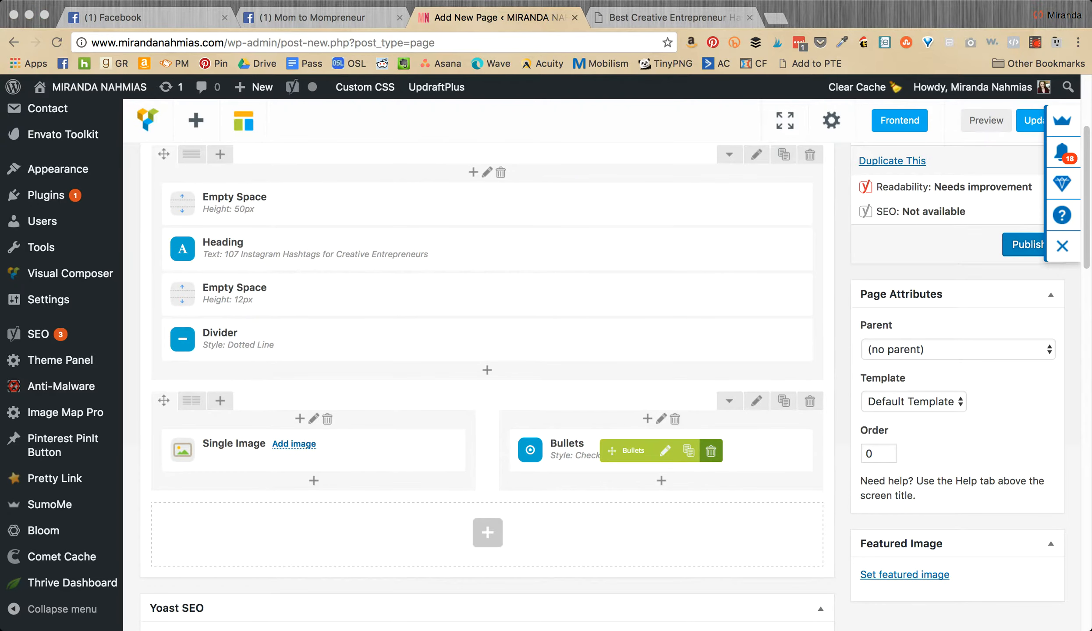
{"action": "key", "text": "Return"}
{"action": "left_click", "coordinate": [664, 448]}
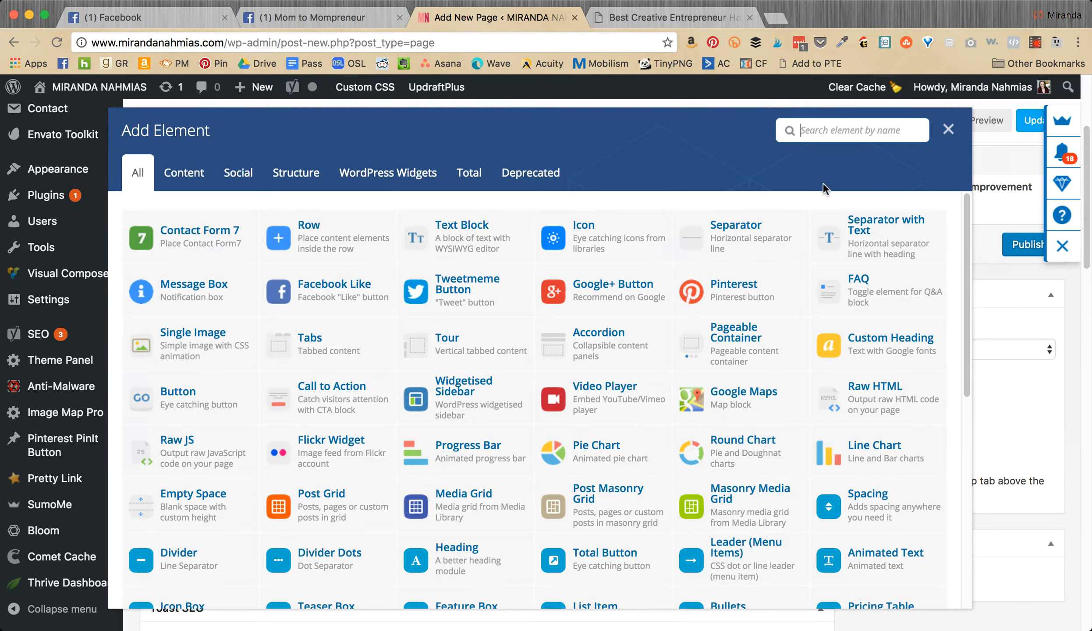
{"action": "type", "text": "list"}
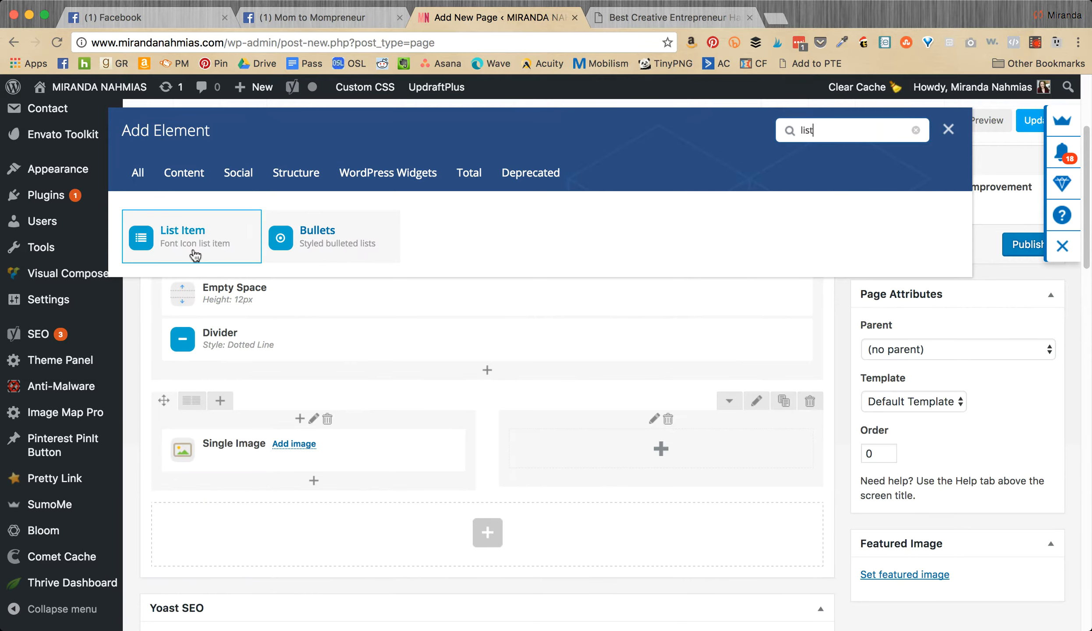
{"action": "left_click", "coordinate": [156, 249]}
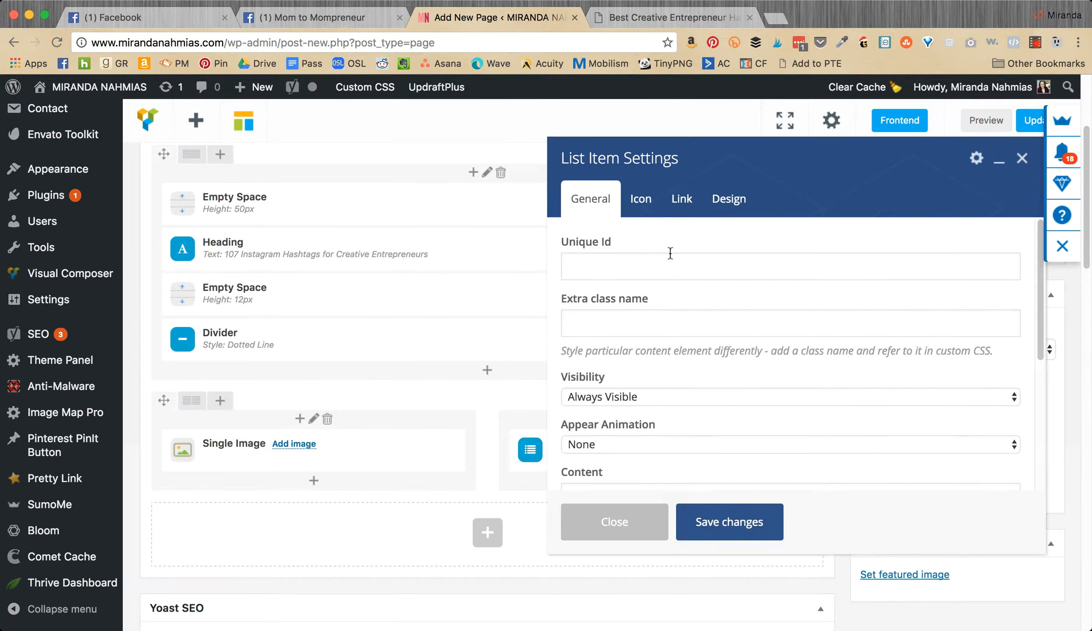
- Replace the list item's placeholder text with 'The hottest new hashtags!' copied from Leadpages
{"action": "scroll", "coordinate": [662, 265], "scroll_direction": "down", "scroll_amount": 3}
{"action": "scroll", "coordinate": [670, 264], "scroll_direction": "down", "scroll_amount": 5}
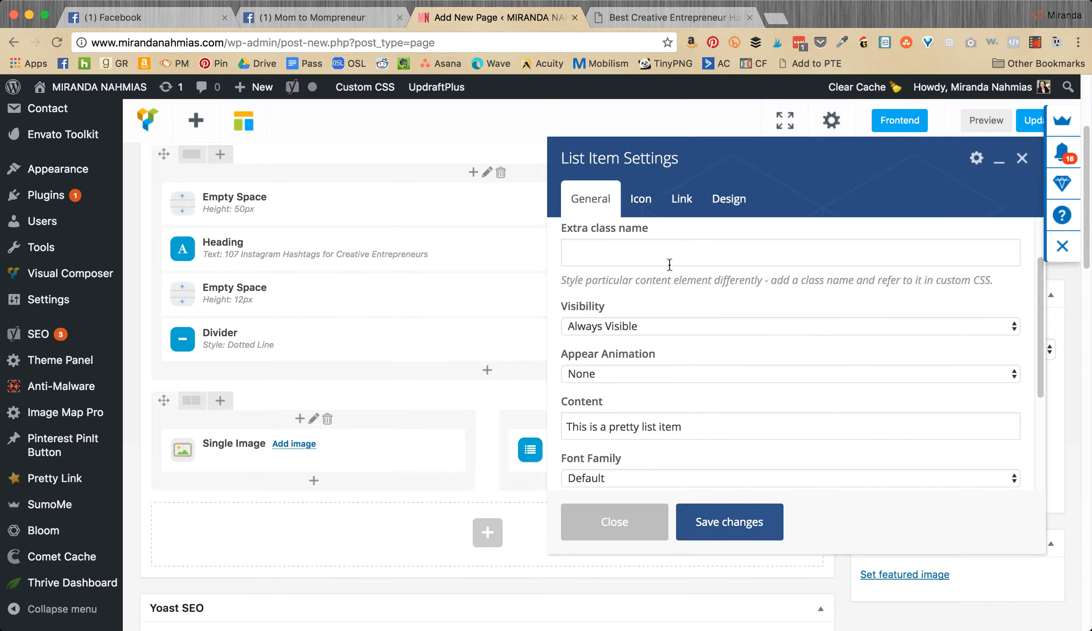
{"action": "scroll", "coordinate": [667, 270], "scroll_direction": "down", "scroll_amount": 1}
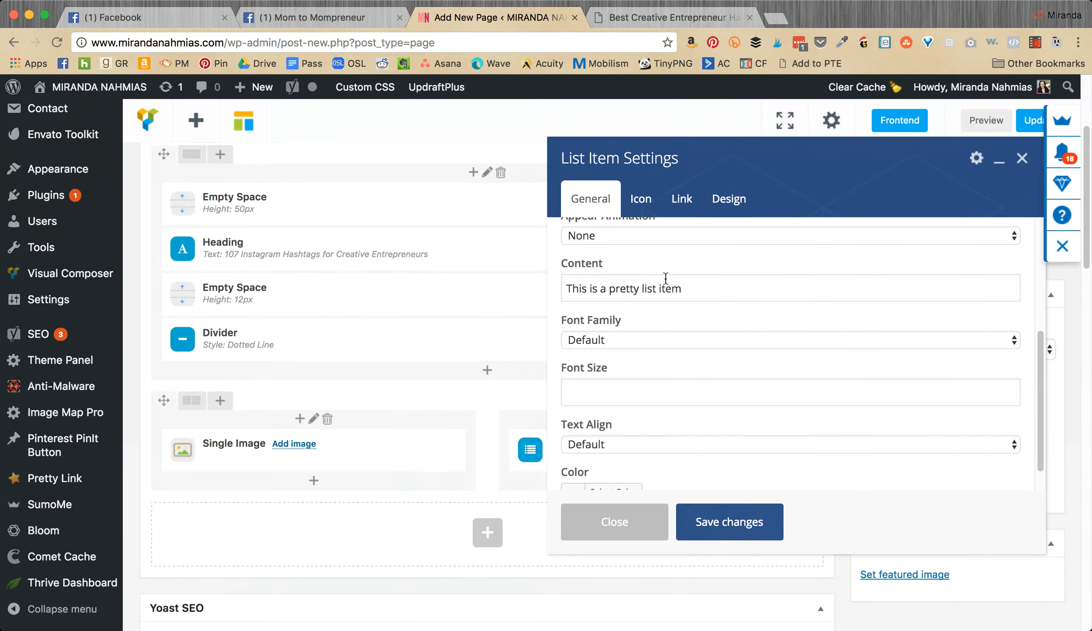
{"action": "triple_click", "coordinate": [662, 290]}
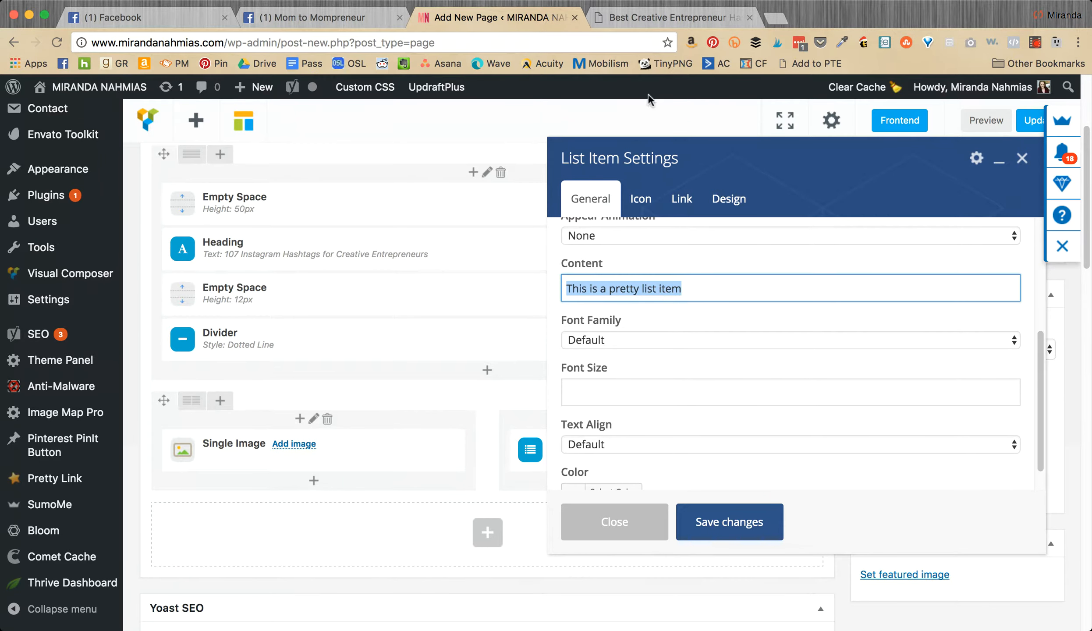
{"action": "left_click", "coordinate": [649, 17]}
{"action": "left_click_drag", "start_coordinate": [838, 276], "coordinate": [650, 275]}
{"action": "key", "text": "super+c"}
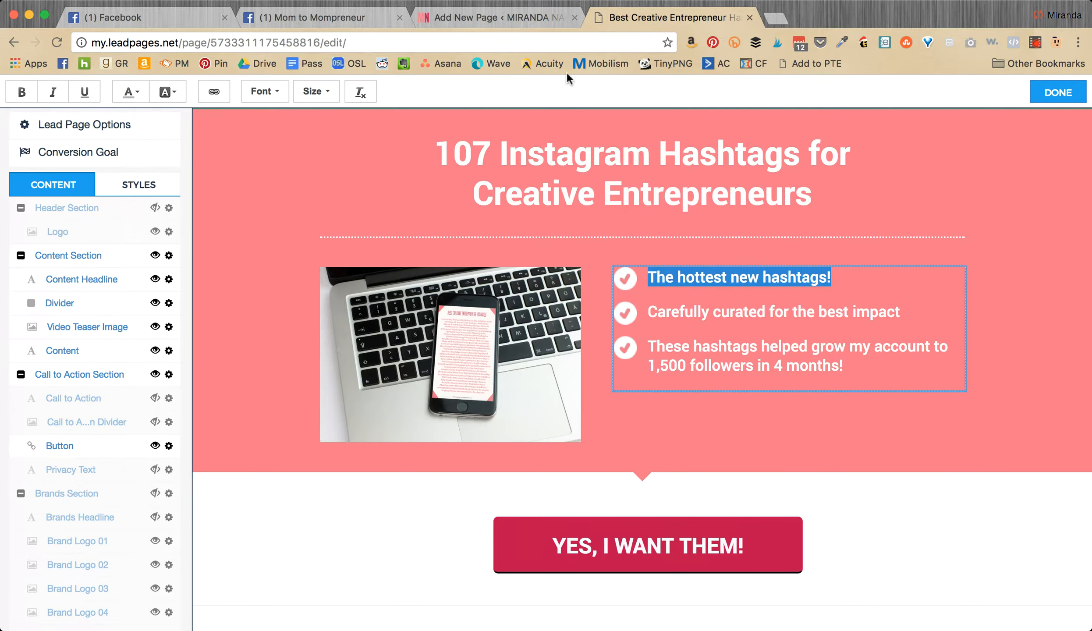
{"action": "left_click", "coordinate": [469, 15]}
{"action": "key", "text": "super+v"}
- Style the list item text in Lato 18px, left-aligned and black
{"action": "key", "text": "Tab"}
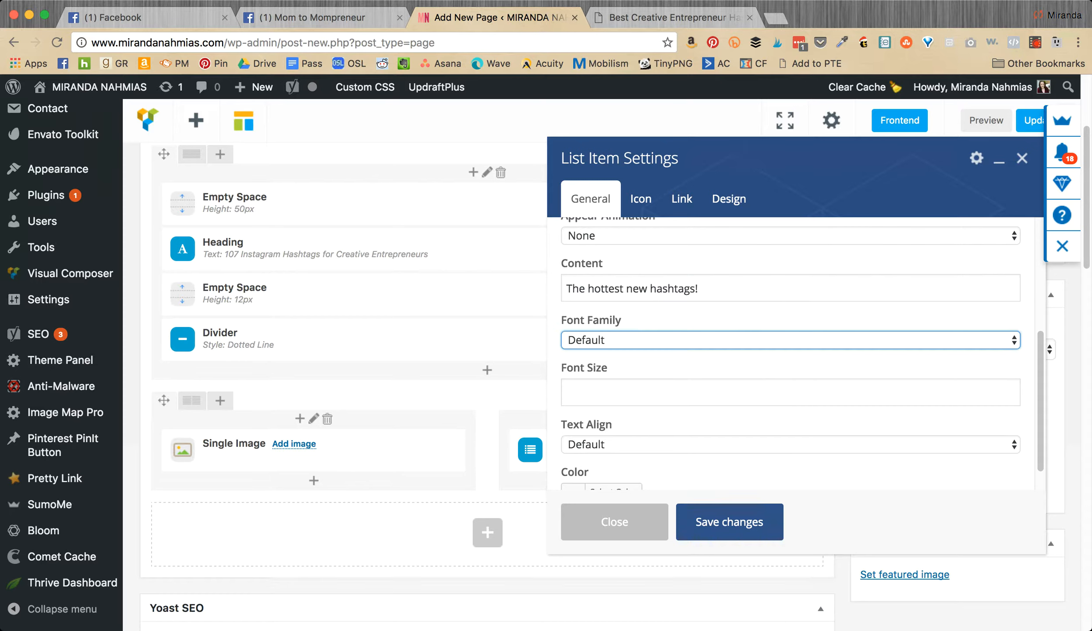
{"action": "key", "text": "l"}
{"action": "left_click", "coordinate": [640, 395]}
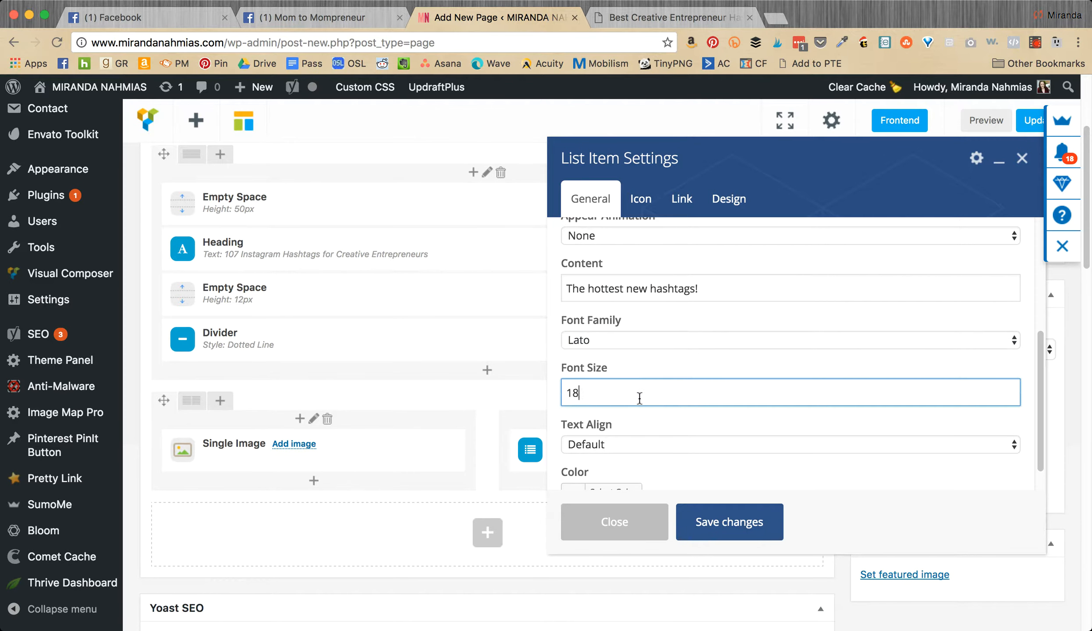
{"action": "type", "text": "18px"}
{"action": "scroll", "coordinate": [627, 417], "scroll_direction": "down", "scroll_amount": 2}
{"action": "key", "text": "Tab"}
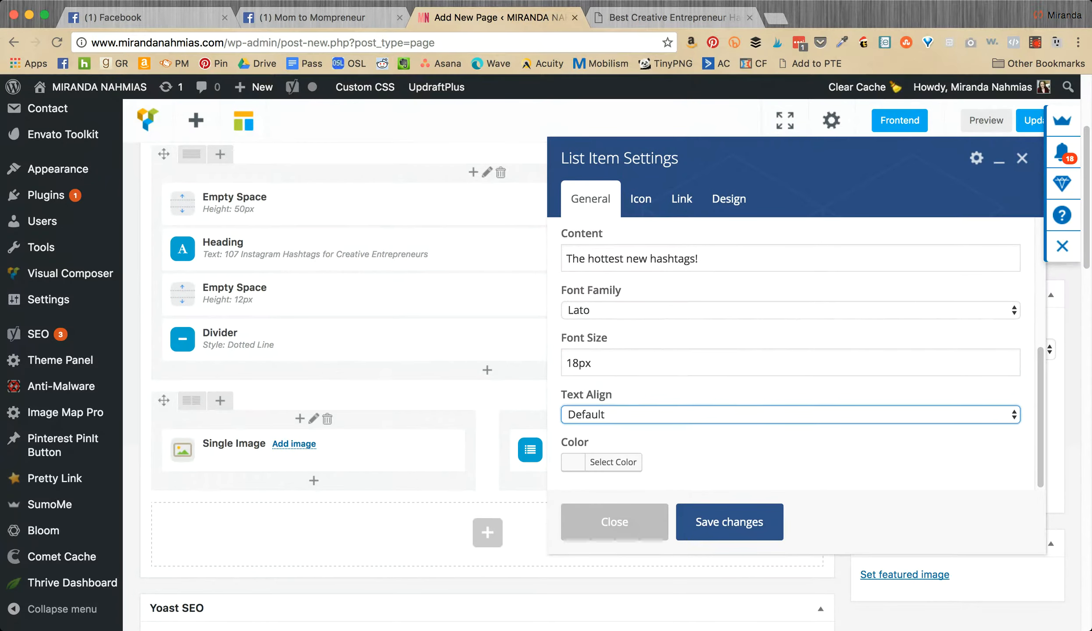
{"action": "key", "text": "l"}
{"action": "scroll", "coordinate": [643, 412], "scroll_direction": "down", "scroll_amount": 4}
{"action": "left_click", "coordinate": [609, 463]}
{"action": "scroll", "coordinate": [792, 407], "scroll_direction": "down", "scroll_amount": 5}
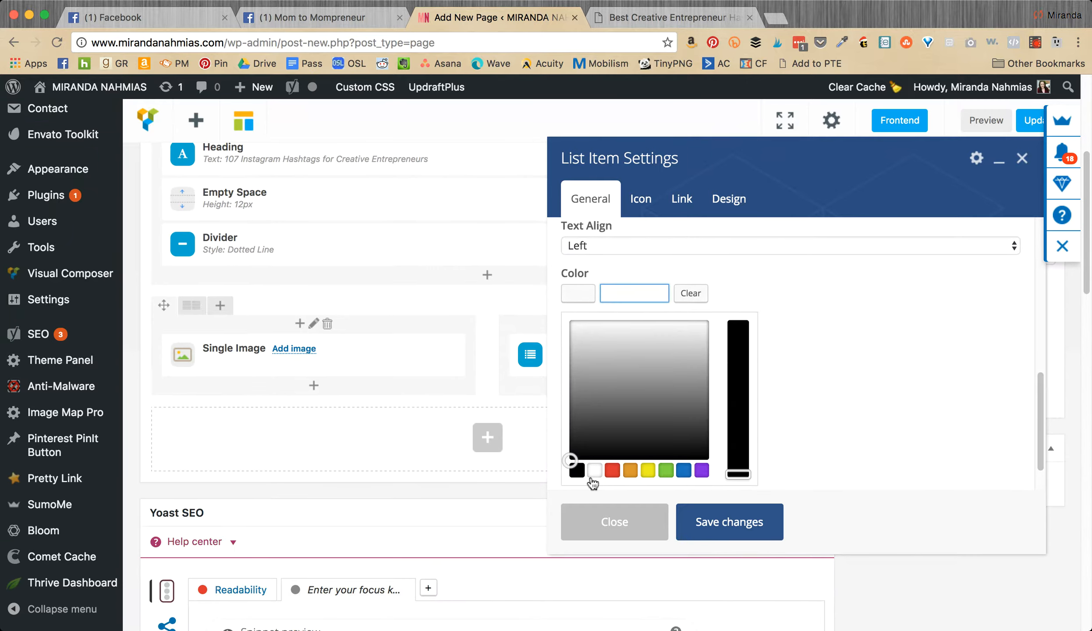
{"action": "left_click", "coordinate": [585, 474]}
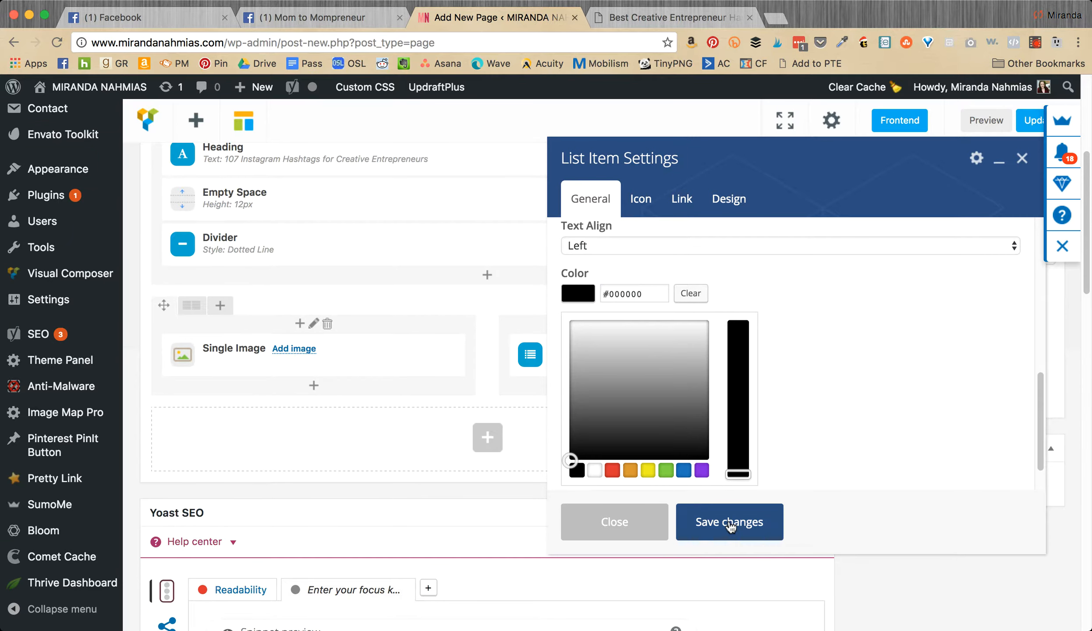
- Choose the plain checkmark icon for the list item
{"action": "left_click", "coordinate": [643, 202]}
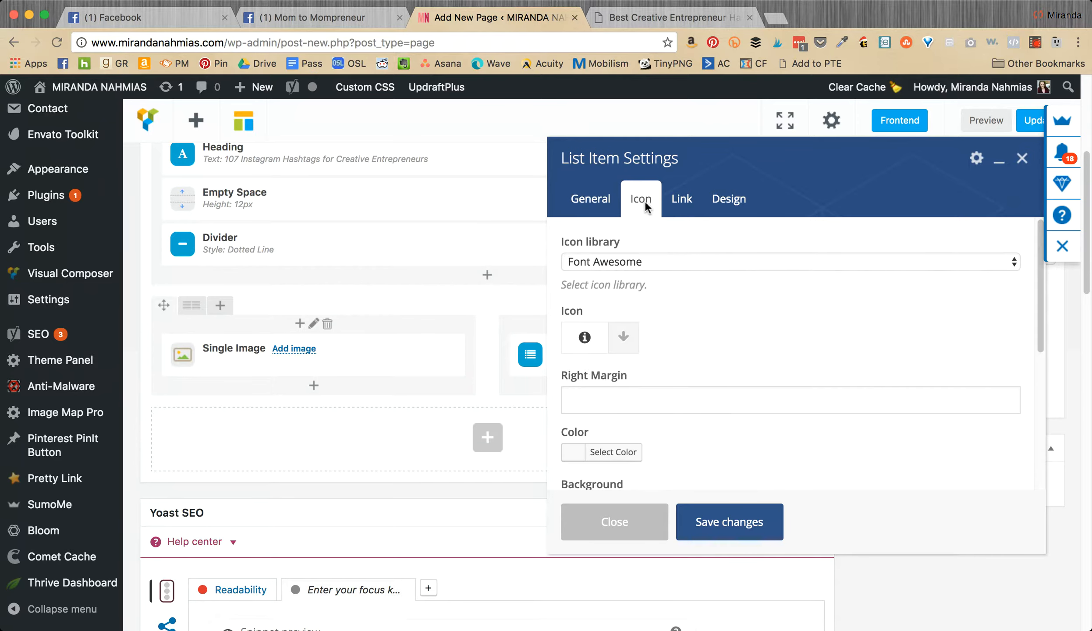
{"action": "left_click", "coordinate": [613, 342]}
{"action": "scroll", "coordinate": [669, 330], "scroll_direction": "down", "scroll_amount": 2}
{"action": "scroll", "coordinate": [669, 329], "scroll_direction": "down", "scroll_amount": 3}
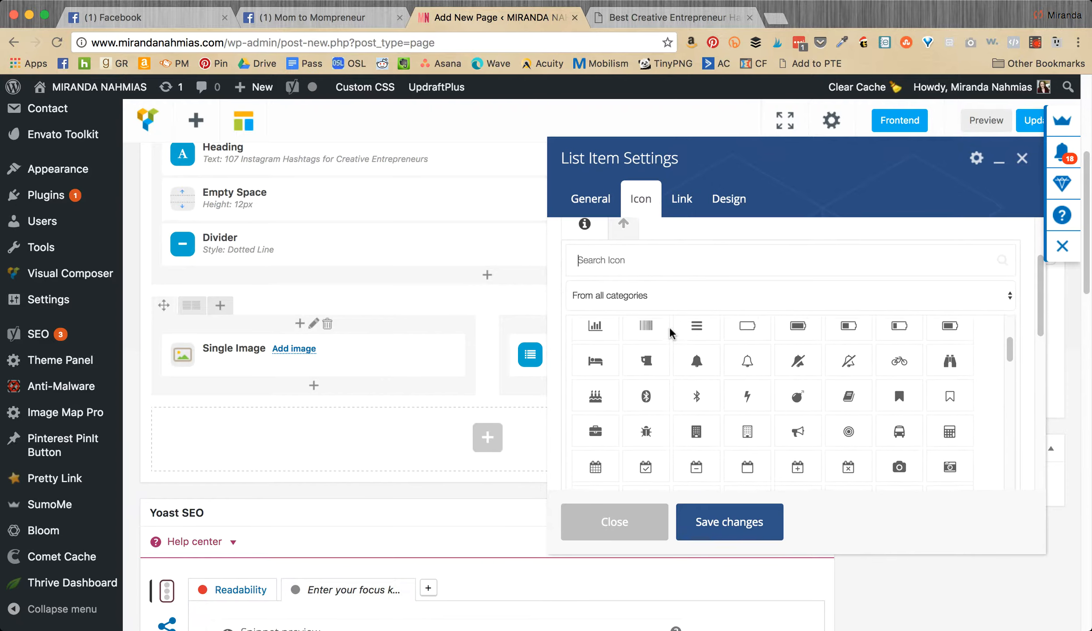
{"action": "scroll", "coordinate": [671, 331], "scroll_direction": "down", "scroll_amount": 4}
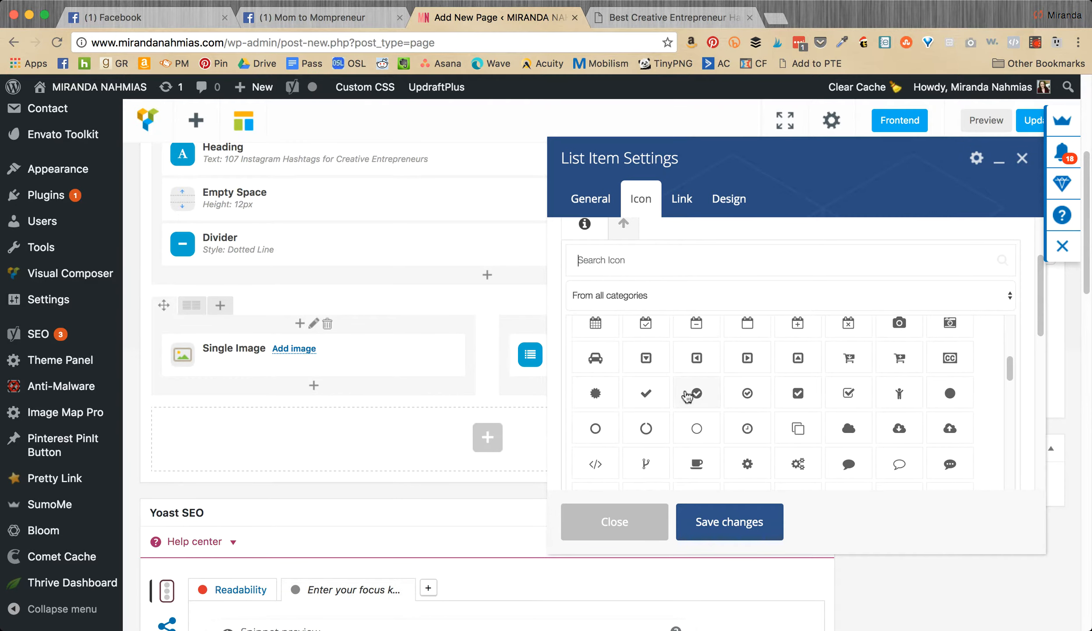
{"action": "left_click", "coordinate": [645, 394]}
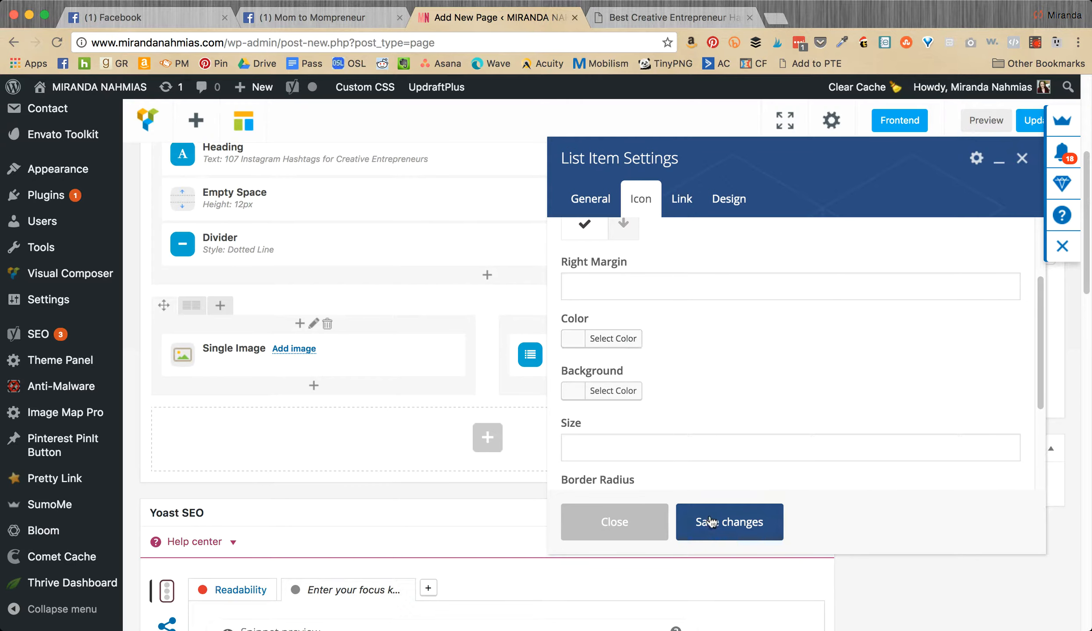
- Color the checkmark icon black #000000 and save the list item settings
{"action": "left_click", "coordinate": [625, 341]}
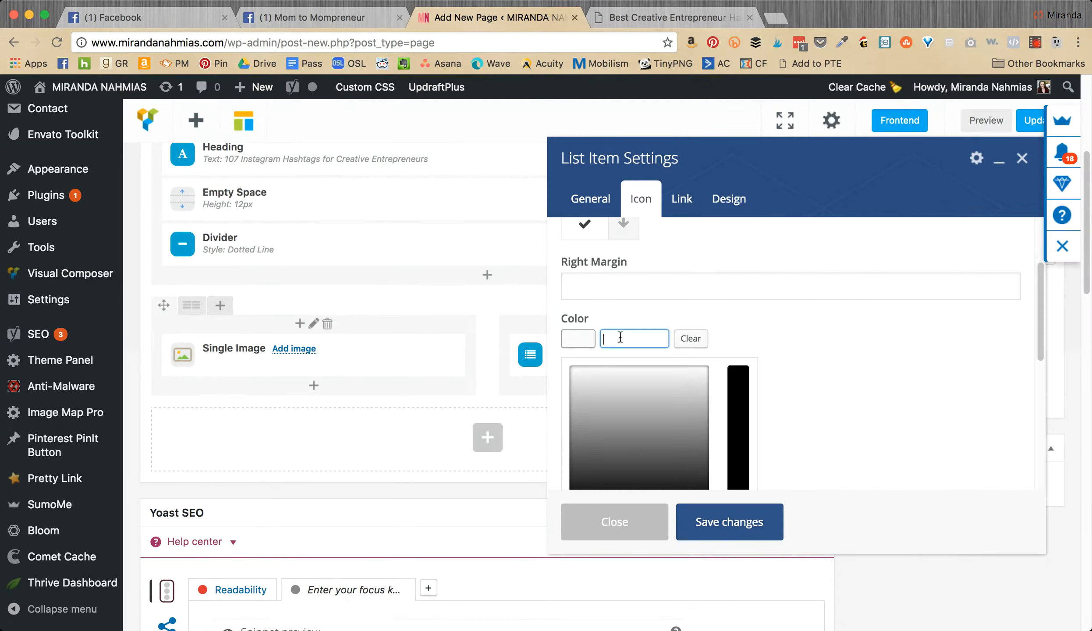
{"action": "scroll", "coordinate": [824, 385], "scroll_direction": "down", "scroll_amount": 4}
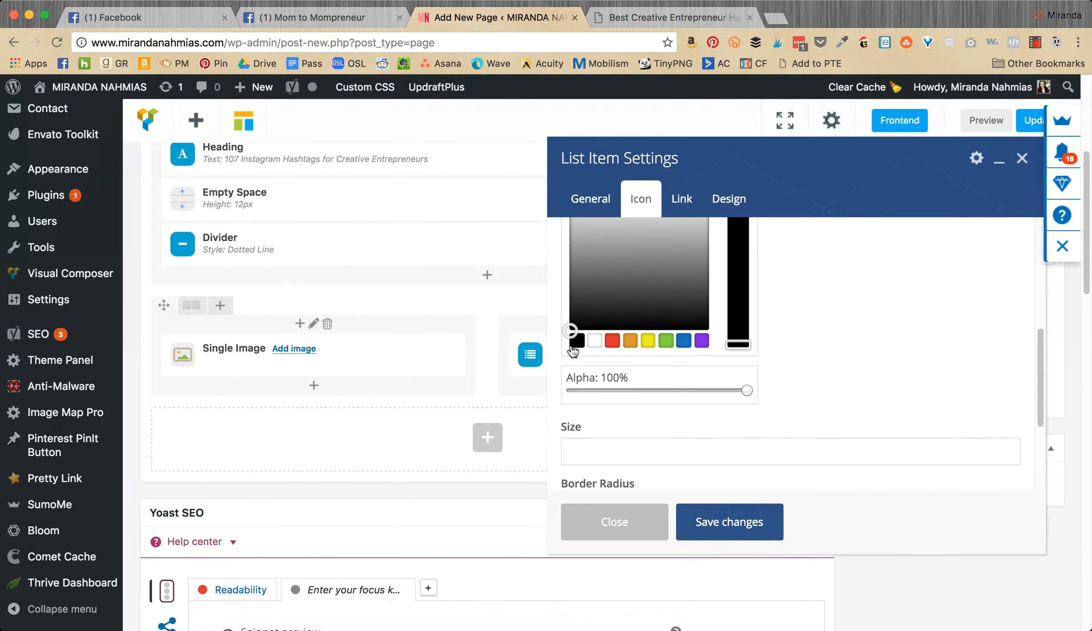
{"action": "scroll", "coordinate": [767, 364], "scroll_direction": "down", "scroll_amount": 3}
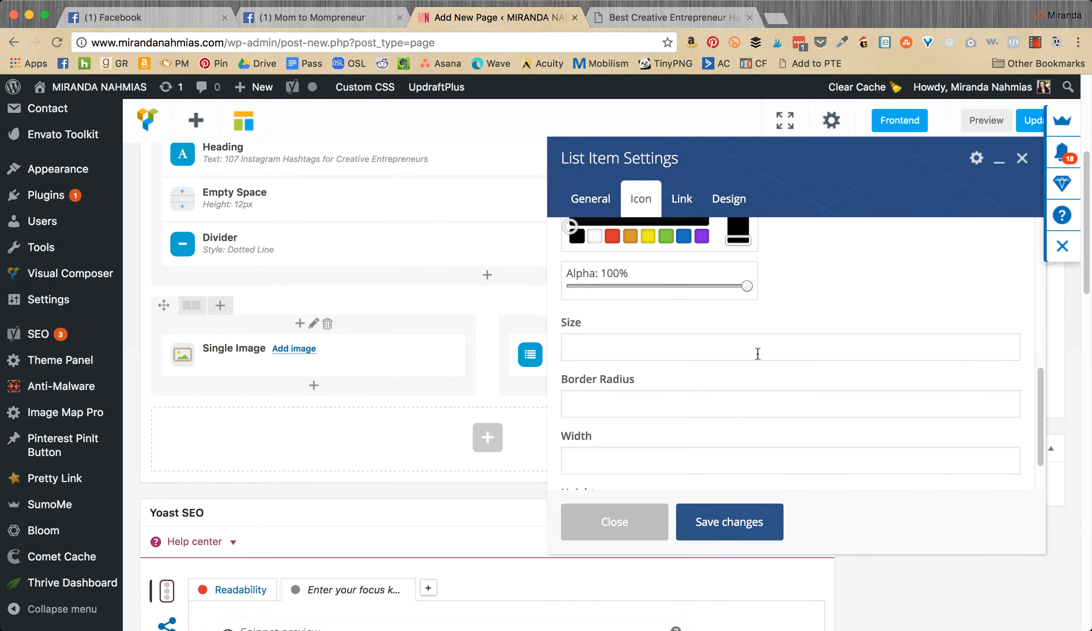
{"action": "scroll", "coordinate": [732, 348], "scroll_direction": "down", "scroll_amount": 4}
{"action": "scroll", "coordinate": [735, 346], "scroll_direction": "up", "scroll_amount": 6}
{"action": "scroll", "coordinate": [736, 347], "scroll_direction": "up", "scroll_amount": 8}
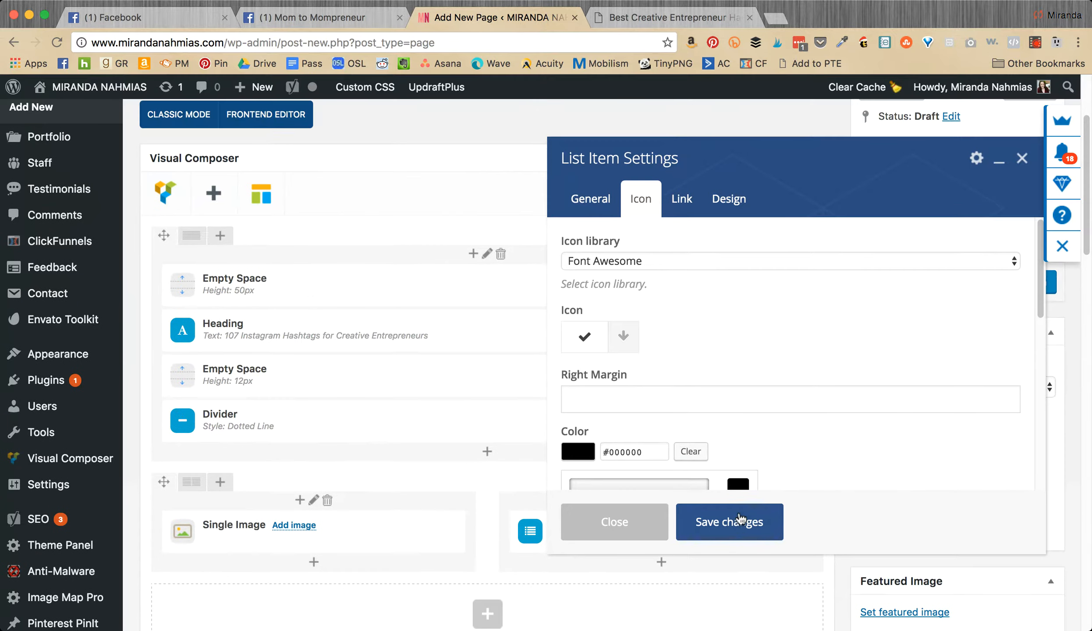
{"action": "scroll", "coordinate": [750, 522], "scroll_direction": "down", "scroll_amount": 3}
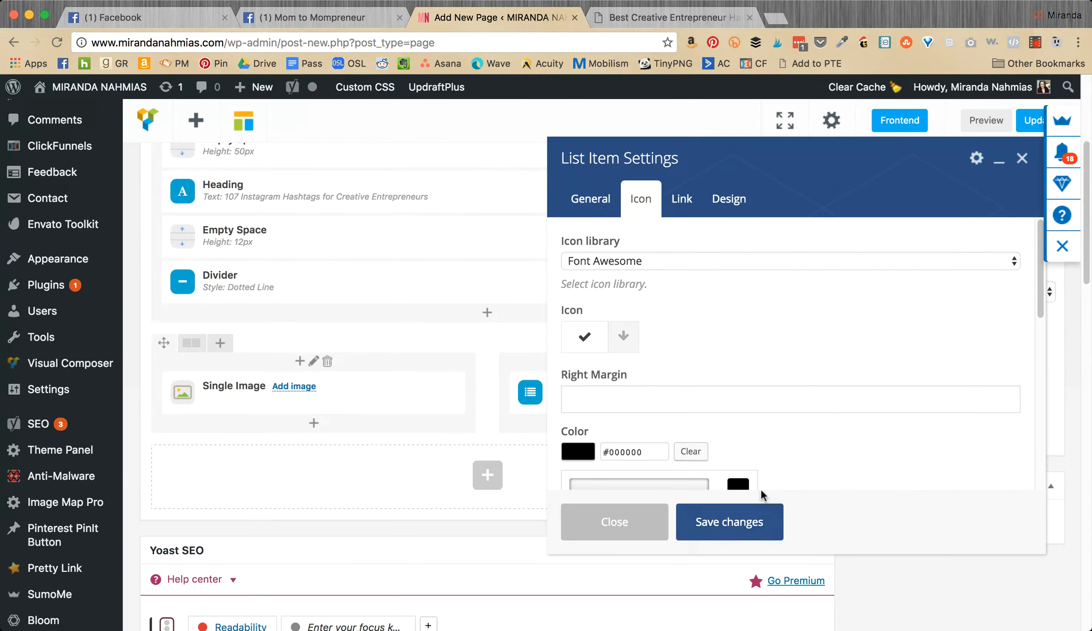
{"action": "left_click", "coordinate": [735, 523]}
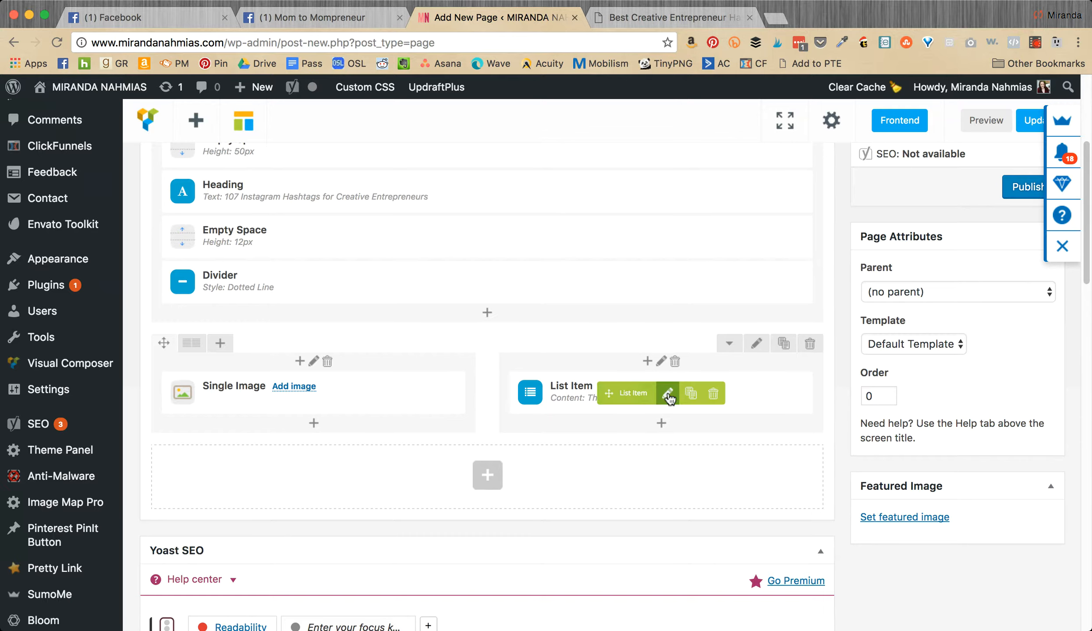
- Duplicate the list item and paste the second bullet, 'Carefully curated for the best impact', into it
{"action": "left_click", "coordinate": [691, 394]}
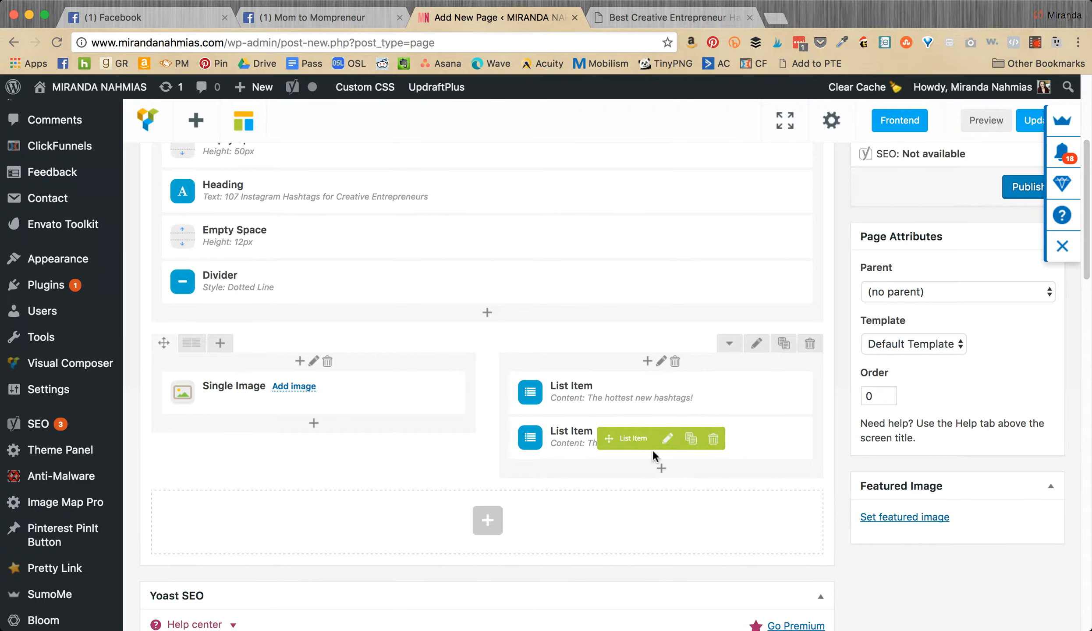
{"action": "left_click", "coordinate": [665, 438]}
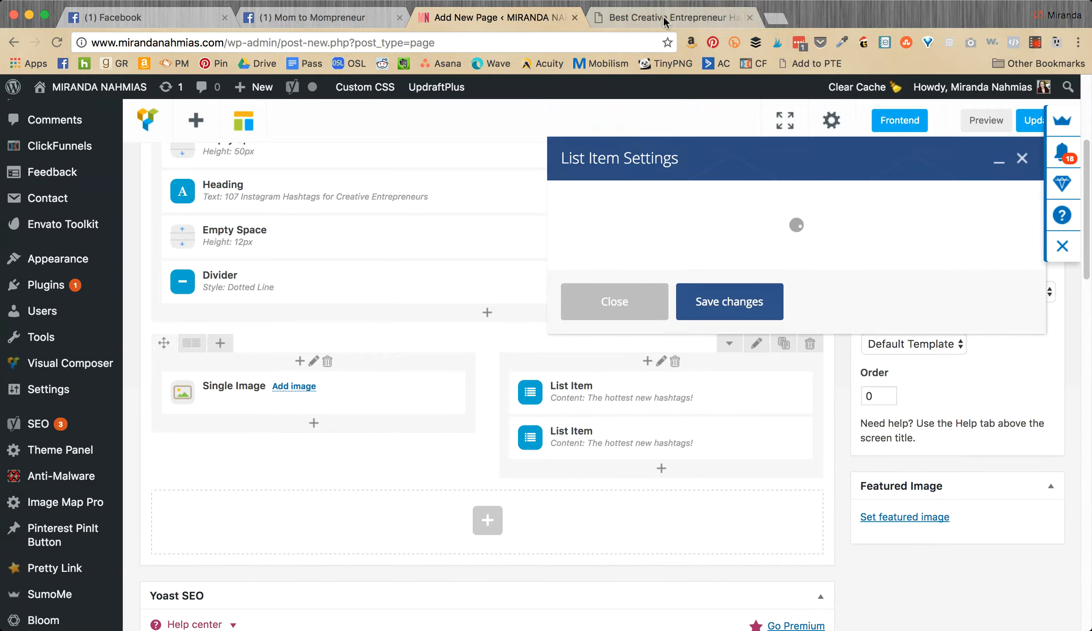
{"action": "left_click", "coordinate": [677, 19]}
{"action": "left_click_drag", "start_coordinate": [906, 313], "coordinate": [644, 308]}
{"action": "key", "text": "cmd+c"}
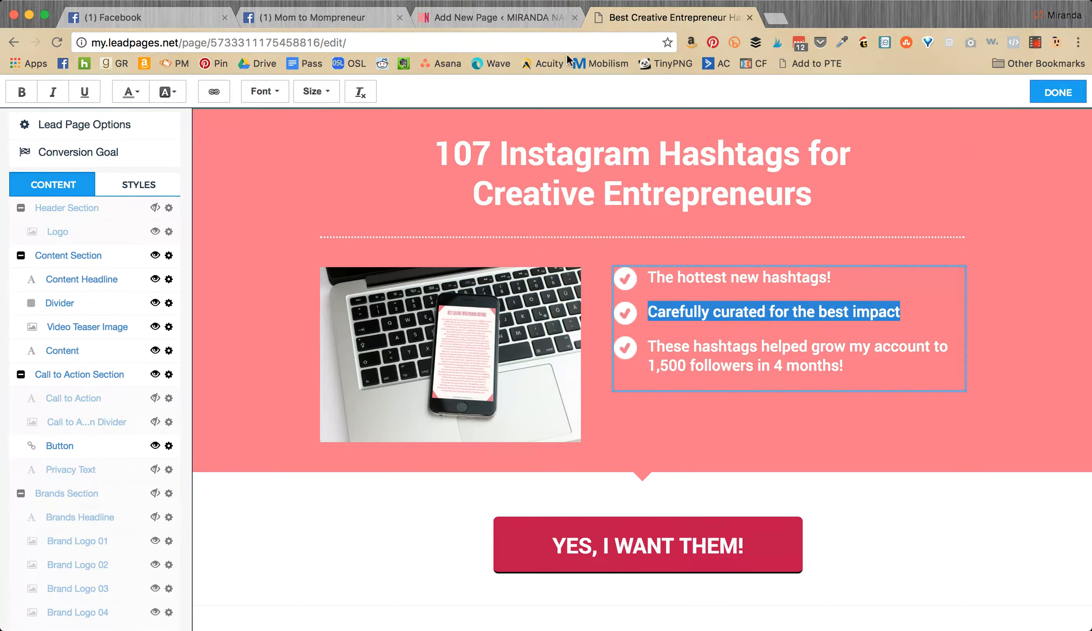
{"action": "left_click", "coordinate": [513, 20]}
{"action": "scroll", "coordinate": [621, 325], "scroll_direction": "down", "scroll_amount": 5}
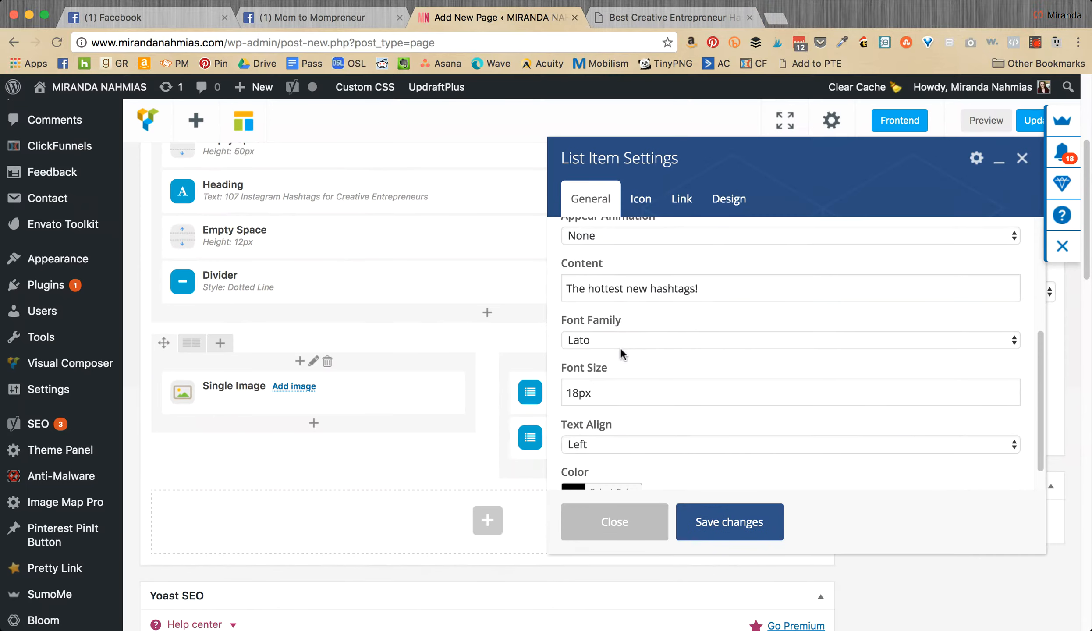
{"action": "triple_click", "coordinate": [632, 285]}
{"action": "key", "text": "cmd+v"}
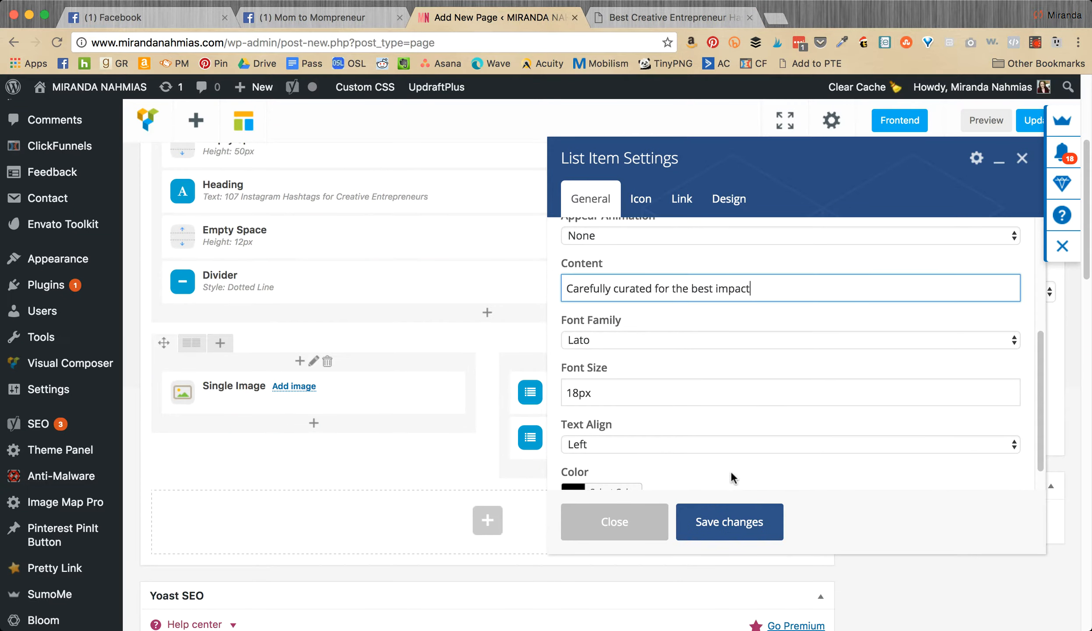
{"action": "left_click", "coordinate": [730, 521]}
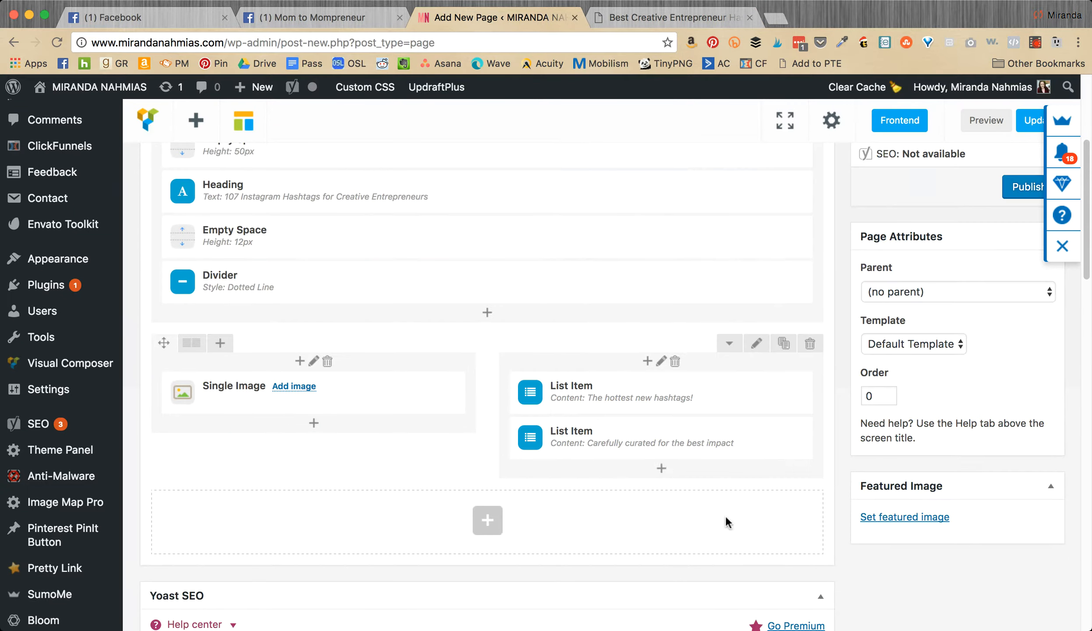
- Clone the second item and paste the third Leadpages bullet into the new item's content
{"action": "left_click", "coordinate": [661, 468]}
{"action": "left_click", "coordinate": [948, 128]}
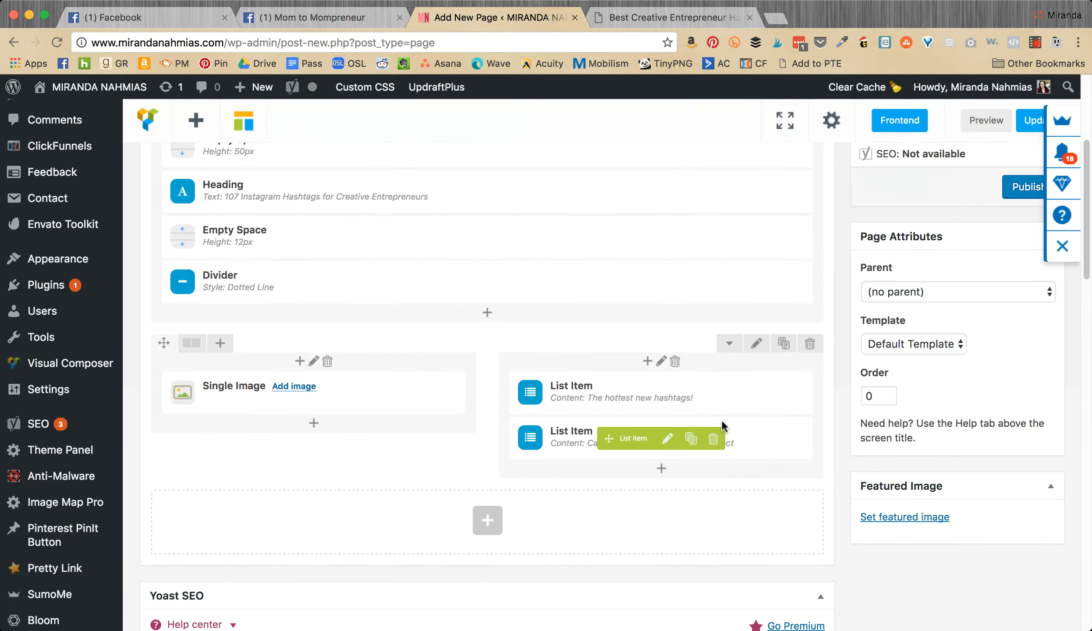
{"action": "left_click", "coordinate": [703, 436]}
{"action": "left_click", "coordinate": [657, 486]}
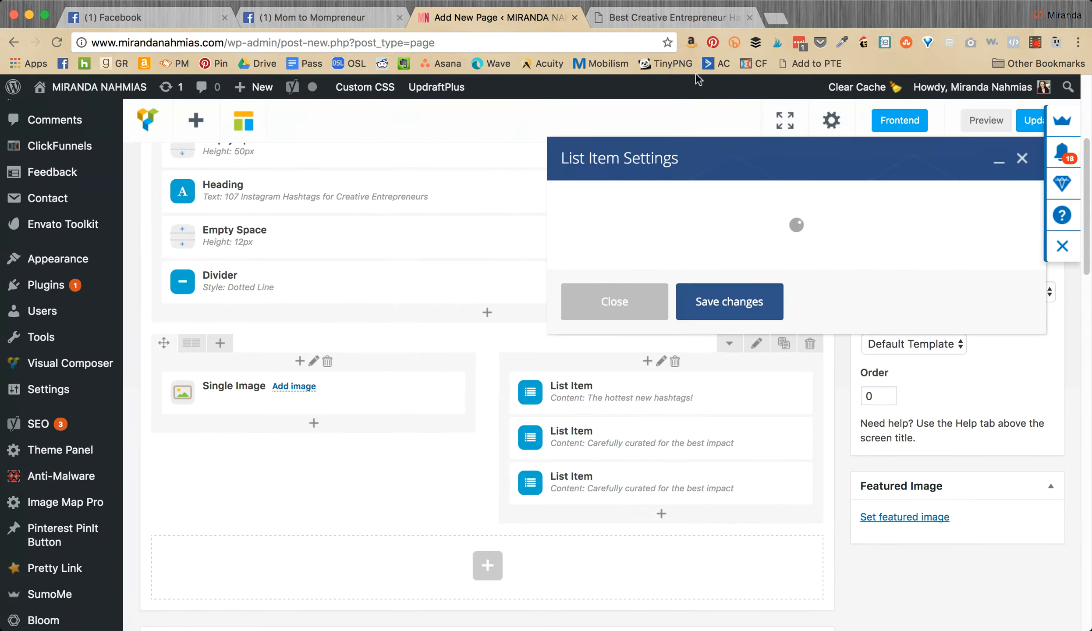
{"action": "left_click", "coordinate": [705, 17]}
{"action": "left_click_drag", "start_coordinate": [842, 364], "coordinate": [649, 350]}
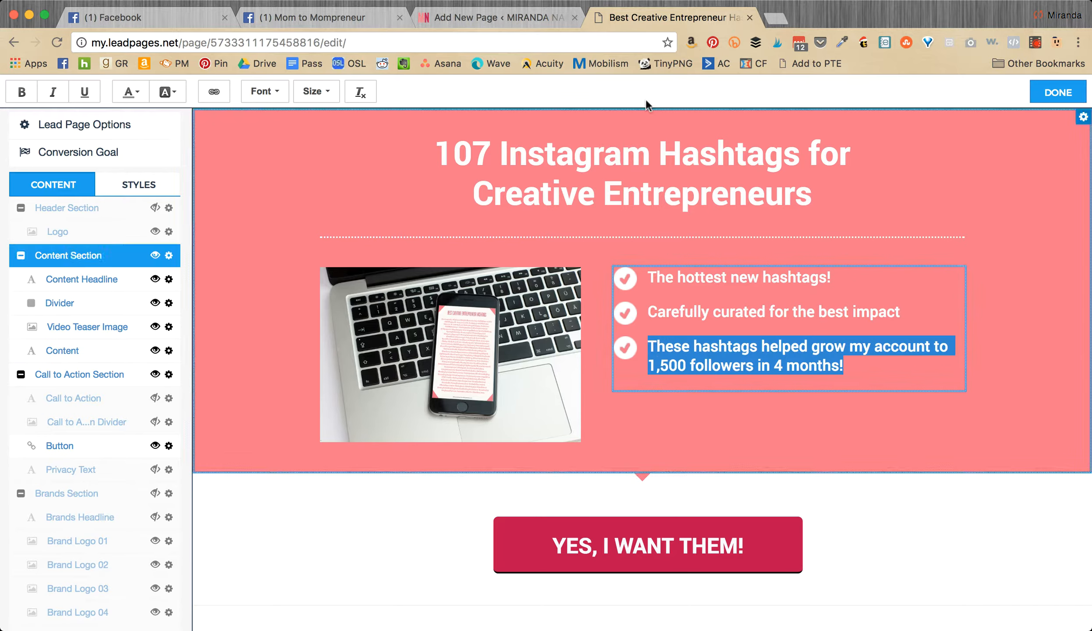
{"action": "left_click", "coordinate": [511, 15]}
{"action": "scroll", "coordinate": [736, 454], "scroll_direction": "down", "scroll_amount": 3}
{"action": "triple_click", "coordinate": [658, 433]}
{"action": "key", "text": "super+v"}
{"action": "left_click", "coordinate": [751, 526]}
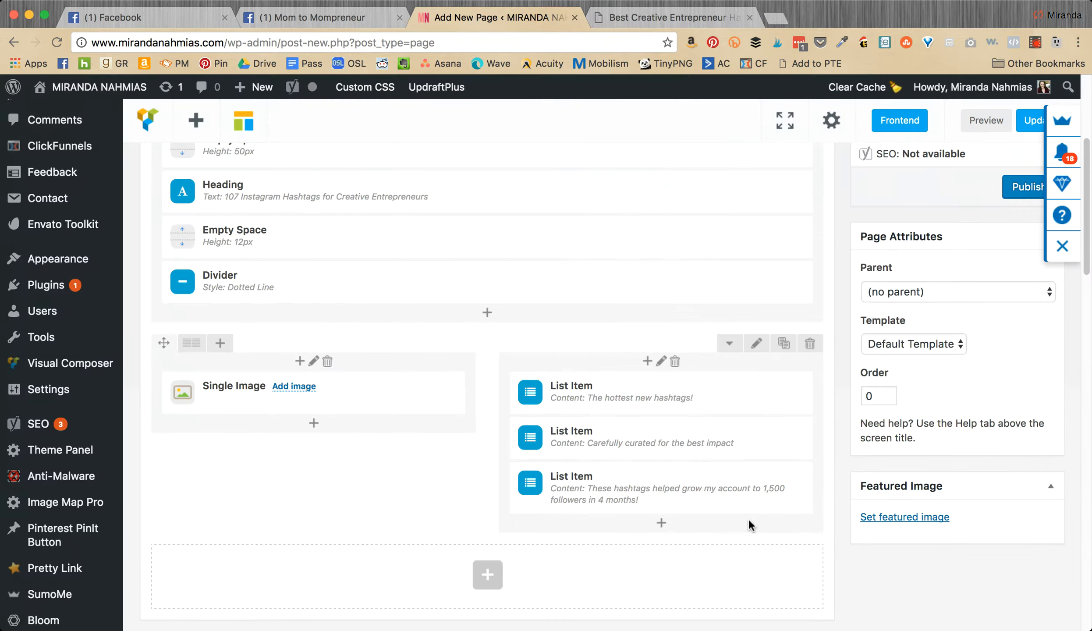
- Compare the finished three-item list against the Leadpages page
{"action": "left_click", "coordinate": [682, 16]}
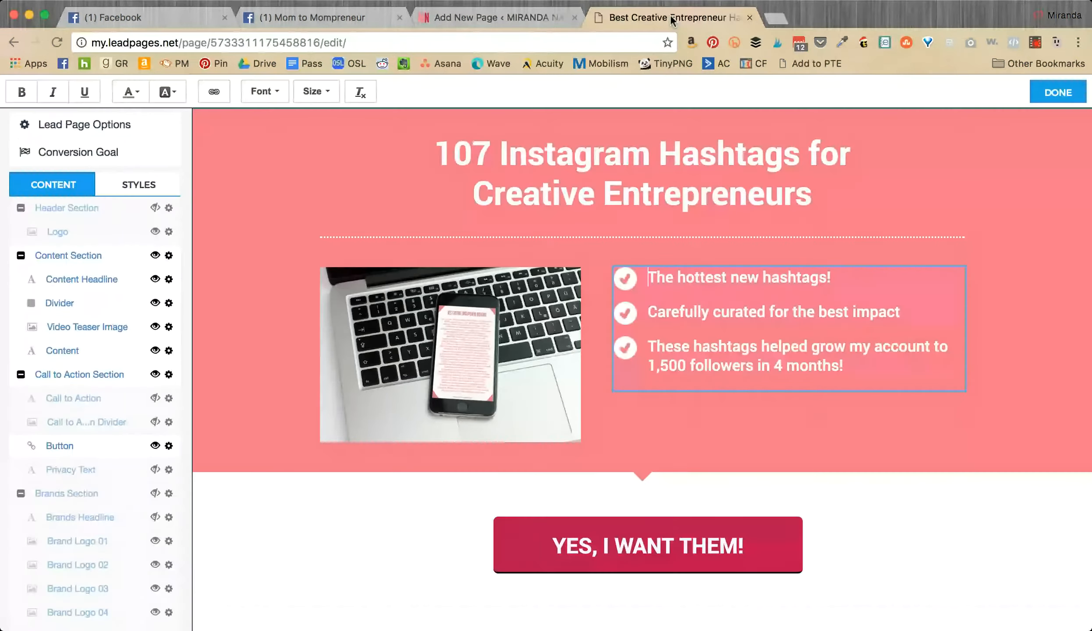
{"action": "left_click", "coordinate": [531, 8]}
{"action": "scroll", "coordinate": [595, 373], "scroll_direction": "down", "scroll_amount": 3}
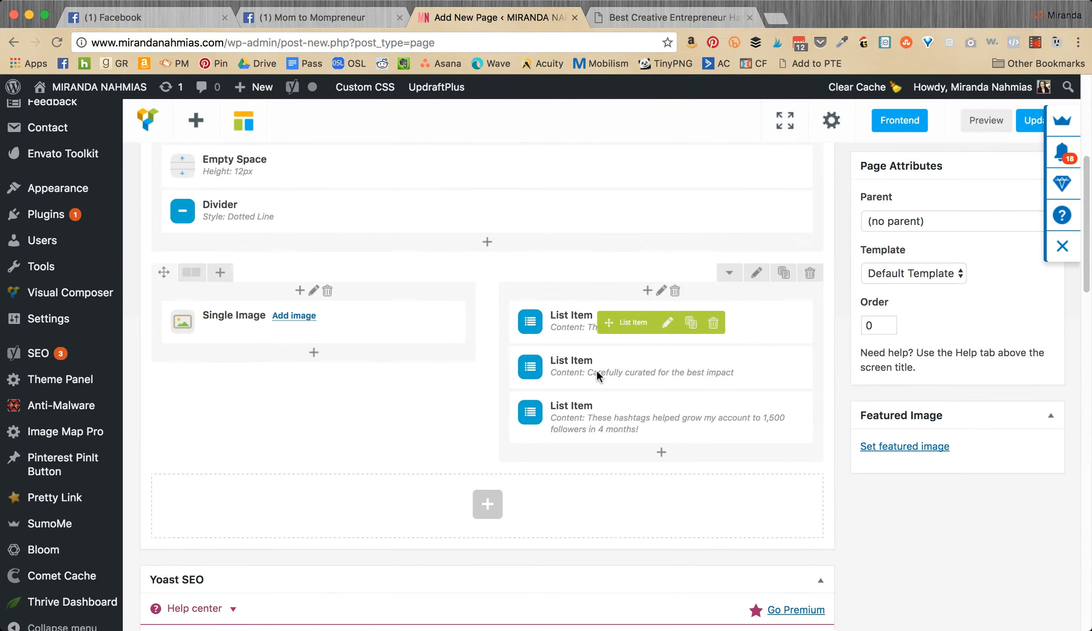
- Add an empty row below the bullet list and place a Total Button element in it
{"action": "left_click", "coordinate": [490, 513]}
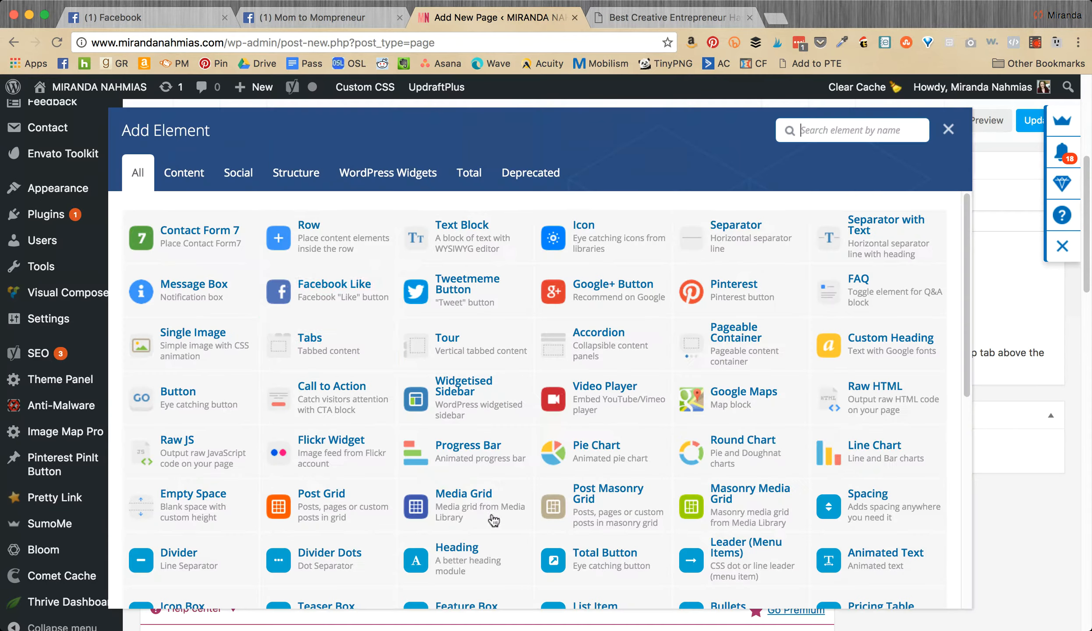
{"action": "left_click", "coordinate": [336, 249]}
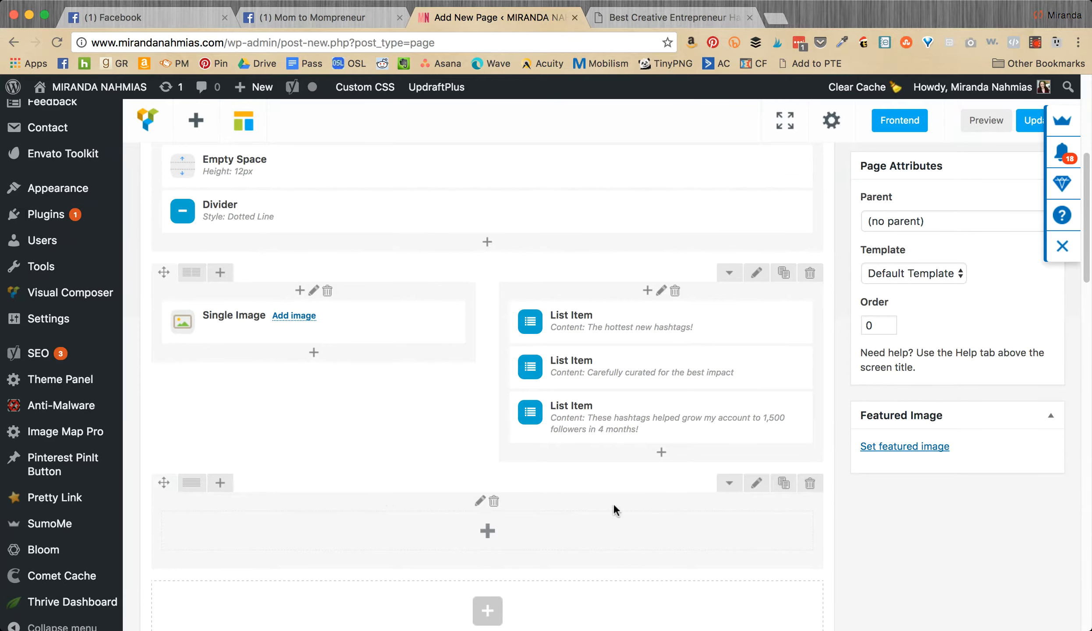
{"action": "left_click", "coordinate": [487, 531]}
{"action": "scroll", "coordinate": [357, 354], "scroll_direction": "down", "scroll_amount": 1}
{"action": "left_click", "coordinate": [948, 131]}
{"action": "left_click", "coordinate": [487, 532]}
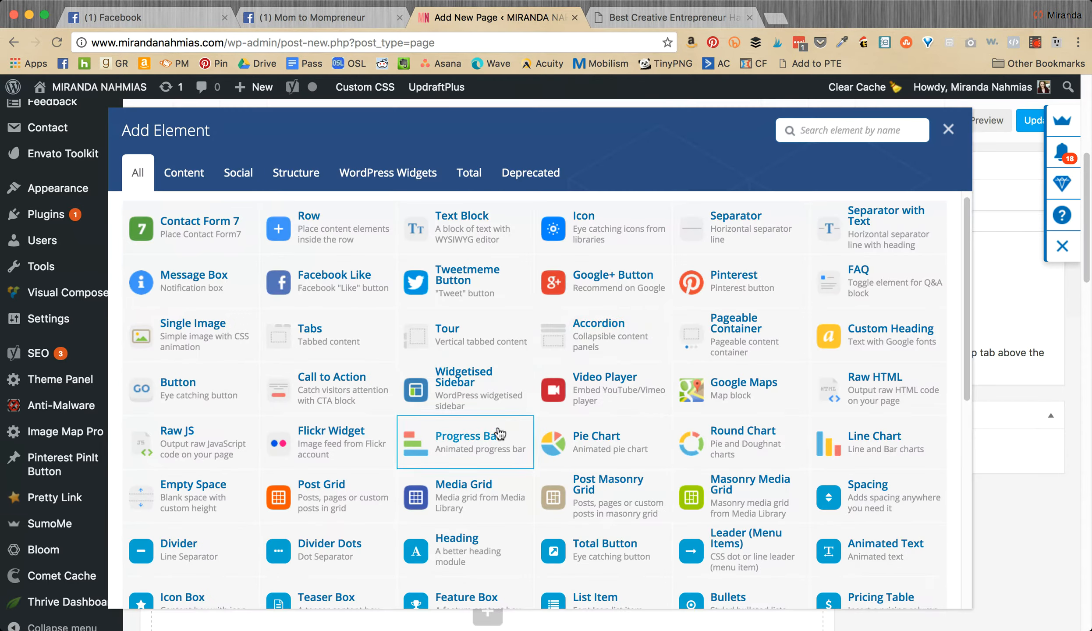
{"action": "left_click", "coordinate": [625, 553]}
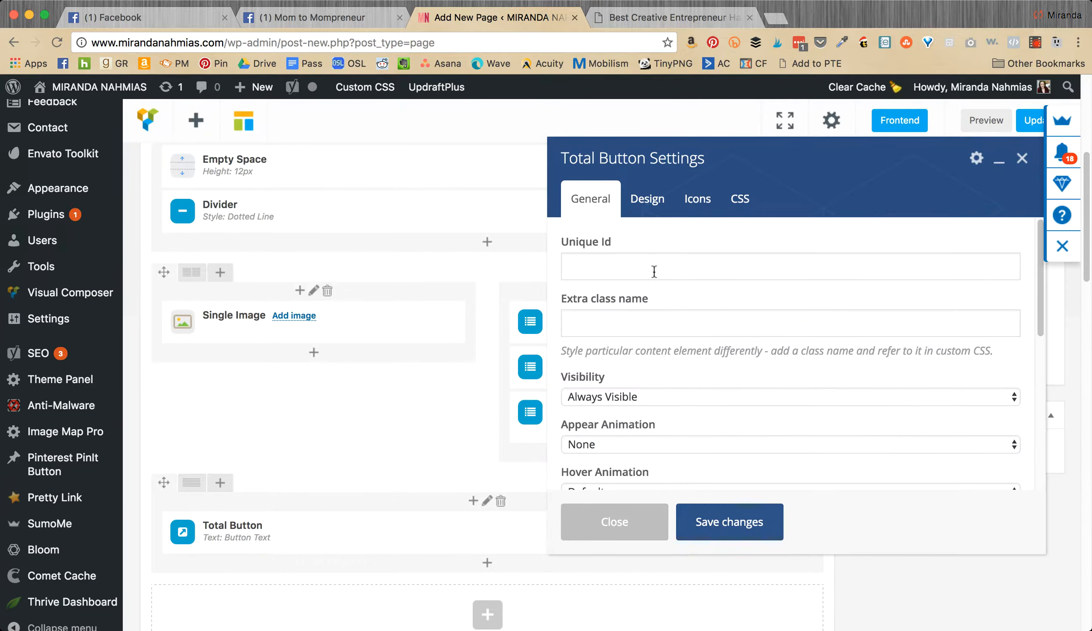
- Set the Total Button's hover animation to Pop and close its settings
{"action": "scroll", "coordinate": [659, 242], "scroll_direction": "down", "scroll_amount": 5}
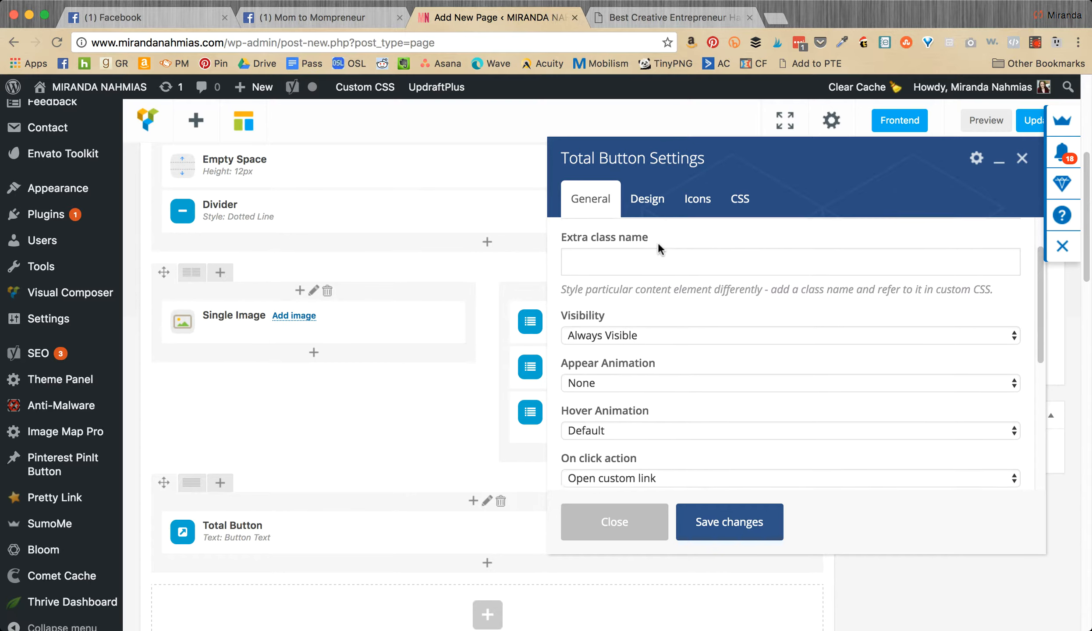
{"action": "left_click", "coordinate": [636, 329]}
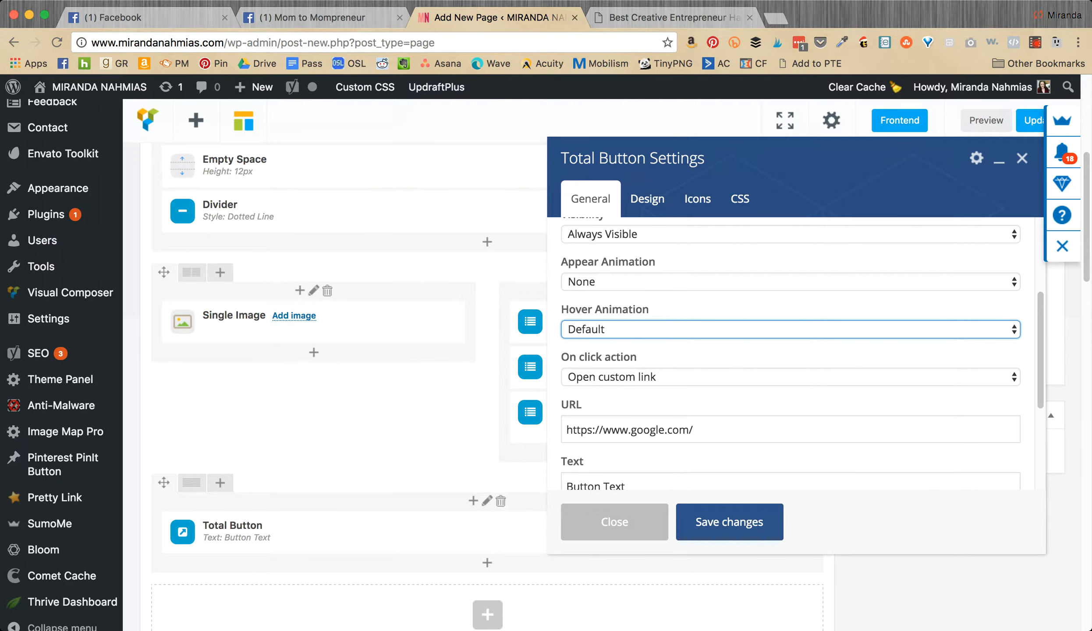
{"action": "left_click", "coordinate": [616, 483]}
{"action": "scroll", "coordinate": [655, 412], "scroll_direction": "down", "scroll_amount": 1}
{"action": "left_click", "coordinate": [682, 394]}
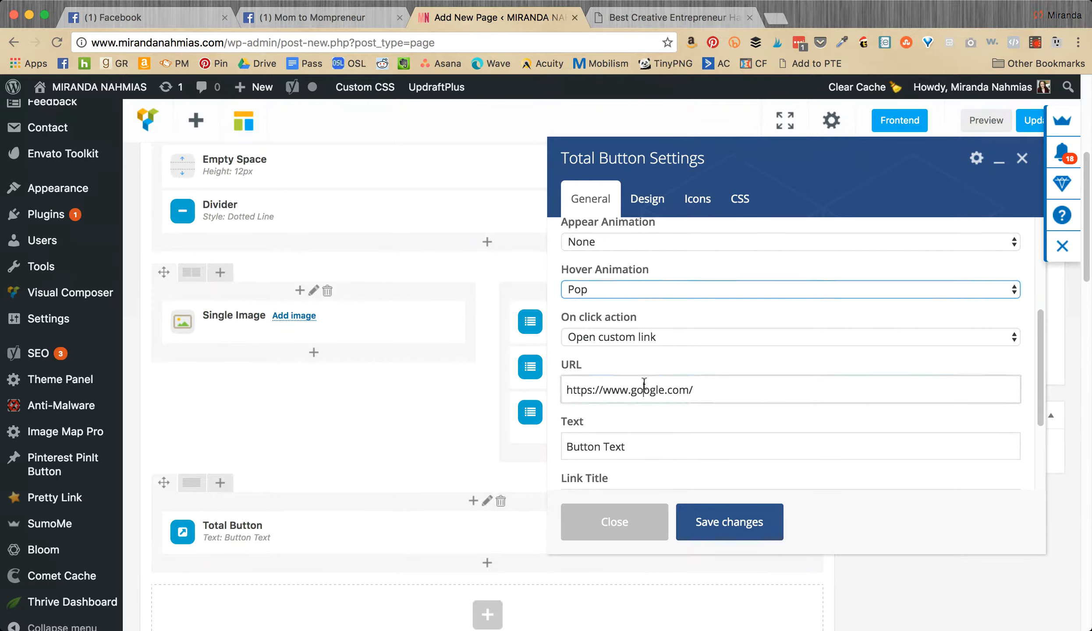
{"action": "key", "text": "super+a"}
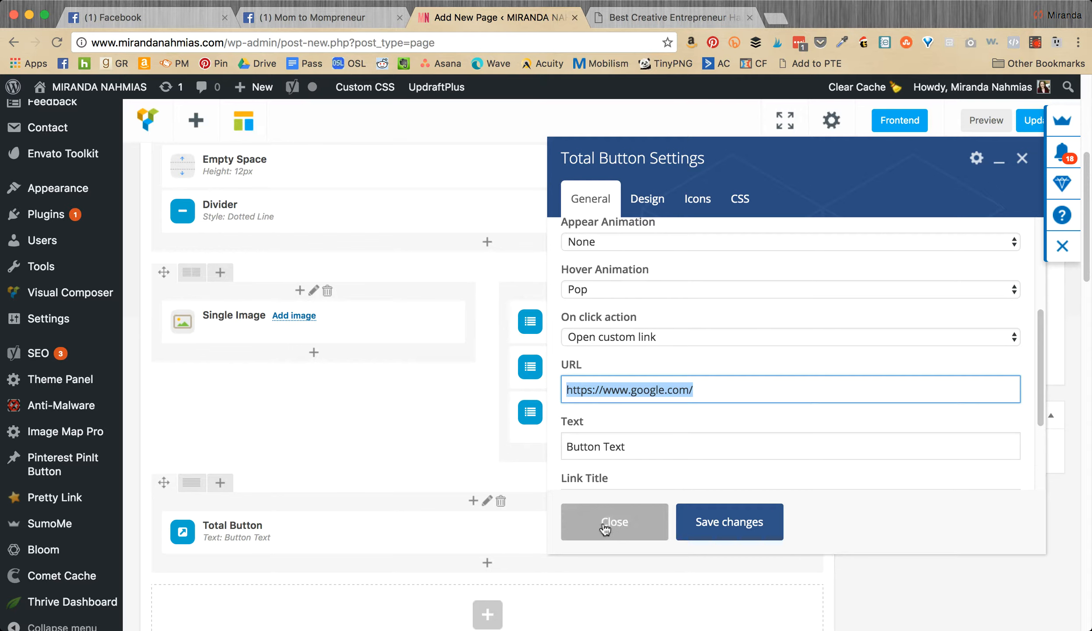
{"action": "left_click", "coordinate": [575, 532]}
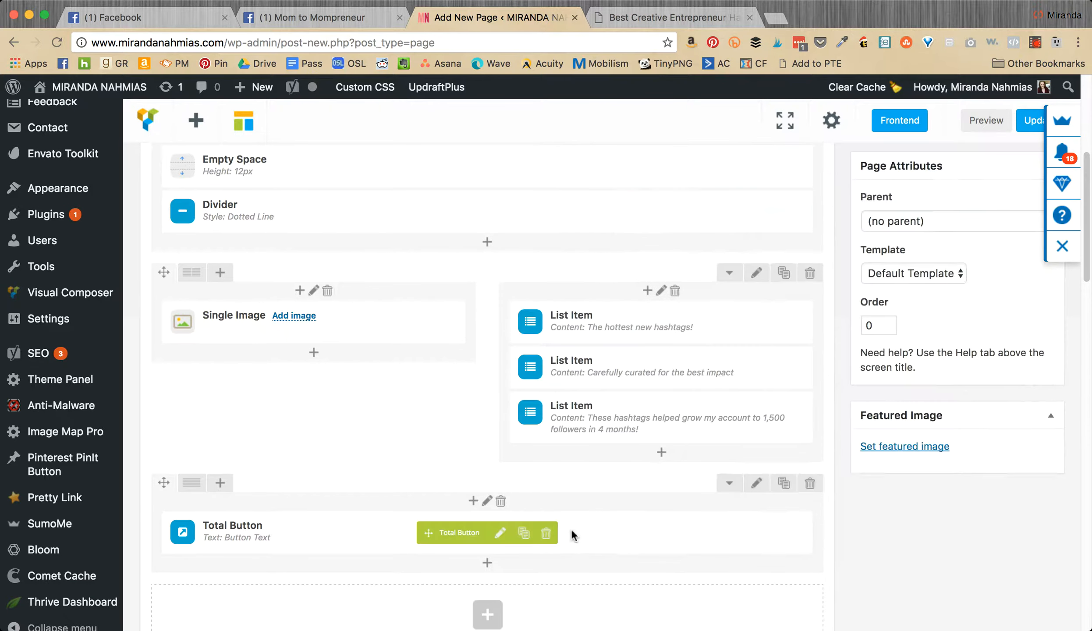
- Delete the Total Button element from the row below the list
{"action": "scroll", "coordinate": [589, 545], "scroll_direction": "down", "scroll_amount": 3}
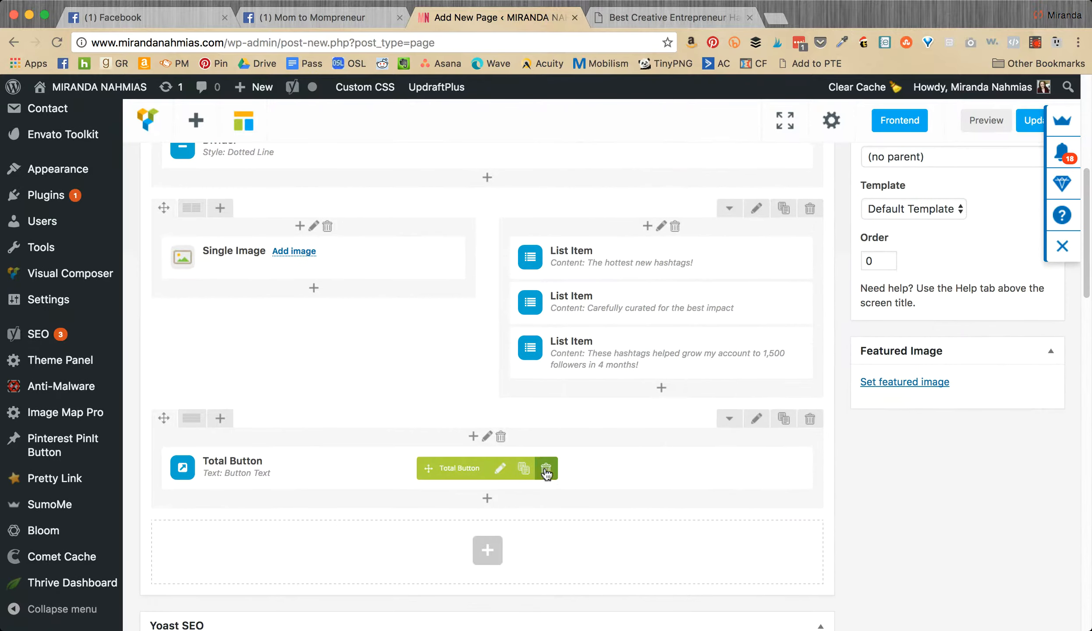
{"action": "left_click", "coordinate": [546, 468]}
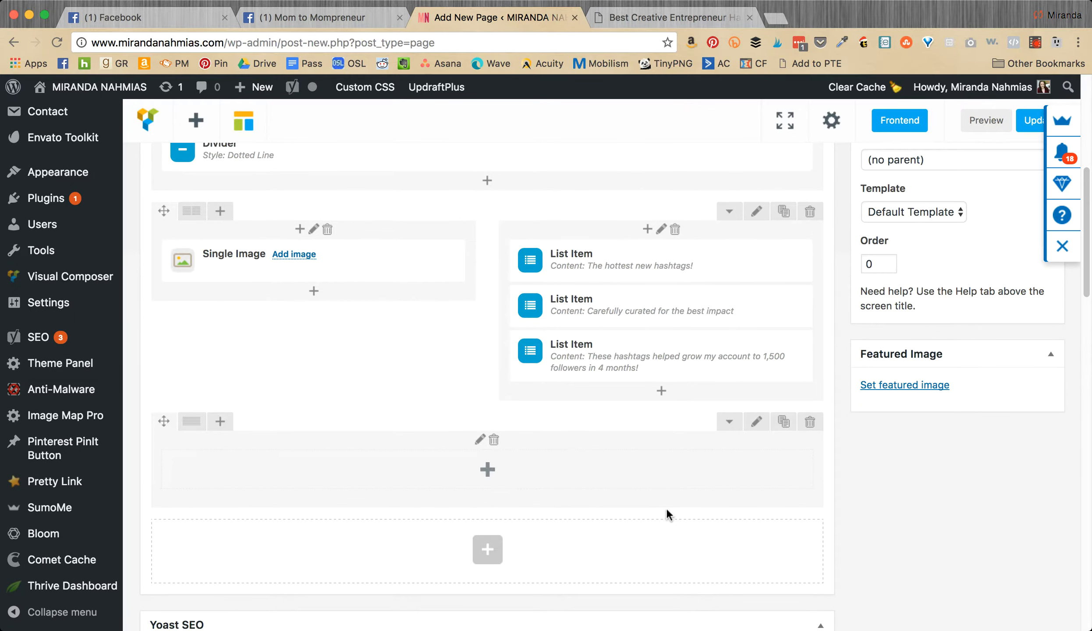
{"action": "scroll", "coordinate": [668, 512], "scroll_direction": "up", "scroll_amount": 8}
- Publish the Instagram Hashtags page and scroll through it to review
{"action": "scroll", "coordinate": [667, 522], "scroll_direction": "up", "scroll_amount": 5}
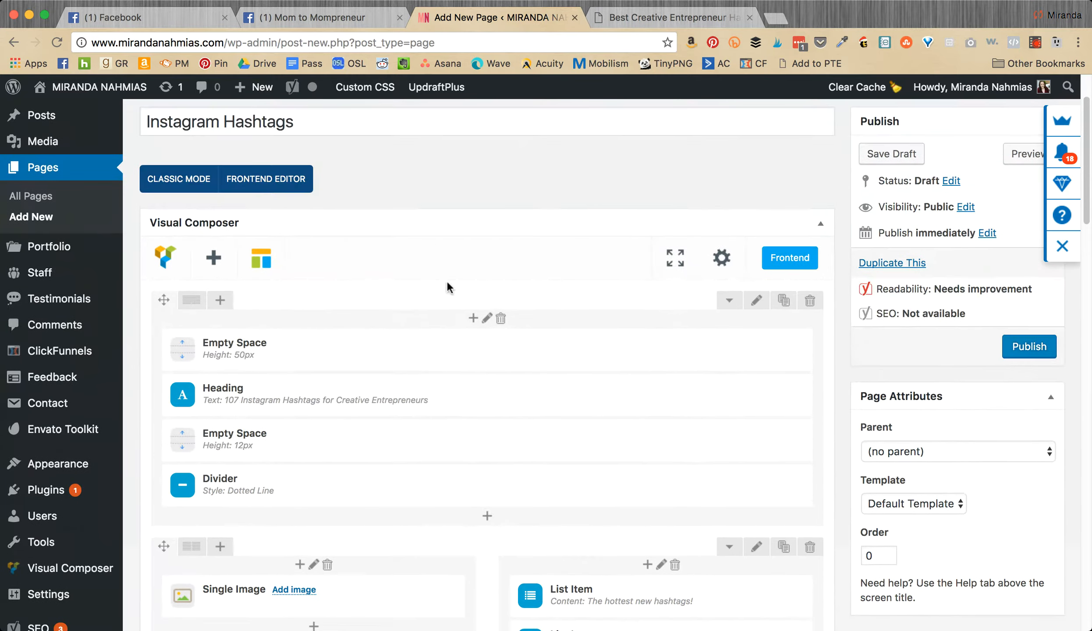
{"action": "left_click", "coordinate": [1026, 350]}
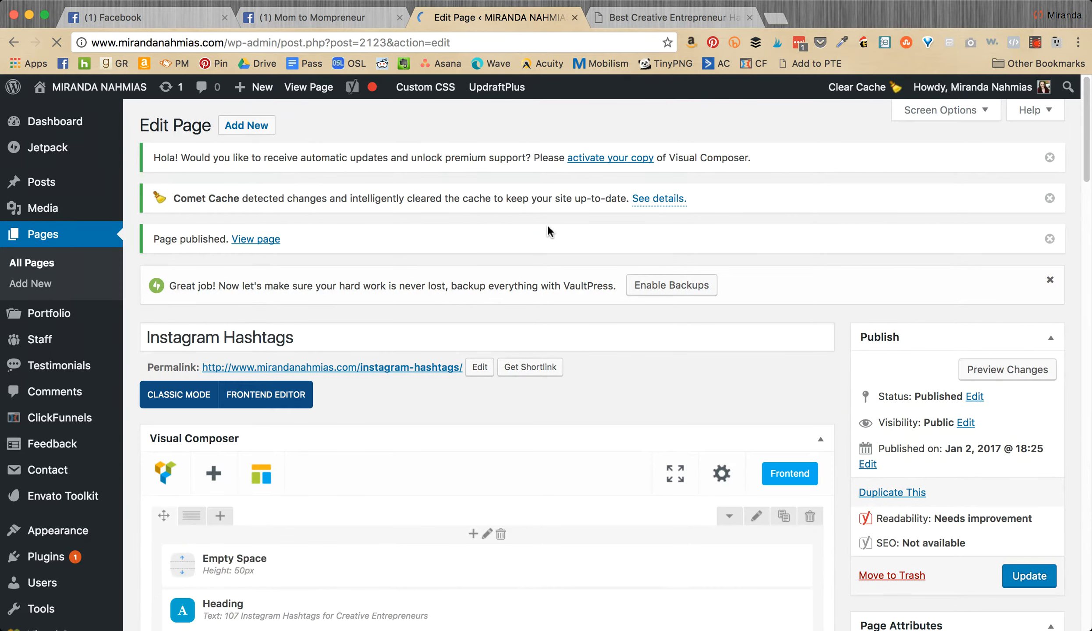
{"action": "scroll", "coordinate": [548, 224], "scroll_direction": "down", "scroll_amount": 15}
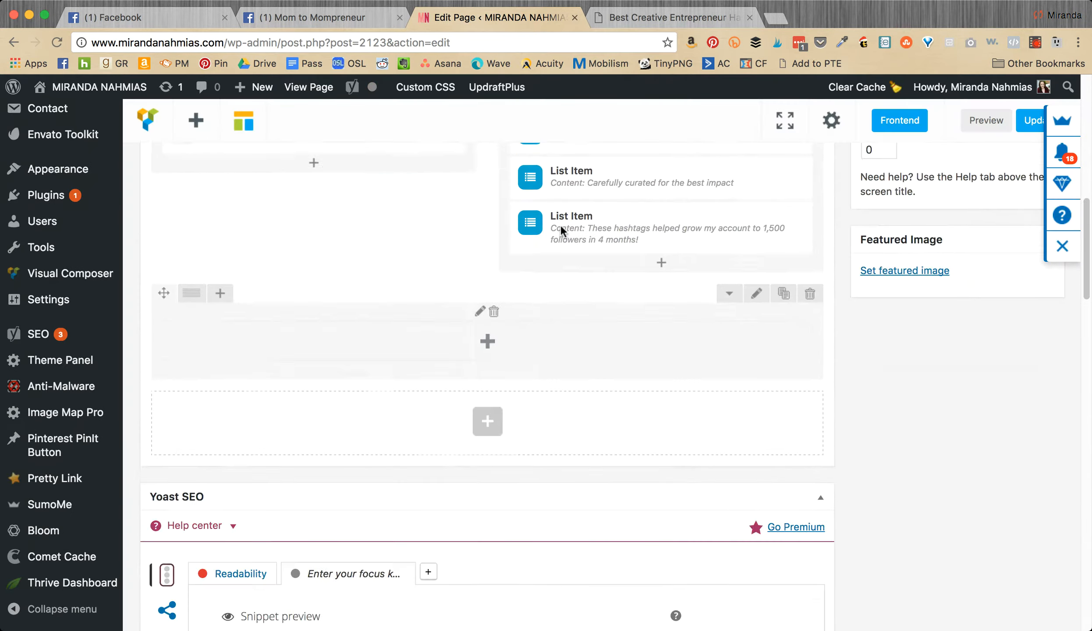
{"action": "scroll", "coordinate": [559, 224], "scroll_direction": "up", "scroll_amount": 10}
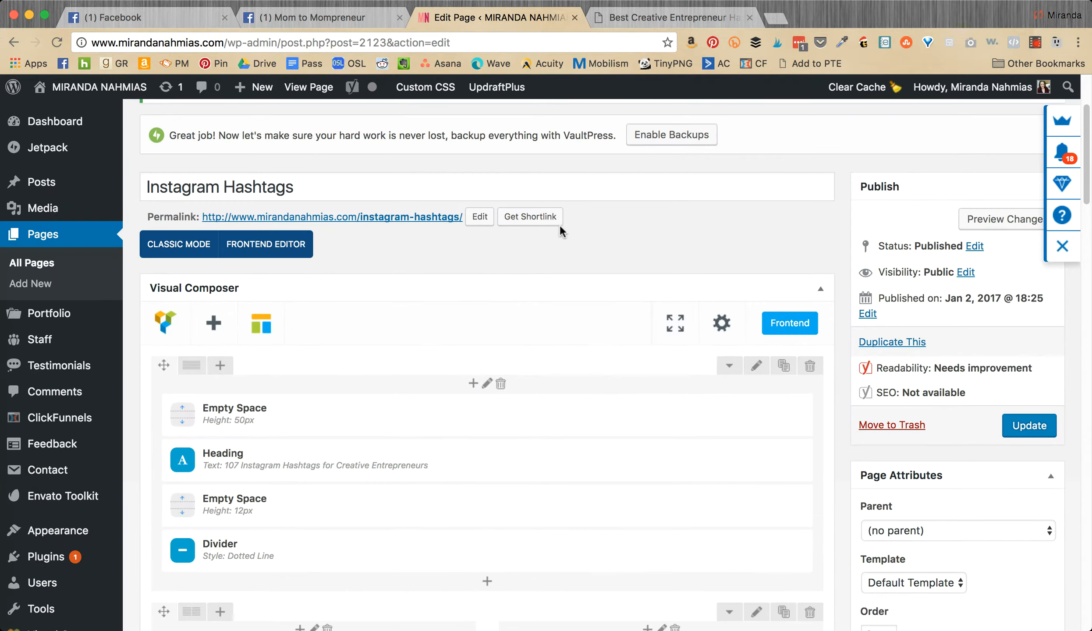
{"action": "scroll", "coordinate": [419, 429], "scroll_direction": "down", "scroll_amount": 10}
{"action": "scroll", "coordinate": [412, 443], "scroll_direction": "up", "scroll_amount": 1}
{"action": "scroll", "coordinate": [412, 444], "scroll_direction": "up", "scroll_amount": 1}
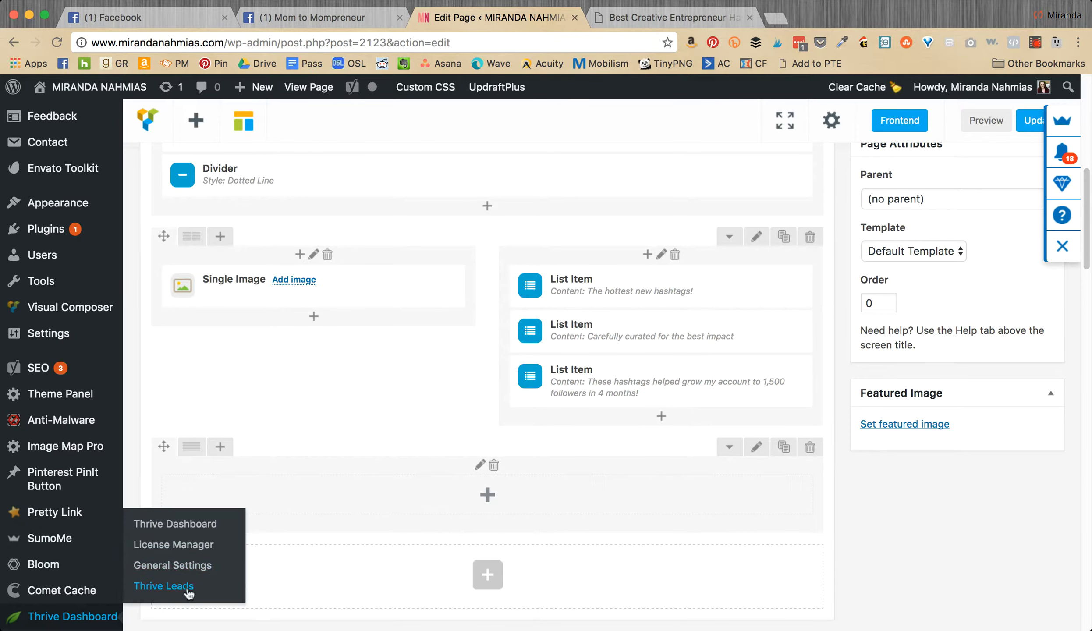
{"action": "mouse_move", "coordinate": [75, 618]}
{"action": "left_click", "coordinate": [164, 587], "text": "super"}
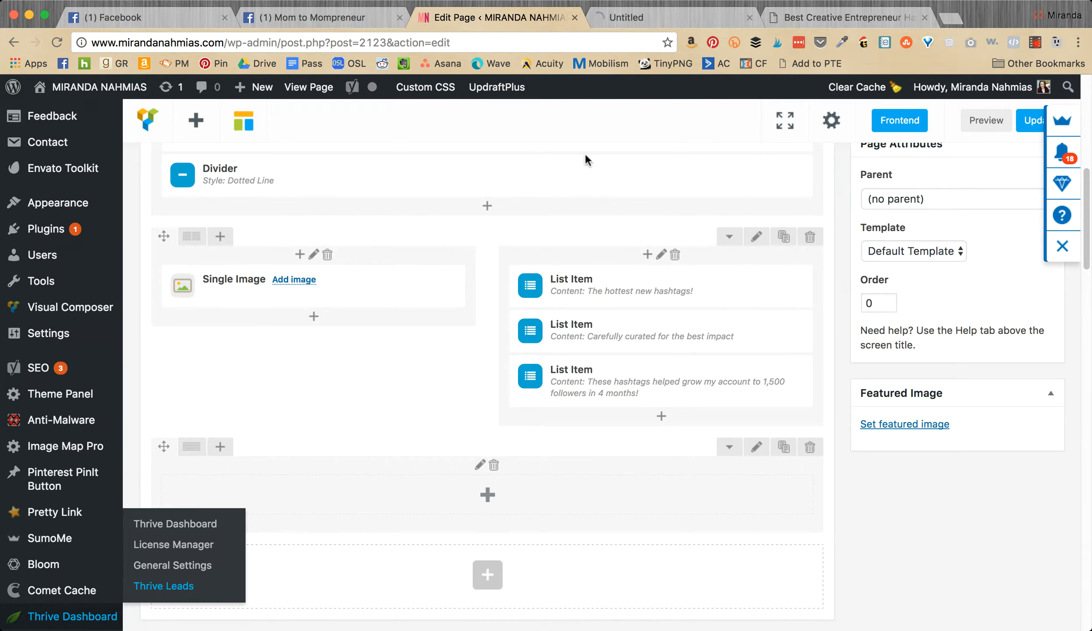
{"action": "left_click", "coordinate": [631, 14]}
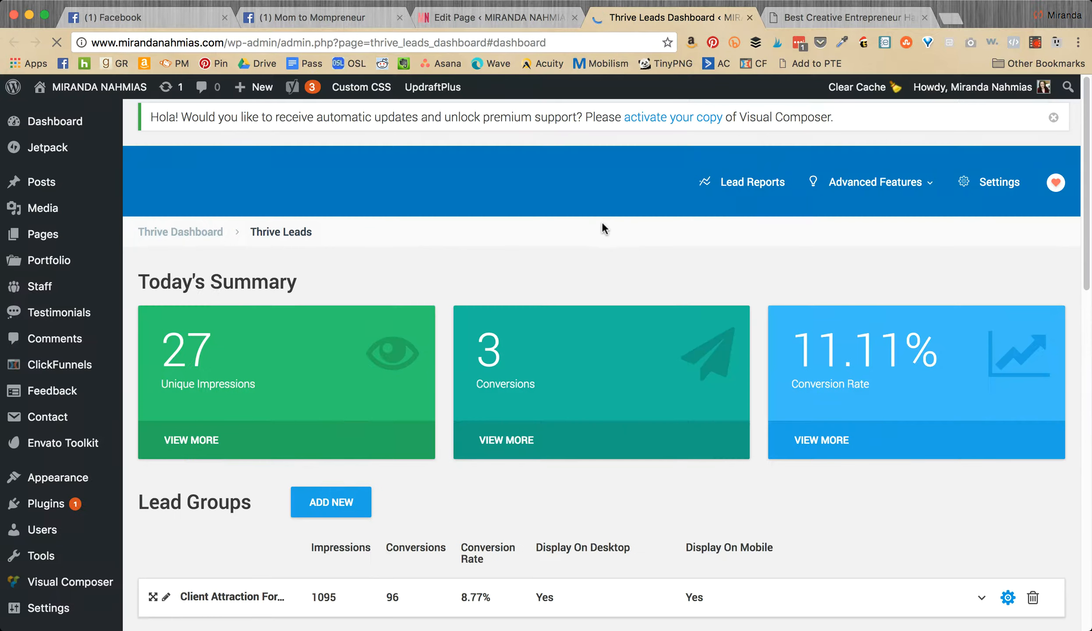
{"action": "scroll", "coordinate": [607, 222], "scroll_direction": "down", "scroll_amount": 2}
{"action": "scroll", "coordinate": [610, 207], "scroll_direction": "down", "scroll_amount": 8}
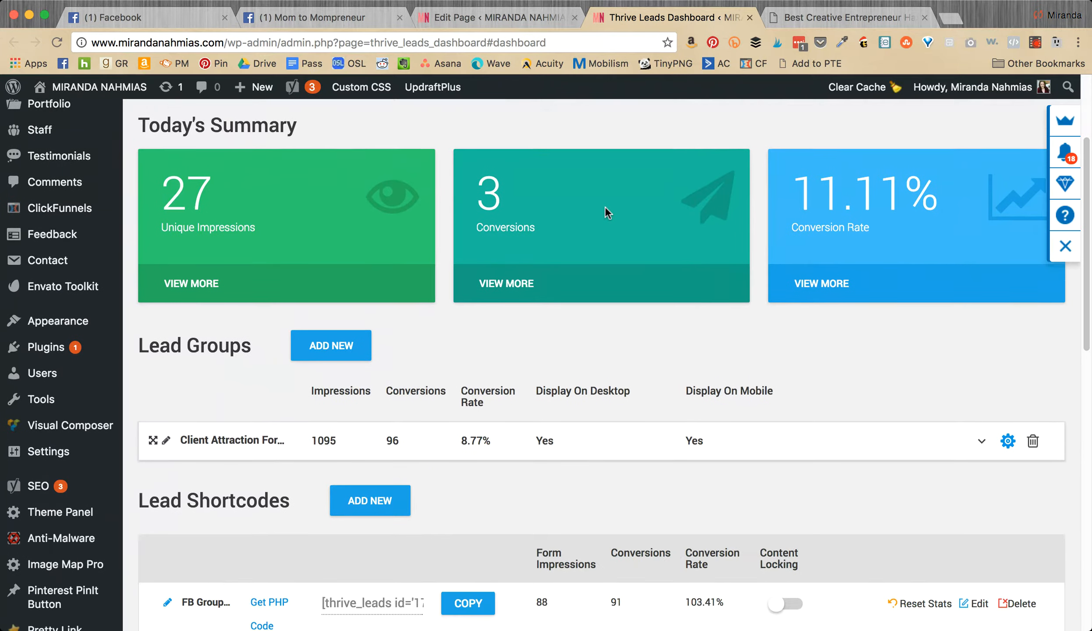
{"action": "scroll", "coordinate": [603, 208], "scroll_direction": "down", "scroll_amount": 3}
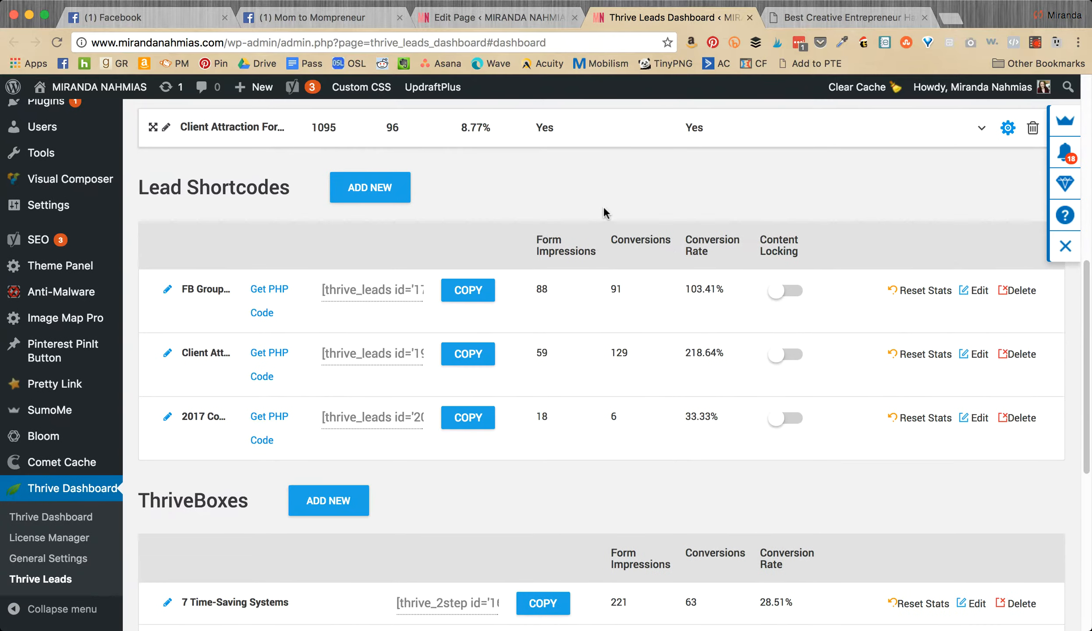
{"action": "scroll", "coordinate": [604, 214], "scroll_direction": "up", "scroll_amount": 4}
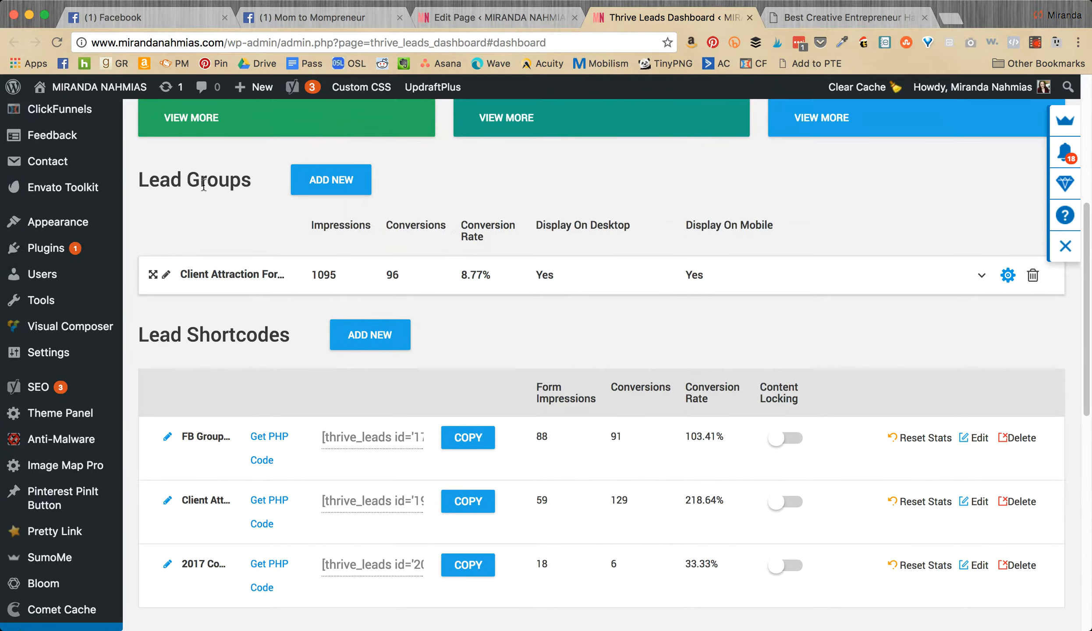
{"action": "scroll", "coordinate": [201, 185], "scroll_direction": "down", "scroll_amount": 6}
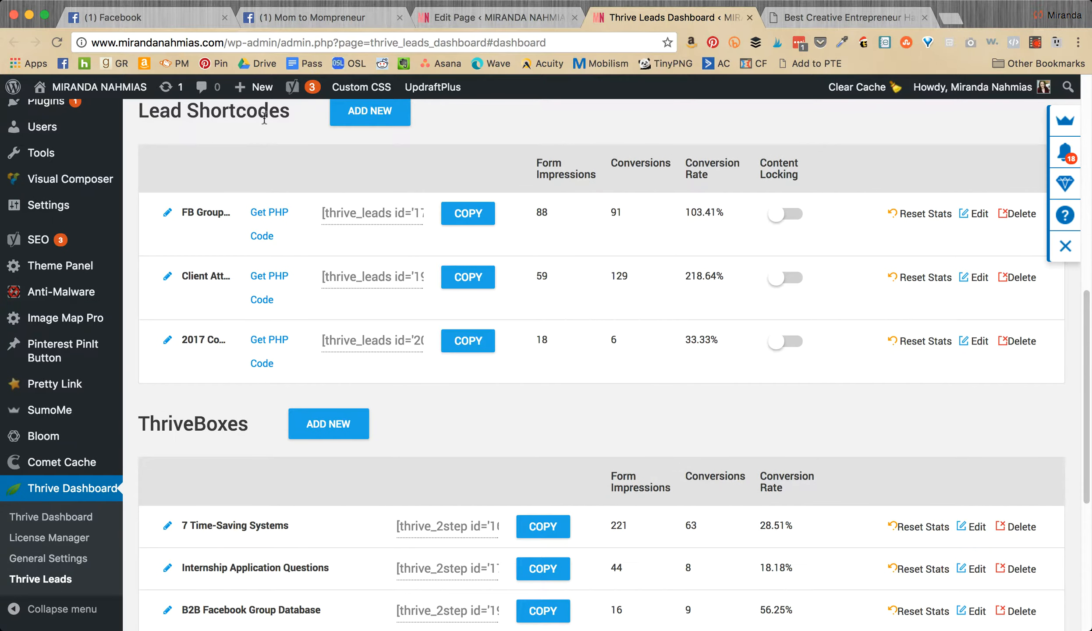
{"action": "scroll", "coordinate": [263, 119], "scroll_direction": "down", "scroll_amount": 2}
{"action": "scroll", "coordinate": [227, 350], "scroll_direction": "up", "scroll_amount": 2}
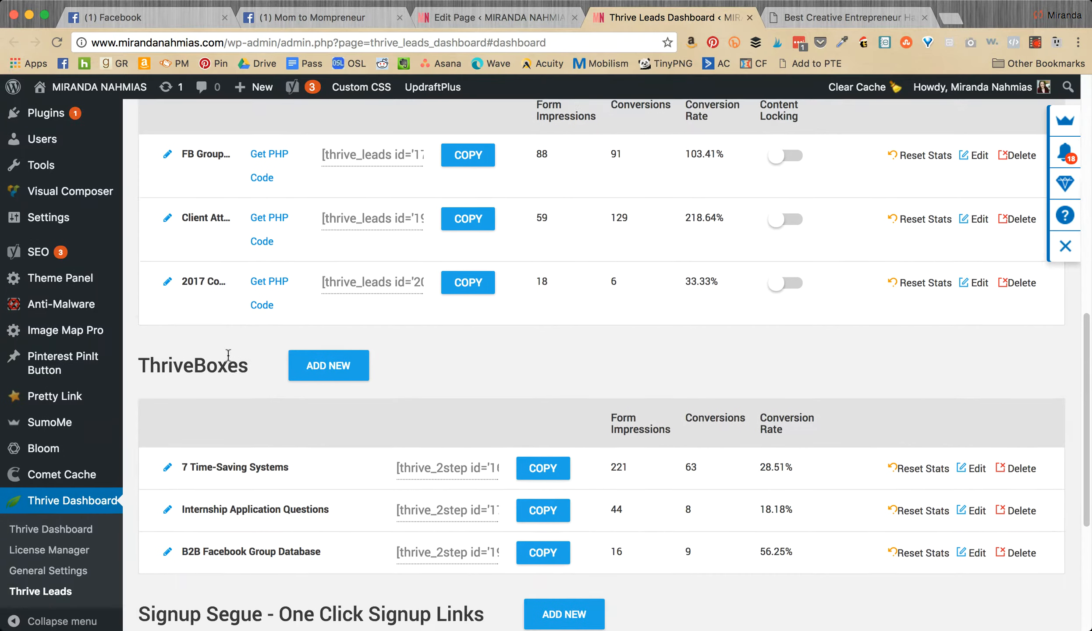
{"action": "scroll", "coordinate": [227, 348], "scroll_direction": "up", "scroll_amount": 1}
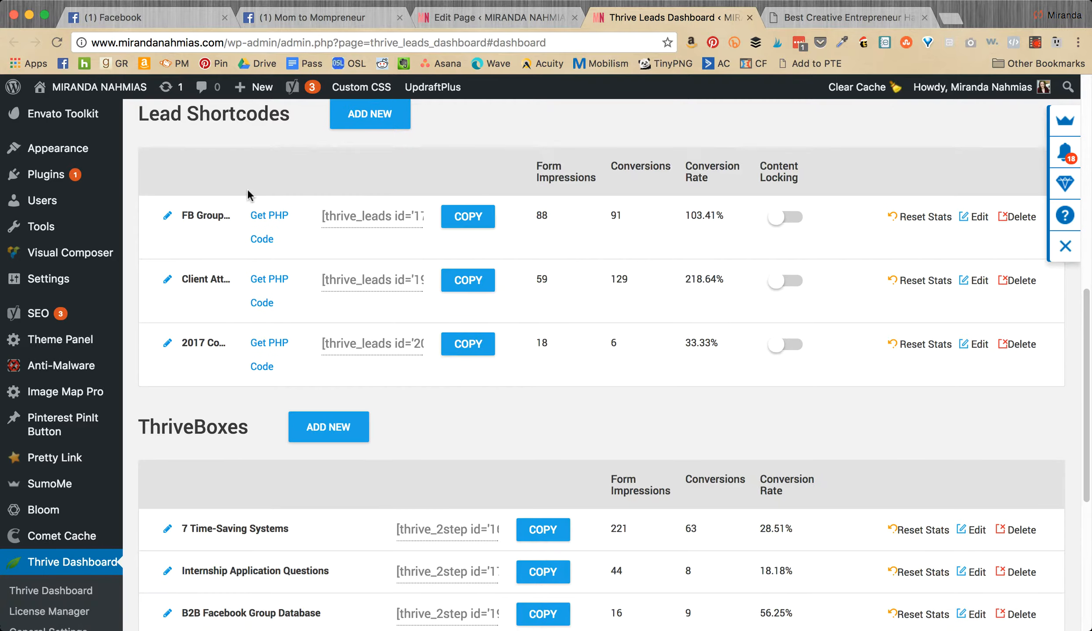
{"action": "scroll", "coordinate": [238, 206], "scroll_direction": "down", "scroll_amount": 3}
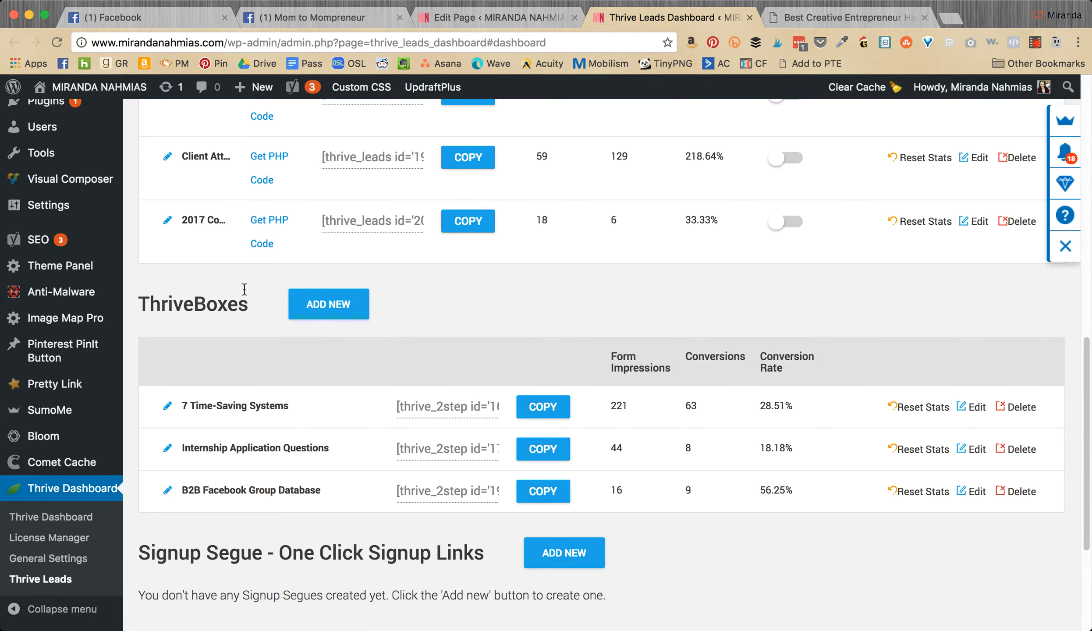
{"action": "scroll", "coordinate": [244, 289], "scroll_direction": "up", "scroll_amount": 3}
{"action": "scroll", "coordinate": [246, 307], "scroll_direction": "down", "scroll_amount": 2}
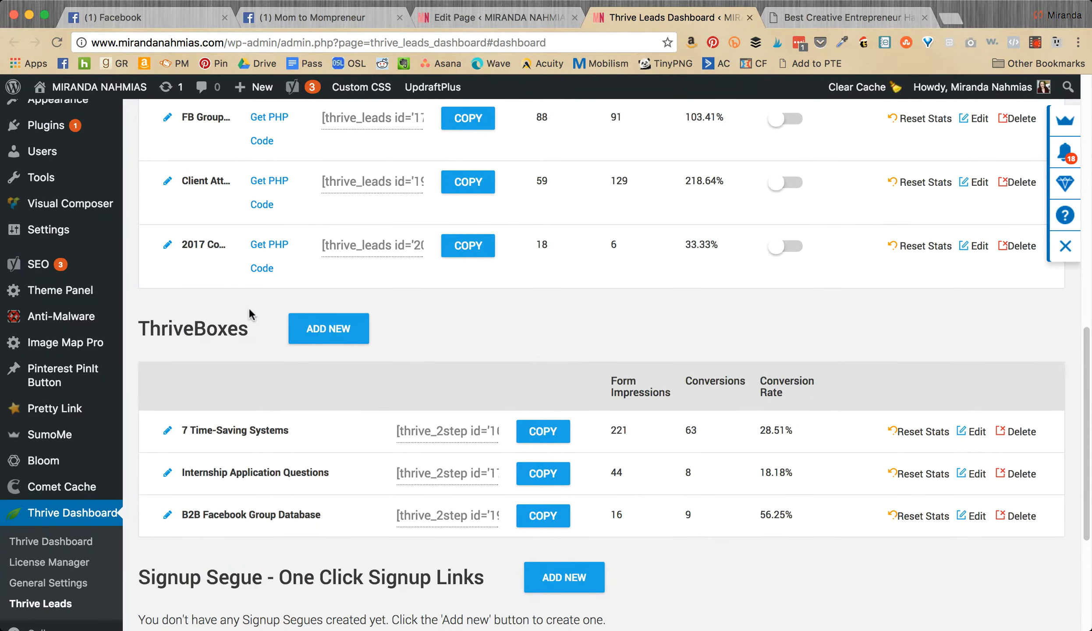
- Add a ThriveBox named 'Instagram Hashtags' and open its edit page
{"action": "left_click", "coordinate": [314, 333]}
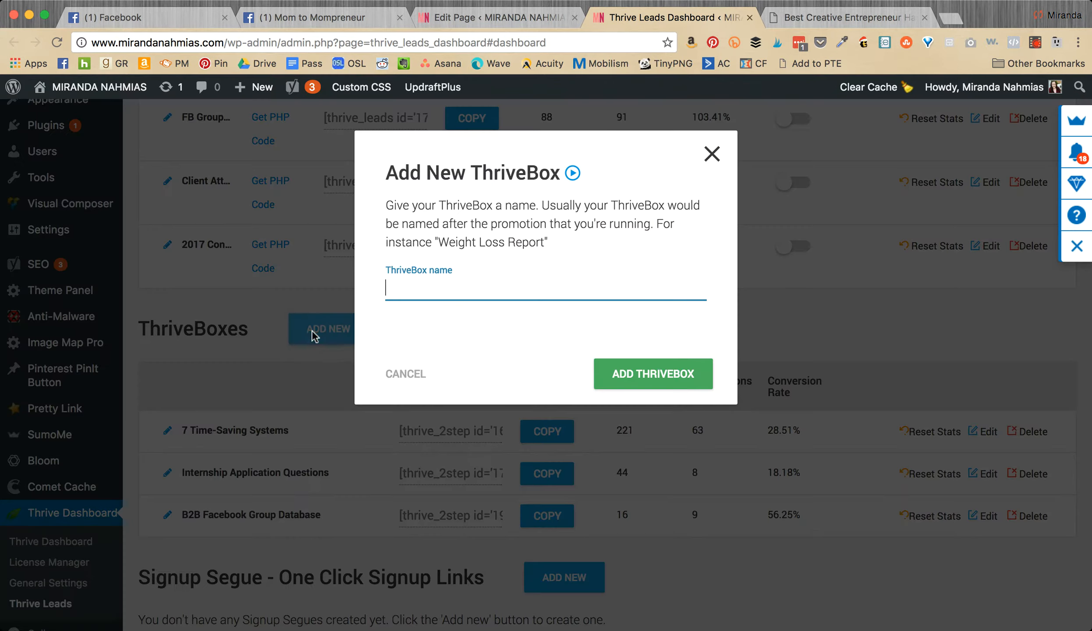
{"action": "type", "text": "Instagram Hash"}
{"action": "type", "text": "ags"}
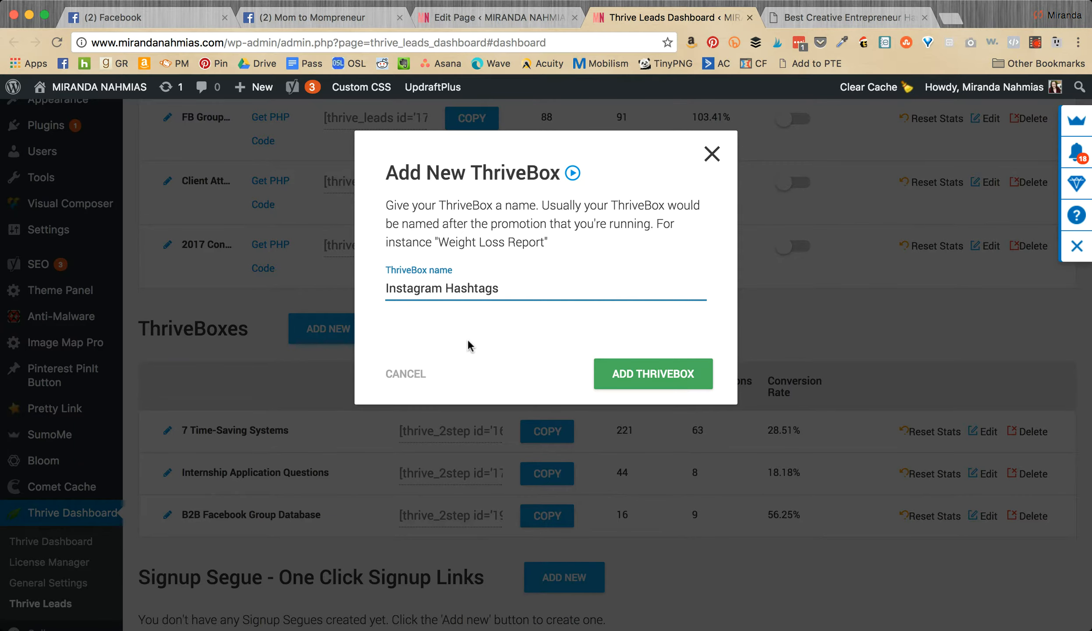
{"action": "left_click", "coordinate": [618, 378]}
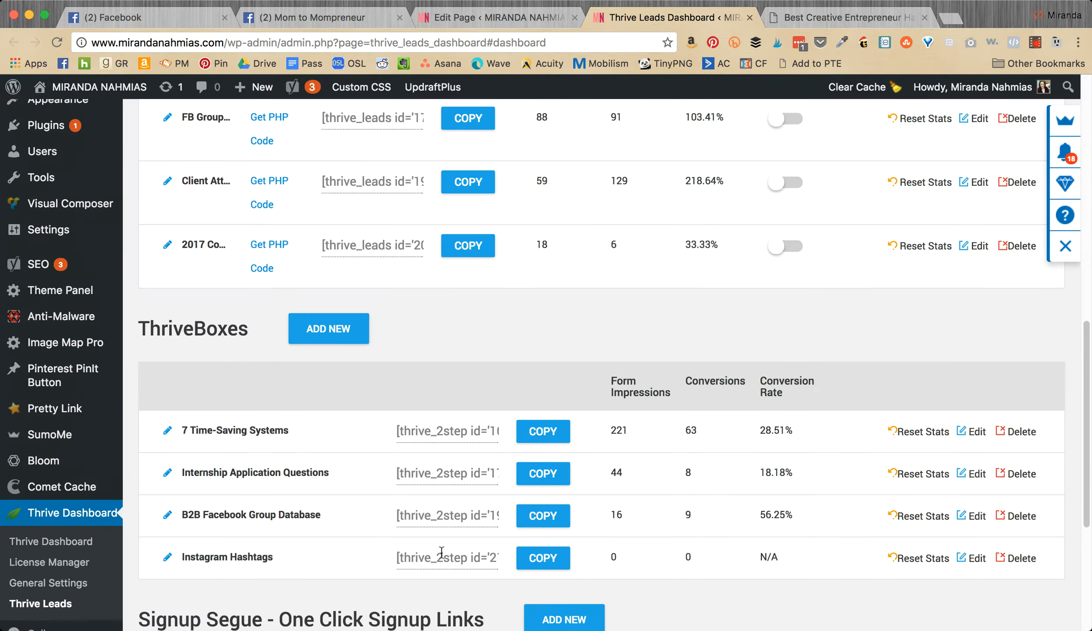
{"action": "left_click", "coordinate": [972, 559]}
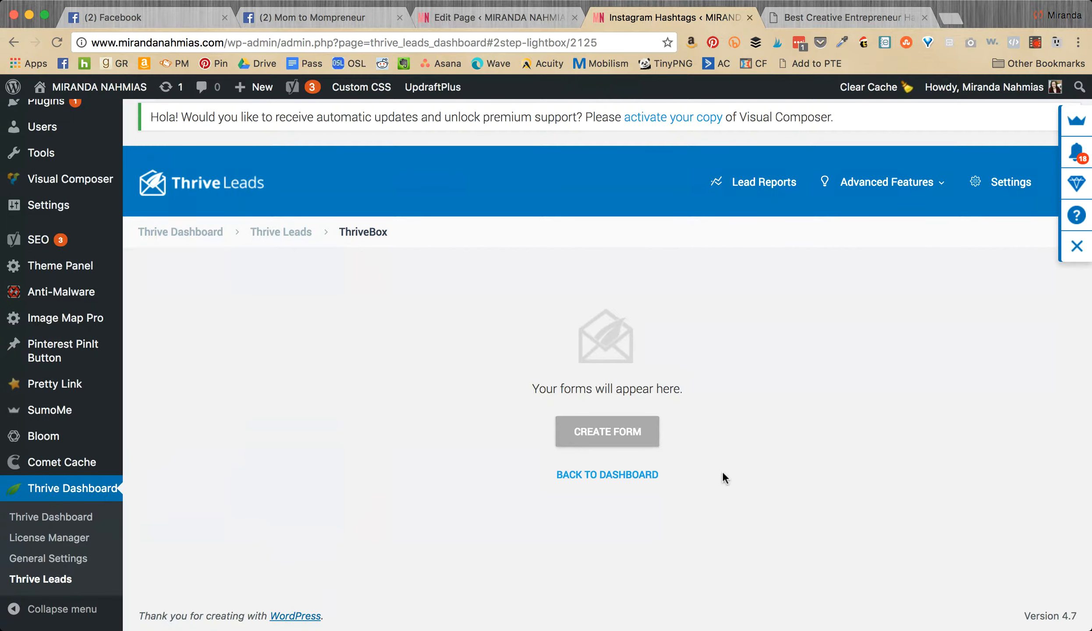
- Create a form named 'Instagram Hashtags' in the ThriveBox and open its design editor
{"action": "left_click", "coordinate": [636, 440]}
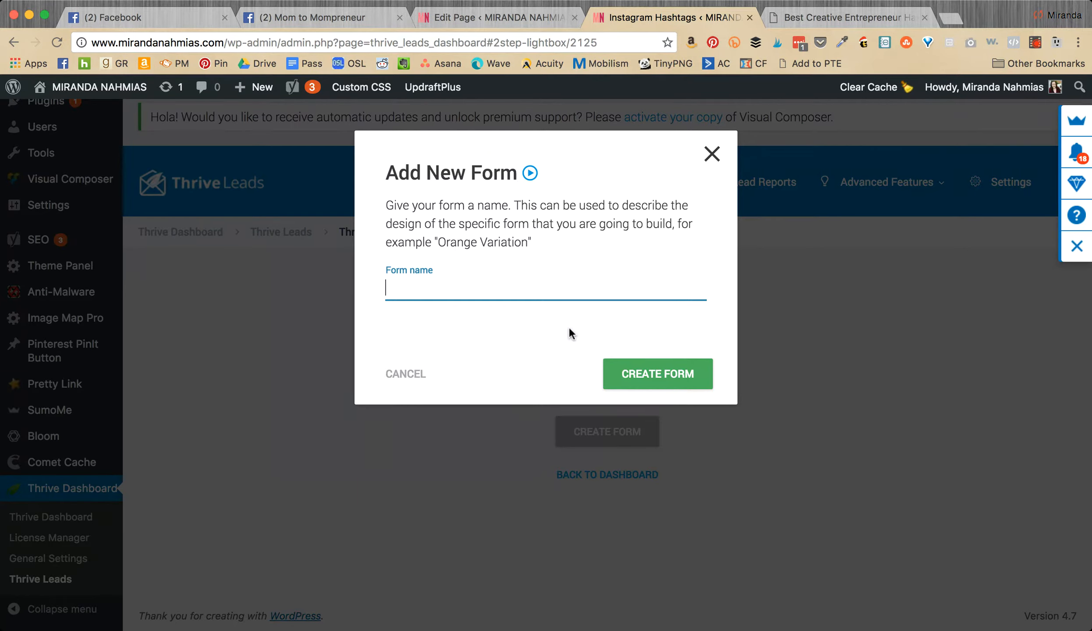
{"action": "type", "text": "nstagram hash"}
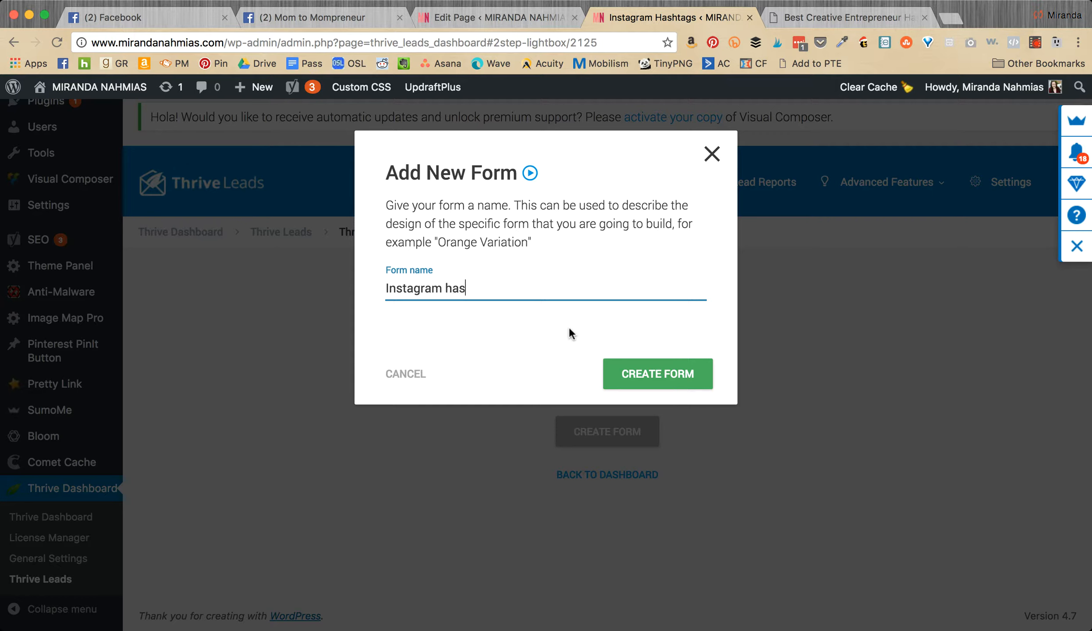
{"action": "key", "text": "BackSpace"}
{"action": "key", "text": "BackSpace"}
{"action": "key", "text": "BackSpace"}
{"action": "key", "text": "BackSpace"}
{"action": "type", "text": "Hashtags"}
{"action": "left_click", "coordinate": [684, 380]}
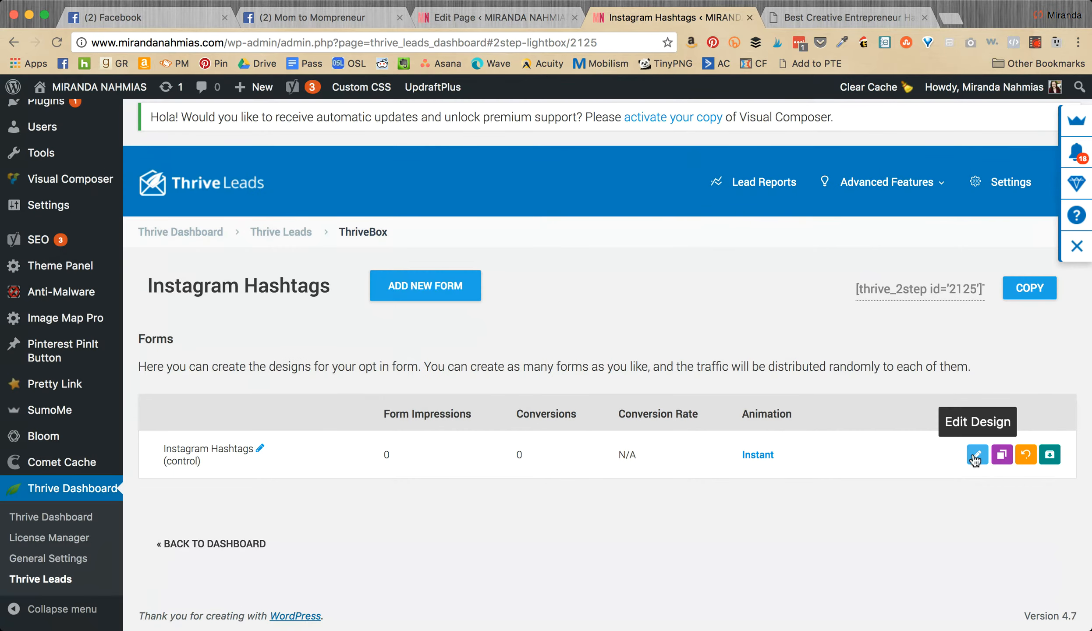
{"action": "left_click", "coordinate": [977, 456]}
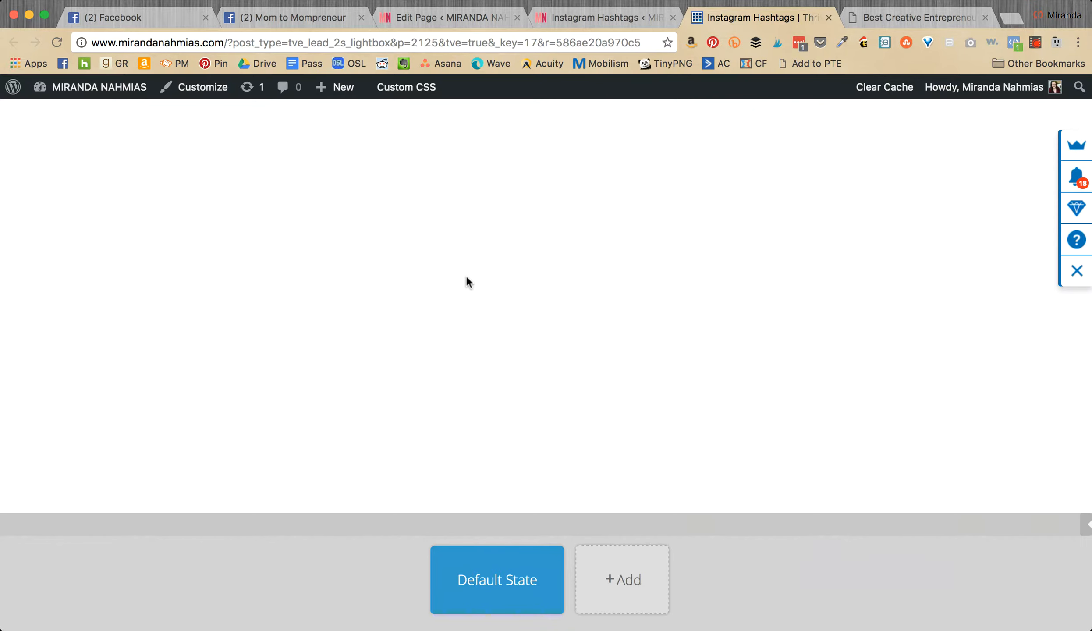
- Scroll the template chooser to Lightbox Set 037 and apply it to the form
{"action": "scroll", "coordinate": [466, 275], "scroll_direction": "down", "scroll_amount": 5}
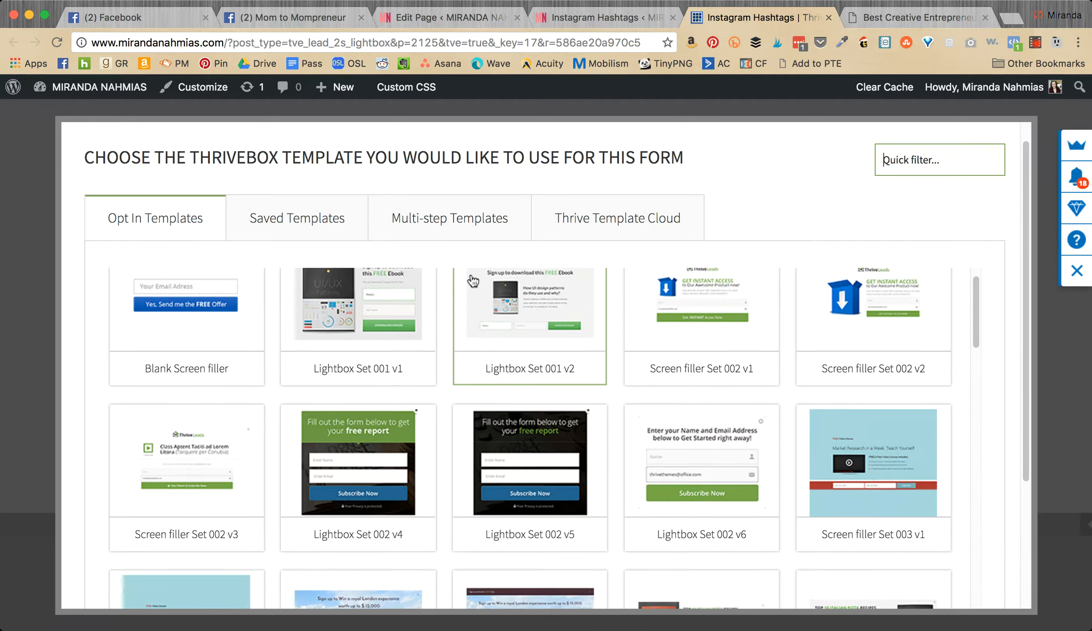
{"action": "scroll", "coordinate": [478, 282], "scroll_direction": "down", "scroll_amount": 7}
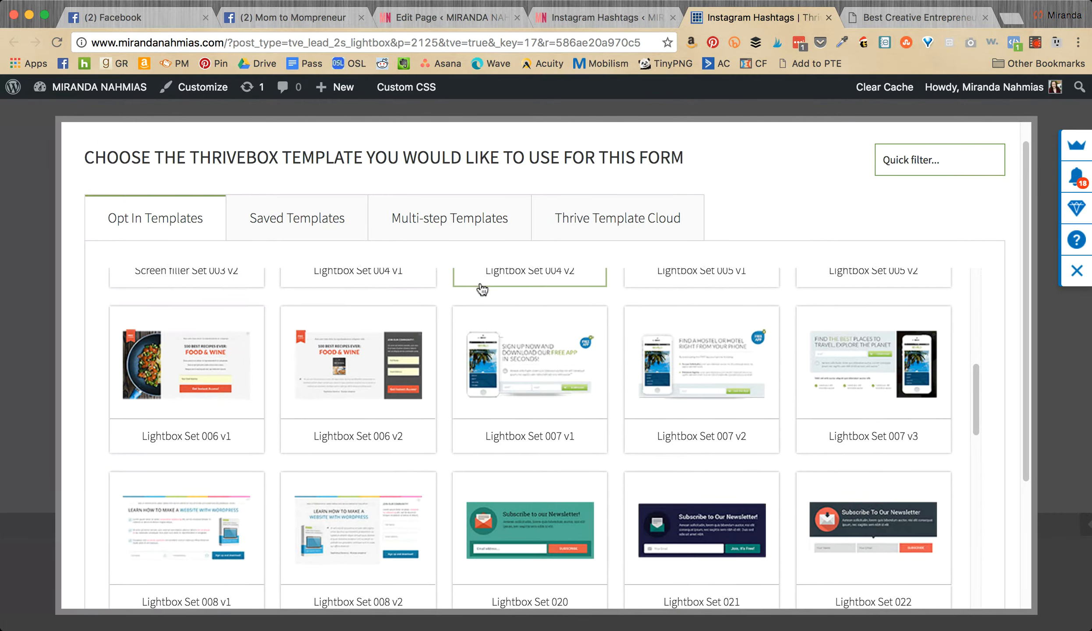
{"action": "scroll", "coordinate": [481, 289], "scroll_direction": "down", "scroll_amount": 6}
{"action": "scroll", "coordinate": [484, 292], "scroll_direction": "down", "scroll_amount": 2}
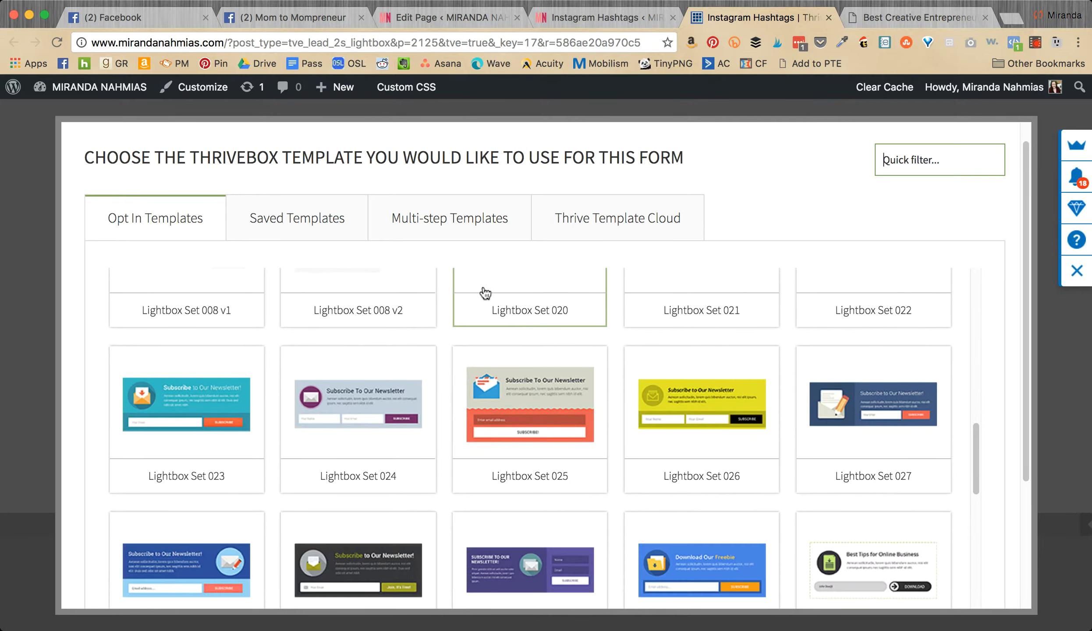
{"action": "scroll", "coordinate": [569, 355], "scroll_direction": "down", "scroll_amount": 3}
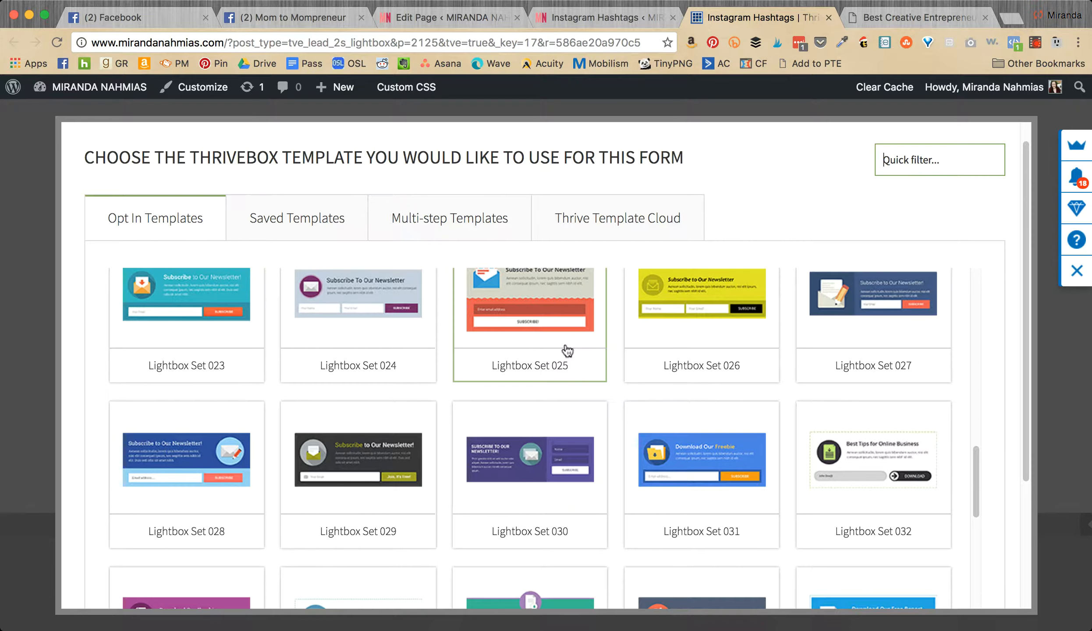
{"action": "scroll", "coordinate": [568, 350], "scroll_direction": "up", "scroll_amount": 2}
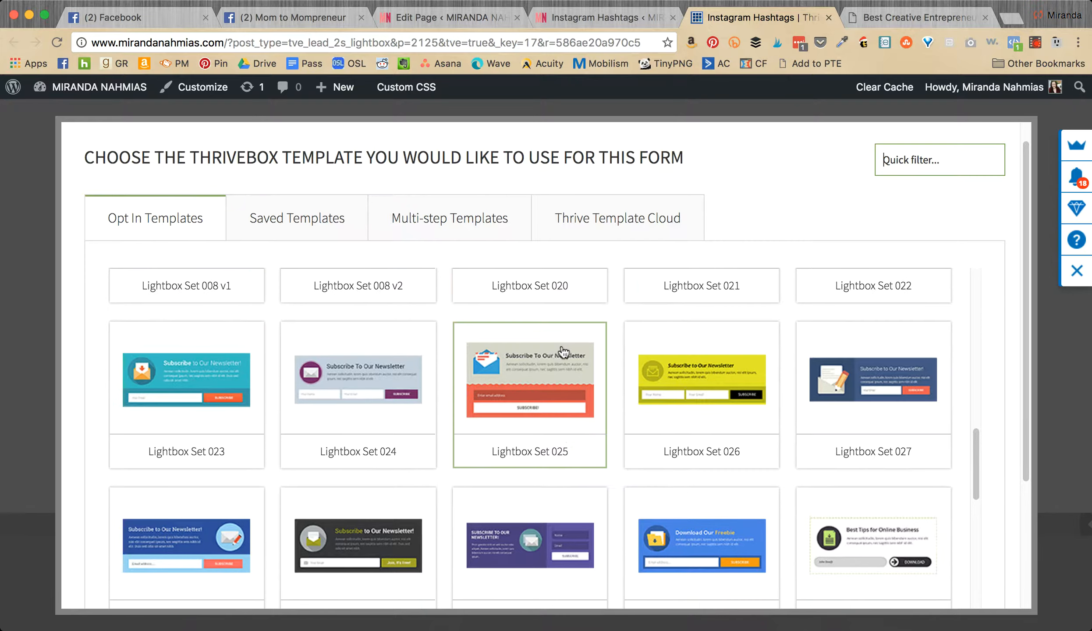
{"action": "scroll", "coordinate": [564, 352], "scroll_direction": "down", "scroll_amount": 3}
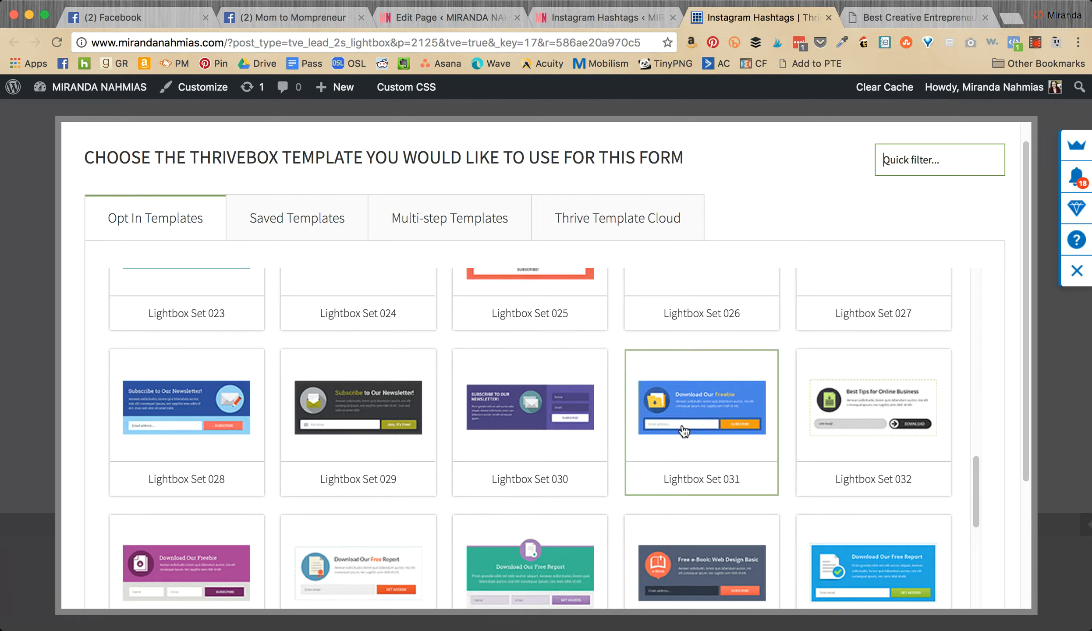
{"action": "scroll", "coordinate": [685, 428], "scroll_direction": "down", "scroll_amount": 1}
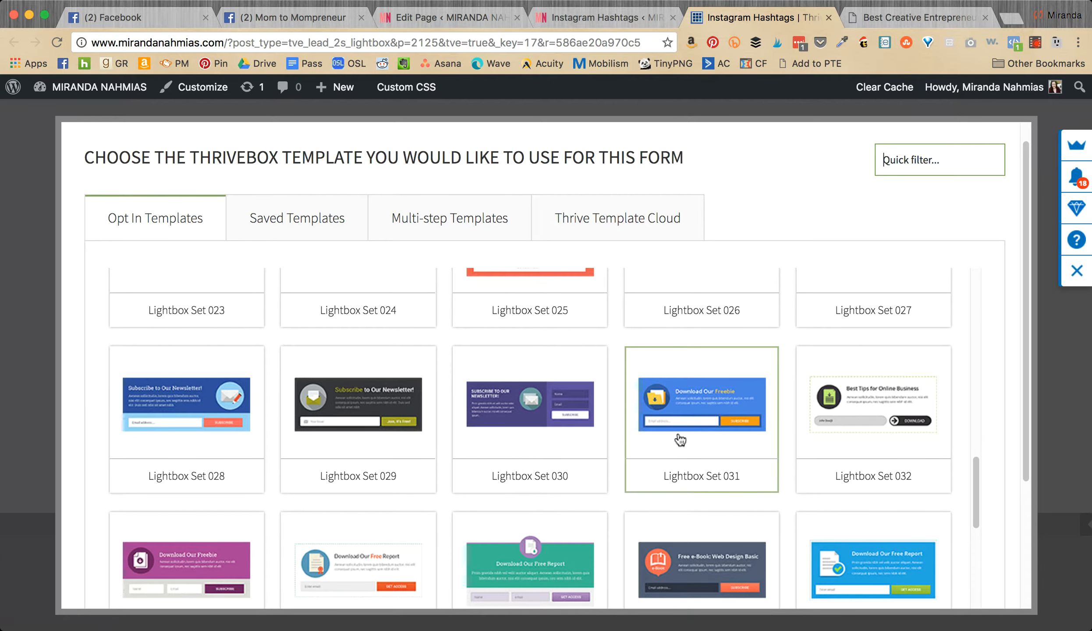
{"action": "scroll", "coordinate": [686, 439], "scroll_direction": "down", "scroll_amount": 3}
{"action": "left_click", "coordinate": [886, 507]}
{"action": "scroll", "coordinate": [978, 480], "scroll_direction": "down", "scroll_amount": 10}
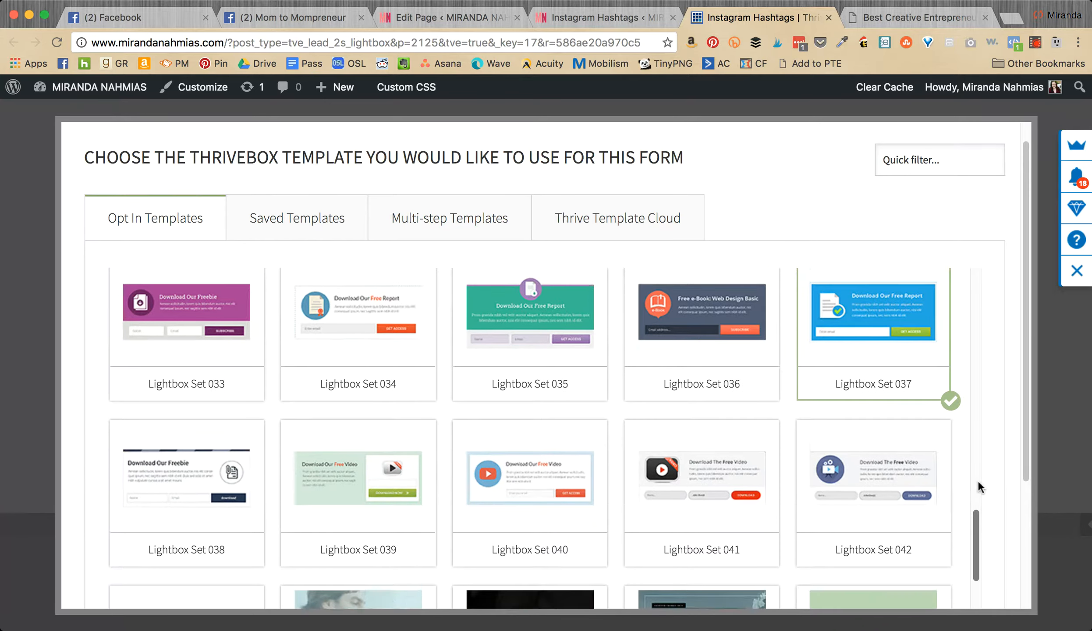
{"action": "scroll", "coordinate": [965, 469], "scroll_direction": "down", "scroll_amount": 8}
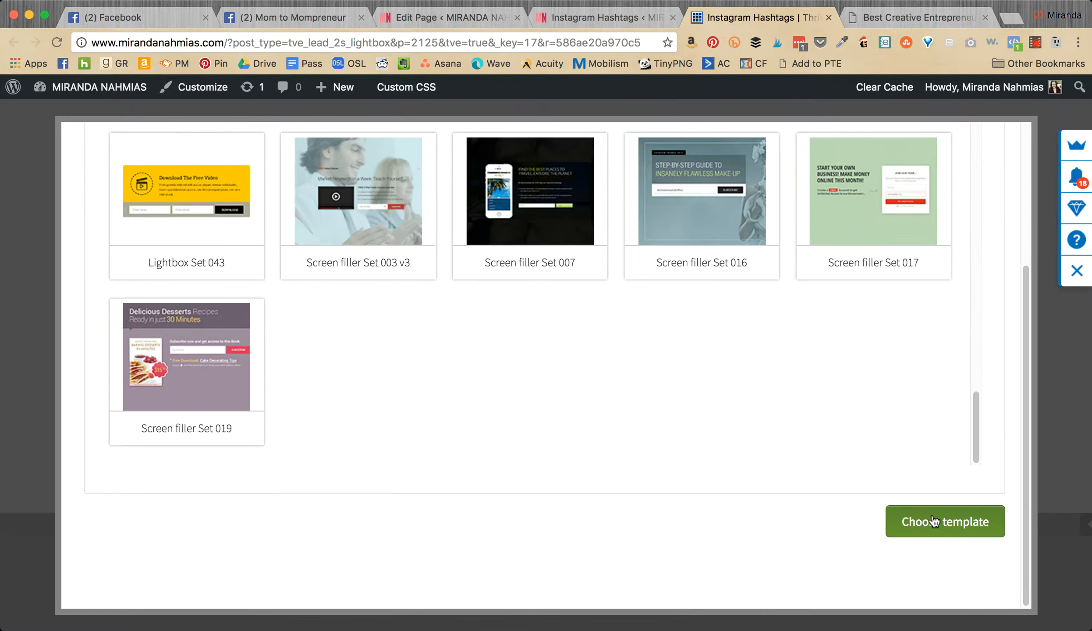
{"action": "left_click", "coordinate": [934, 522]}
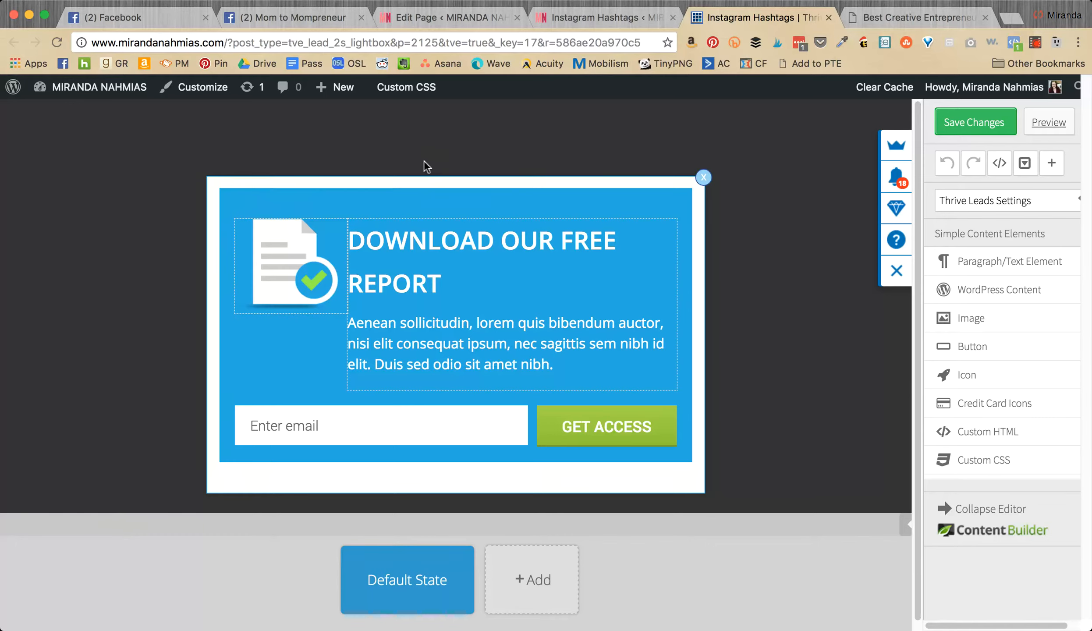
- Set the content box background to pink f0486d and save it as a favourite colour
{"action": "left_click", "coordinate": [420, 195]}
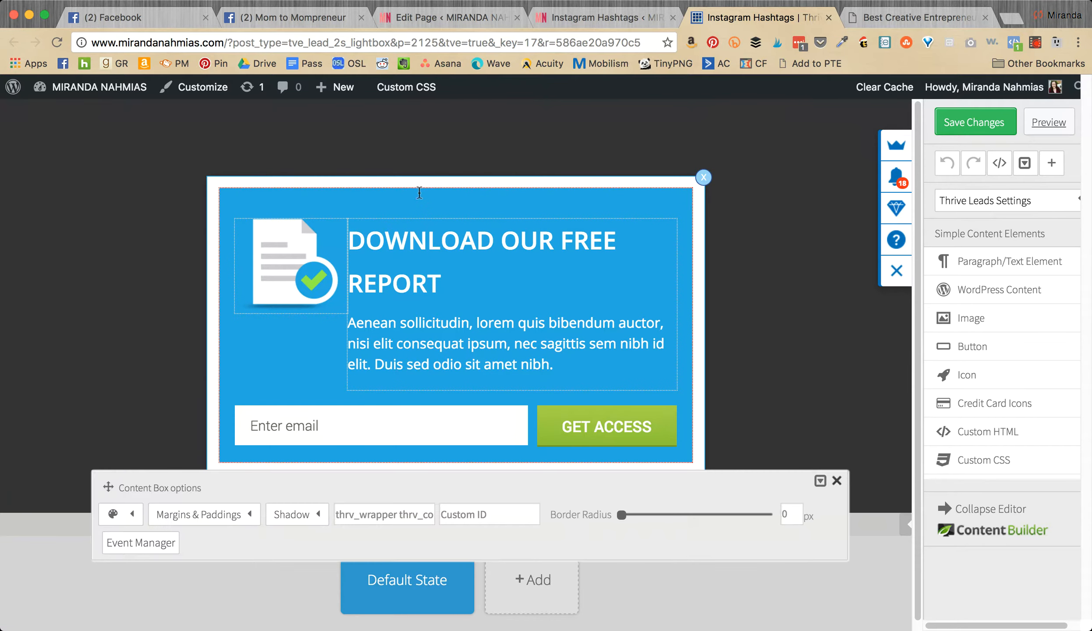
{"action": "left_click", "coordinate": [116, 517]}
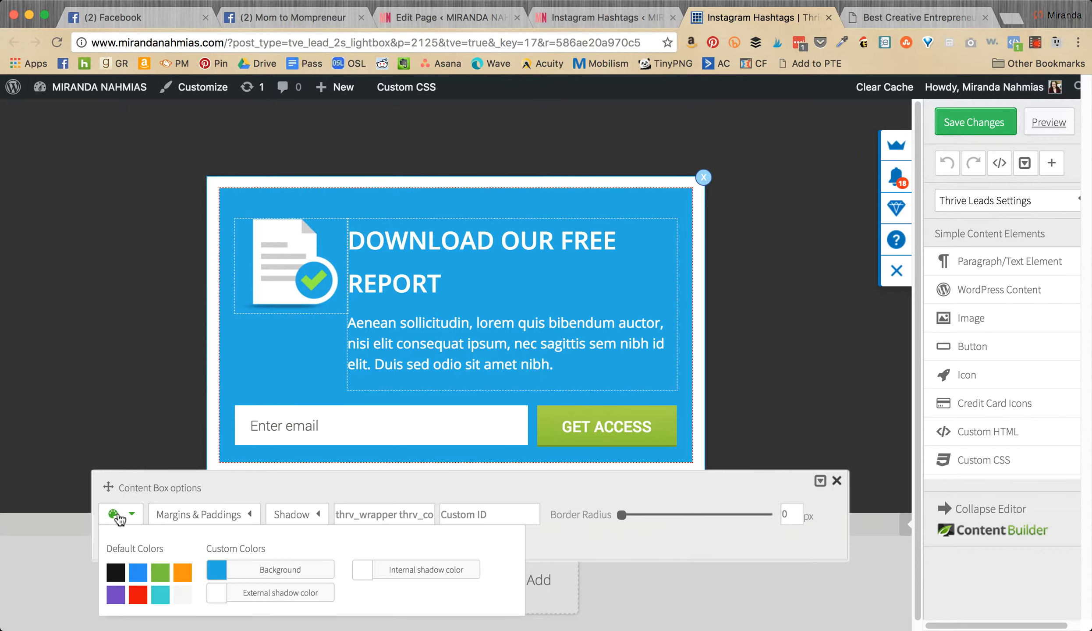
{"action": "left_click", "coordinate": [225, 578]}
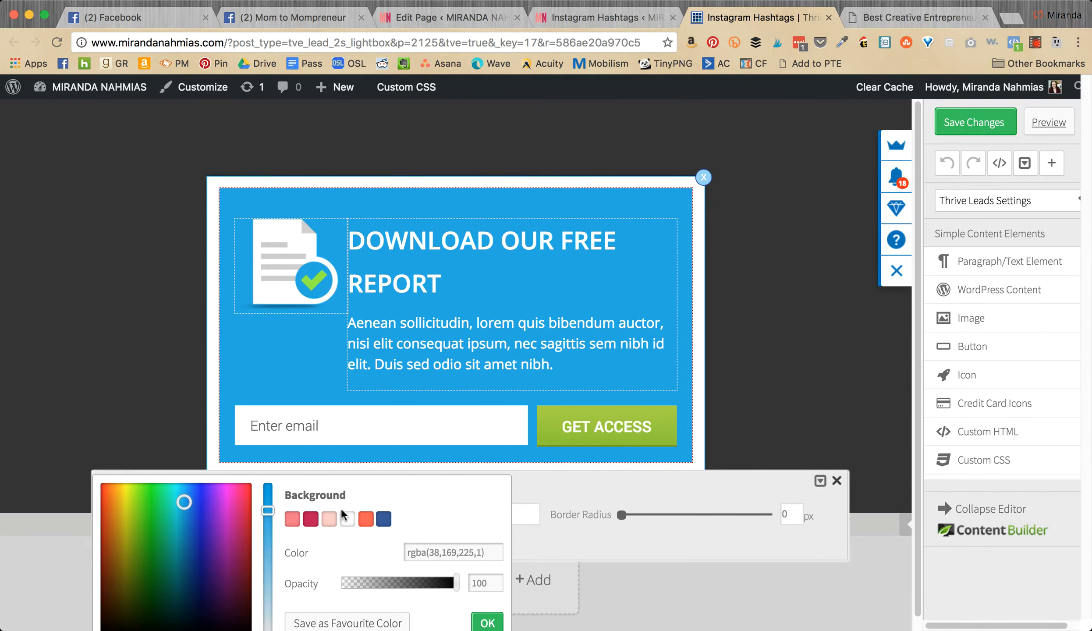
{"action": "scroll", "coordinate": [339, 530], "scroll_direction": "down", "scroll_amount": 1}
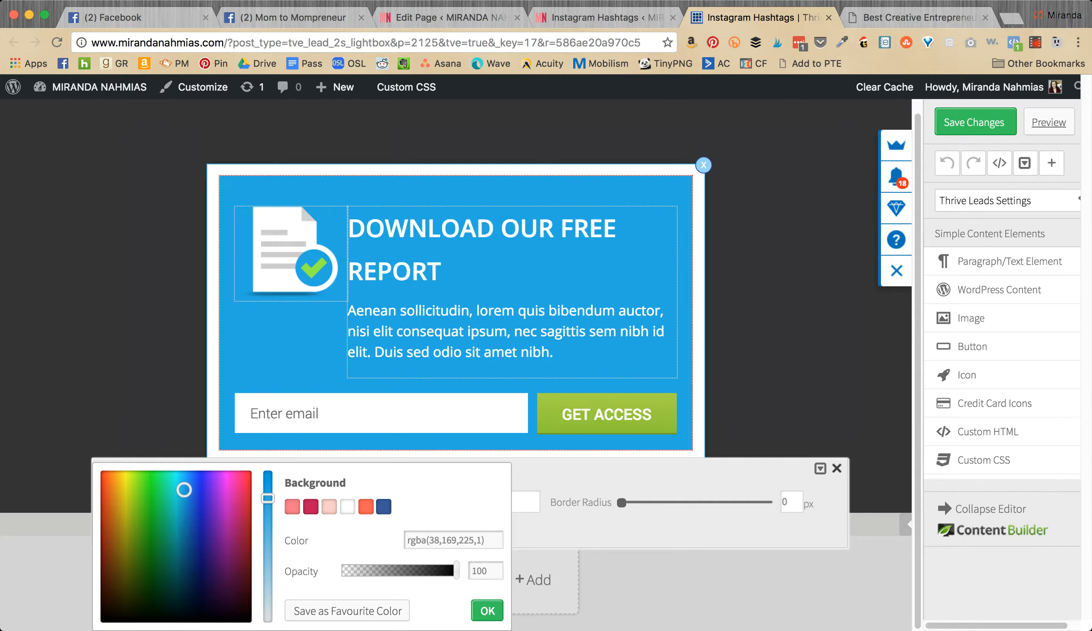
{"action": "key", "text": "super+Tab"}
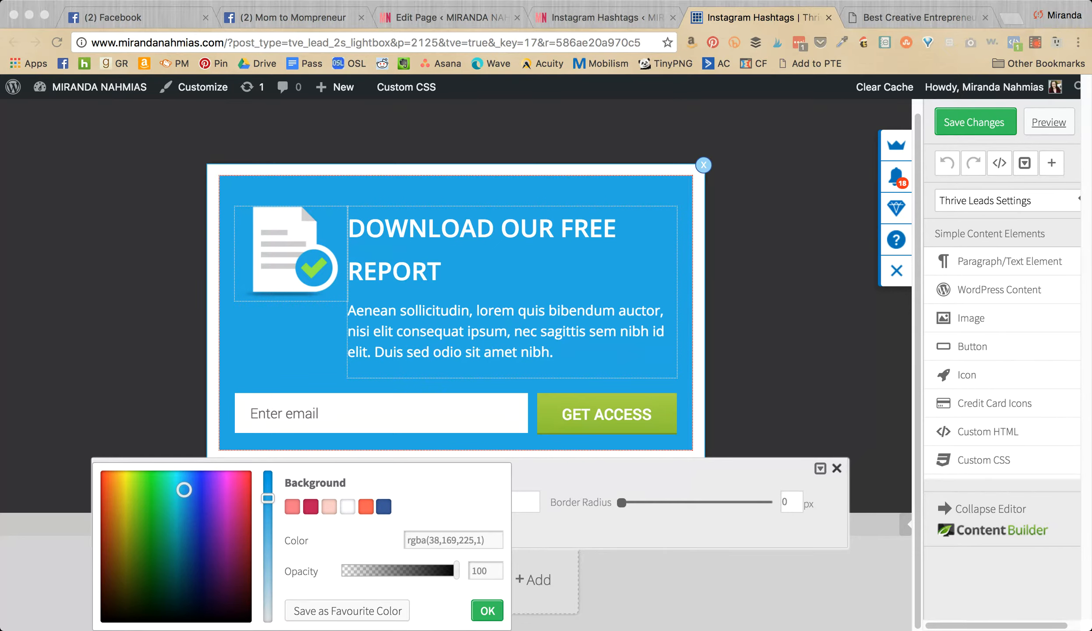
{"action": "left_click", "coordinate": [657, 571]}
{"action": "left_click", "coordinate": [430, 542]}
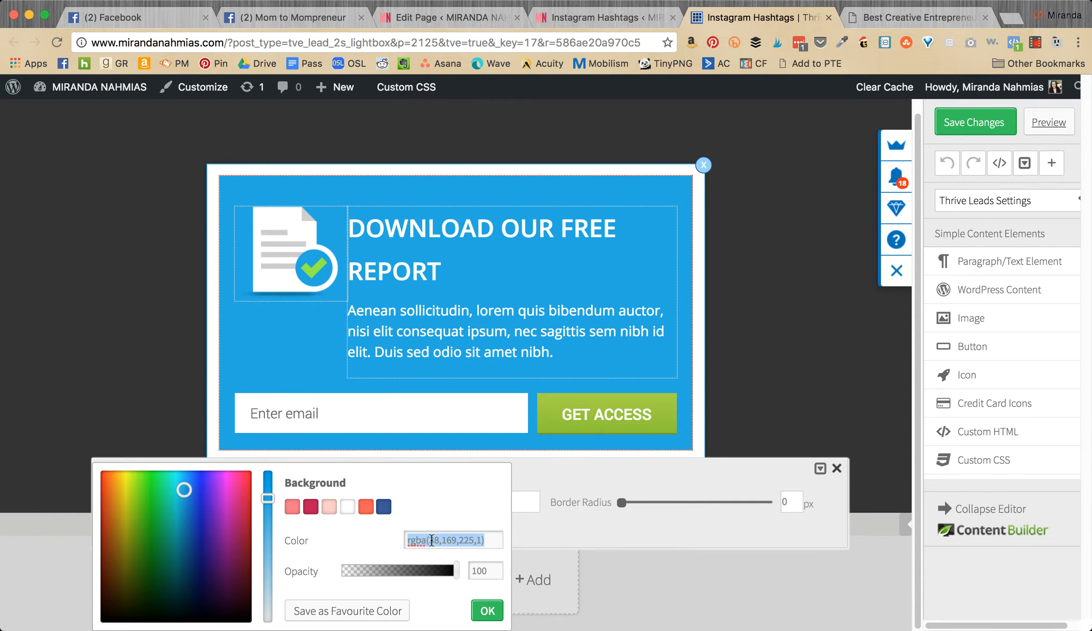
{"action": "type", "text": "fg"}
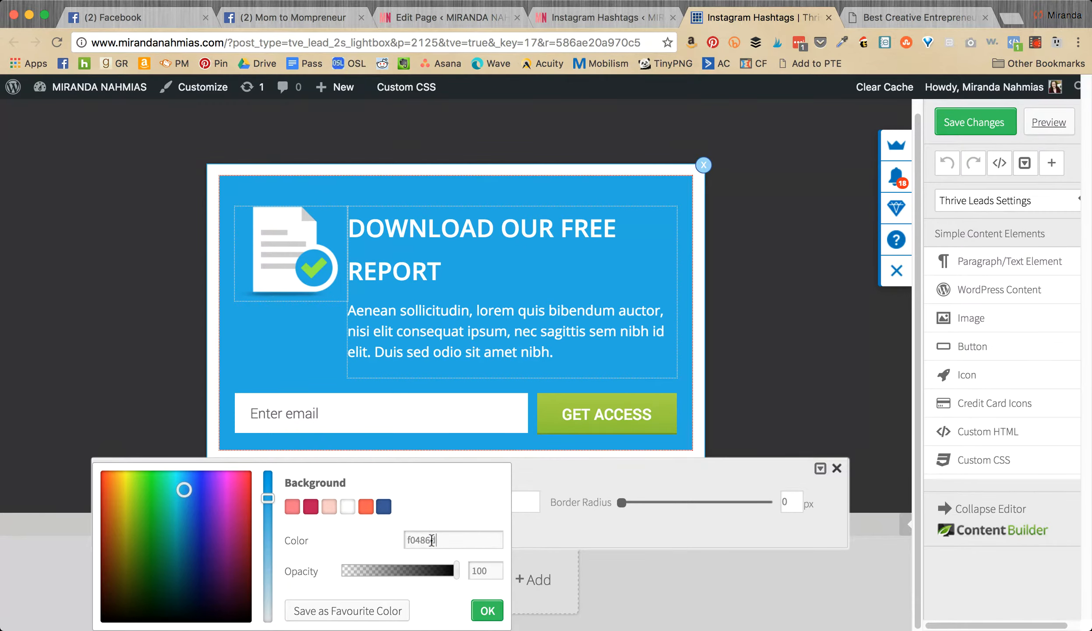
{"action": "key", "text": "Return"}
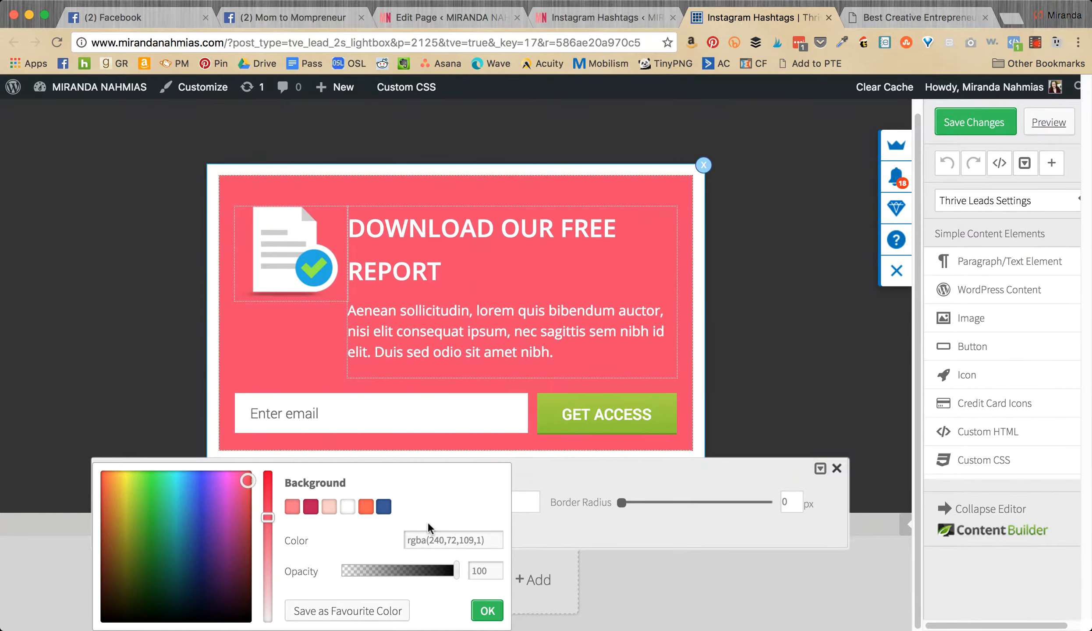
{"action": "left_click", "coordinate": [301, 613]}
{"action": "left_click", "coordinate": [496, 607]}
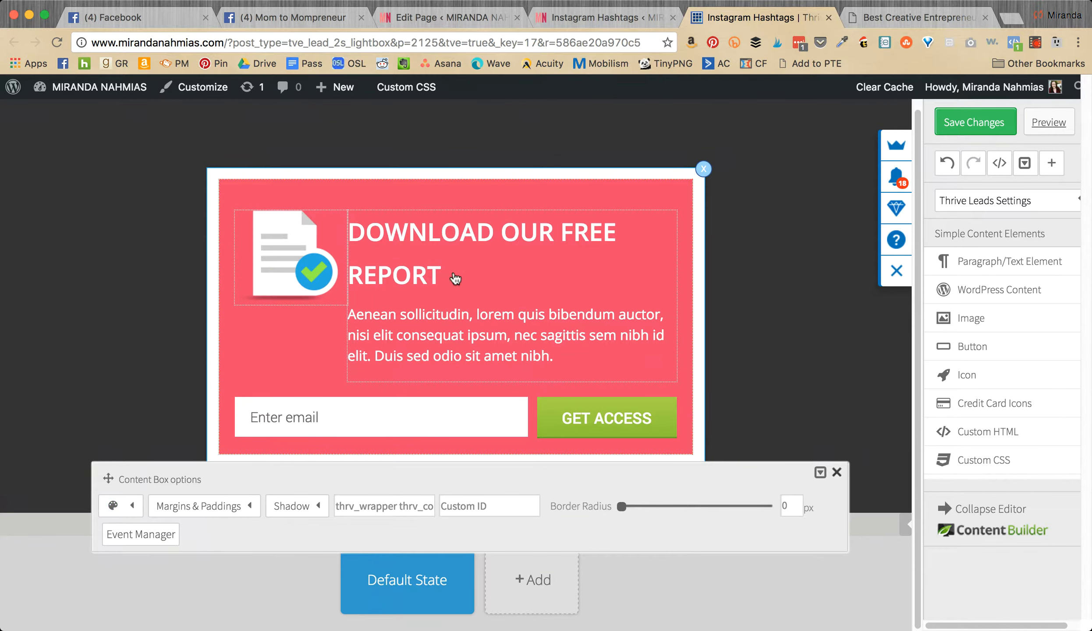
{"action": "left_click", "coordinate": [838, 474]}
- Replace the 'DOWNLOAD OUR FREE REPORT' heading text with 'GET YOUR HASHTAGS!'
{"action": "left_click", "coordinate": [468, 275]}
{"action": "left_click_drag", "start_coordinate": [468, 275], "coordinate": [347, 228]}
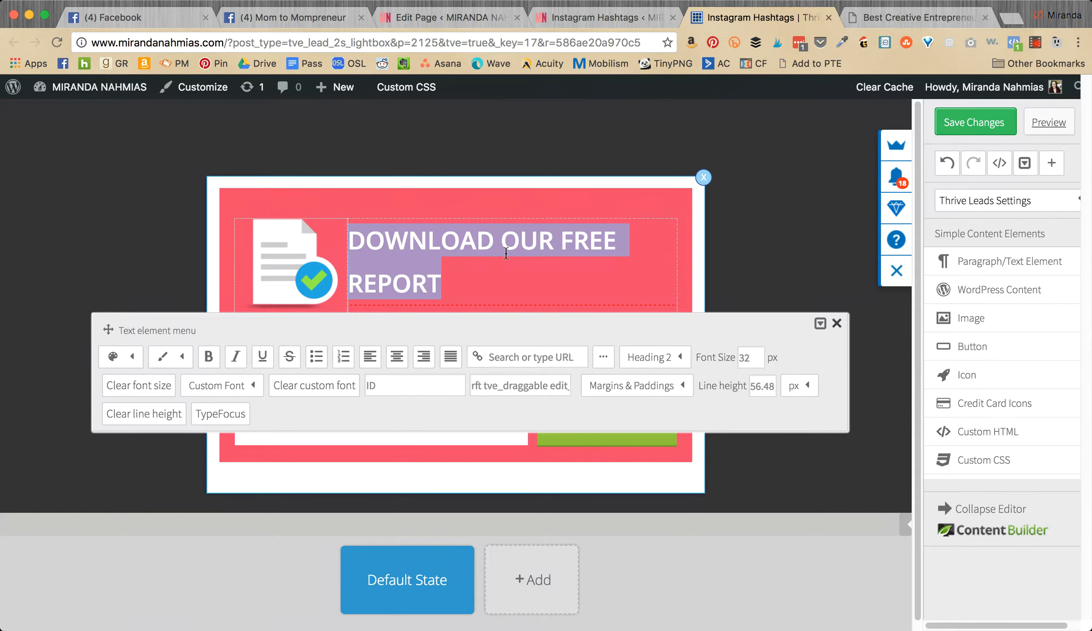
{"action": "type", "text": "DOWNA"}
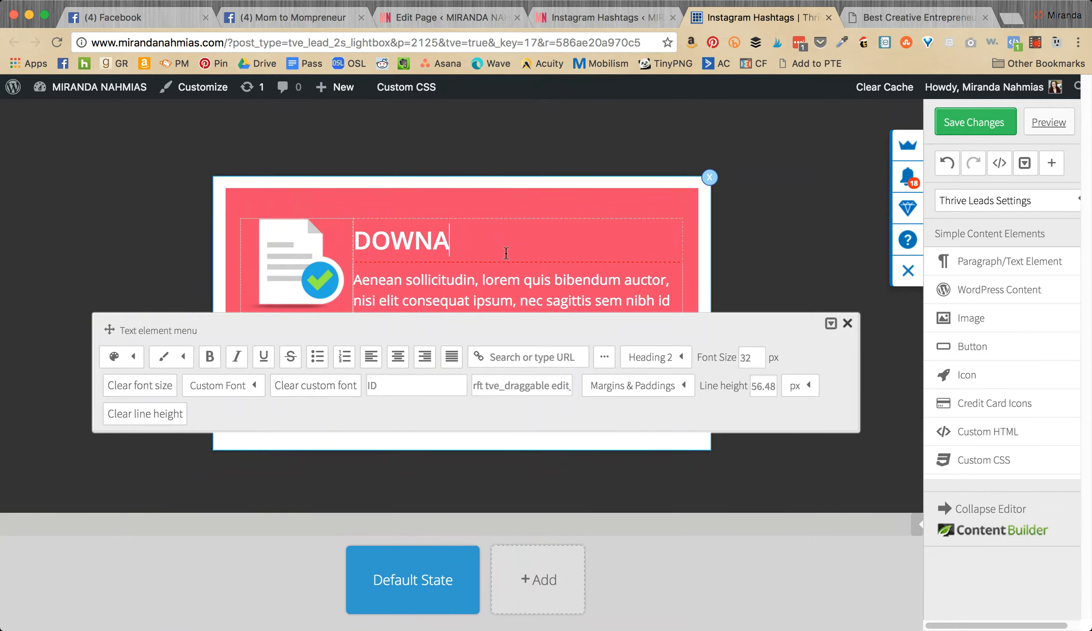
{"action": "key", "text": "BackSpace"}
{"action": "type", "text": "LOAD THE"}
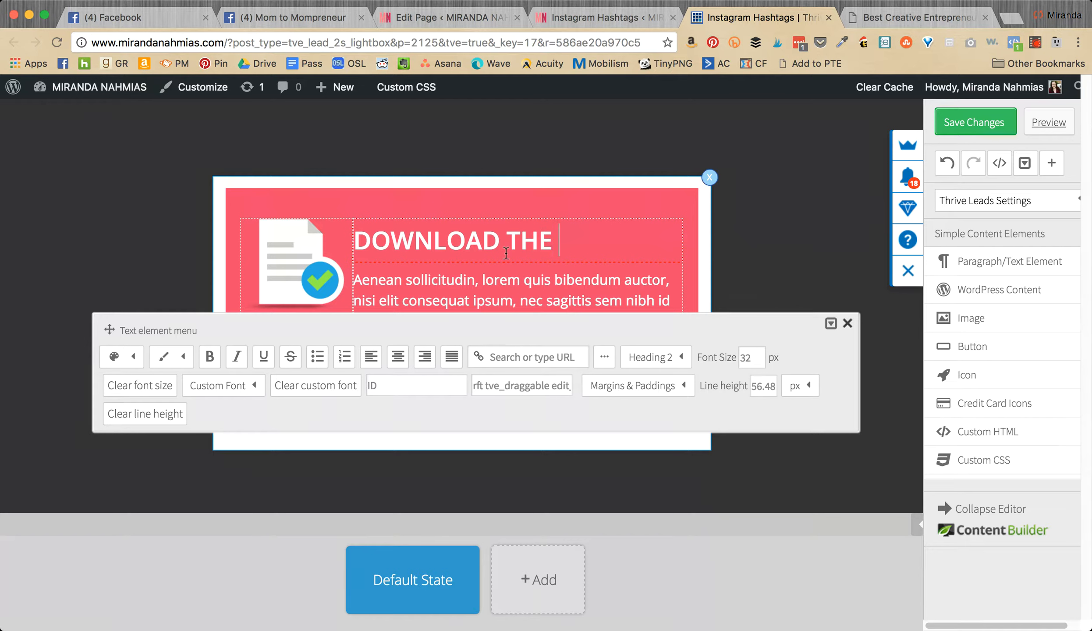
{"action": "type", "text": "HA"}
{"action": "key", "text": "BackSpace"}
{"action": "key", "text": "BackSpace"}
{"action": "key", "text": "BackSpace"}
{"action": "key", "text": "BackSpace"}
{"action": "key", "text": "BackSpace"}
{"action": "key", "text": "BackSpace"}
{"action": "key", "text": "BackSpace"}
{"action": "key", "text": "BackSpace"}
{"action": "key", "text": "BackSpace"}
{"action": "key", "text": "BackSpace"}
{"action": "key", "text": "BackSpace"}
{"action": "key", "text": "BackSpace"}
{"action": "key", "text": "BackSpace"}
{"action": "key", "text": "BackSpace"}
{"action": "type", "text": "GET YOUR HAHST"}
{"action": "key", "text": "BackSpace"}
{"action": "key", "text": "BackSpace"}
{"action": "key", "text": "BackSpace"}
{"action": "type", "text": "SHTAGS!"}
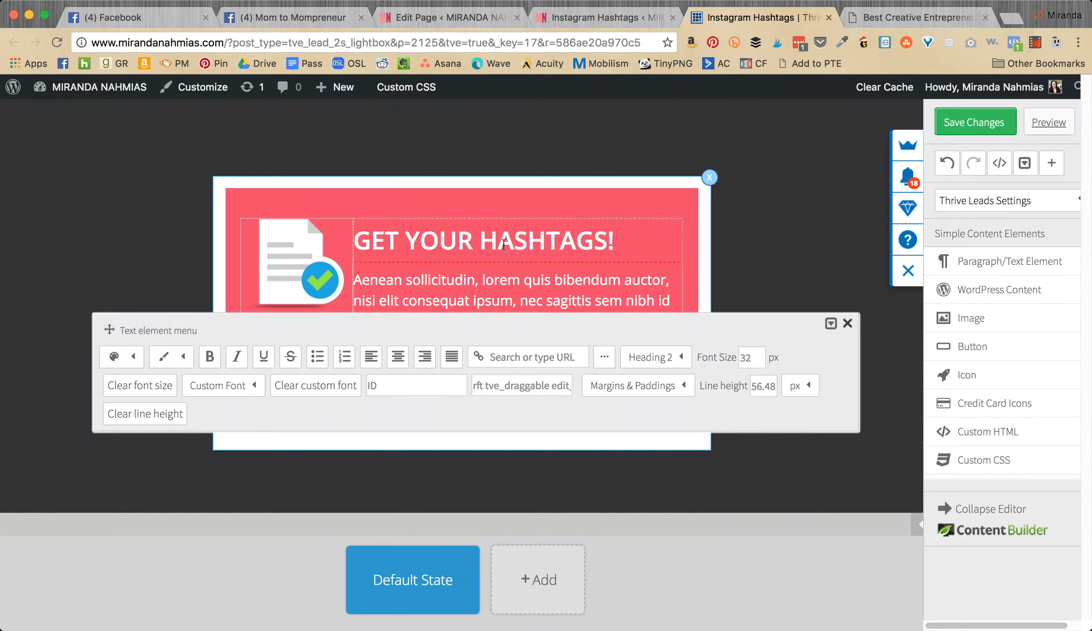
{"action": "left_click", "coordinate": [525, 284]}
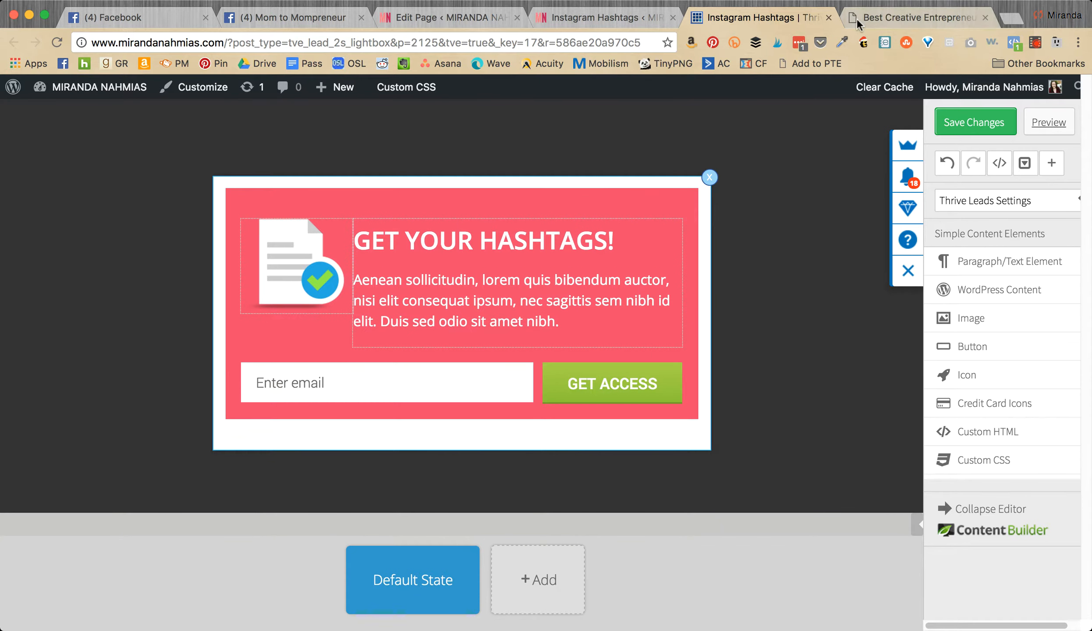
{"action": "left_click", "coordinate": [892, 11]}
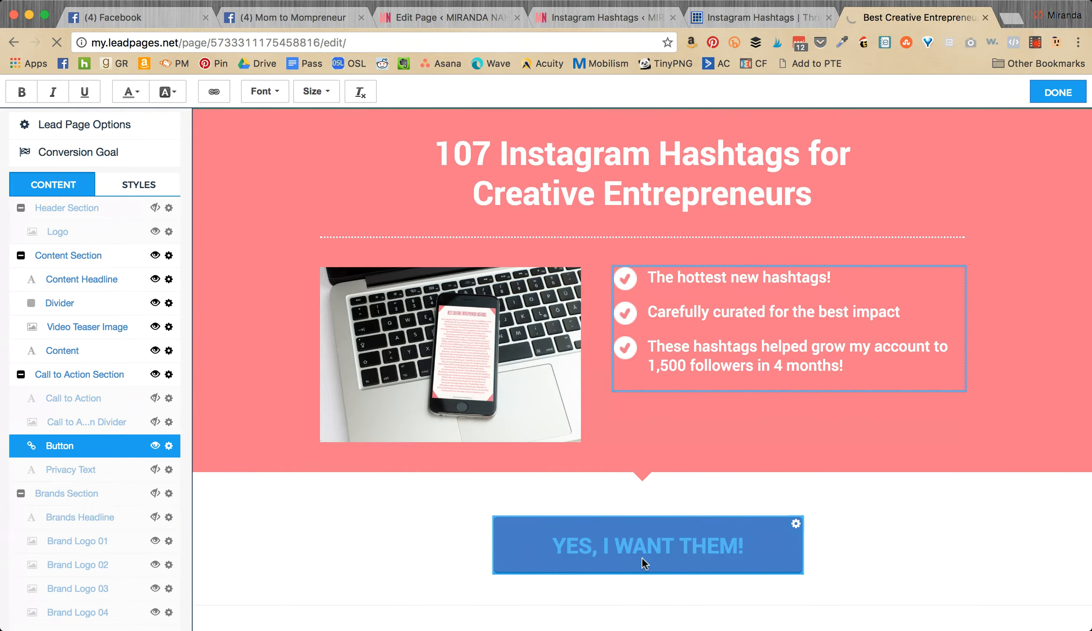
{"action": "left_click", "coordinate": [605, 548]}
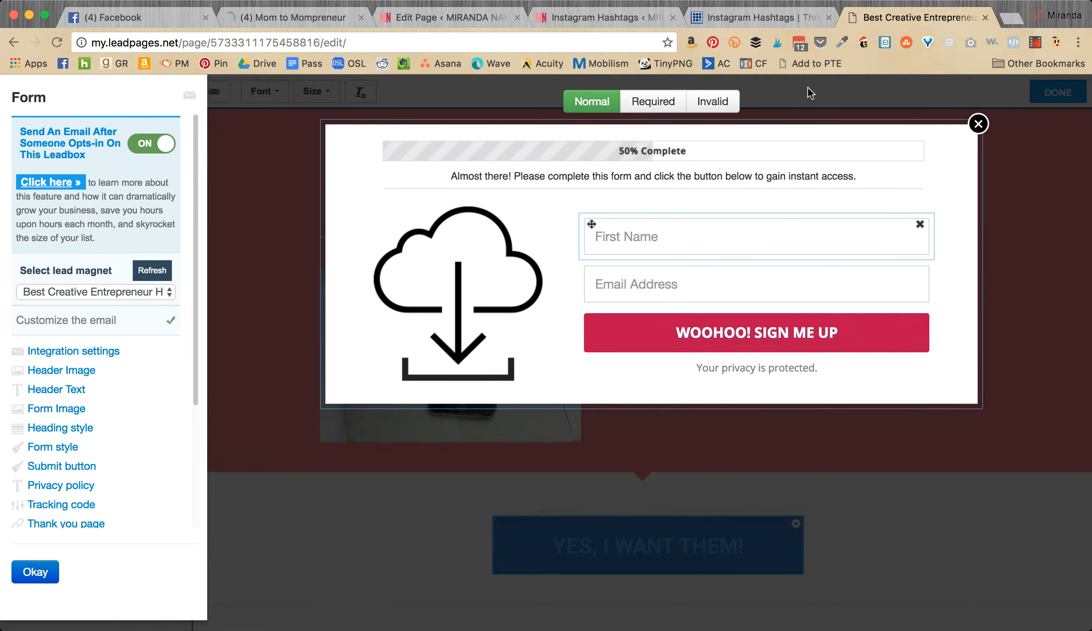
{"action": "left_click", "coordinate": [736, 20]}
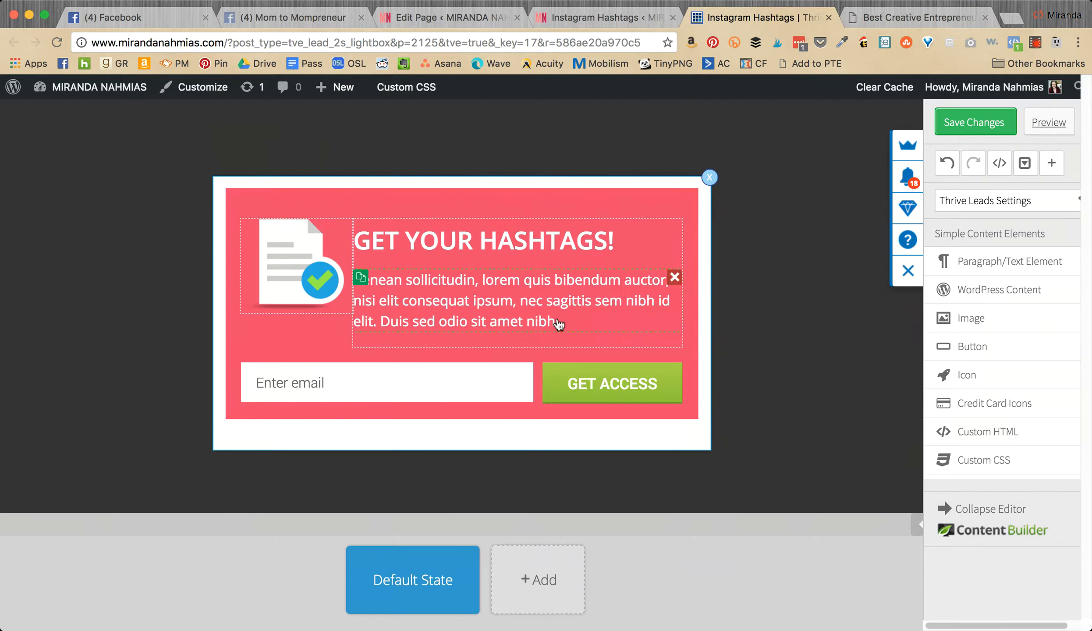
- Rewrite the body paragraph as the creative-entrepreneur pitch for curated Instagram hashtags
{"action": "left_click", "coordinate": [563, 322]}
{"action": "left_click_drag", "start_coordinate": [570, 321], "coordinate": [332, 285]}
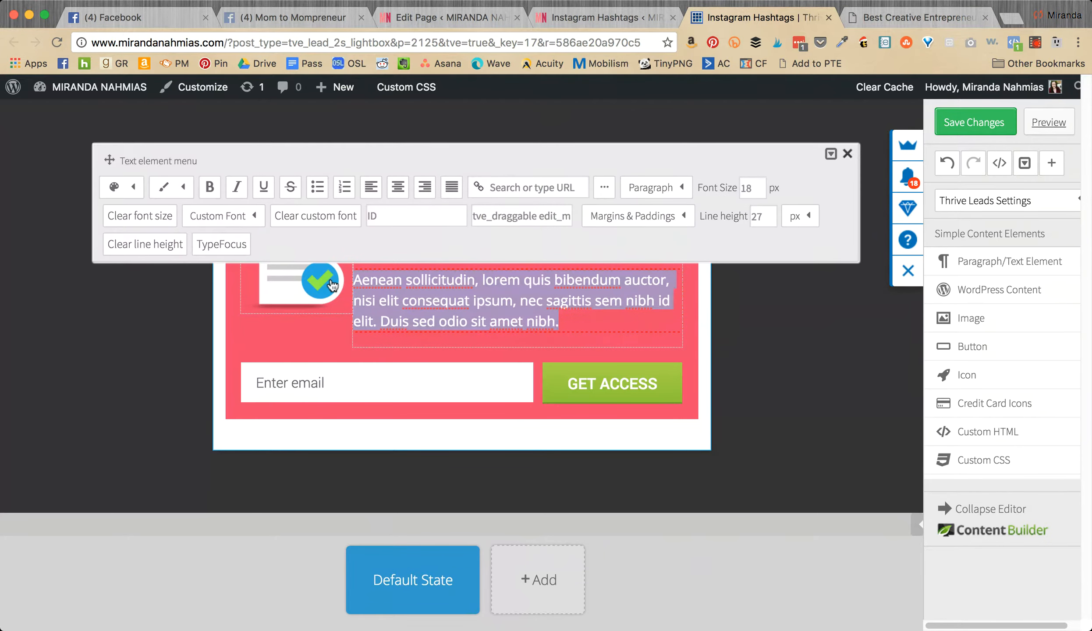
{"action": "type", "text": "Here"}
{"action": "key", "text": "BackSpace"}
{"action": "key", "text": "BackSpace"}
{"action": "key", "text": "BackSpace"}
{"action": "key", "text": "BackSpace"}
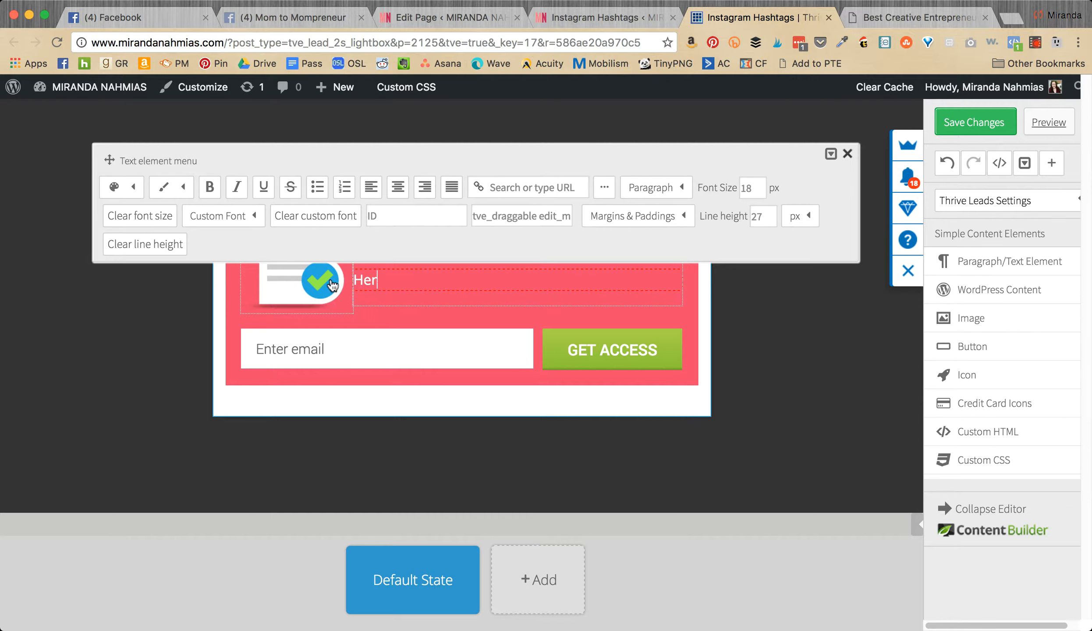
{"action": "type", "text": "Are you a creative entrepreneu"}
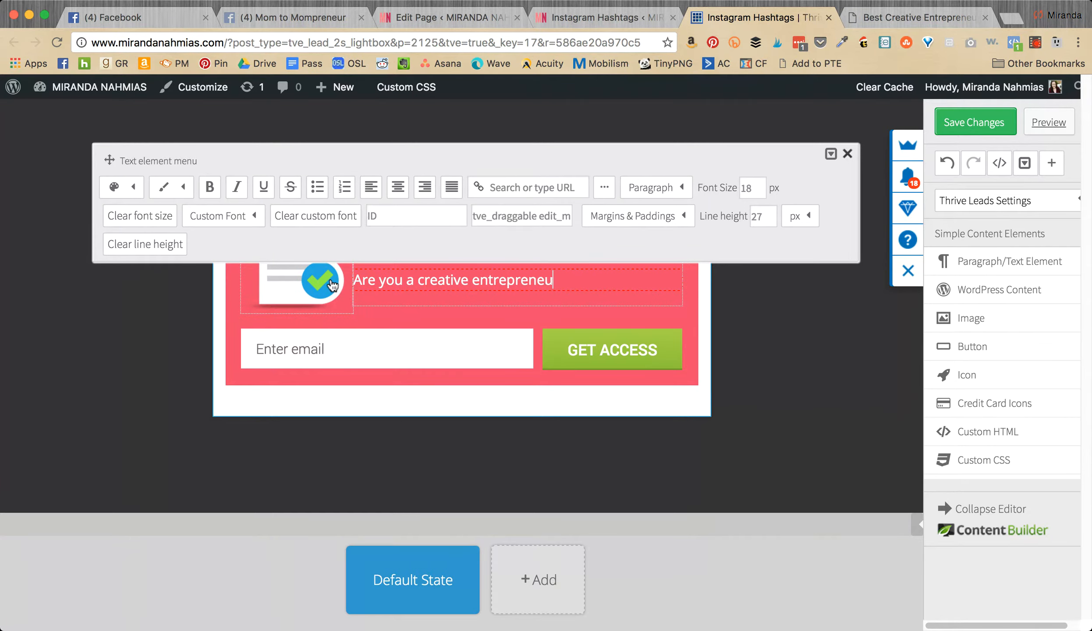
{"action": "type", "text": "r on Instagram? T"}
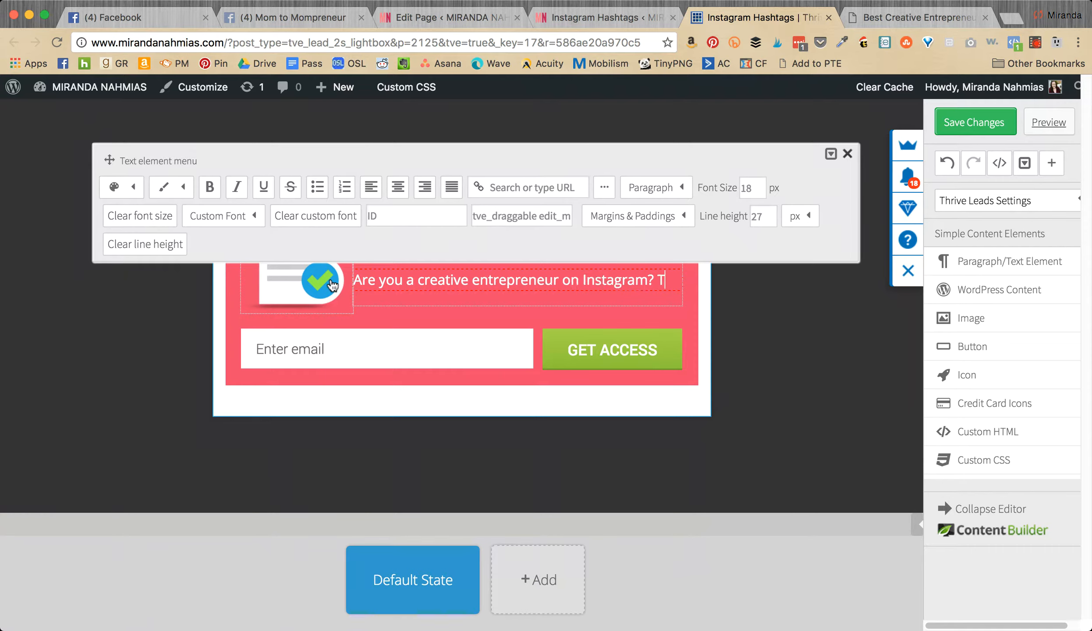
{"action": "type", "text": "hen you NEED these carefu"}
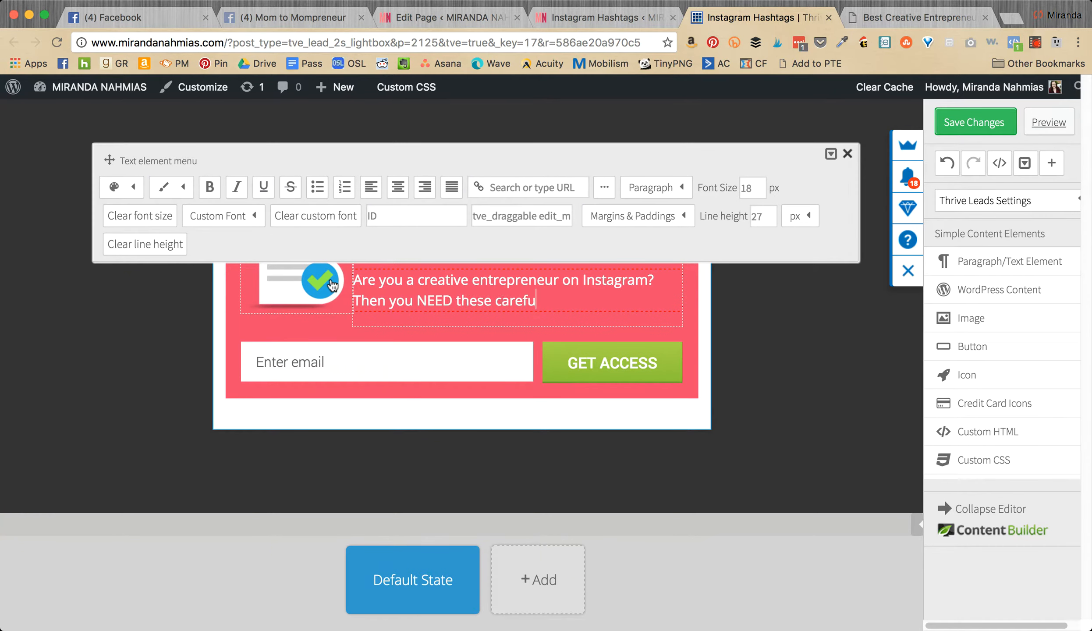
{"action": "type", "text": "lly curated hashtags "}
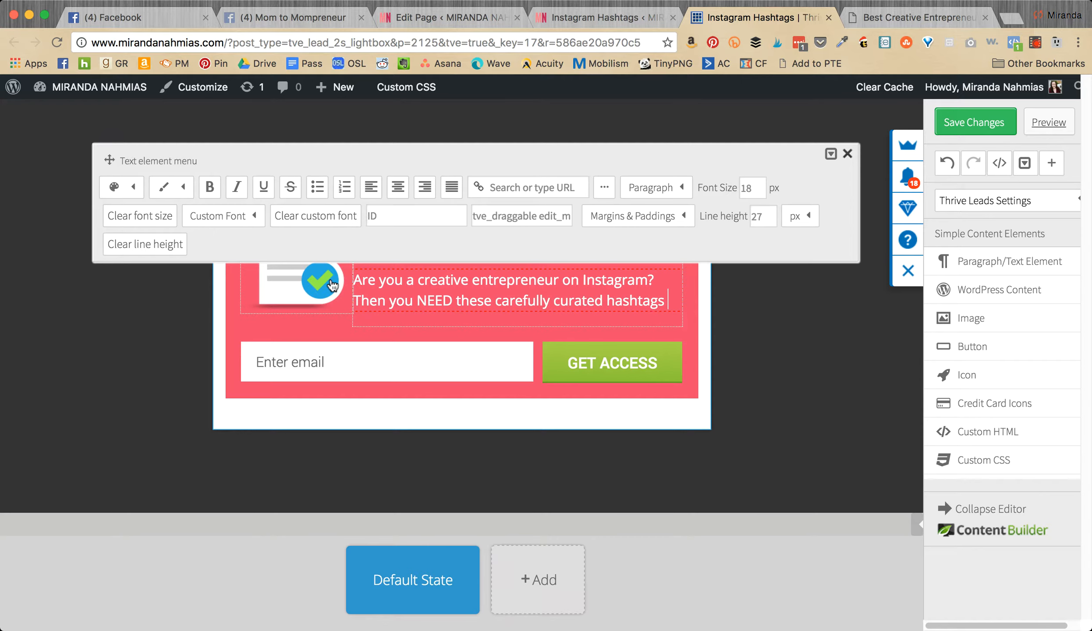
{"action": "type", "text": "to uplevel your inst"}
{"action": "key", "text": "BackSpace"}
{"action": "key", "text": "BackSpace"}
{"action": "key", "text": "BackSpace"}
{"action": "key", "text": "BackSpace"}
{"action": "type", "text": "Instagram games"}
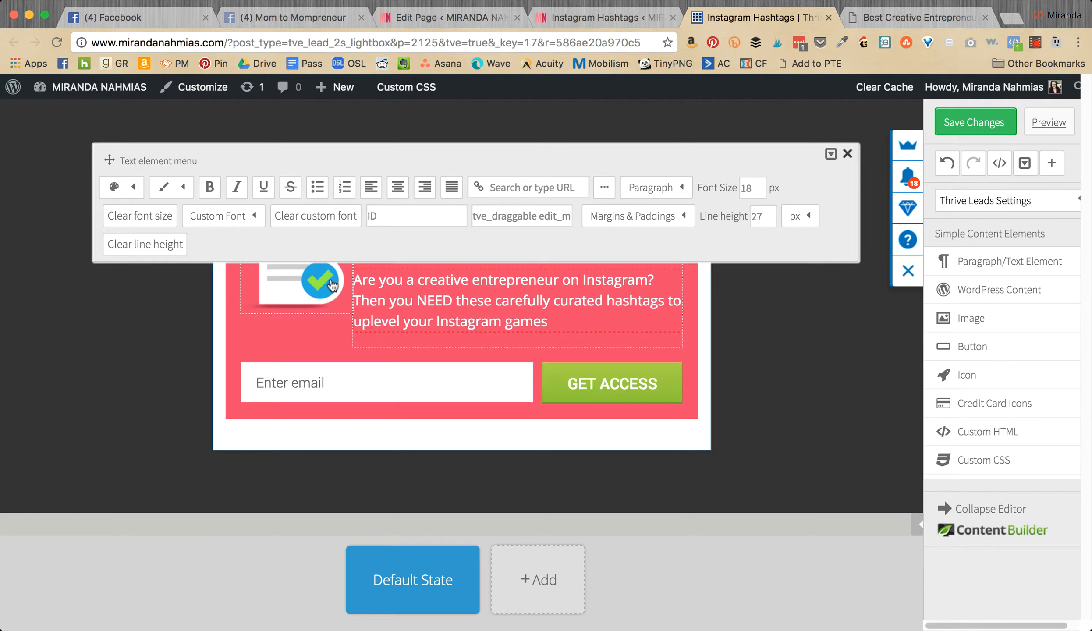
{"action": "key", "text": "BackSpace"}
{"action": "type", "text": "and make a"}
{"action": "key", "text": "BackSpace"}
{"action": "type", "text": "waves with y"}
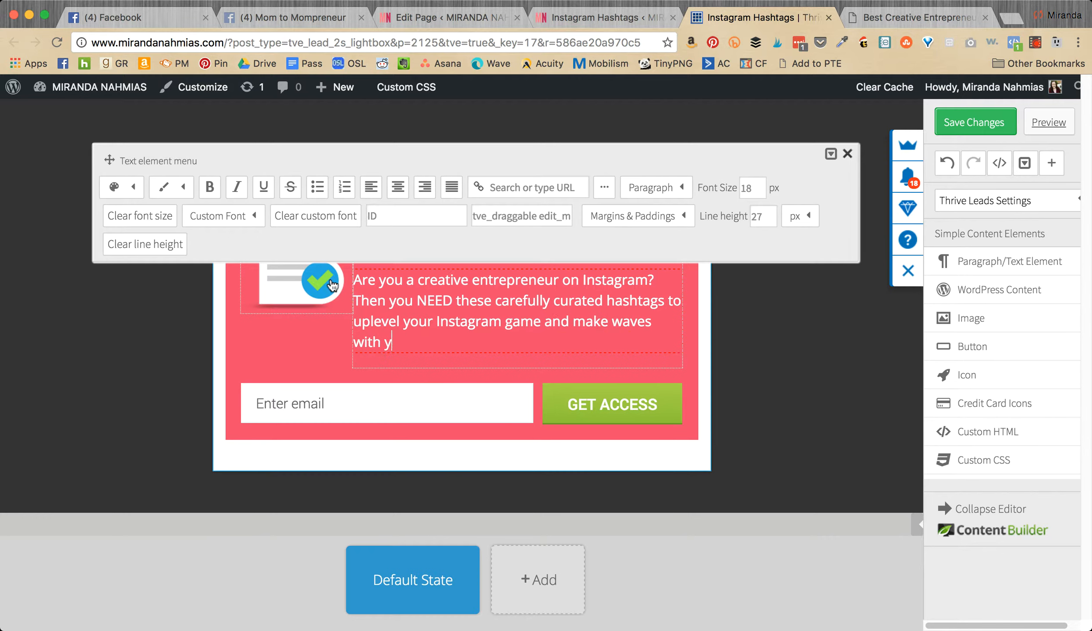
{"action": "type", "text": "our next post."}
- Set the paragraph to 16px font size with a 20px line height
{"action": "left_click_drag", "start_coordinate": [491, 341], "coordinate": [335, 280]}
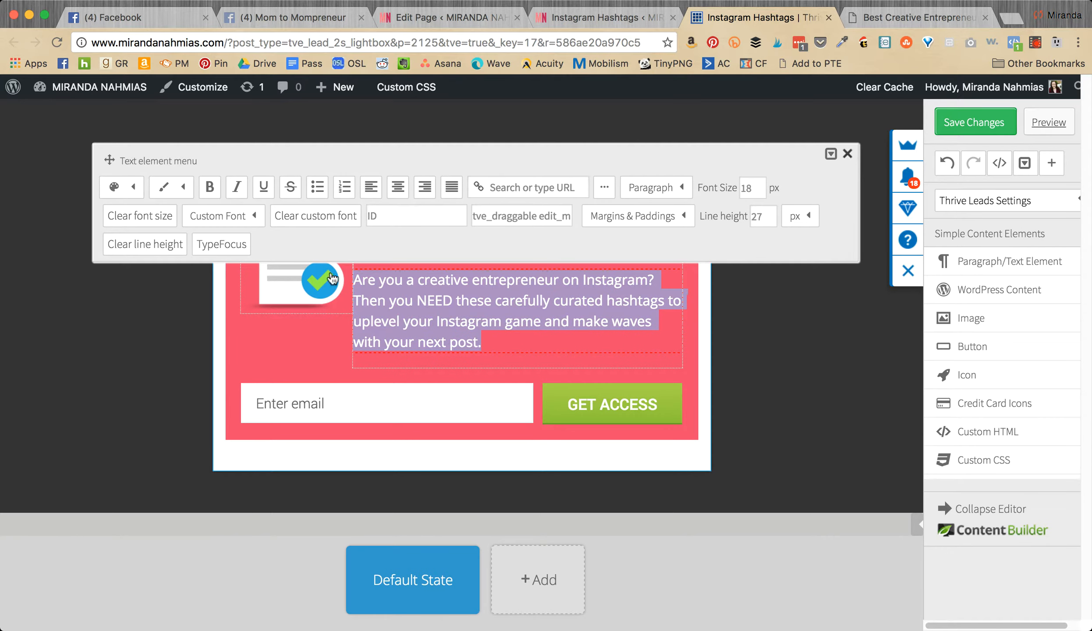
{"action": "left_click", "coordinate": [752, 189]}
{"action": "double_click", "coordinate": [752, 188]}
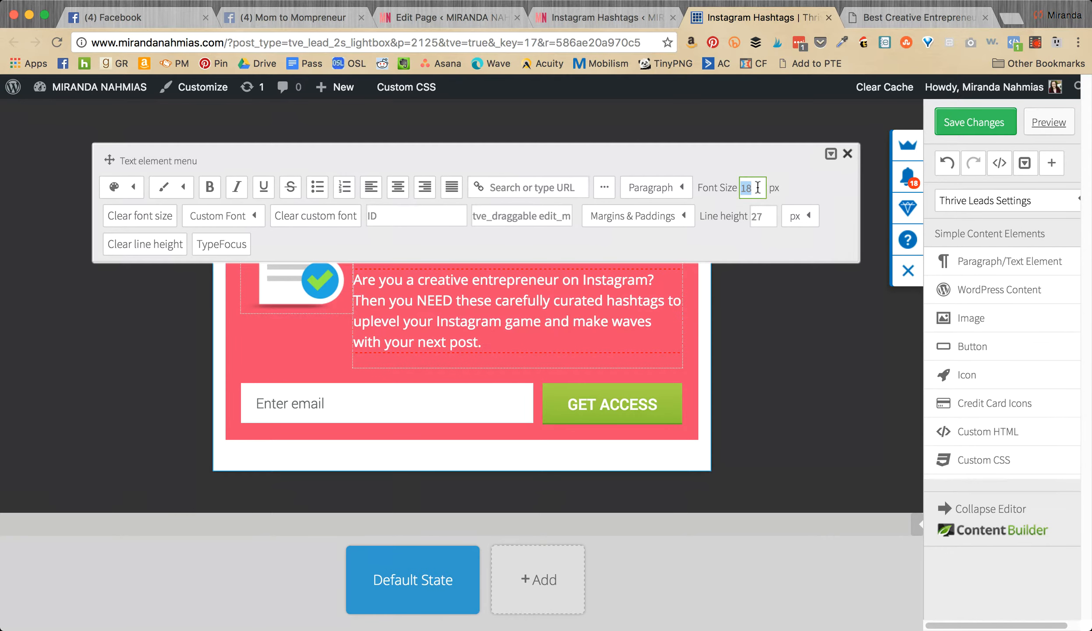
{"action": "type", "text": "16"}
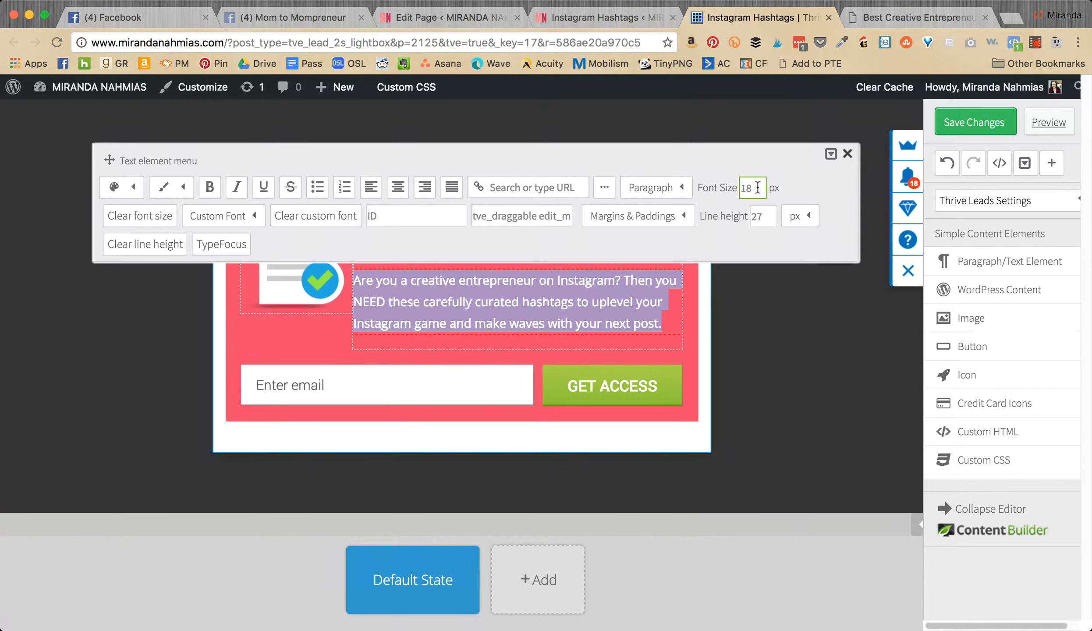
{"action": "left_click", "coordinate": [777, 215]}
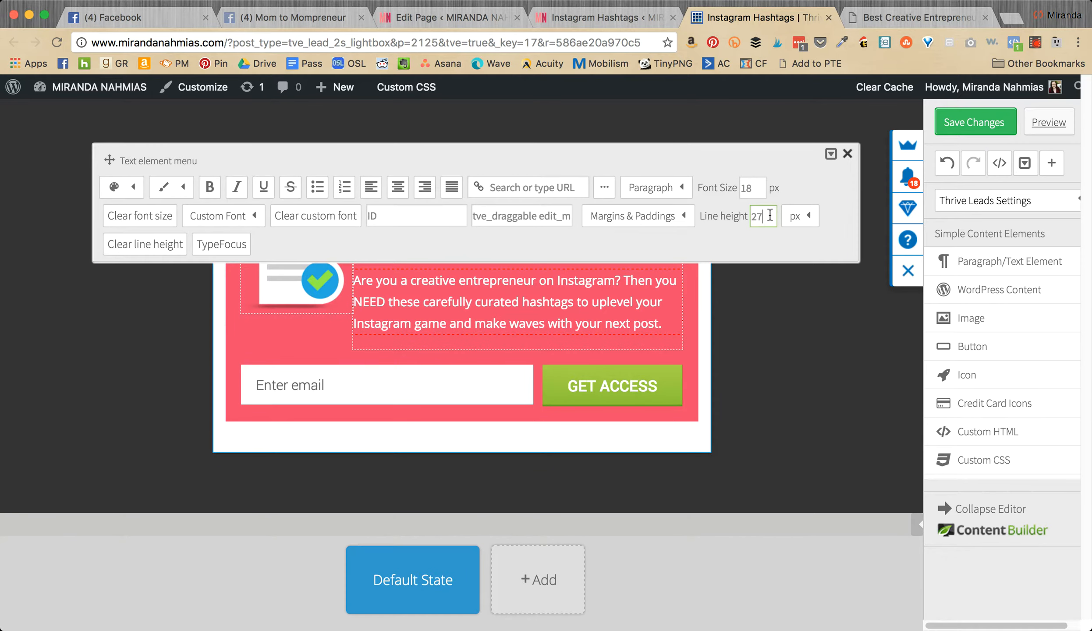
{"action": "type", "text": "20"}
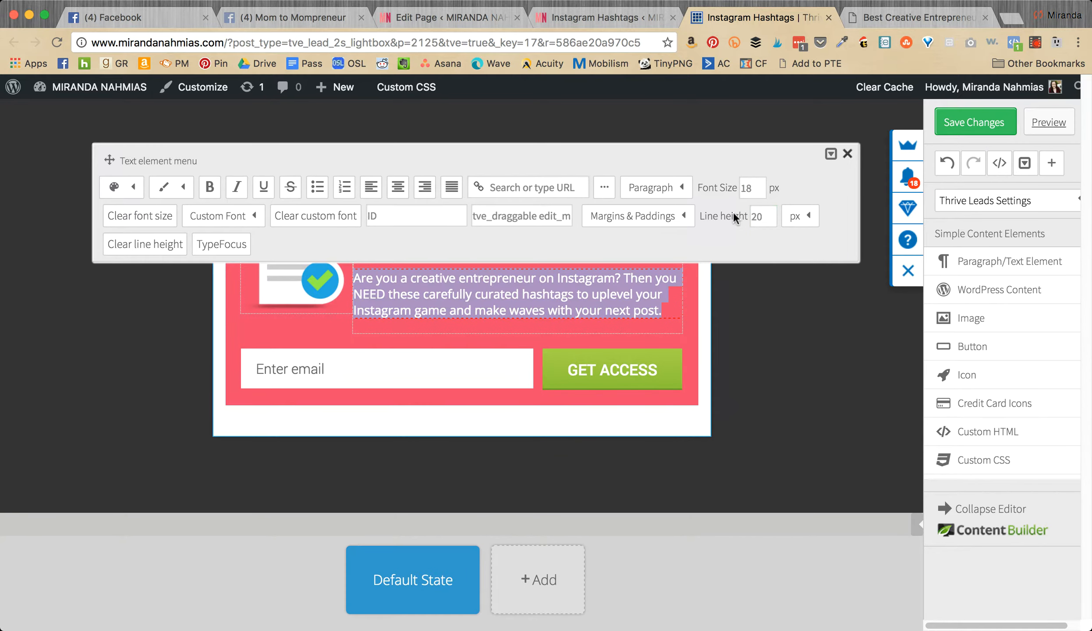
{"action": "left_click", "coordinate": [712, 305]}
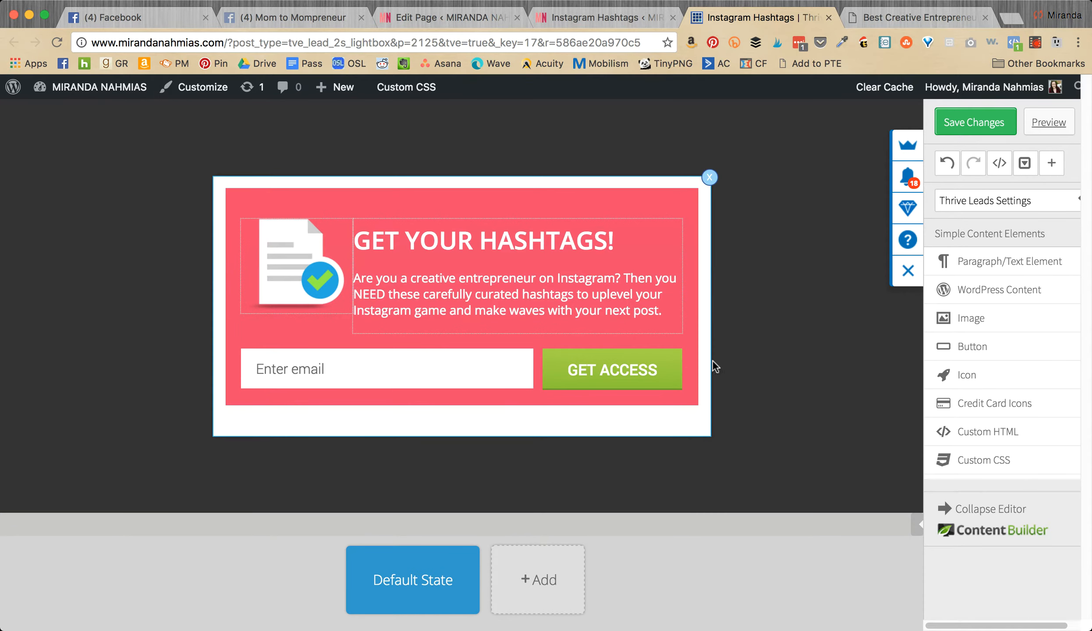
{"action": "left_click", "coordinate": [572, 275]}
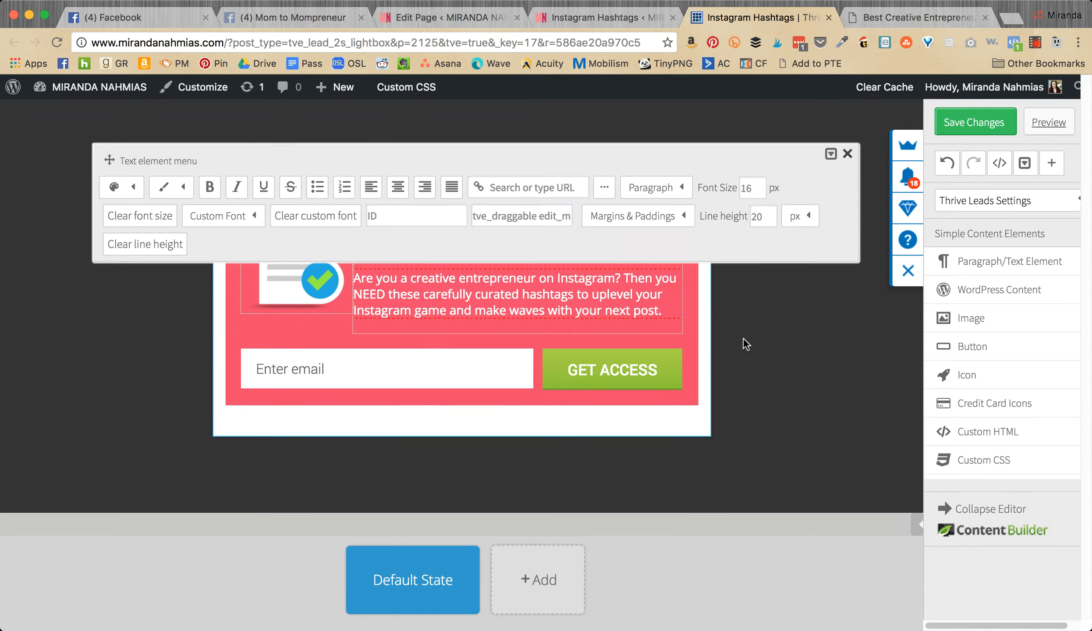
{"action": "left_click", "coordinate": [743, 339]}
- Give the GET YOUR HASHTAGS! heading a 50px line height and 0 bottom margin
{"action": "left_click", "coordinate": [572, 257]}
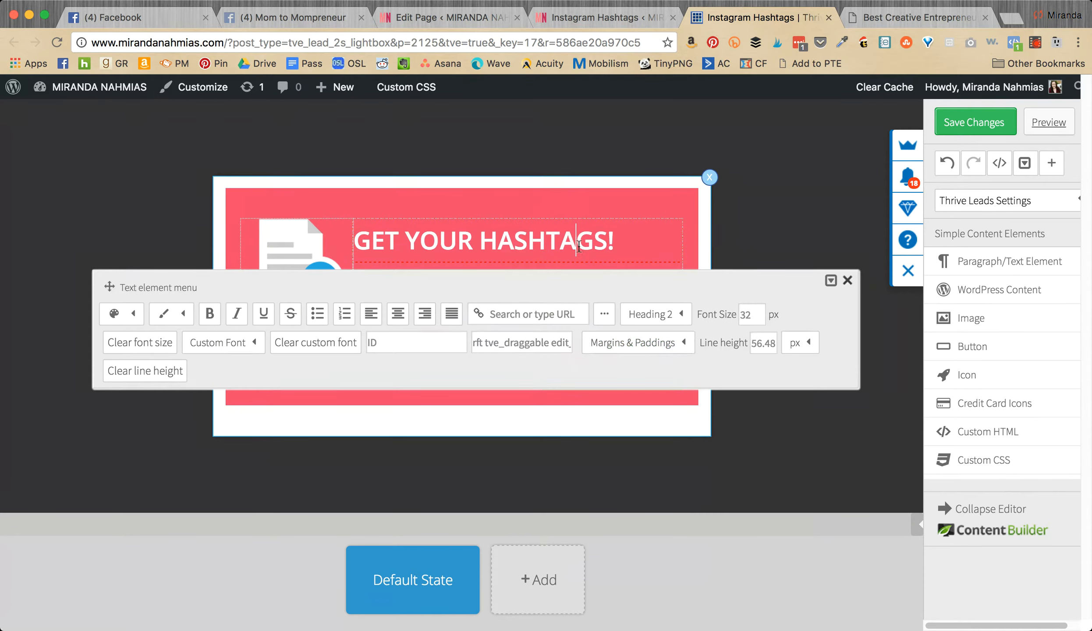
{"action": "double_click", "coordinate": [759, 340]}
{"action": "type", "text": "5"}
{"action": "key", "text": "Return"}
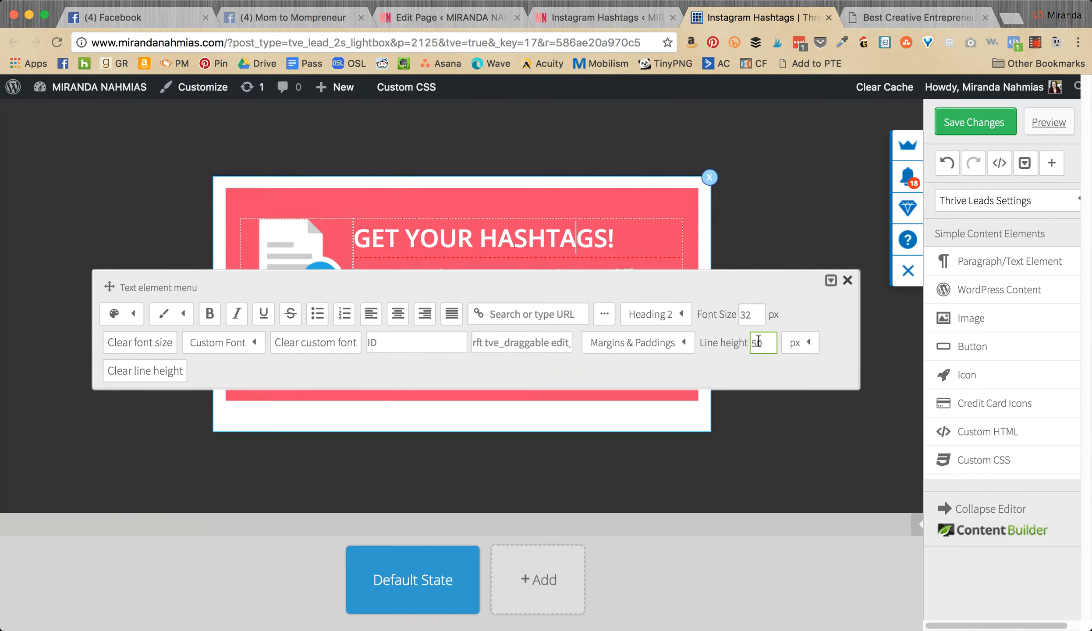
{"action": "left_click", "coordinate": [651, 350]}
{"action": "double_click", "coordinate": [661, 430]}
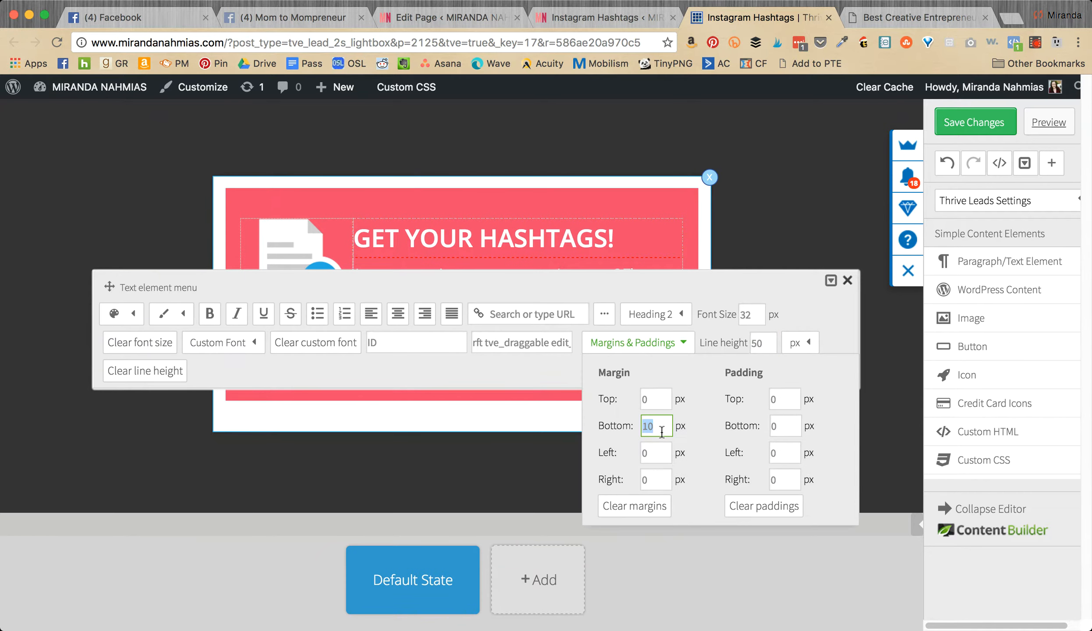
{"action": "type", "text": "0"}
{"action": "key", "text": "Return"}
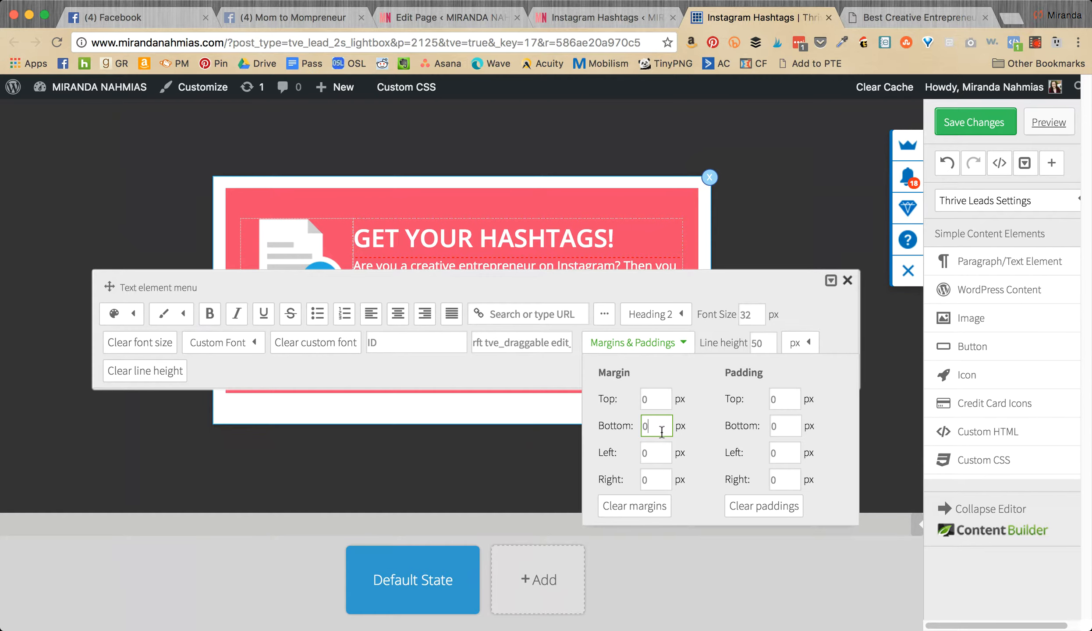
{"action": "left_click", "coordinate": [516, 424]}
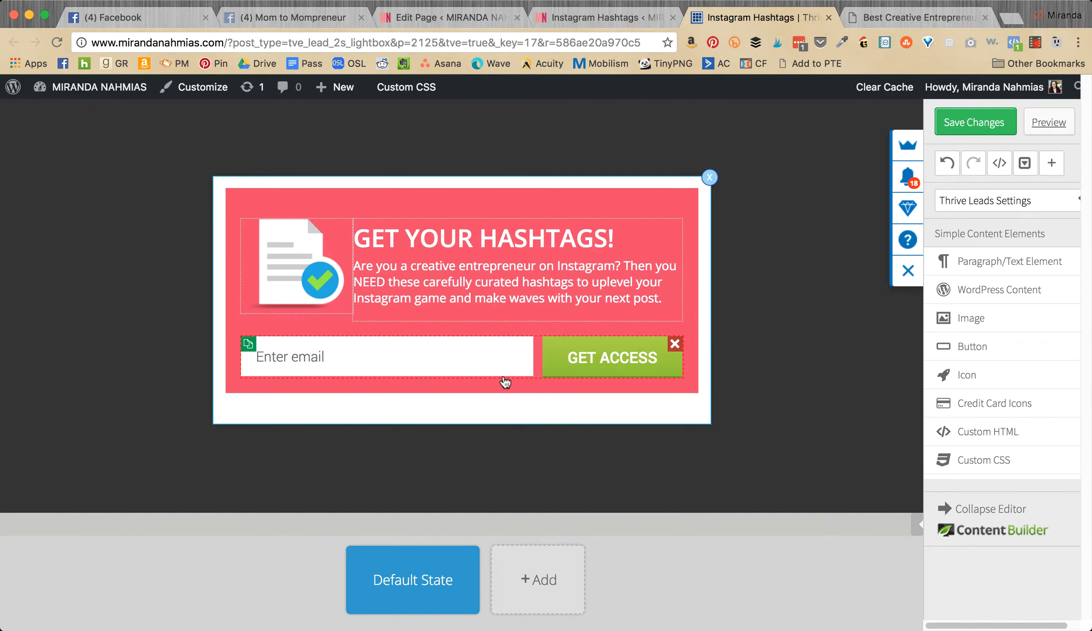
- Change the submit button text from GET ACCESS to GIVE 'EM TO ME!
{"action": "left_click", "coordinate": [599, 360]}
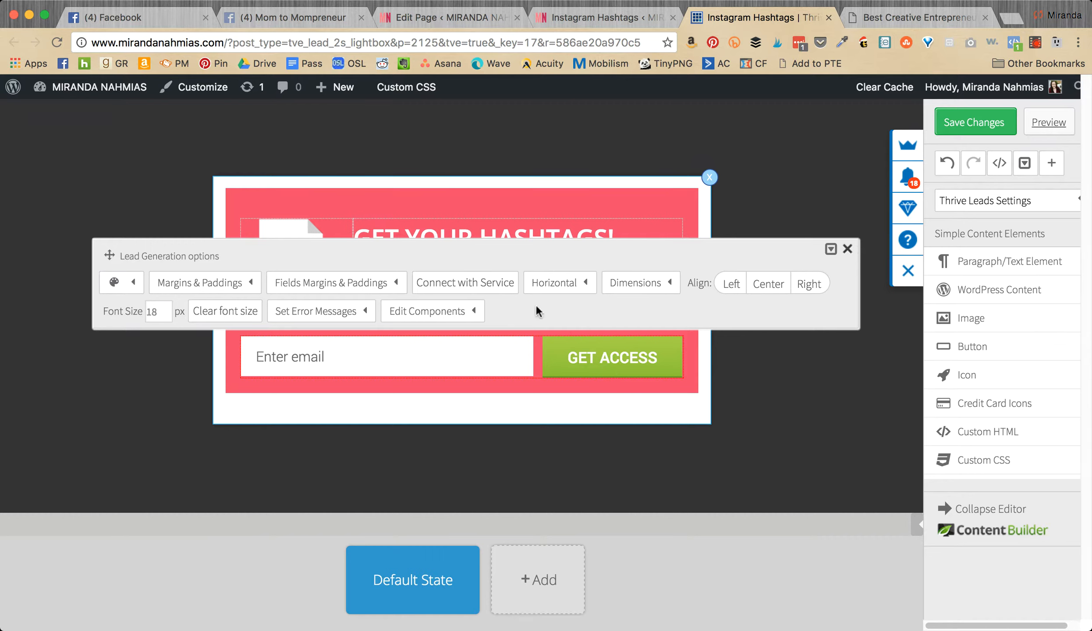
{"action": "left_click", "coordinate": [452, 311]}
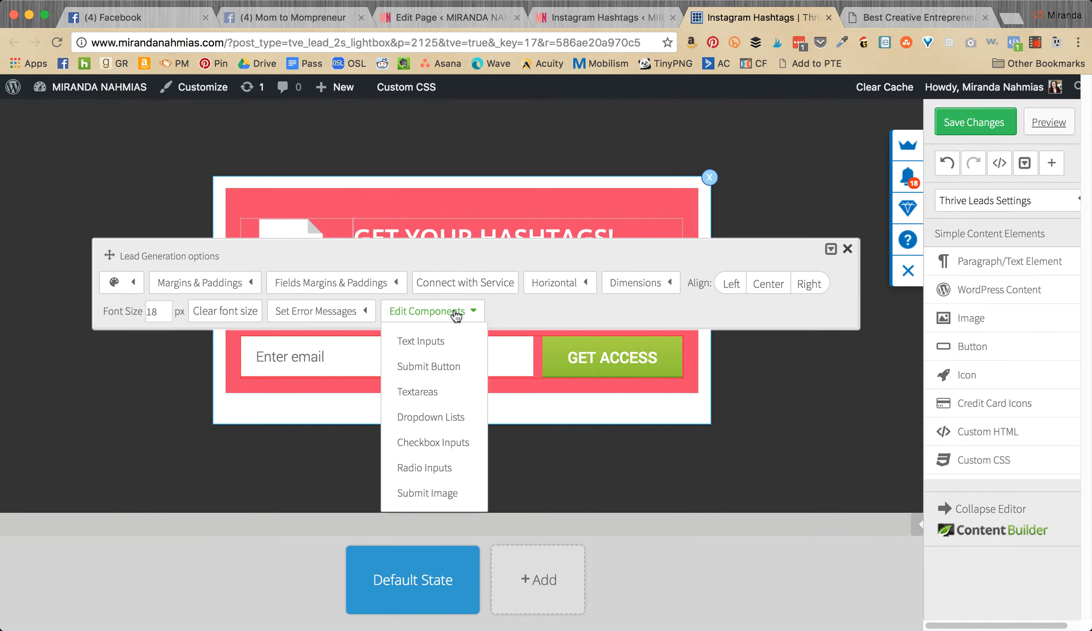
{"action": "left_click", "coordinate": [435, 366]}
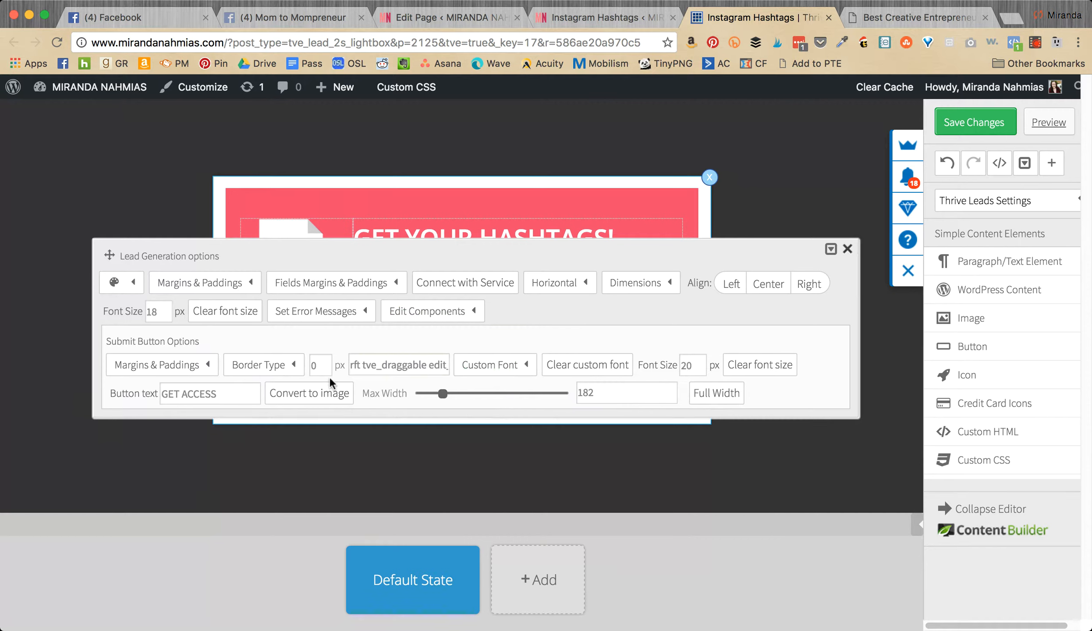
{"action": "double_click", "coordinate": [241, 393]}
{"action": "left_click_drag", "start_coordinate": [223, 391], "coordinate": [154, 387]}
{"action": "triple_click", "coordinate": [194, 394]}
{"action": "type", "text": "GIVE"}
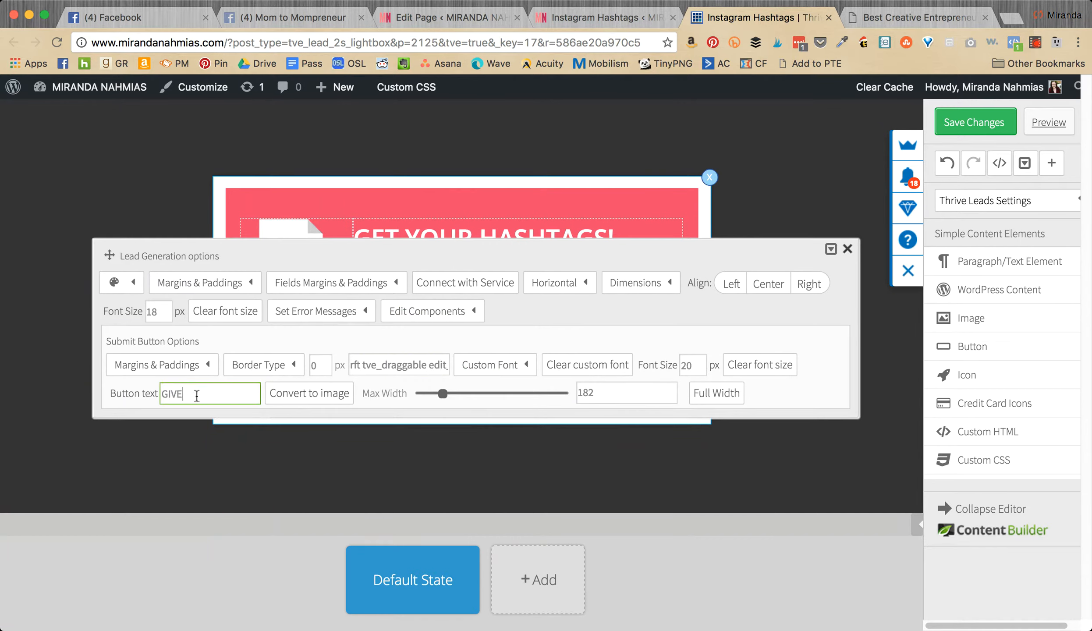
{"action": "type", "text": " 'EM TO ME!"}
{"action": "left_click", "coordinate": [601, 342]}
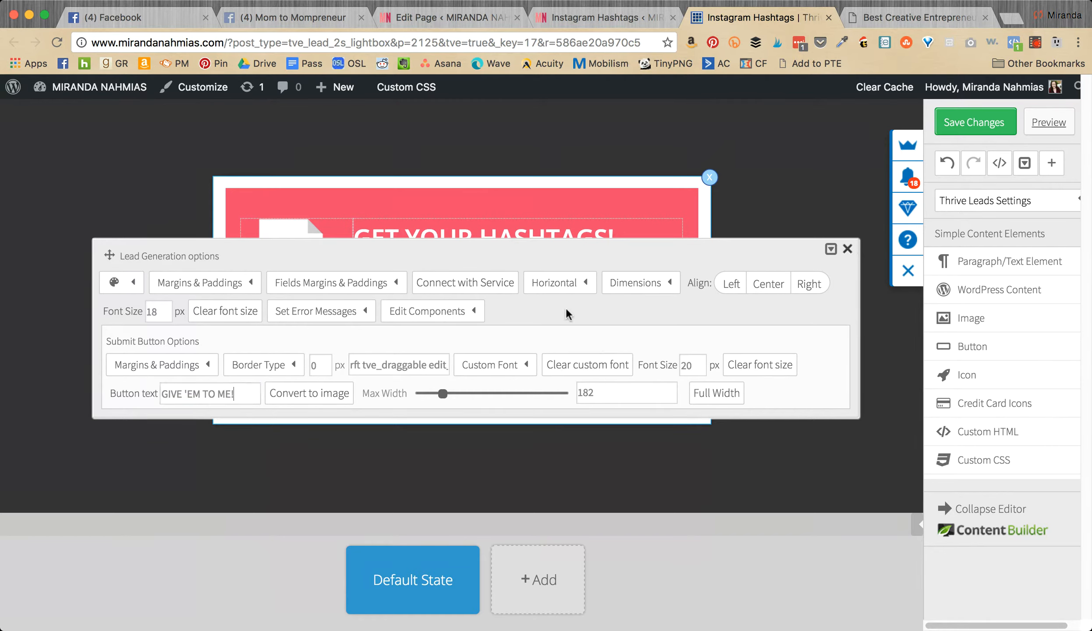
- Set both button background colours to dark red #7e1946, saving it as a favourite
{"action": "left_click", "coordinate": [132, 288]}
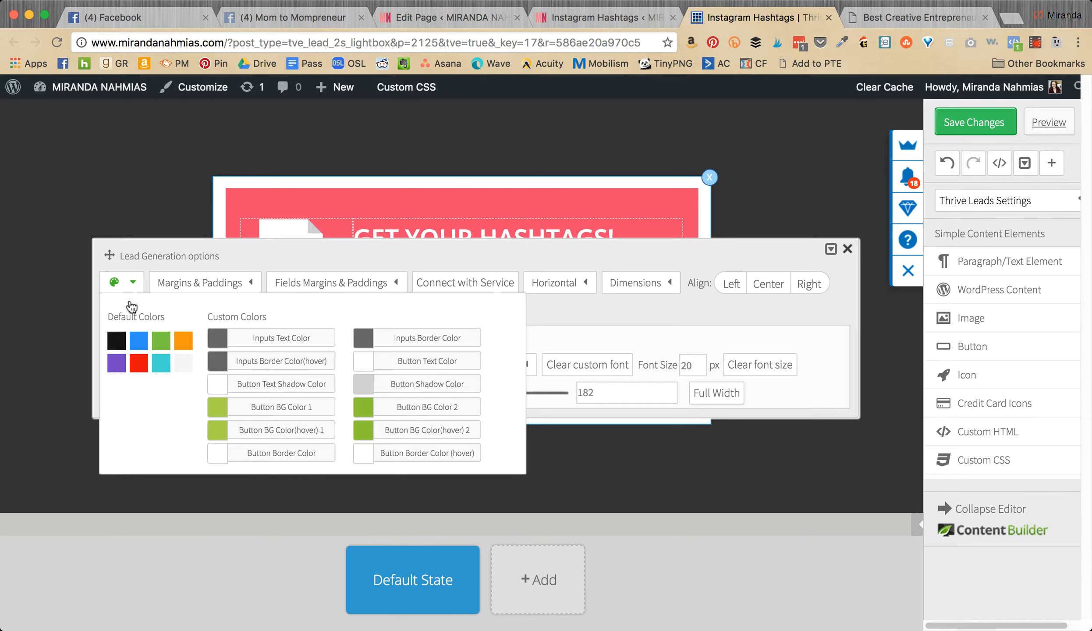
{"action": "left_click", "coordinate": [210, 412]}
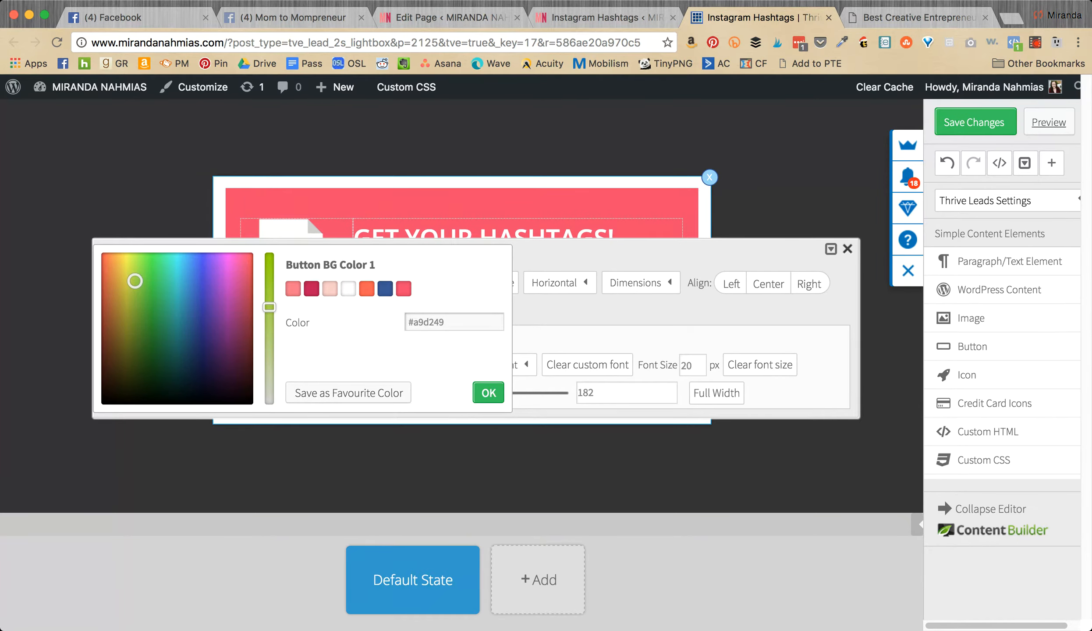
{"action": "key", "text": "super+Tab"}
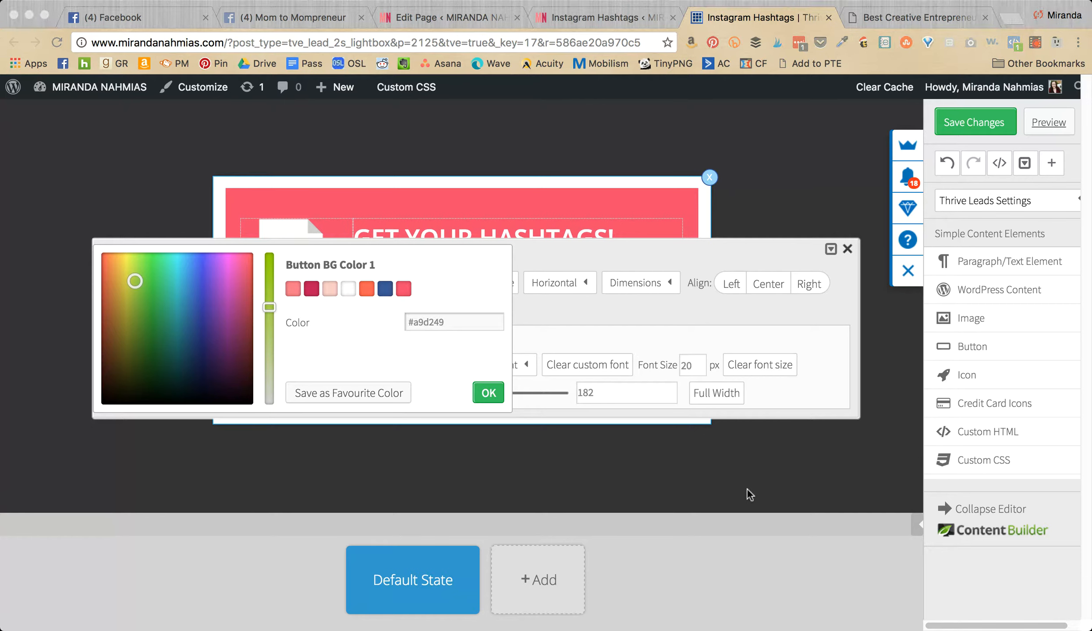
{"action": "key", "text": "super+Tab"}
{"action": "triple_click", "coordinate": [432, 314]}
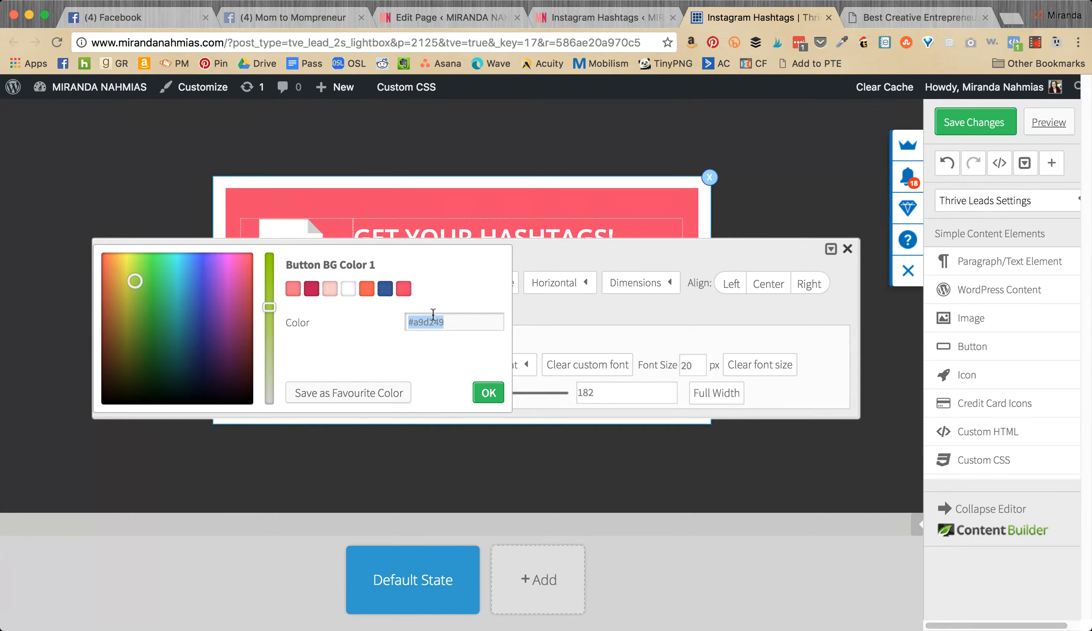
{"action": "type", "text": "7e1946"}
{"action": "key", "text": "Return"}
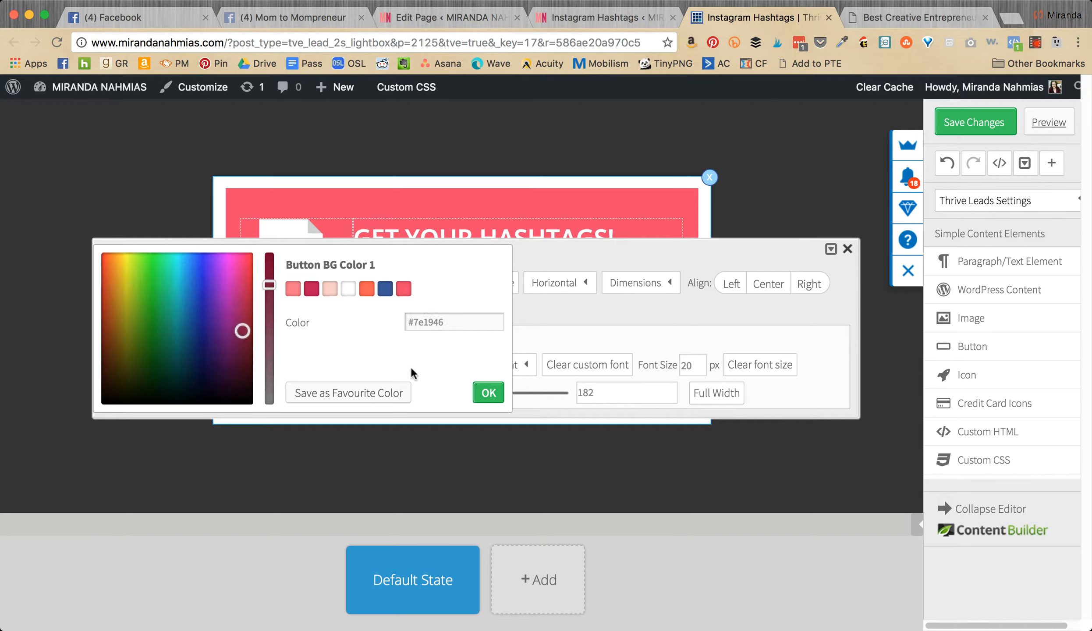
{"action": "left_click", "coordinate": [383, 395]}
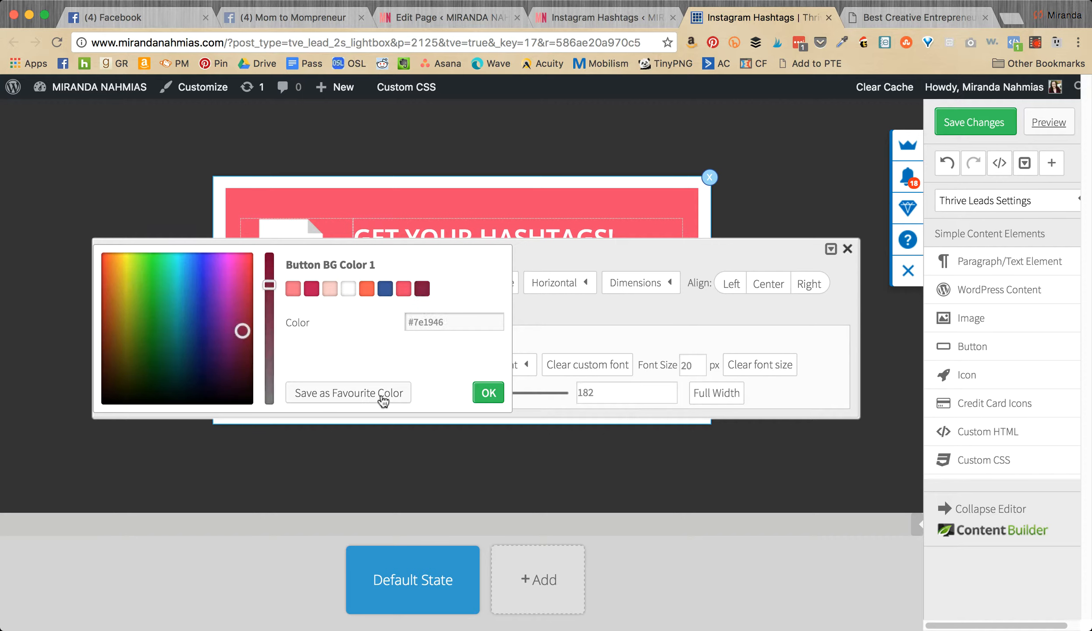
{"action": "left_click", "coordinate": [497, 393]}
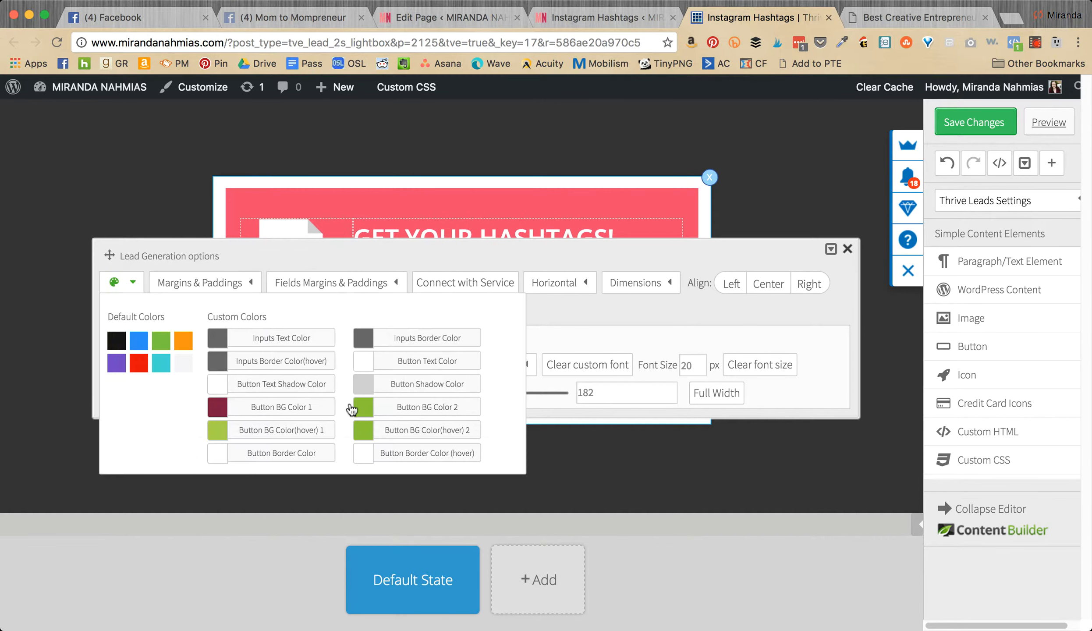
{"action": "left_click", "coordinate": [356, 407]}
{"action": "left_click", "coordinate": [419, 291]}
{"action": "left_click", "coordinate": [484, 390]}
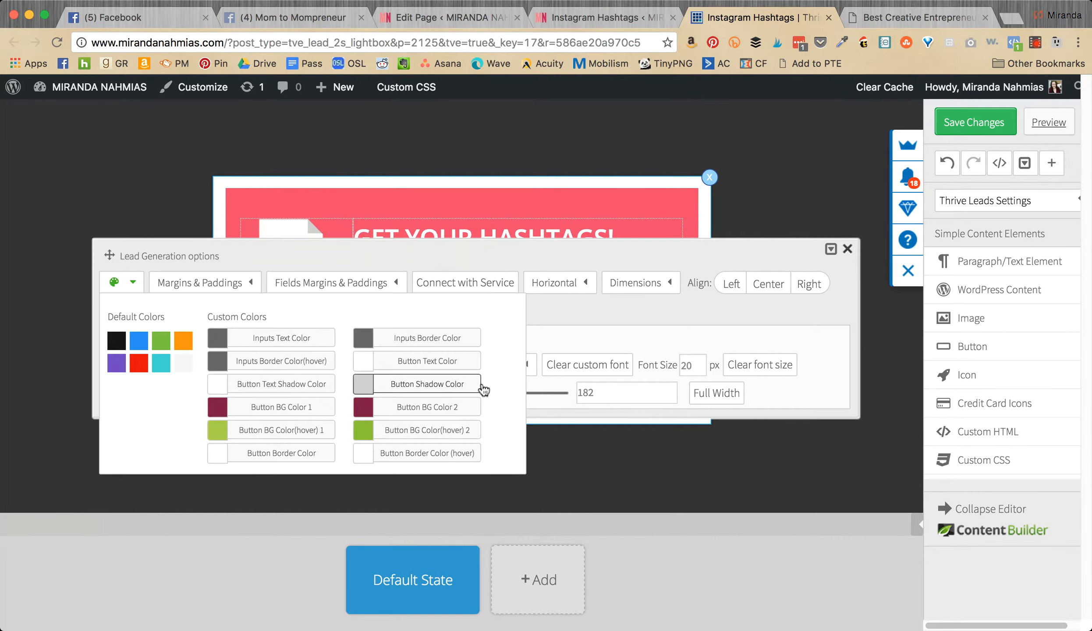
- Apply the saved #7e1946 dark red to both hover background colours and preview the button
{"action": "left_click", "coordinate": [282, 432]}
{"action": "left_click", "coordinate": [422, 289]}
{"action": "left_click", "coordinate": [489, 401]}
{"action": "left_click", "coordinate": [373, 426]}
{"action": "left_click", "coordinate": [422, 289]}
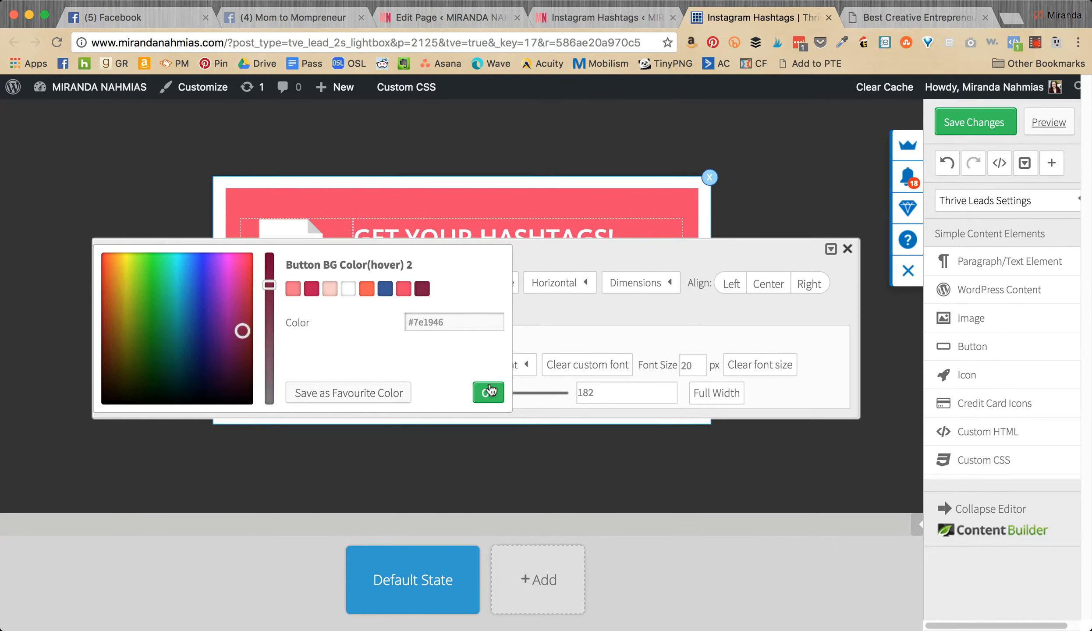
{"action": "left_click", "coordinate": [489, 391]}
{"action": "left_click", "coordinate": [848, 249]}
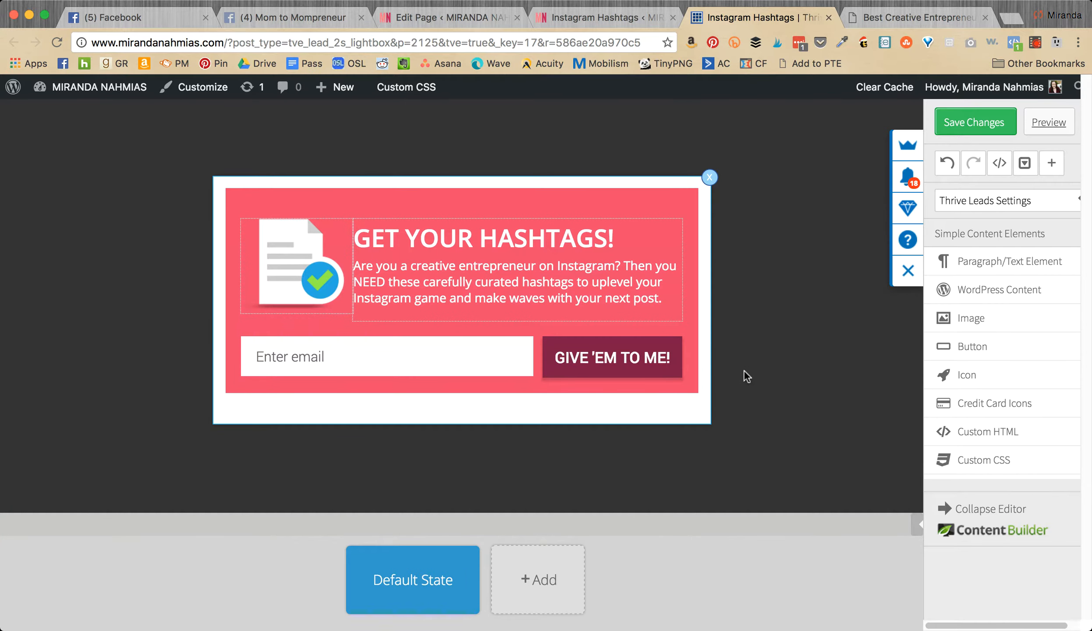
{"action": "left_click", "coordinate": [623, 361]}
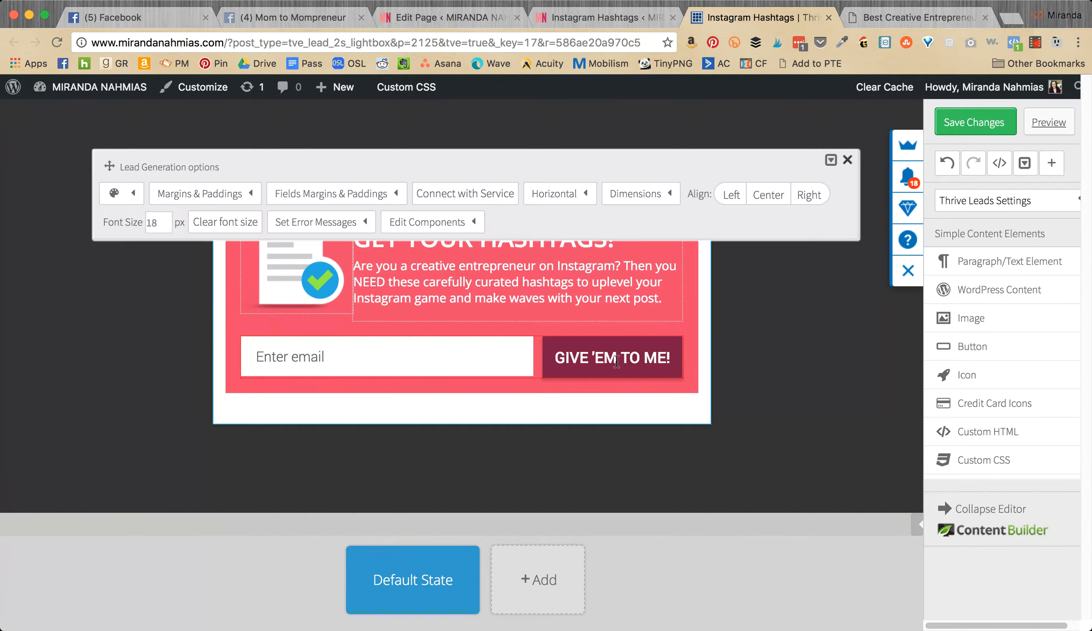
- Start adjusting the form fields' left and right padding in Margins & Paddings
{"action": "left_click", "coordinate": [396, 194]}
{"action": "left_click", "coordinate": [472, 303]}
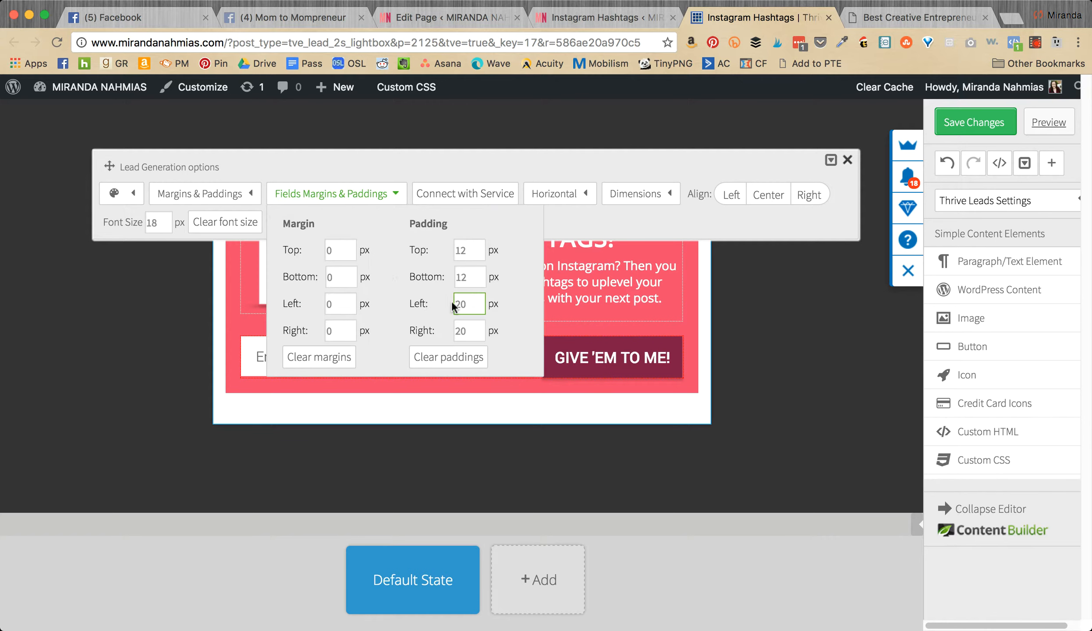
{"action": "type", "text": "5"}
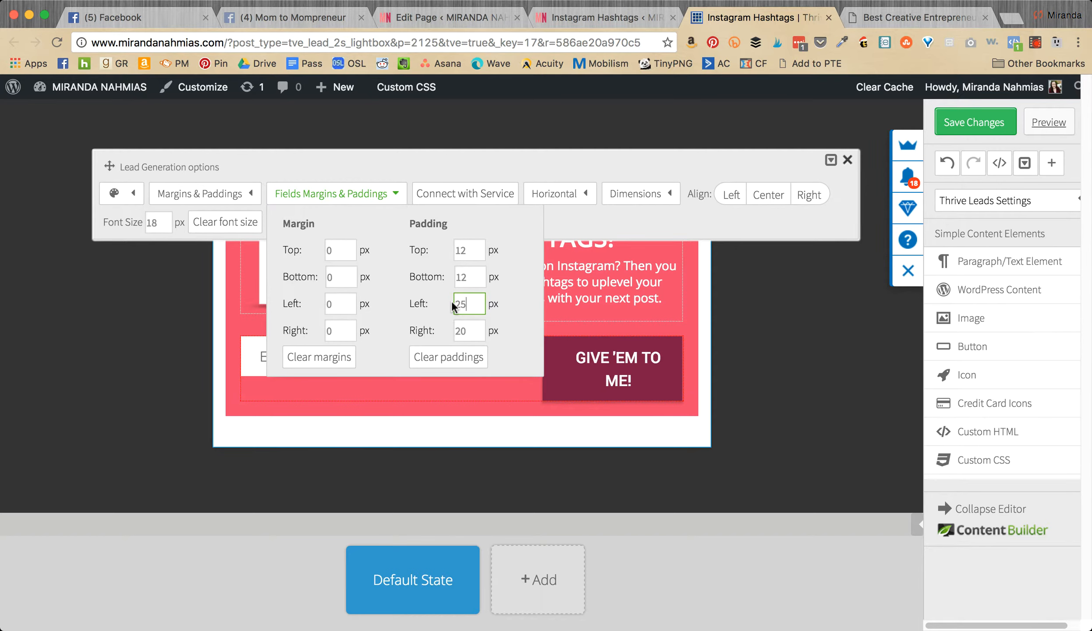
{"action": "left_click", "coordinate": [466, 328]}
{"action": "left_click", "coordinate": [718, 308]}
{"action": "left_click", "coordinate": [441, 373]}
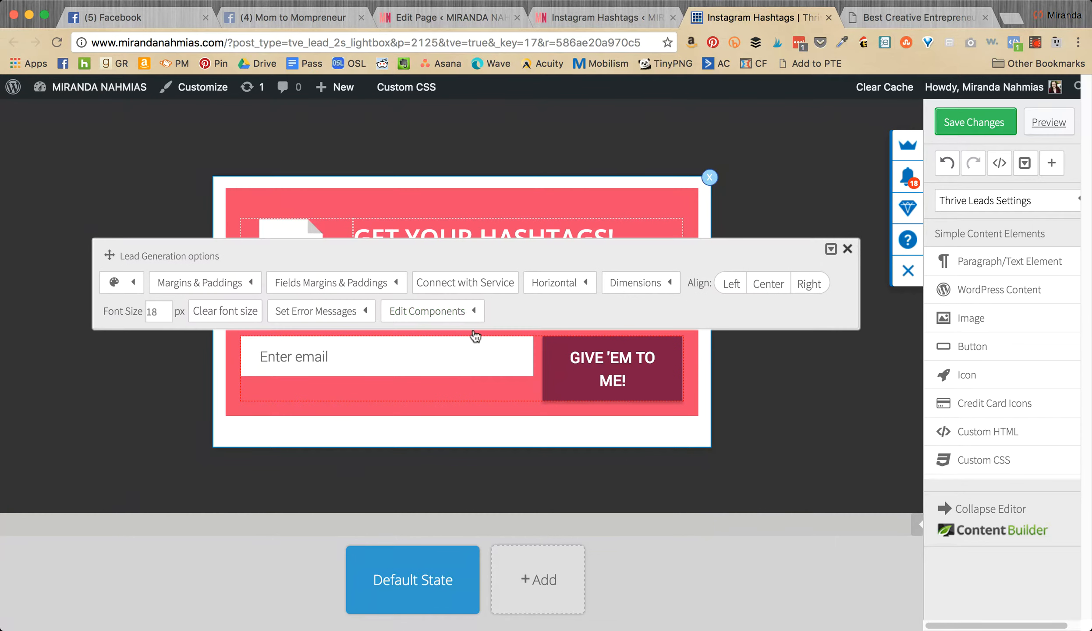
{"action": "left_click", "coordinate": [337, 285]}
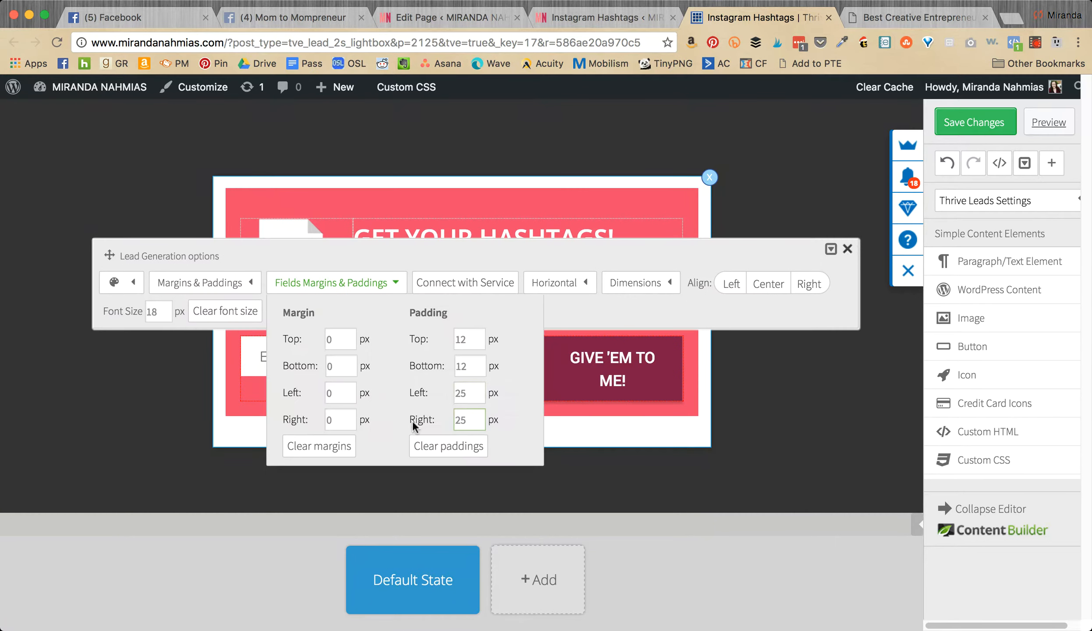
- Resize the form to 576 px wide and the email input width to 327
{"action": "left_click", "coordinate": [618, 284]}
{"action": "left_click_drag", "start_coordinate": [851, 313], "coordinate": [840, 313]}
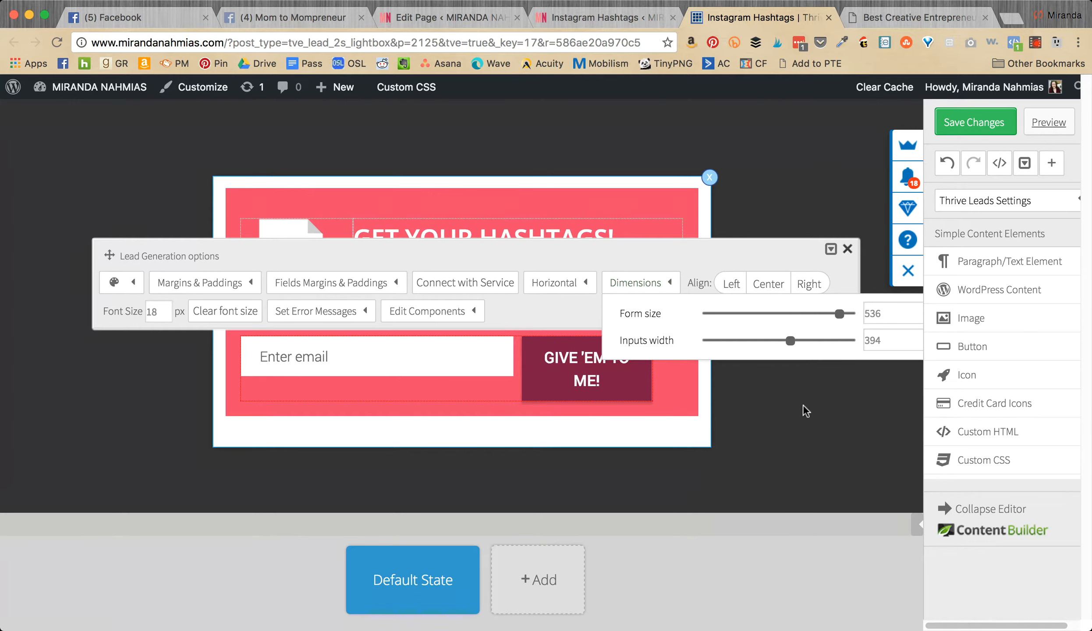
{"action": "left_click", "coordinate": [803, 405]}
{"action": "left_click", "coordinate": [620, 383]}
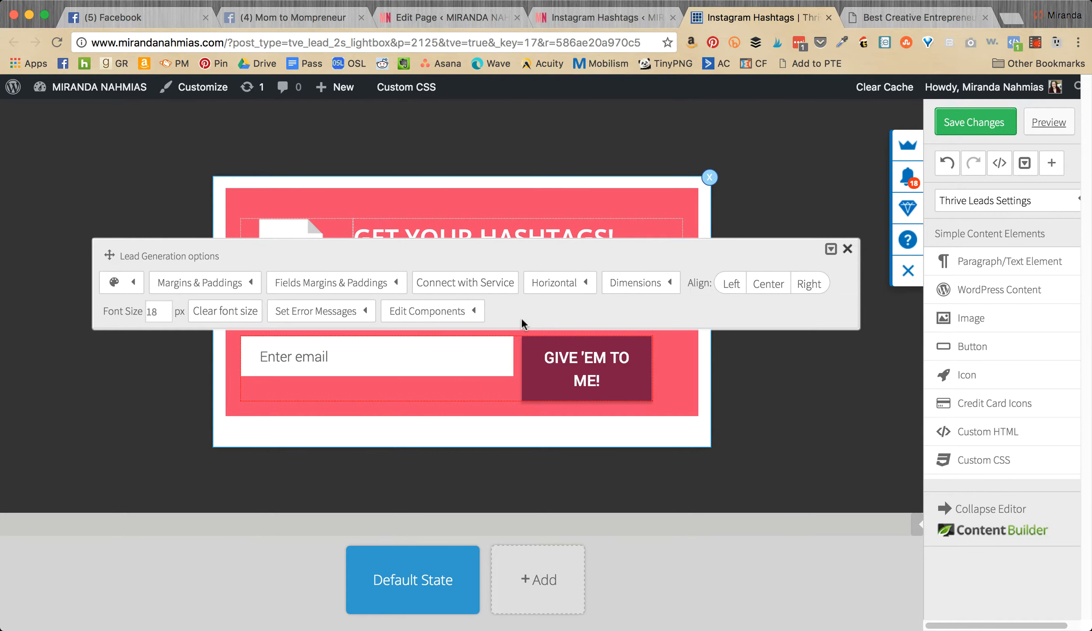
{"action": "left_click", "coordinate": [655, 292]}
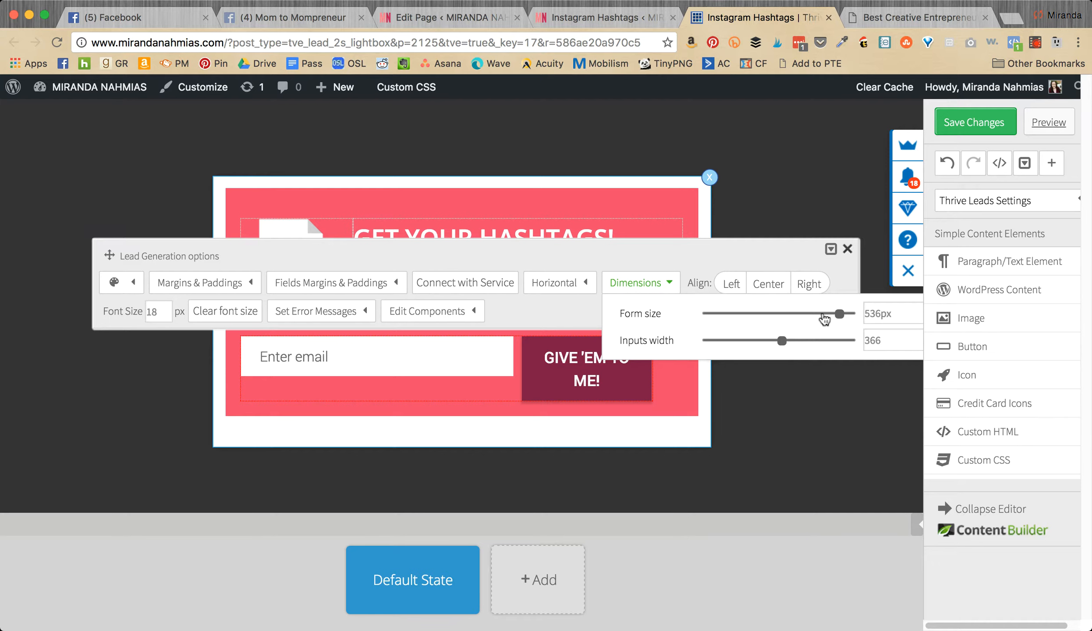
{"action": "left_click_drag", "start_coordinate": [840, 314], "coordinate": [859, 313]}
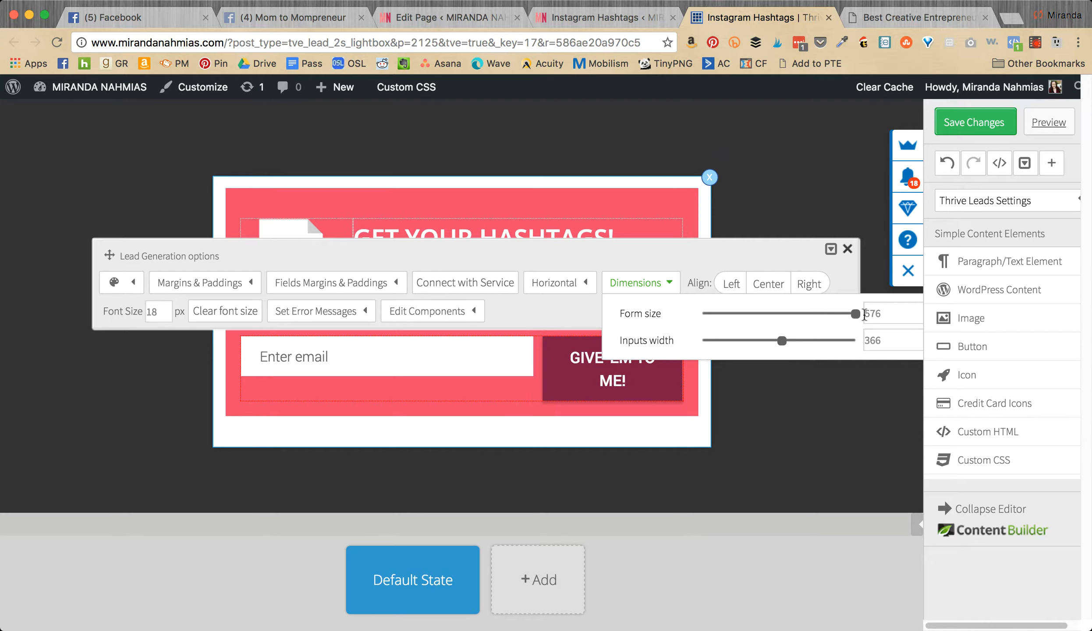
{"action": "left_click_drag", "start_coordinate": [782, 341], "coordinate": [806, 343]}
{"action": "left_click", "coordinate": [705, 414]}
{"action": "left_click", "coordinate": [593, 363]}
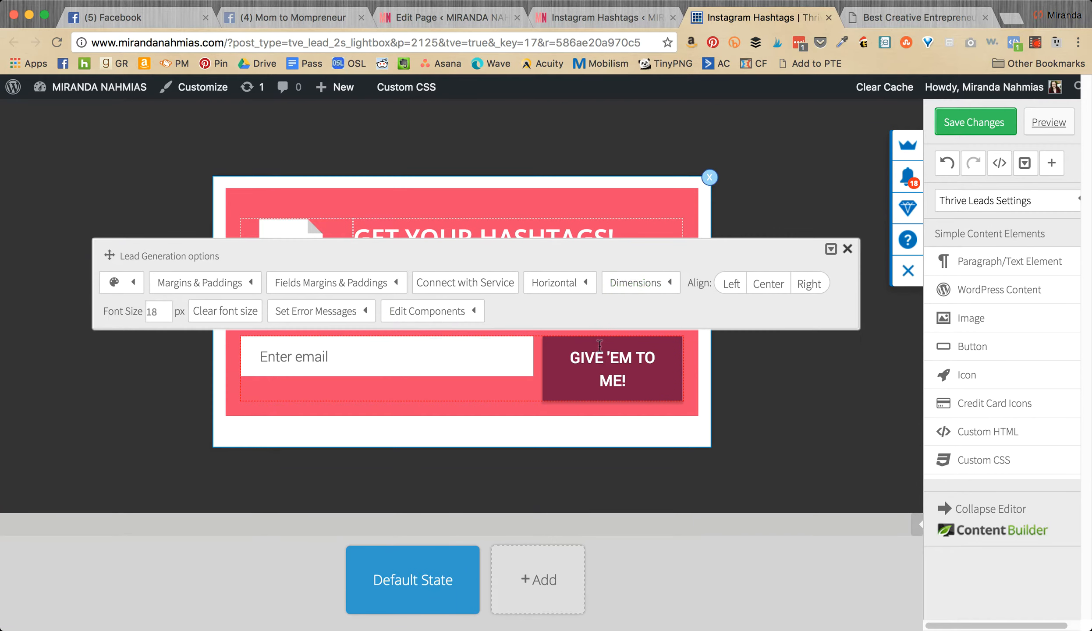
- Set the fields' left and right padding from 25 to 15 px
{"action": "left_click", "coordinate": [423, 313]}
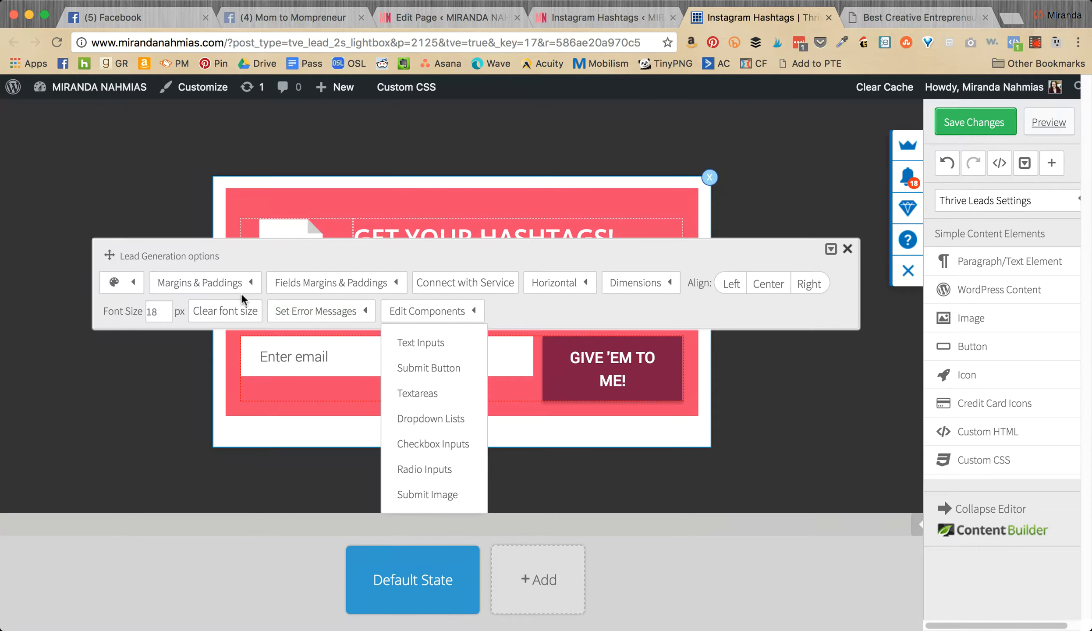
{"action": "left_click", "coordinate": [318, 289]}
{"action": "double_click", "coordinate": [465, 387]}
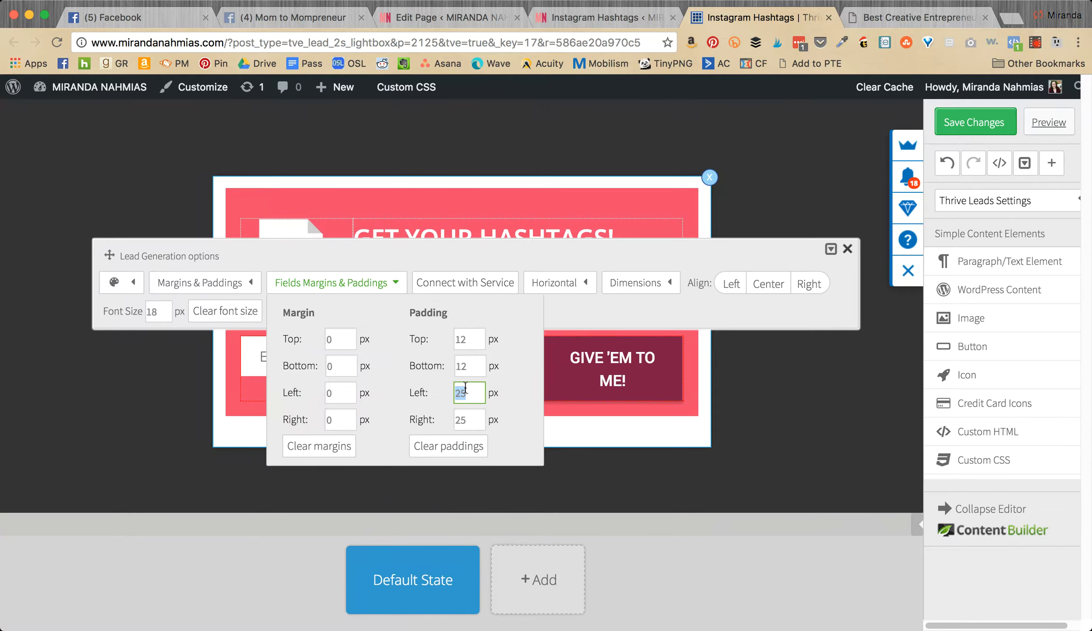
{"action": "type", "text": "20"}
{"action": "double_click", "coordinate": [461, 419]}
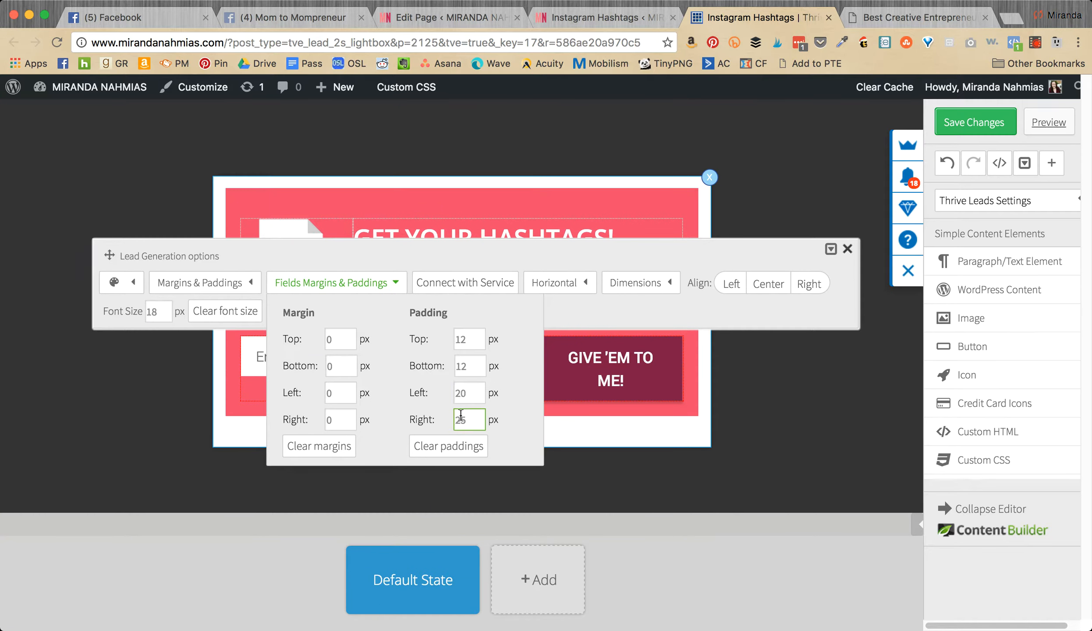
{"action": "type", "text": "2"}
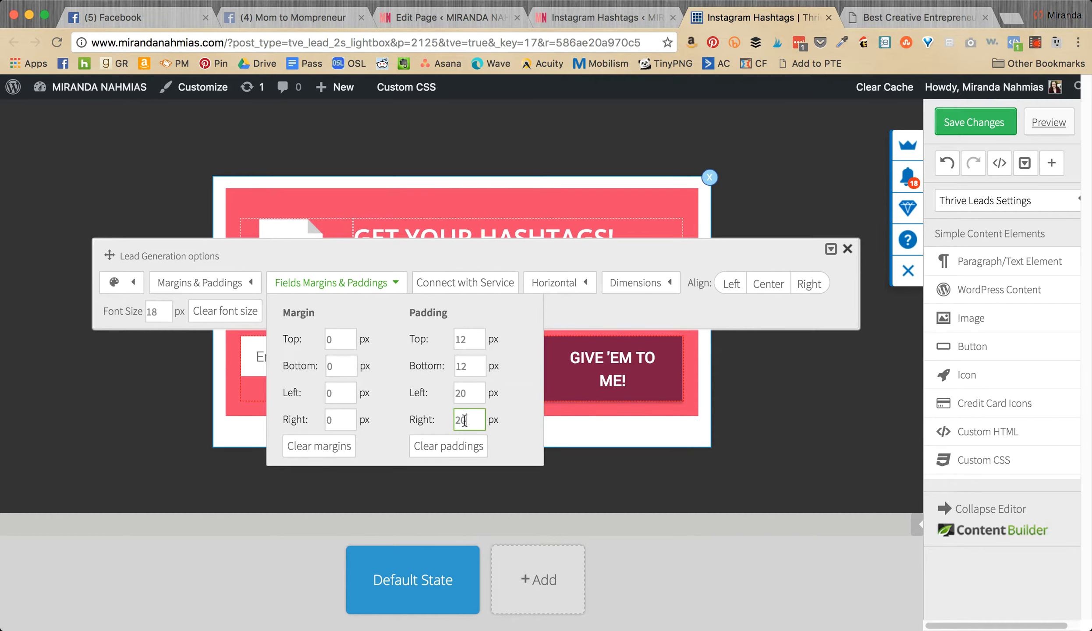
{"action": "double_click", "coordinate": [474, 384]}
{"action": "type", "text": "15"}
{"action": "double_click", "coordinate": [467, 419]}
{"action": "type", "text": "15"}
{"action": "left_click", "coordinate": [834, 416]}
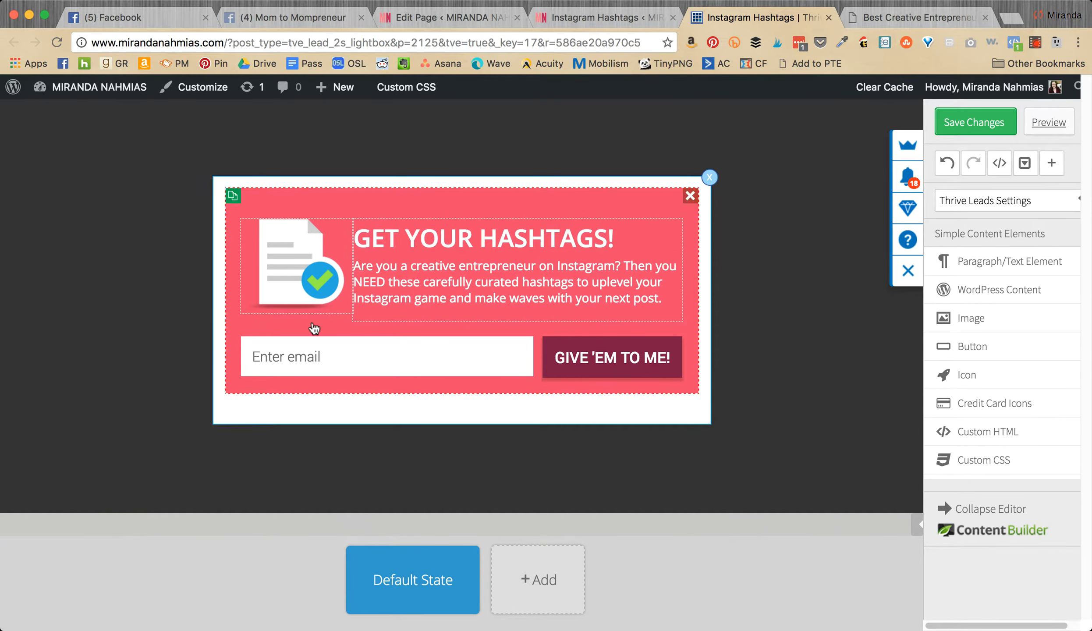
- Review the checklist image and lightbox settings of the popup
{"action": "left_click", "coordinate": [308, 296]}
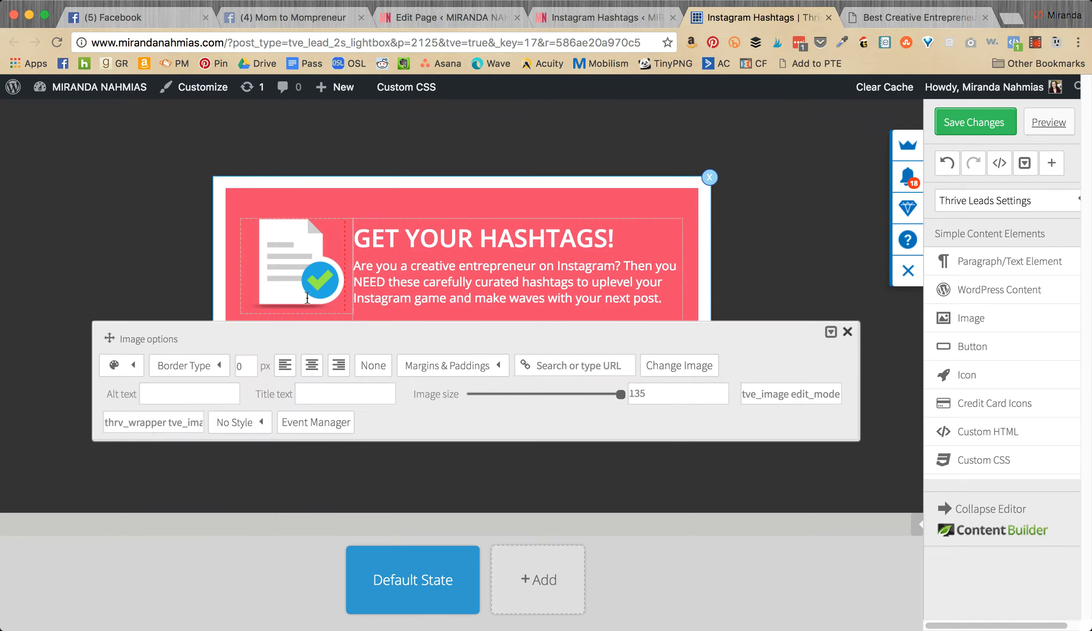
{"action": "left_click", "coordinate": [768, 266]}
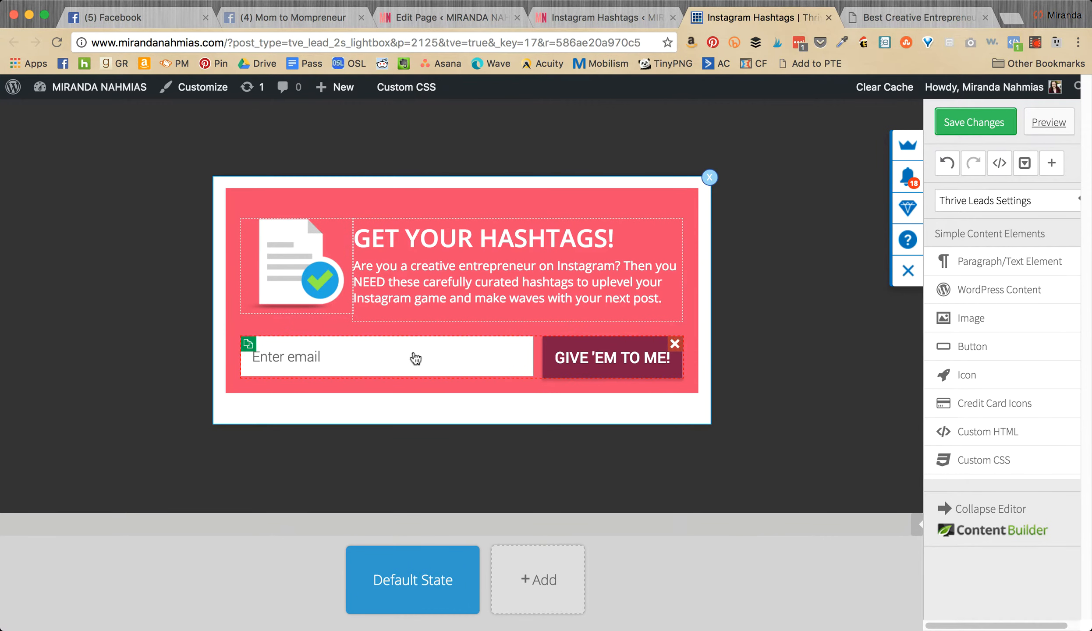
{"action": "left_click", "coordinate": [486, 420]}
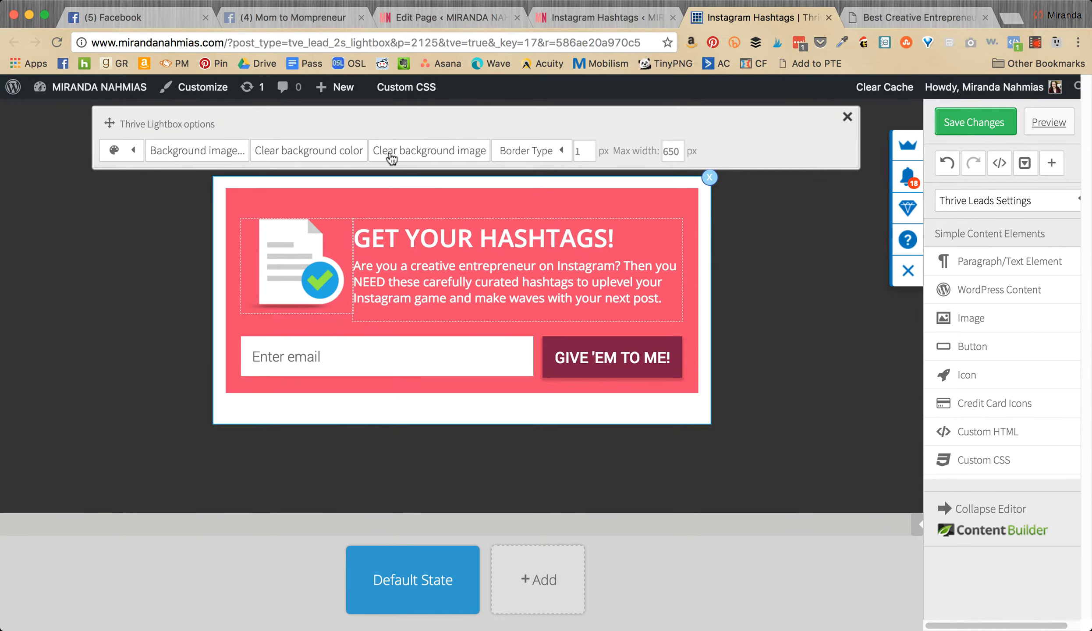
{"action": "left_click", "coordinate": [847, 117]}
- Check the pink content box's margins, paddings and border radius, then save the opt-in popup
{"action": "left_click", "coordinate": [662, 194]}
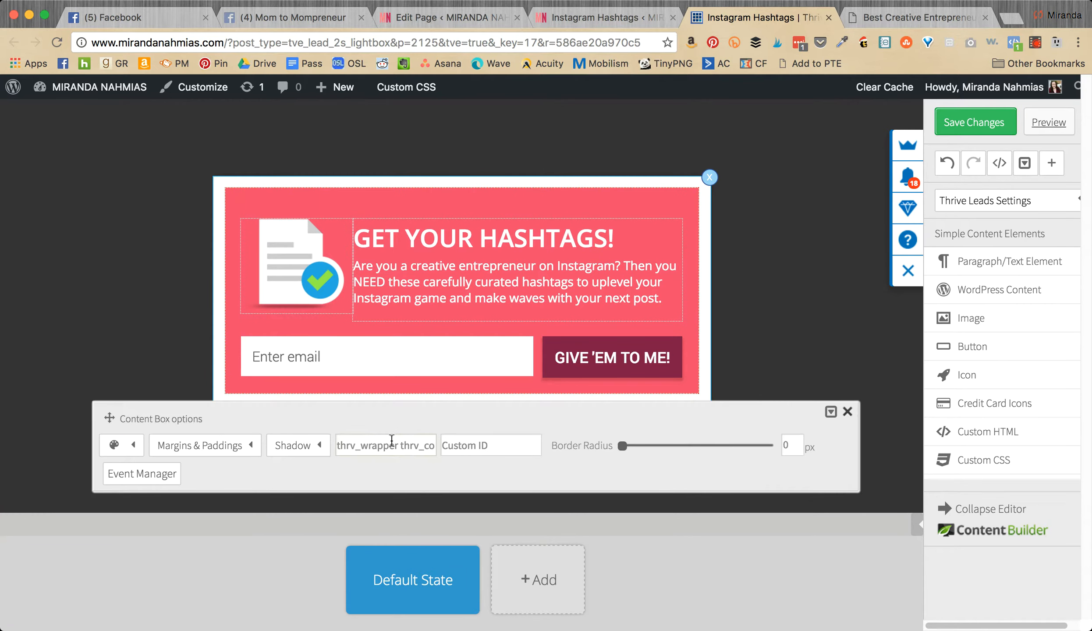
{"action": "left_click", "coordinate": [212, 449]}
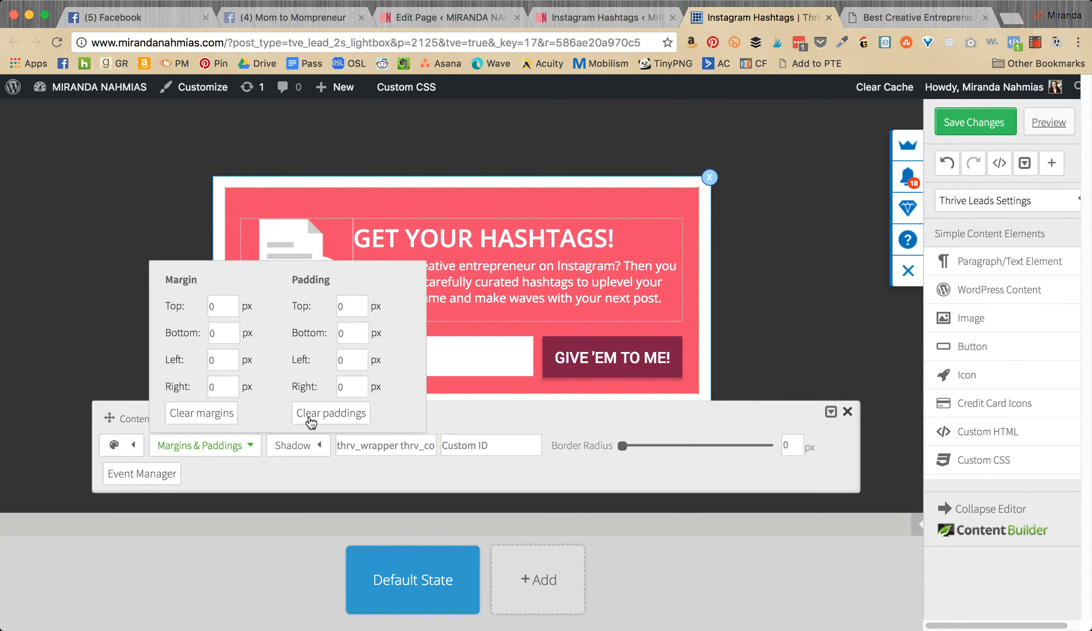
{"action": "mouse_move", "coordinate": [625, 448]}
{"action": "left_mouse_down"}
{"action": "mouse_move", "coordinate": [636, 447]}
{"action": "mouse_move", "coordinate": [626, 447]}
{"action": "left_mouse_up"}
{"action": "left_click", "coordinate": [732, 232]}
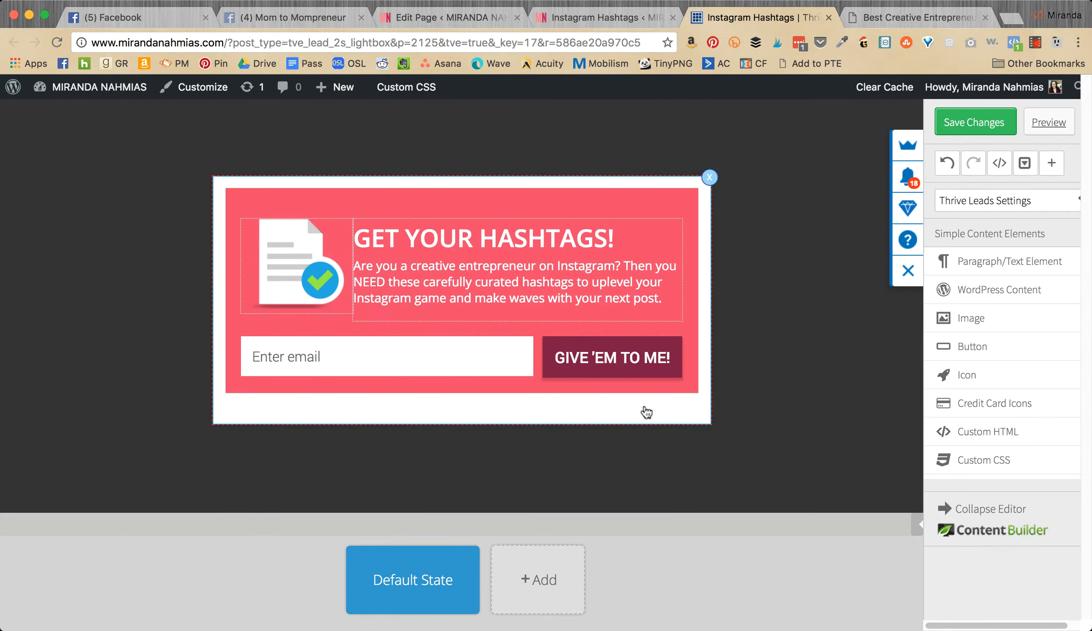
{"action": "left_click", "coordinate": [646, 388]}
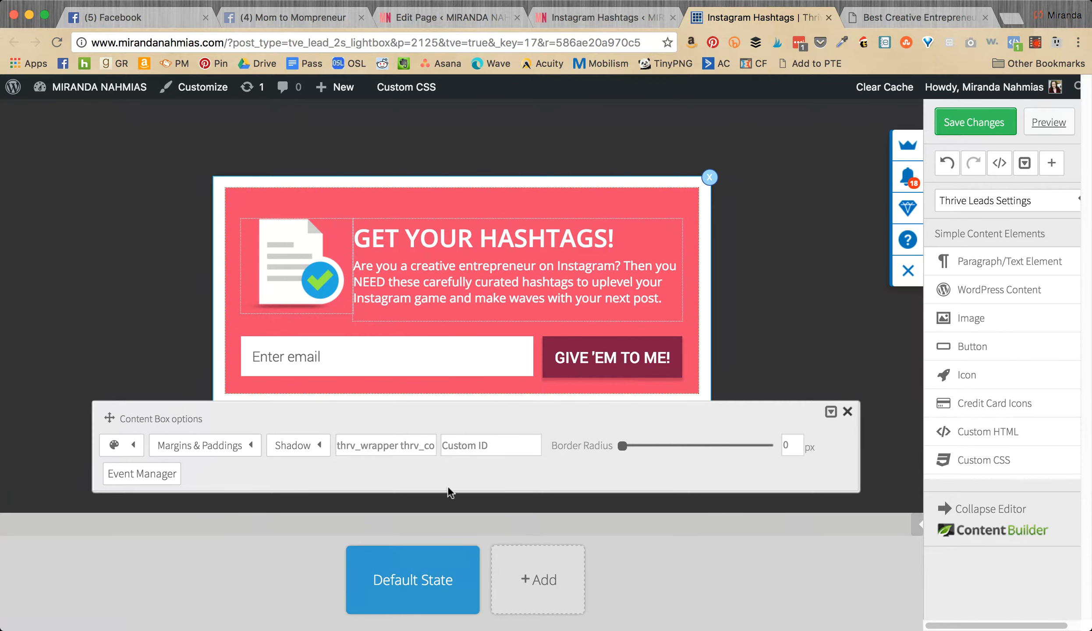
{"action": "left_click", "coordinate": [209, 456]}
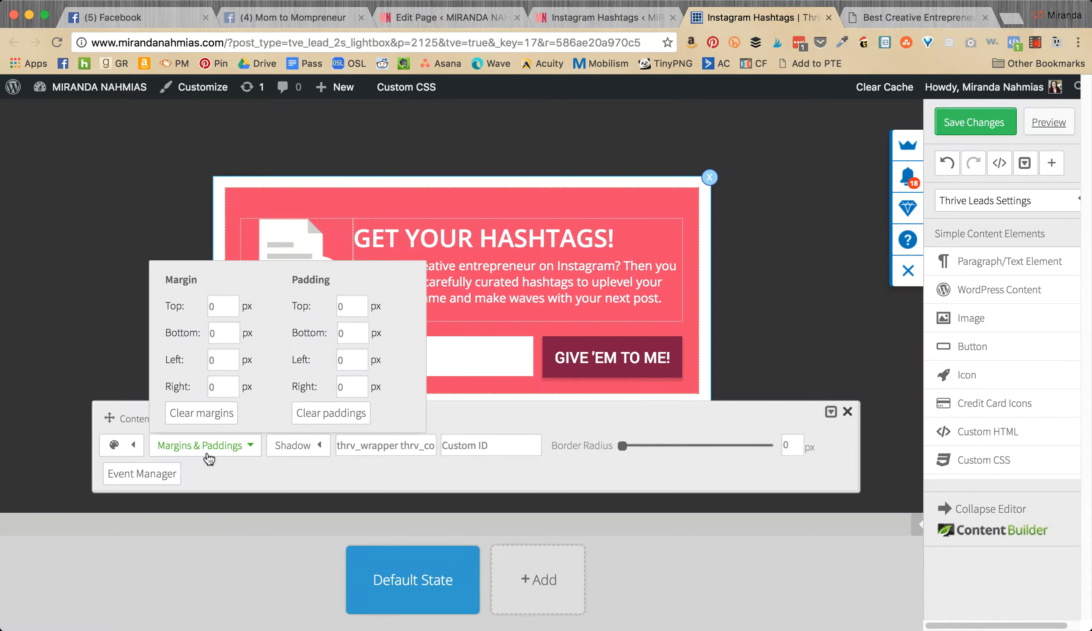
{"action": "left_click", "coordinate": [448, 418]}
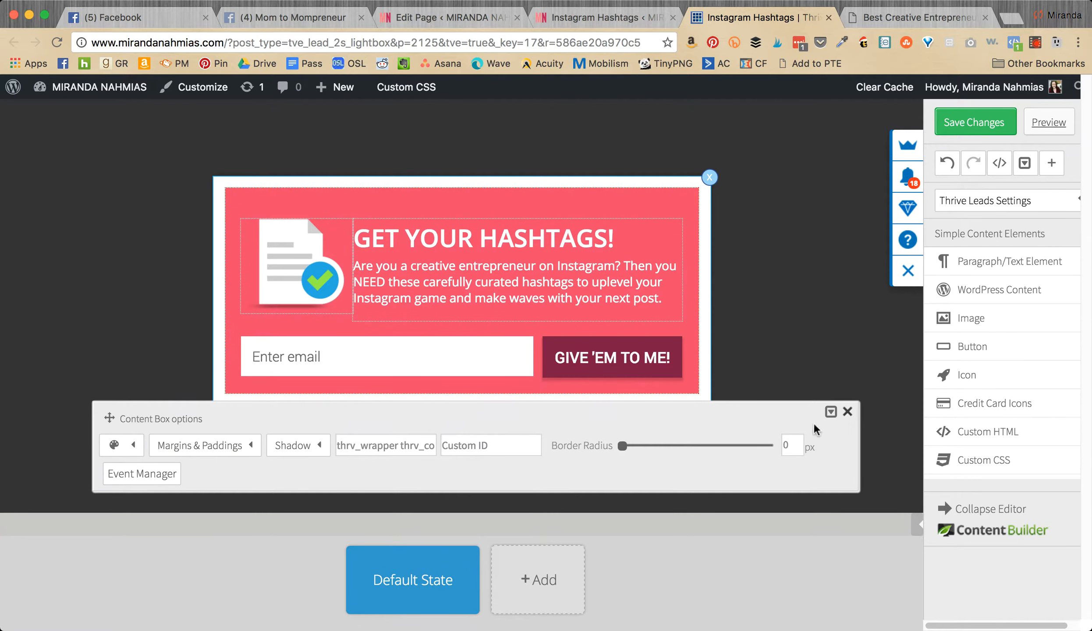
{"action": "left_click", "coordinate": [848, 412]}
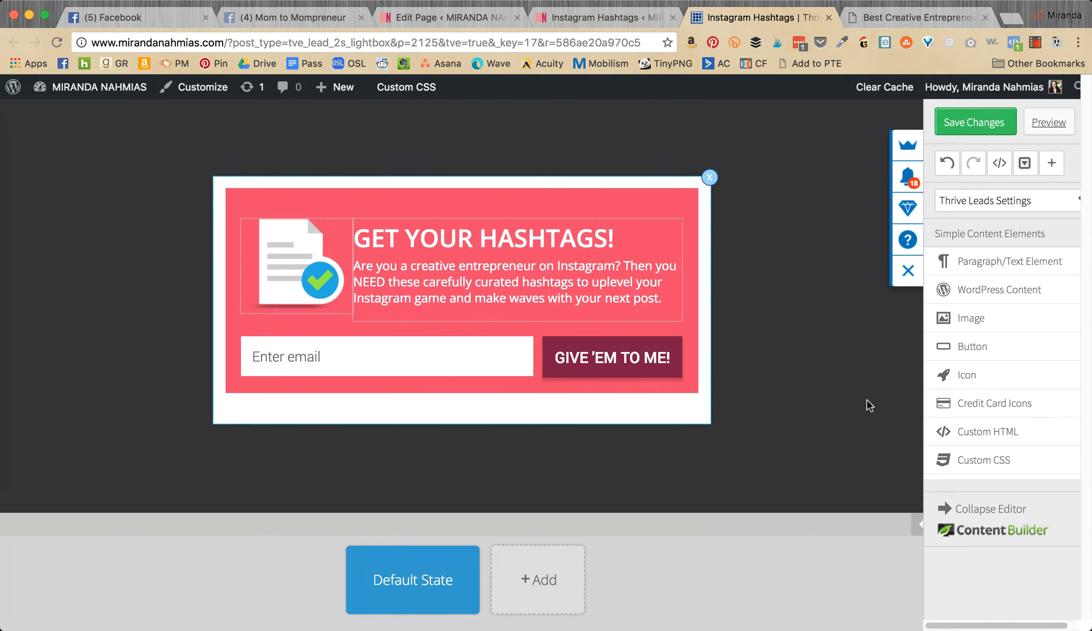
{"action": "left_click", "coordinate": [983, 126]}
- In a new browser tab, log in to the ActiveCampaign account with autofilled details
{"action": "left_click", "coordinate": [1009, 19]}
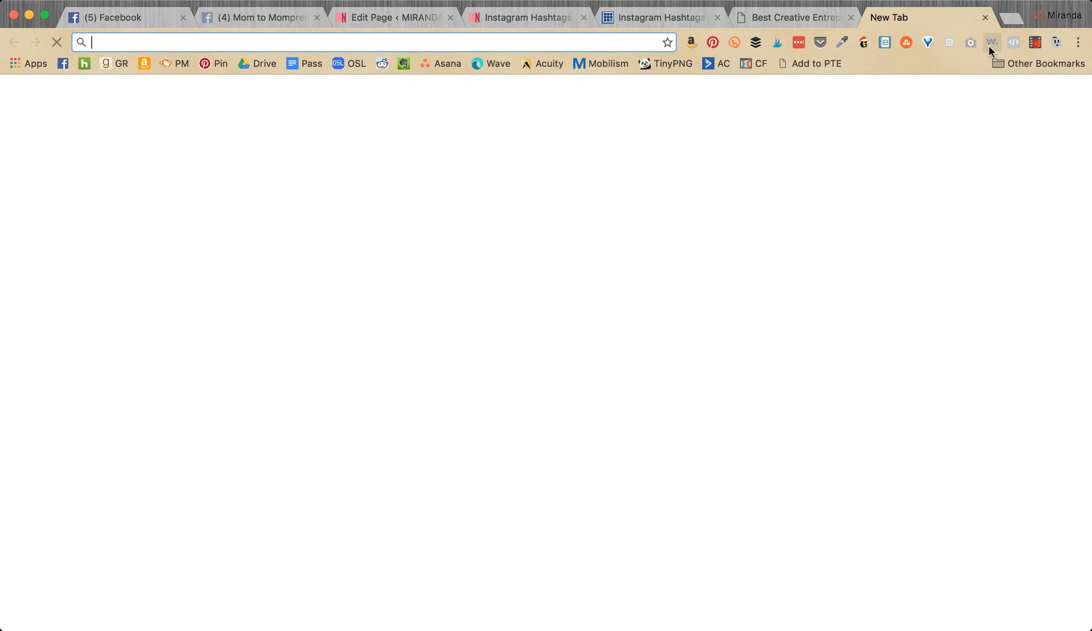
{"action": "type", "text": "miran"}
{"action": "key", "text": "Return"}
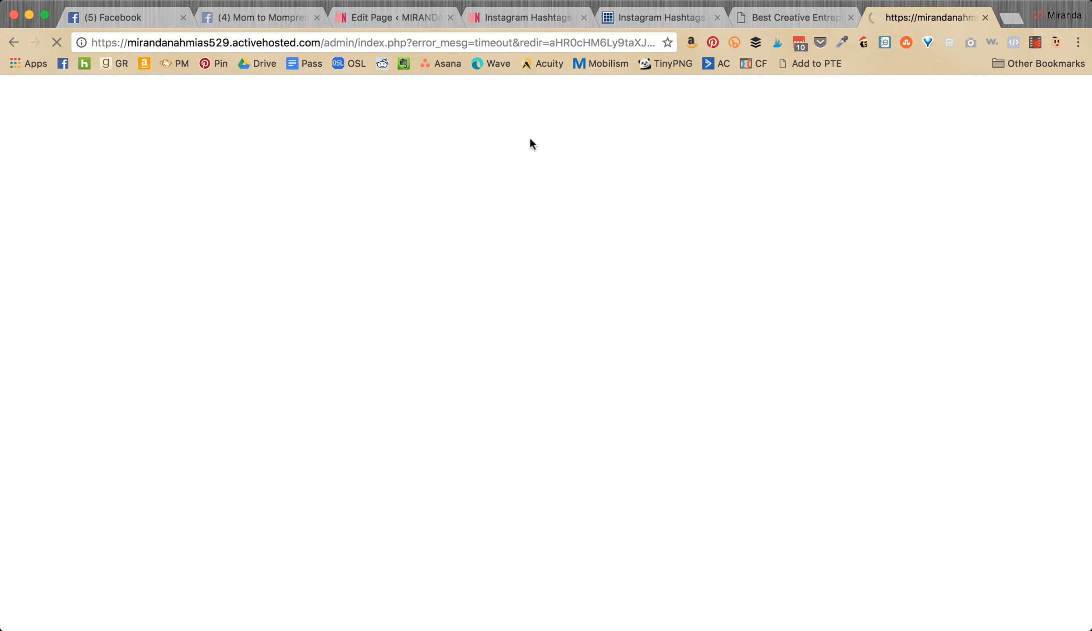
{"action": "key", "text": "super+backslash"}
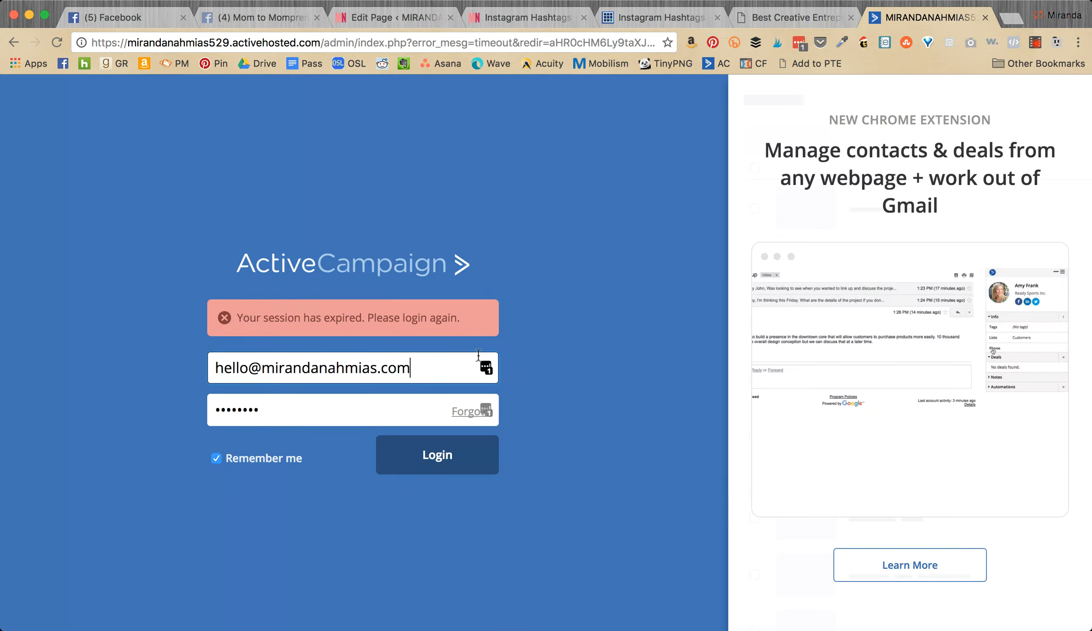
{"action": "left_click", "coordinate": [442, 454]}
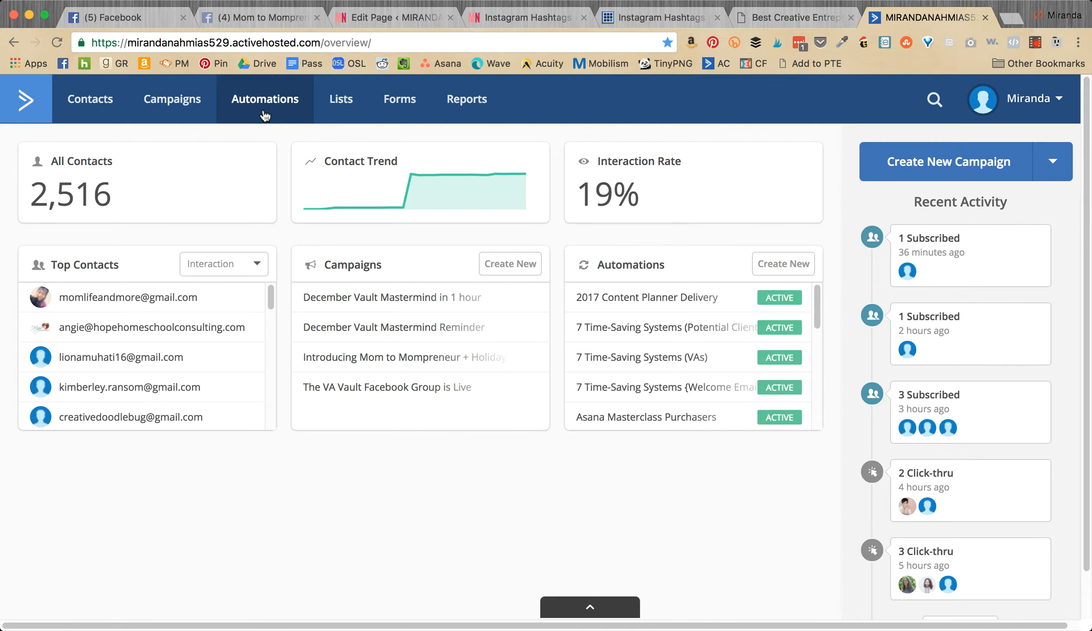
- From Lists > Everybody, open Manage Tags and locate Best Creative Entrepreneur Hashtags with 48 contacts
{"action": "left_click", "coordinate": [328, 106]}
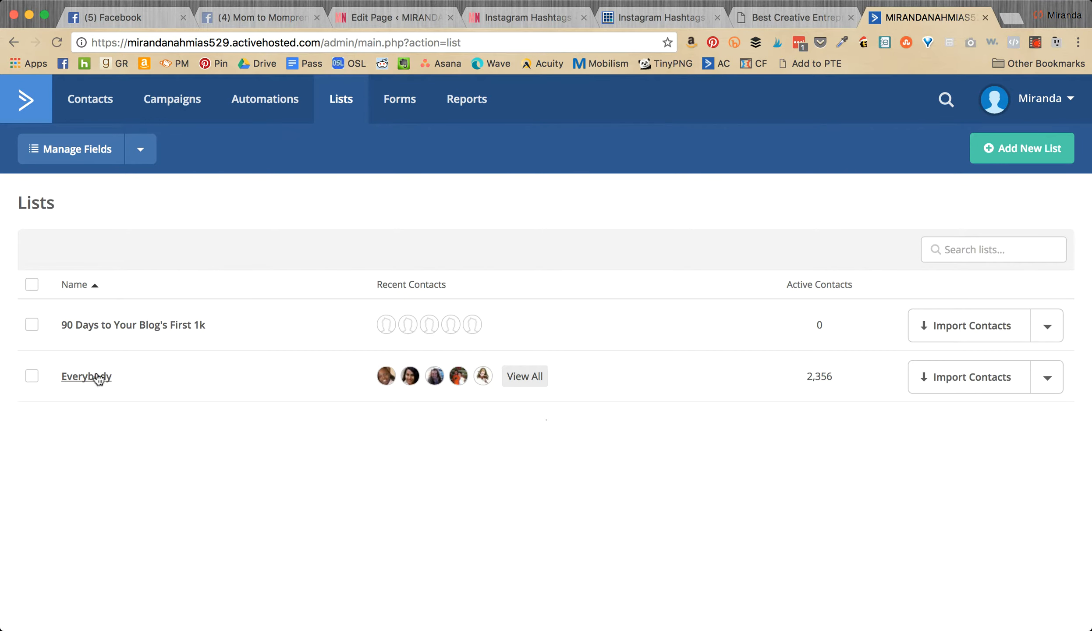
{"action": "left_click", "coordinate": [98, 378]}
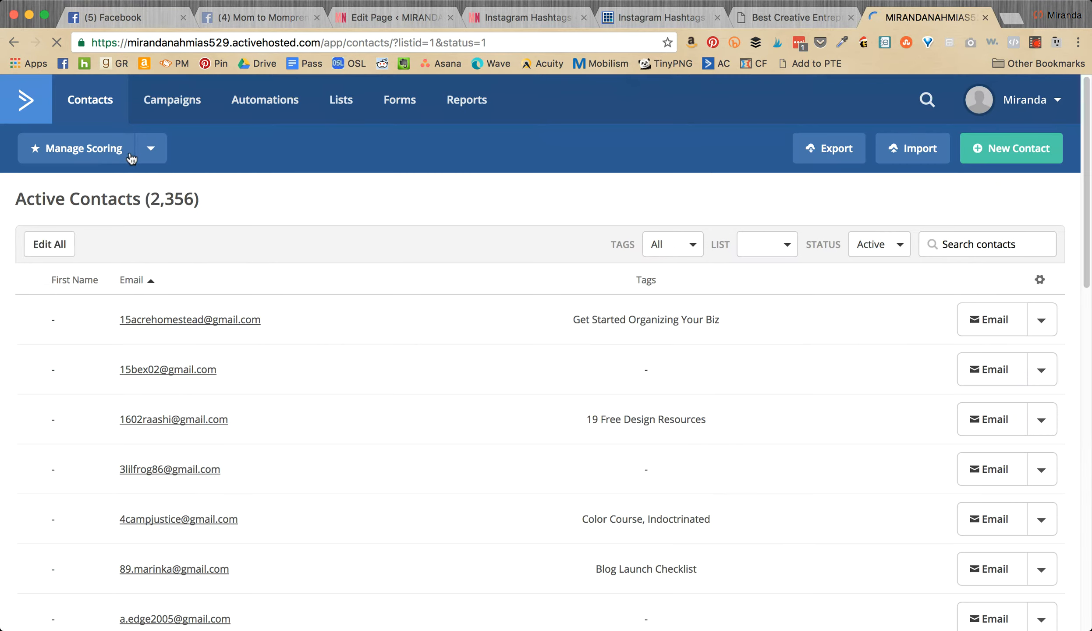
{"action": "left_click", "coordinate": [150, 148]}
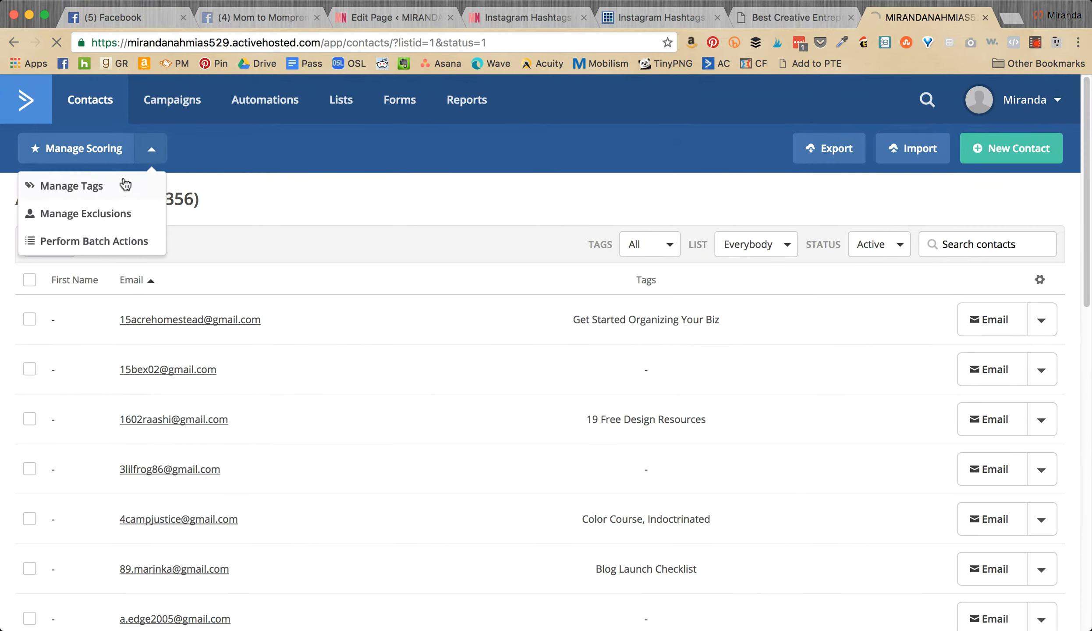
{"action": "left_click", "coordinate": [126, 184]}
{"action": "scroll", "coordinate": [380, 350], "scroll_direction": "down", "scroll_amount": 3}
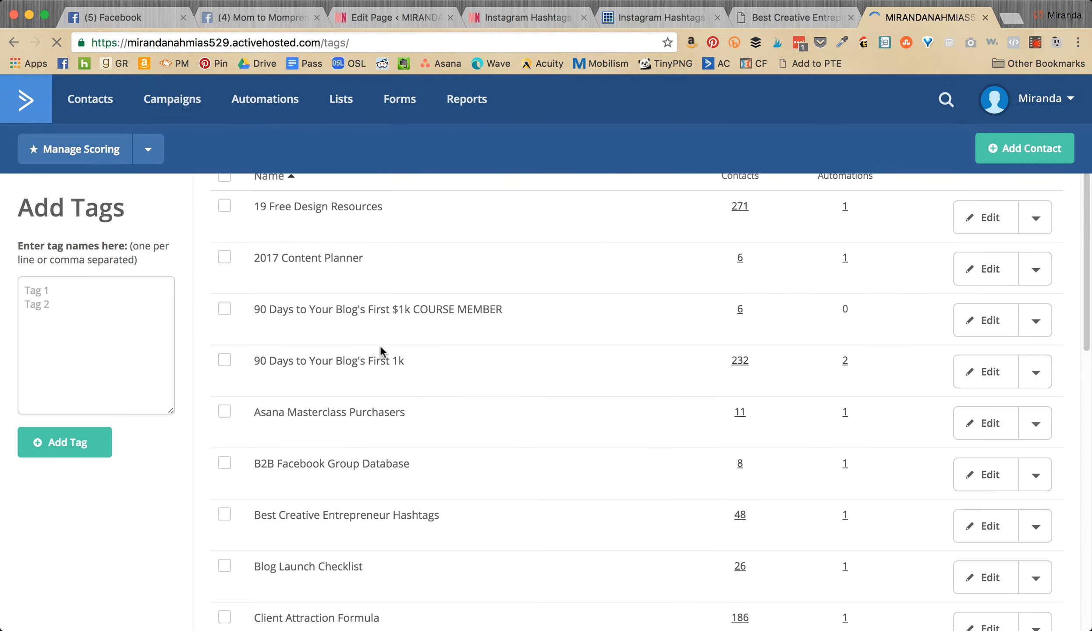
{"action": "scroll", "coordinate": [381, 344], "scroll_direction": "down", "scroll_amount": 5}
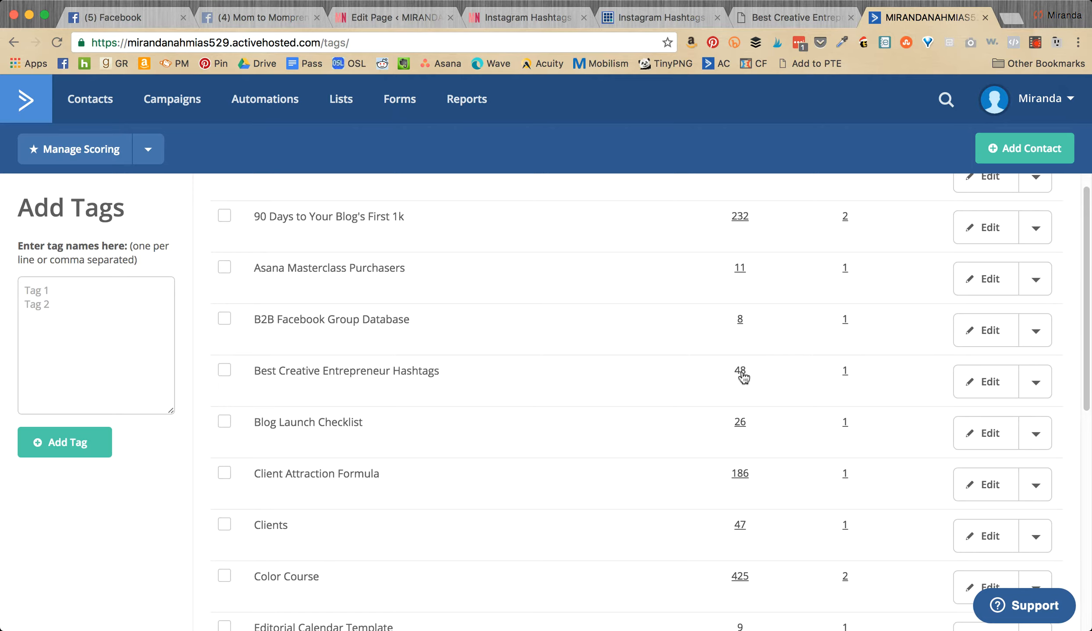
{"action": "scroll", "coordinate": [677, 341], "scroll_direction": "up", "scroll_amount": 5}
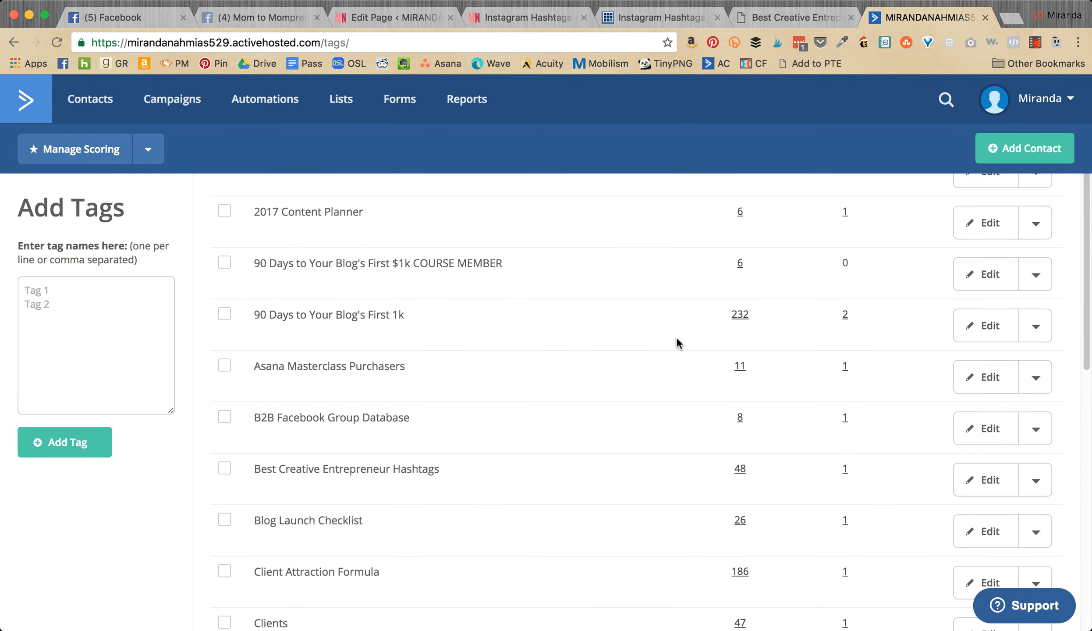
{"action": "scroll", "coordinate": [677, 339], "scroll_direction": "down", "scroll_amount": 8}
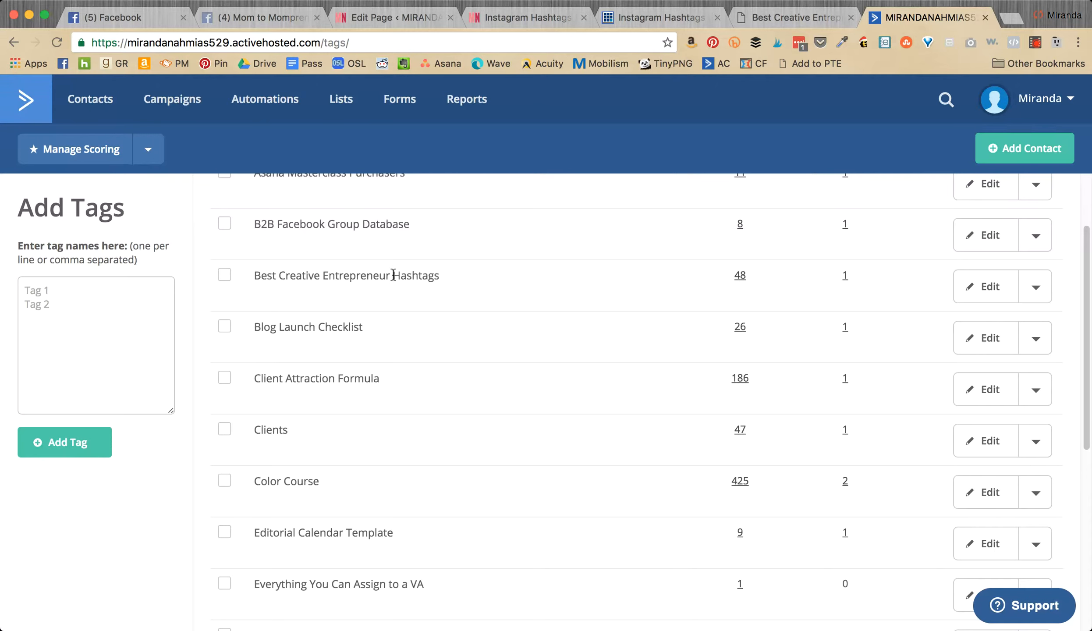
{"action": "left_click_drag", "start_coordinate": [468, 280], "coordinate": [260, 277]}
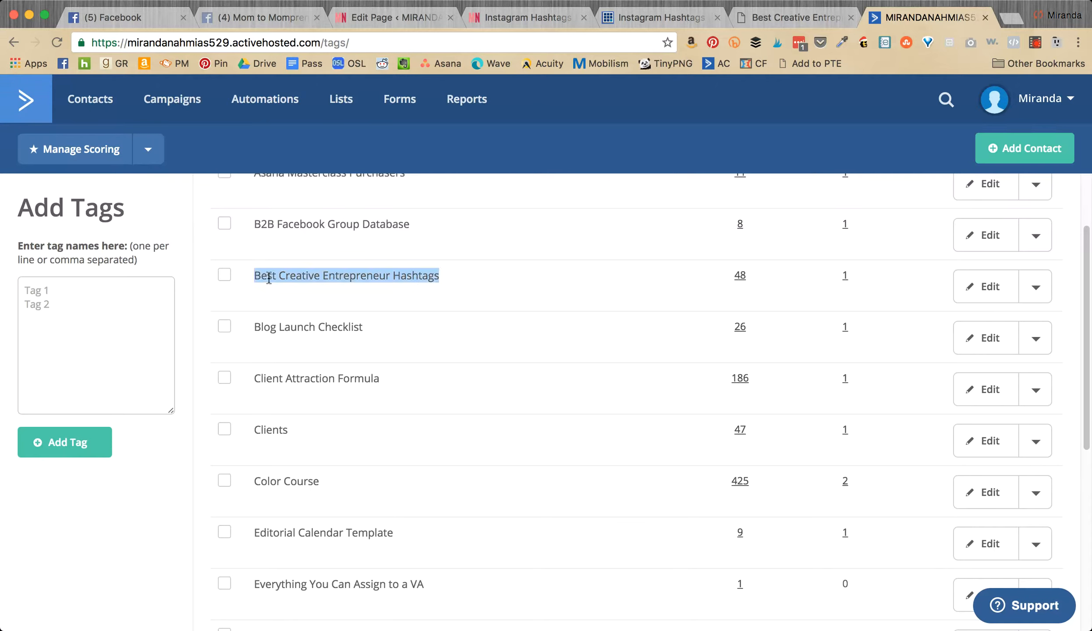
{"action": "left_click", "coordinate": [422, 292]}
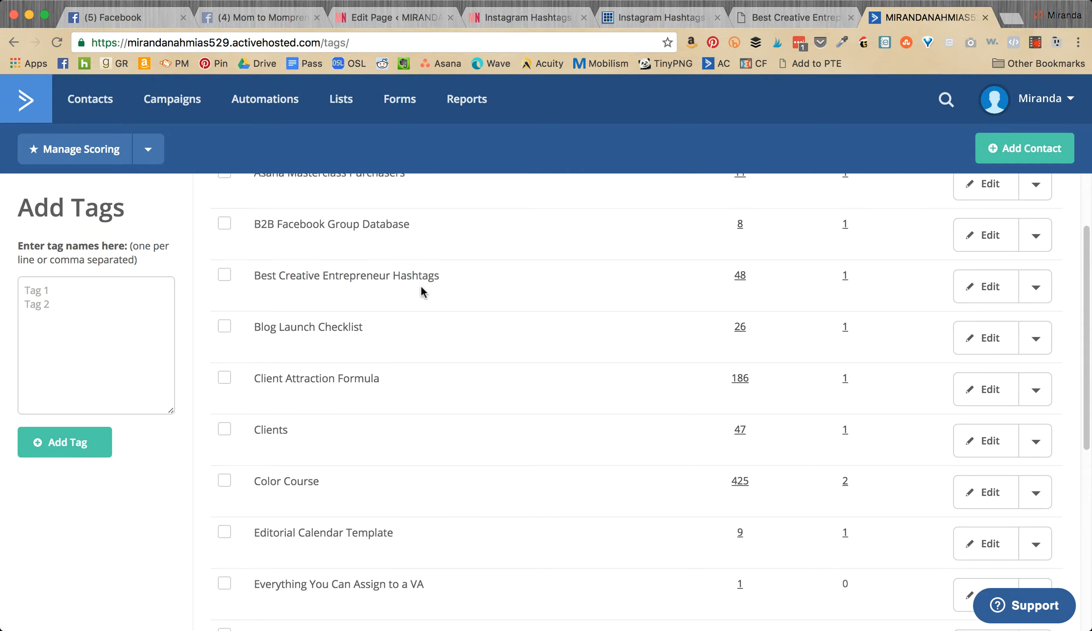
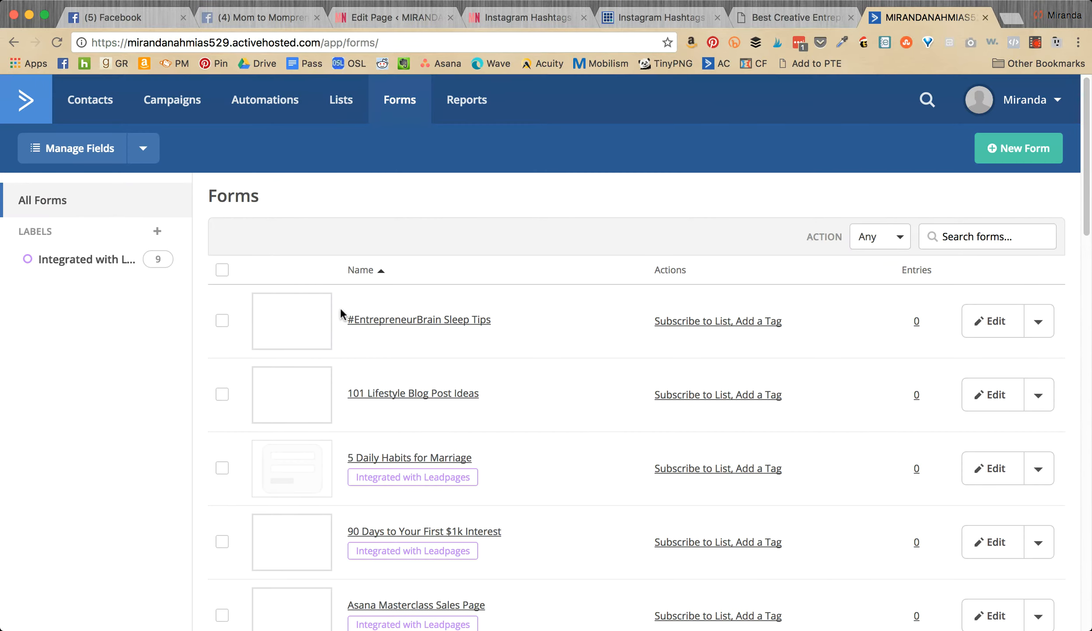
- Find the Best Creative Entrepreneur Hashtags form in ActiveCampaign, then return to the Instagram Hashtags API connection settings
{"action": "scroll", "coordinate": [344, 309], "scroll_direction": "down", "scroll_amount": 5}
{"action": "scroll", "coordinate": [346, 311], "scroll_direction": "down", "scroll_amount": 2}
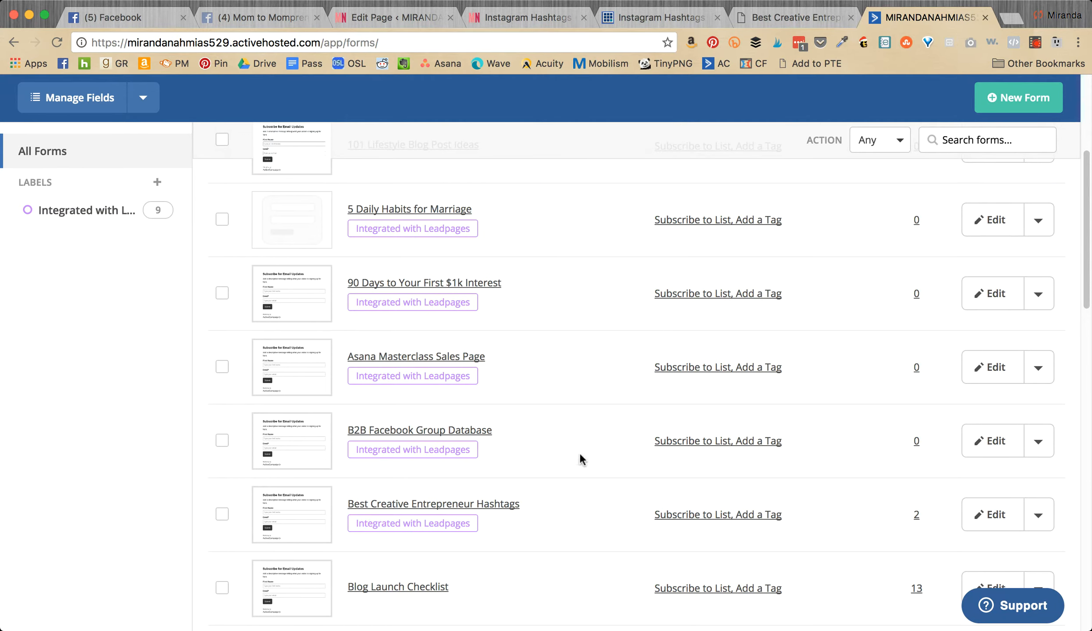
{"action": "left_click", "coordinate": [757, 24]}
{"action": "left_click", "coordinate": [626, 19]}
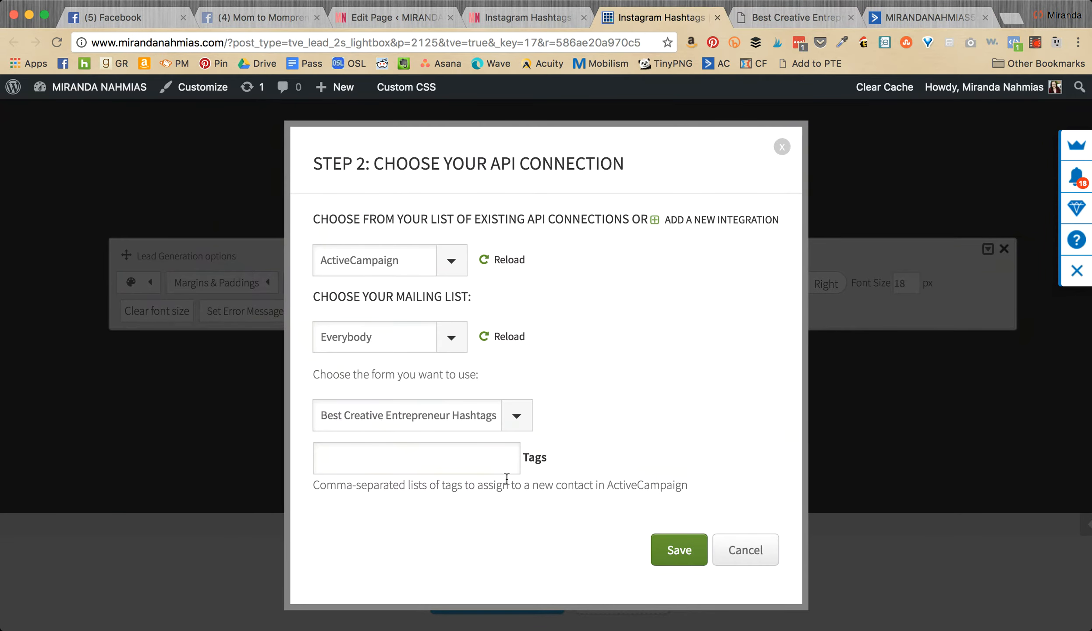
- Save the ActiveCampaign connection using the Everybody list and Best Creative Entrepreneur Hashtags form
{"action": "left_click", "coordinate": [674, 553]}
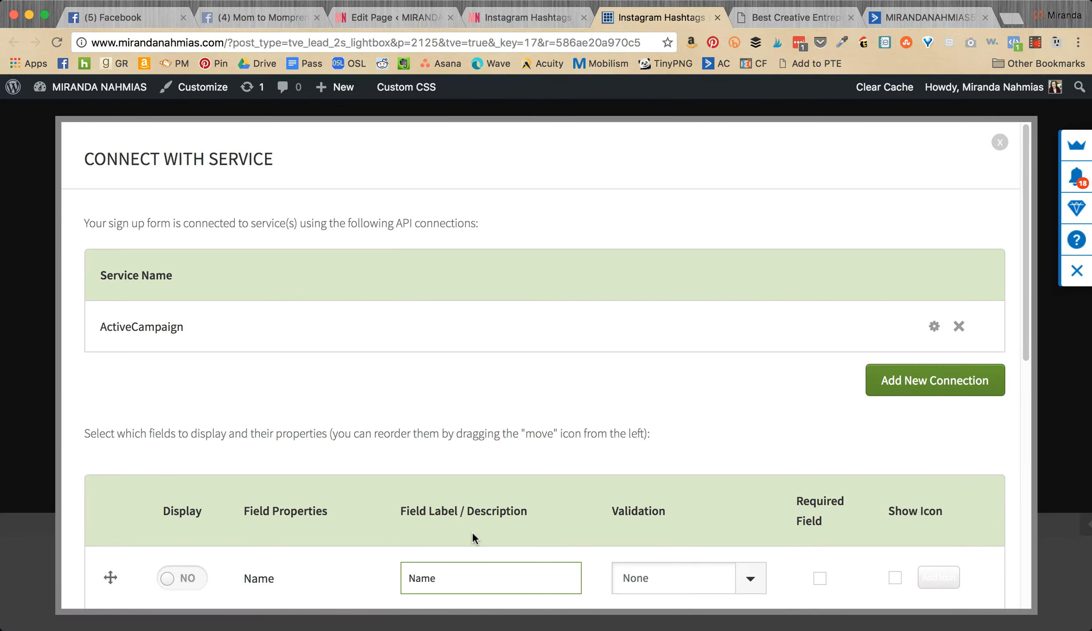
{"action": "scroll", "coordinate": [492, 407], "scroll_direction": "down", "scroll_amount": 1}
{"action": "scroll", "coordinate": [493, 406], "scroll_direction": "down", "scroll_amount": 12}
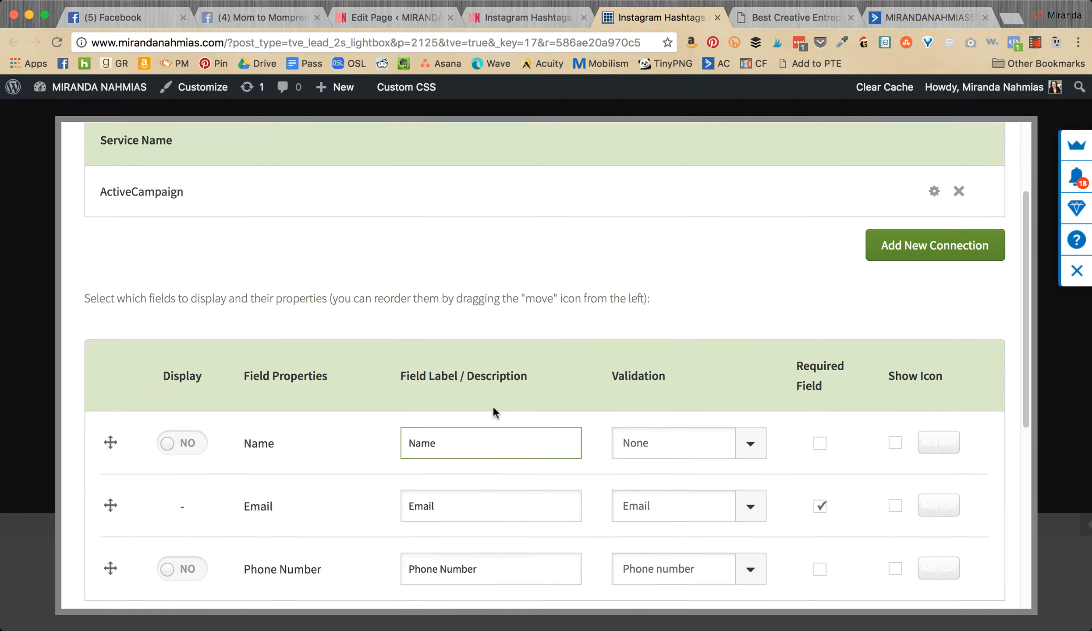
{"action": "left_click", "coordinate": [882, 505]}
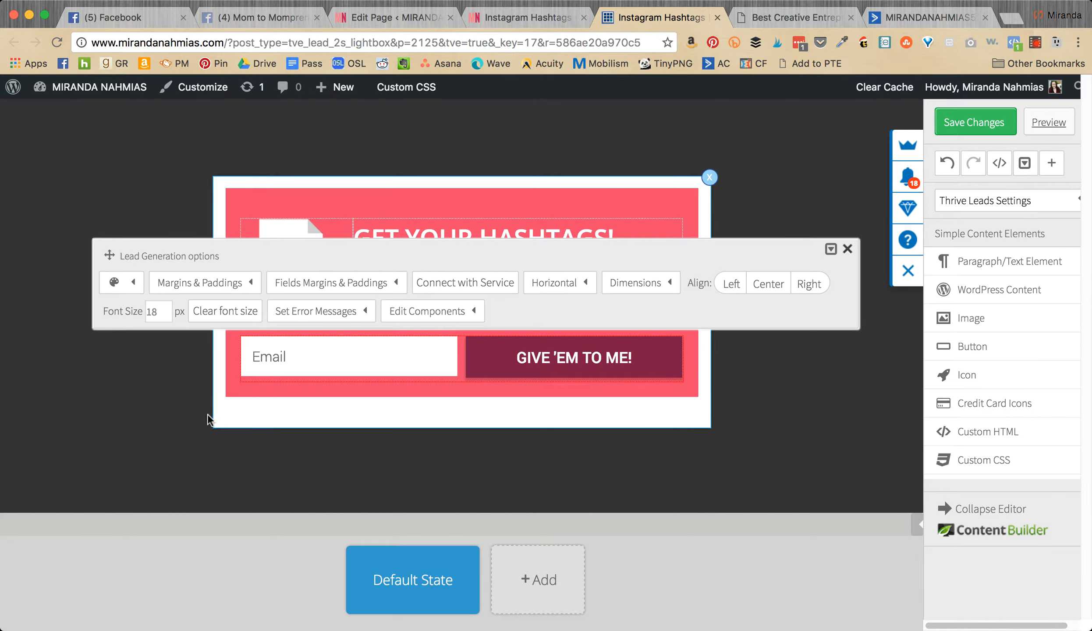
- Close the lead generation options, save the opt-in design changes, and close the editor tab
{"action": "left_click", "coordinate": [848, 249]}
{"action": "left_click", "coordinate": [995, 119]}
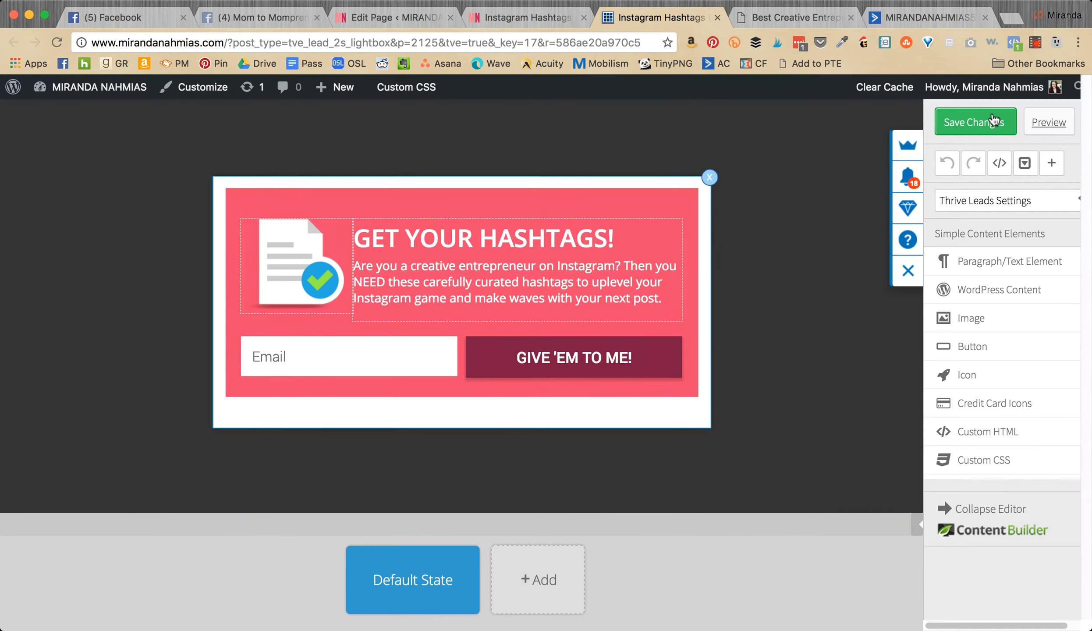
{"action": "left_click", "coordinate": [718, 18]}
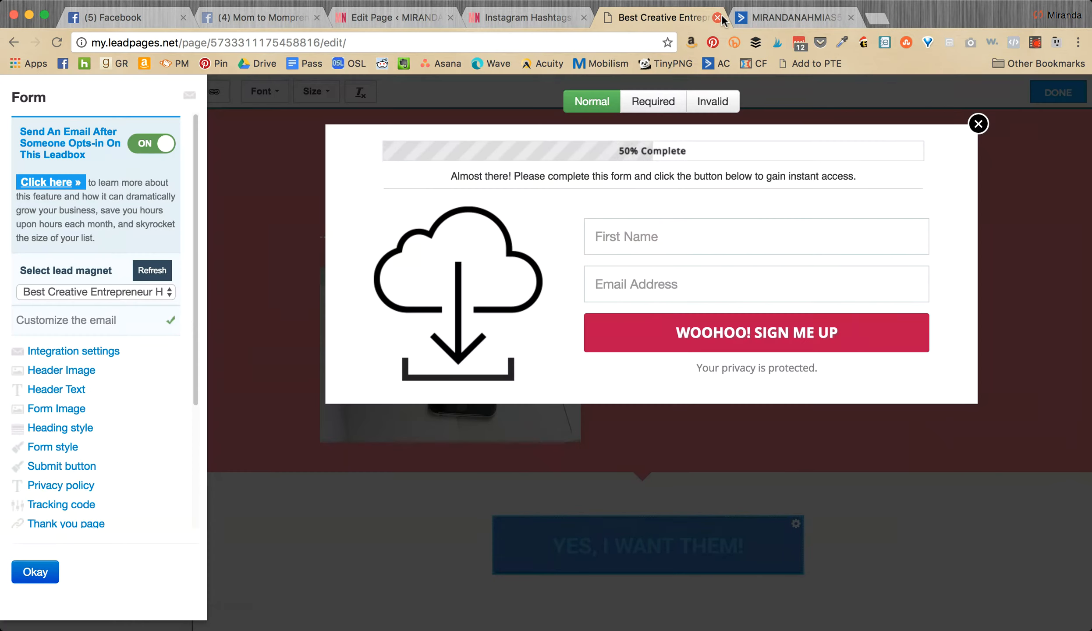
- Return to the Thrive Leads dashboard, review the ThriveBoxes list, and start a blank browser tab
{"action": "left_click", "coordinate": [505, 20]}
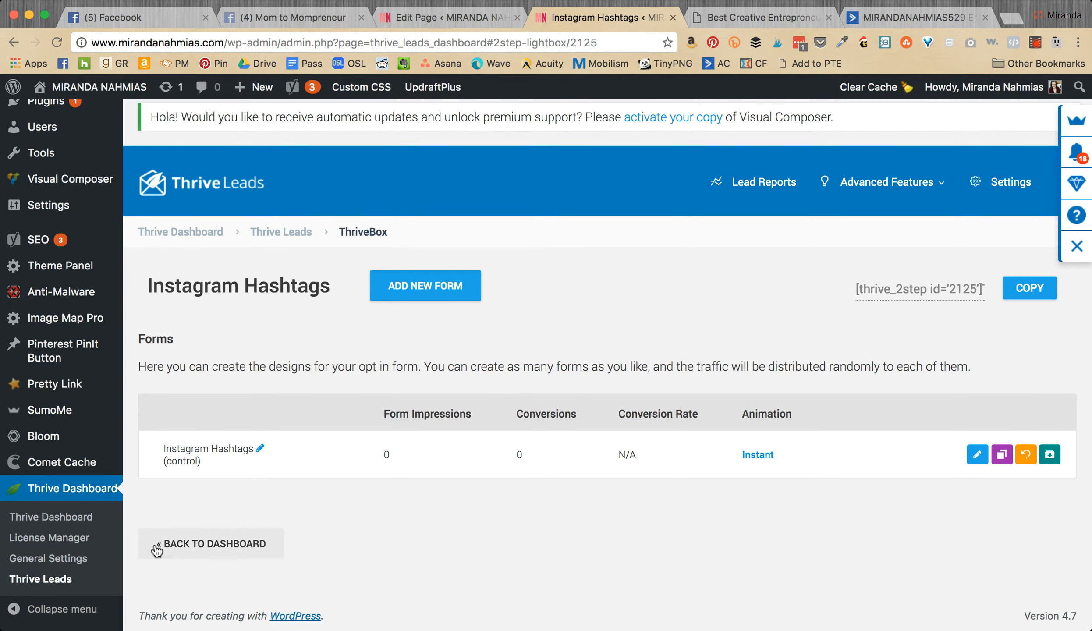
{"action": "left_click", "coordinate": [214, 544]}
{"action": "scroll", "coordinate": [214, 550], "scroll_direction": "down", "scroll_amount": 10}
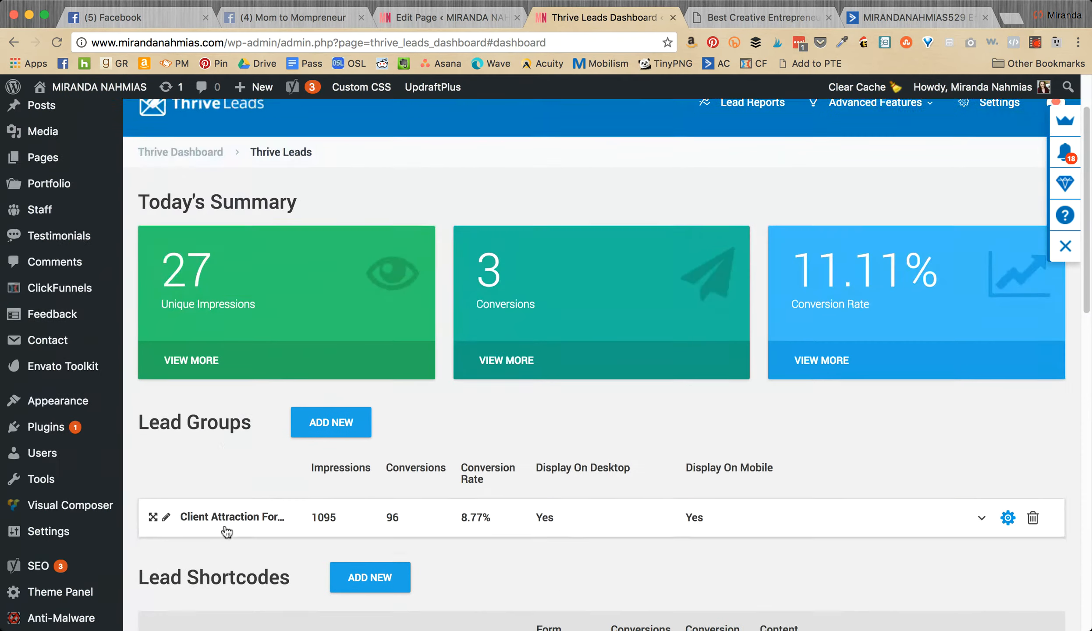
{"action": "scroll", "coordinate": [229, 522], "scroll_direction": "down", "scroll_amount": 5}
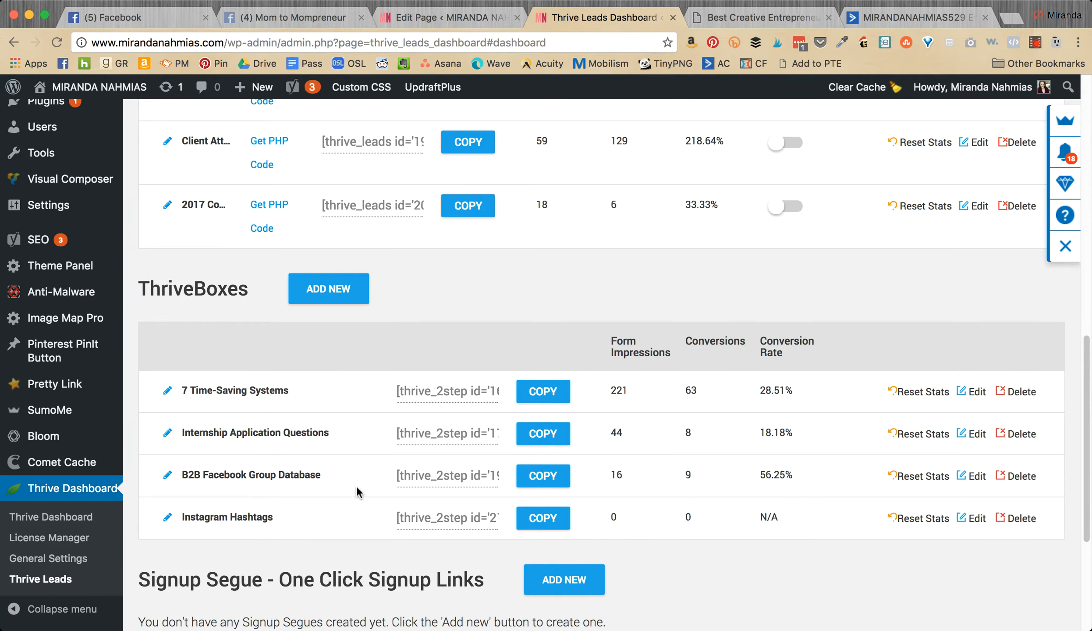
{"action": "left_click_drag", "start_coordinate": [320, 476], "coordinate": [179, 476]}
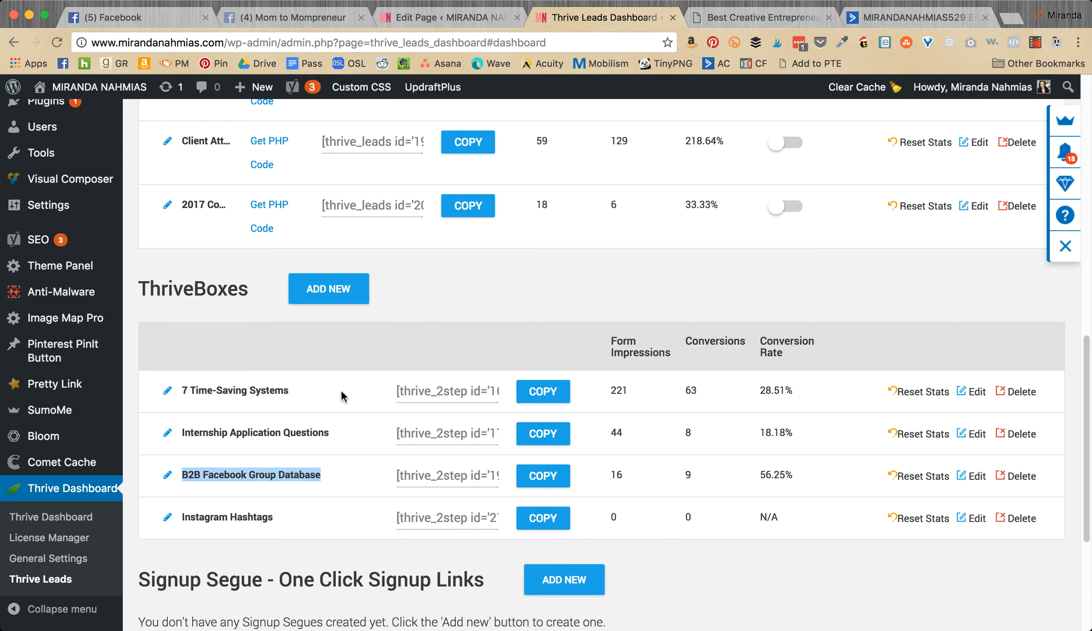
{"action": "left_click", "coordinate": [316, 493]}
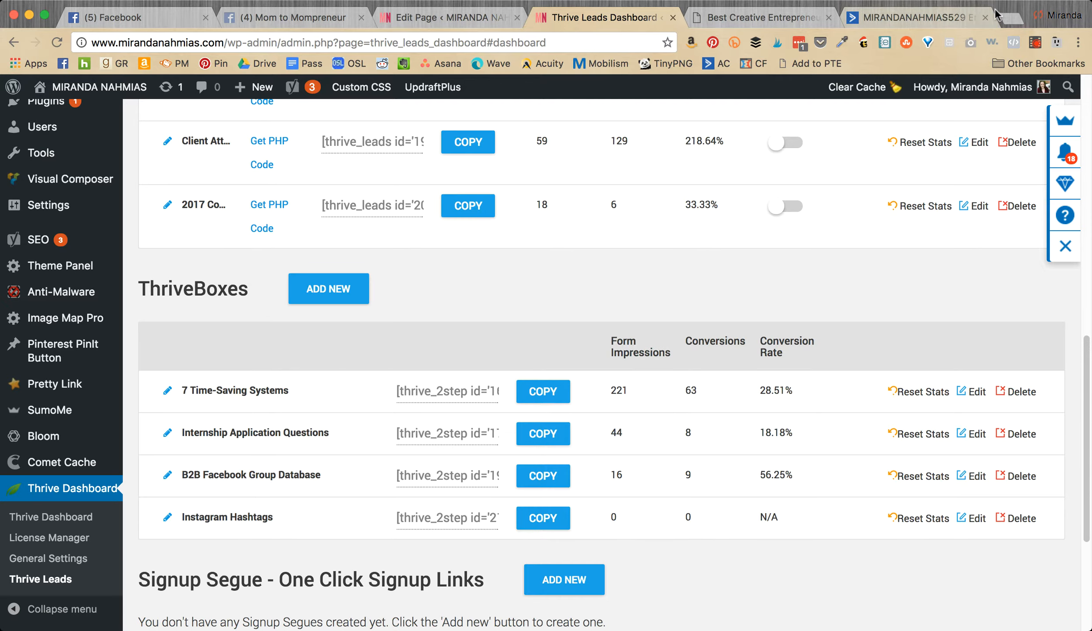
{"action": "left_click", "coordinate": [1010, 18]}
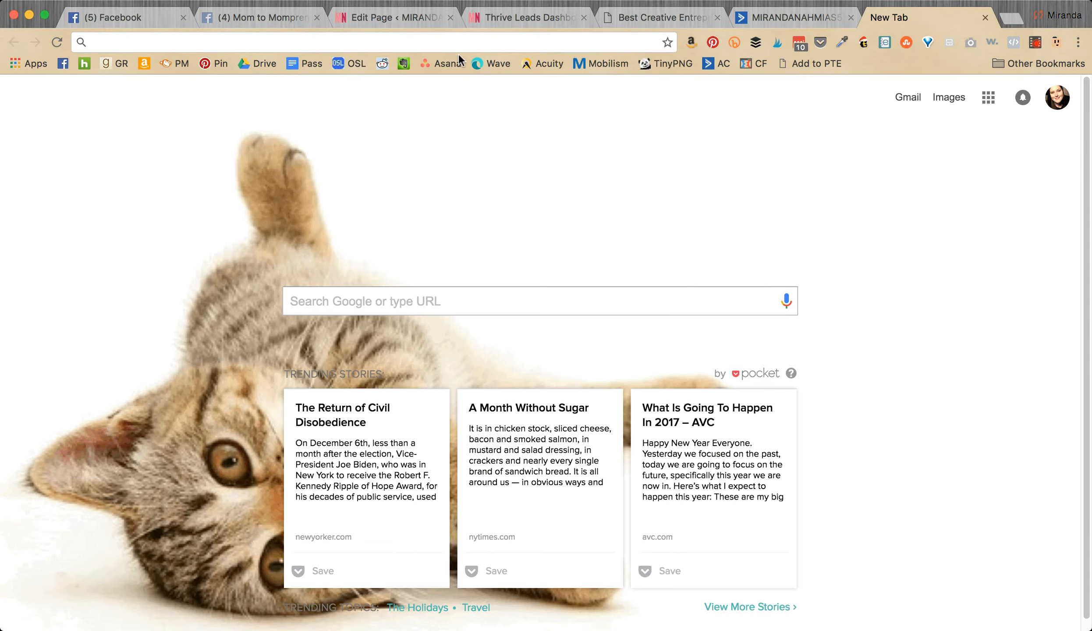
- Search Google Drive for 'important' and open the Important Links spreadsheet
{"action": "left_click", "coordinate": [257, 70]}
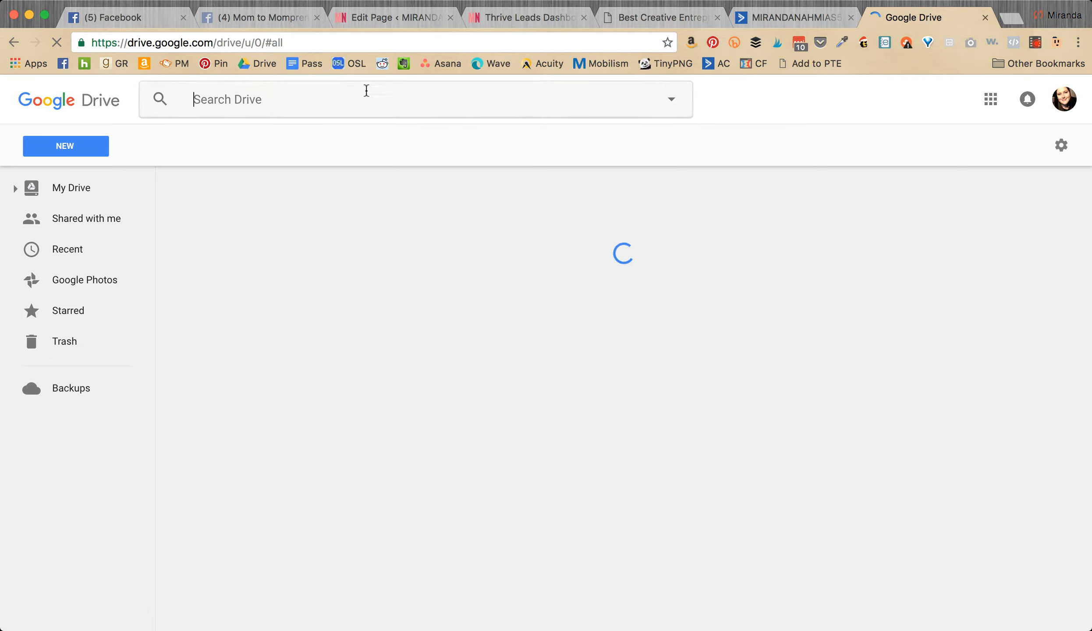
{"action": "left_click", "coordinate": [366, 92]}
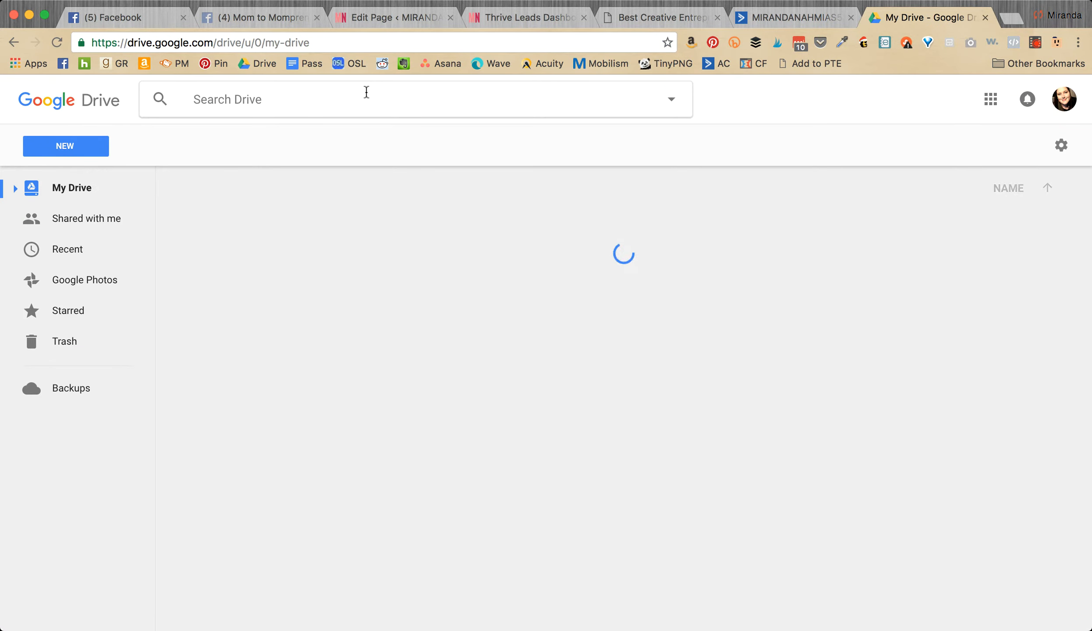
{"action": "type", "text": "important"}
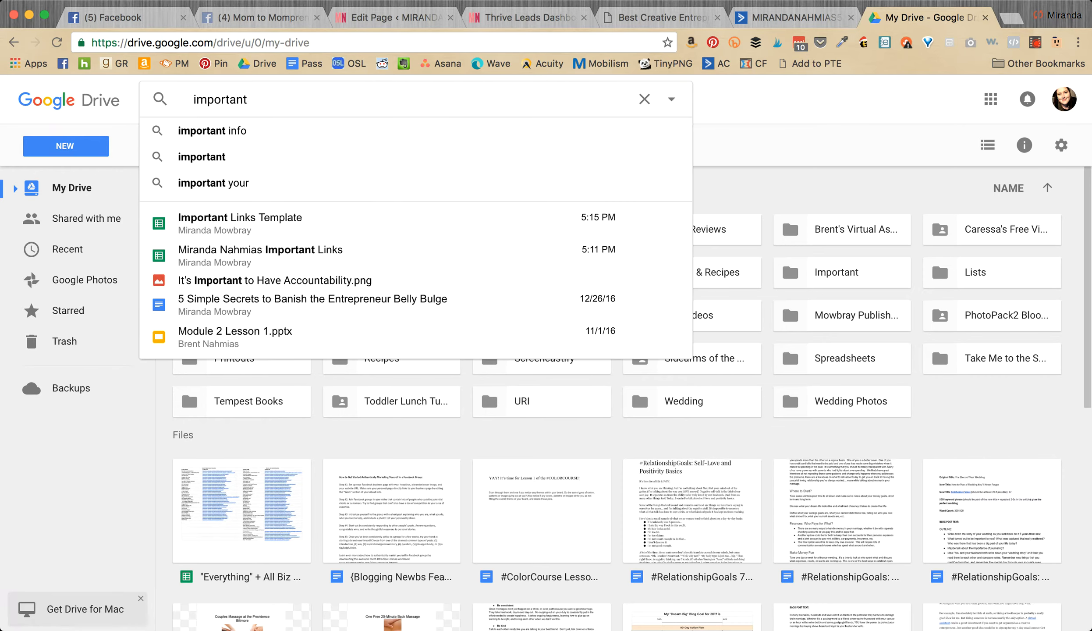
{"action": "left_click", "coordinate": [443, 252]}
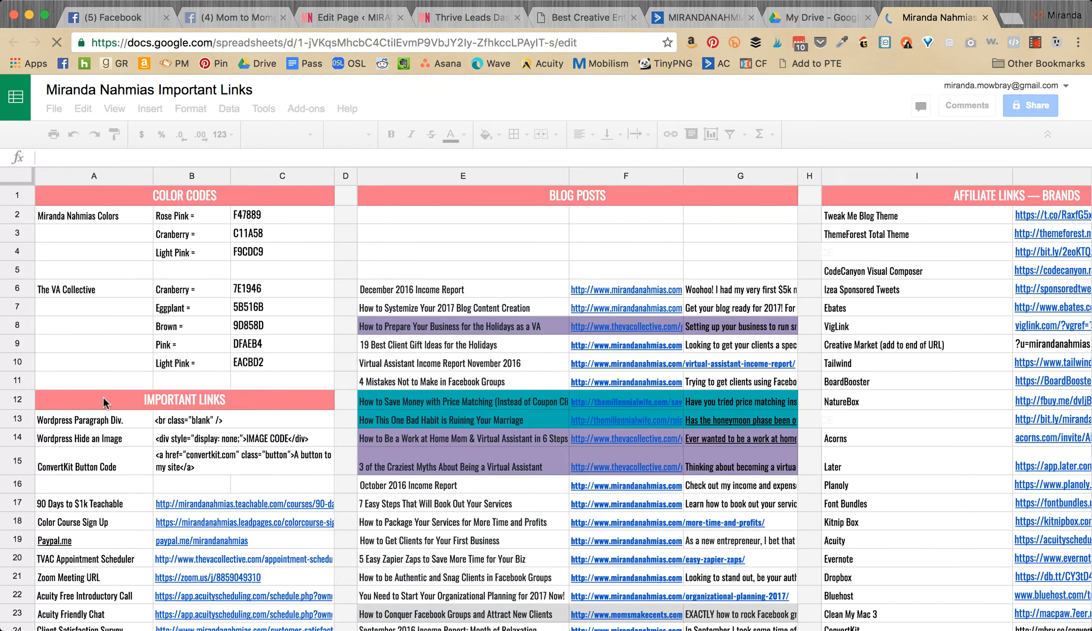
- Copy the 7 Systems Sign Up link from cell B29 and load it in a new tab
{"action": "scroll", "coordinate": [113, 391], "scroll_direction": "down", "scroll_amount": 5}
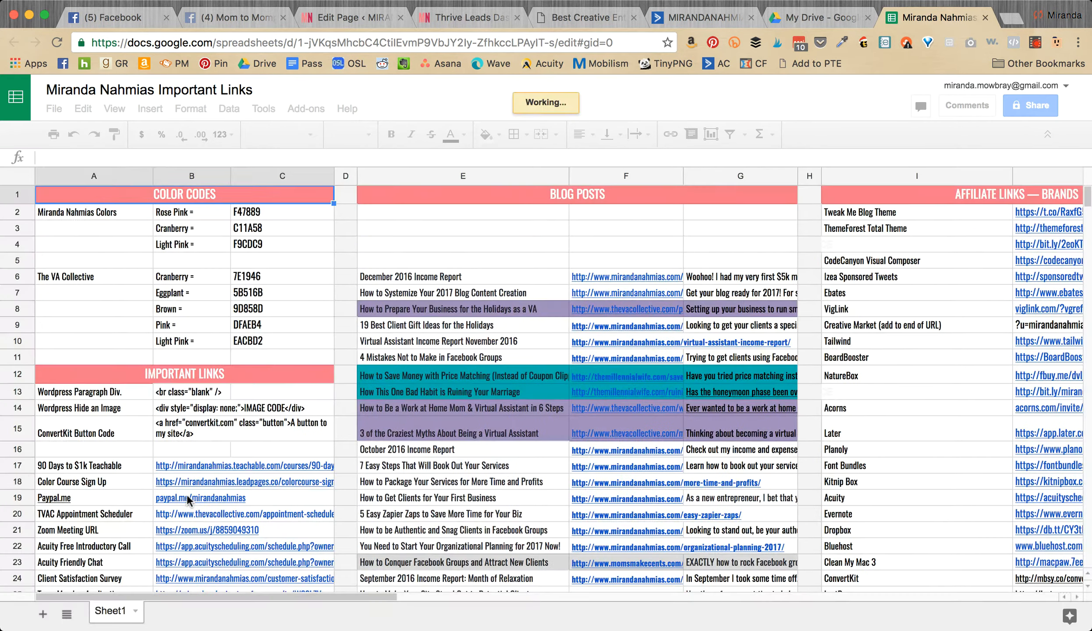
{"action": "left_click", "coordinate": [187, 489]}
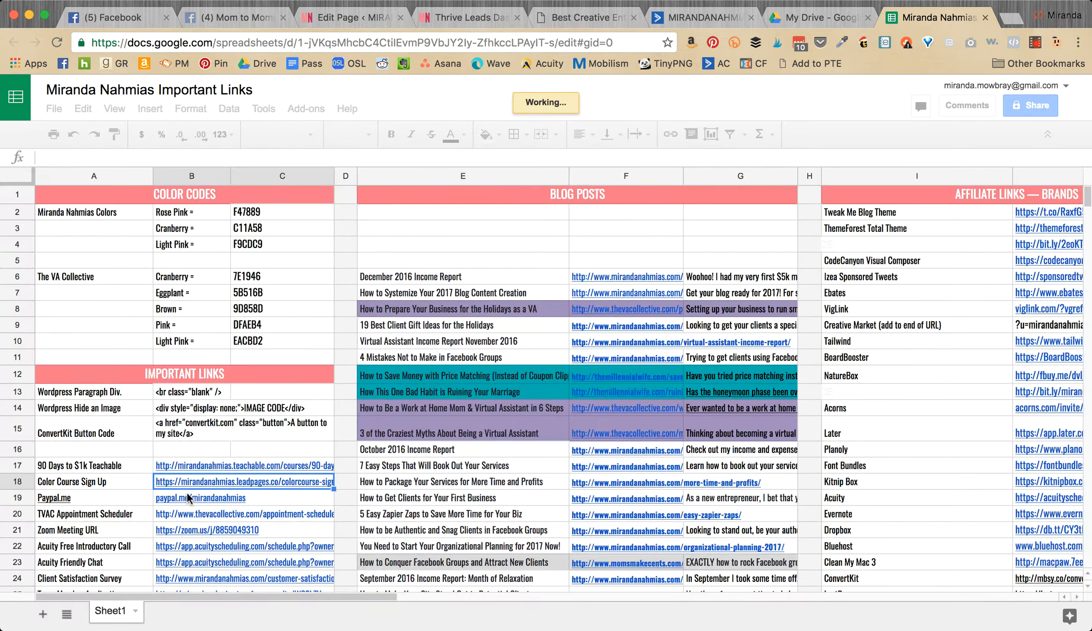
{"action": "scroll", "coordinate": [189, 482], "scroll_direction": "down", "scroll_amount": 3}
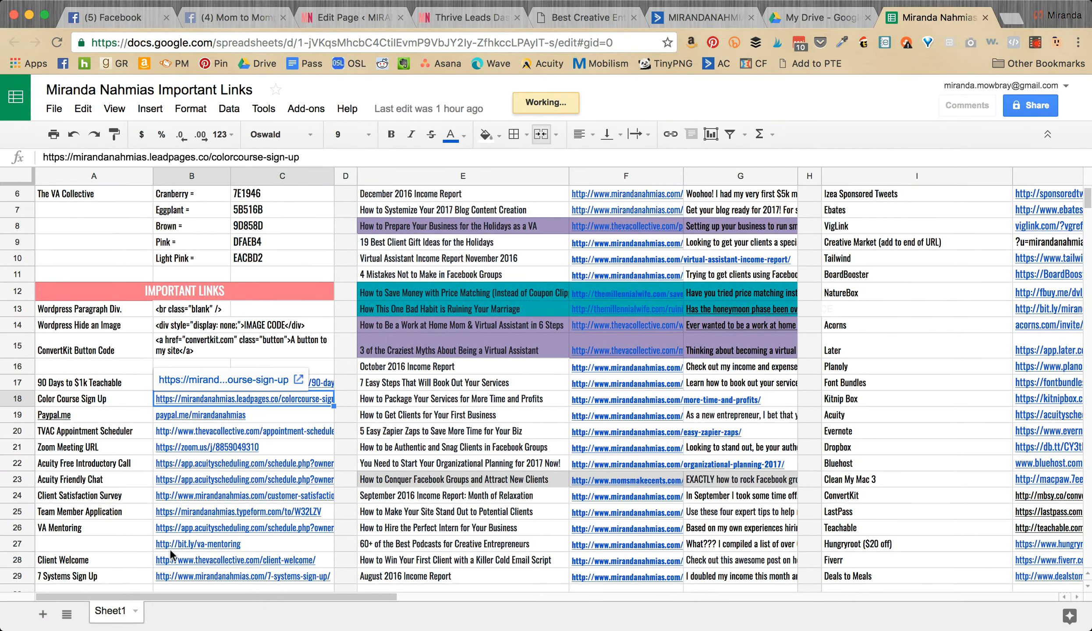
{"action": "left_click", "coordinate": [175, 575]}
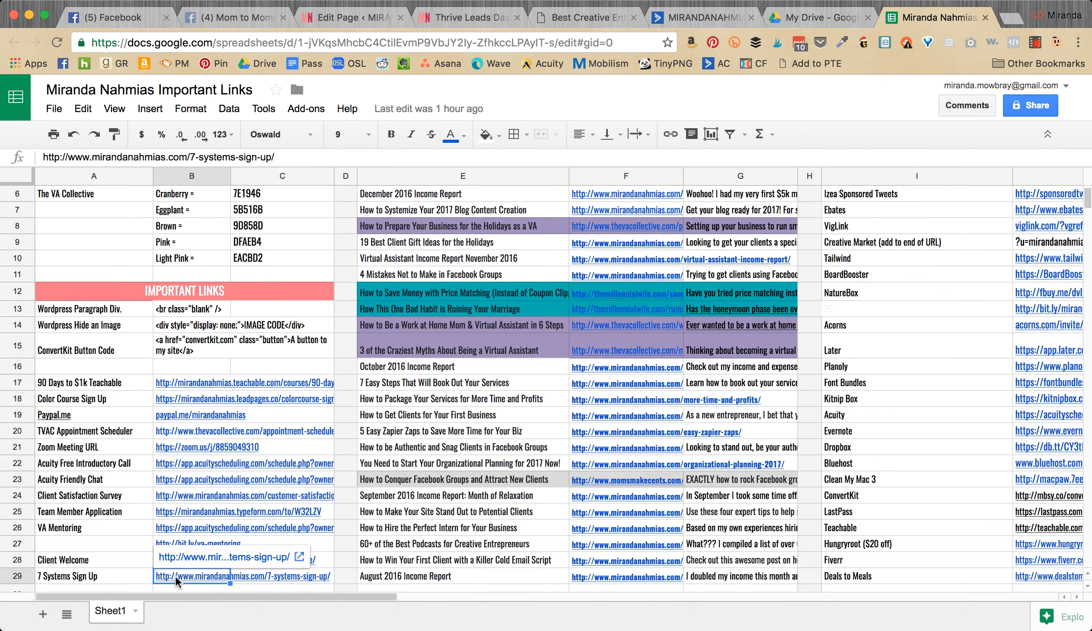
{"action": "key", "text": "super+c"}
{"action": "key", "text": "super+t"}
{"action": "key", "text": "super+v"}
{"action": "key", "text": "Return"}
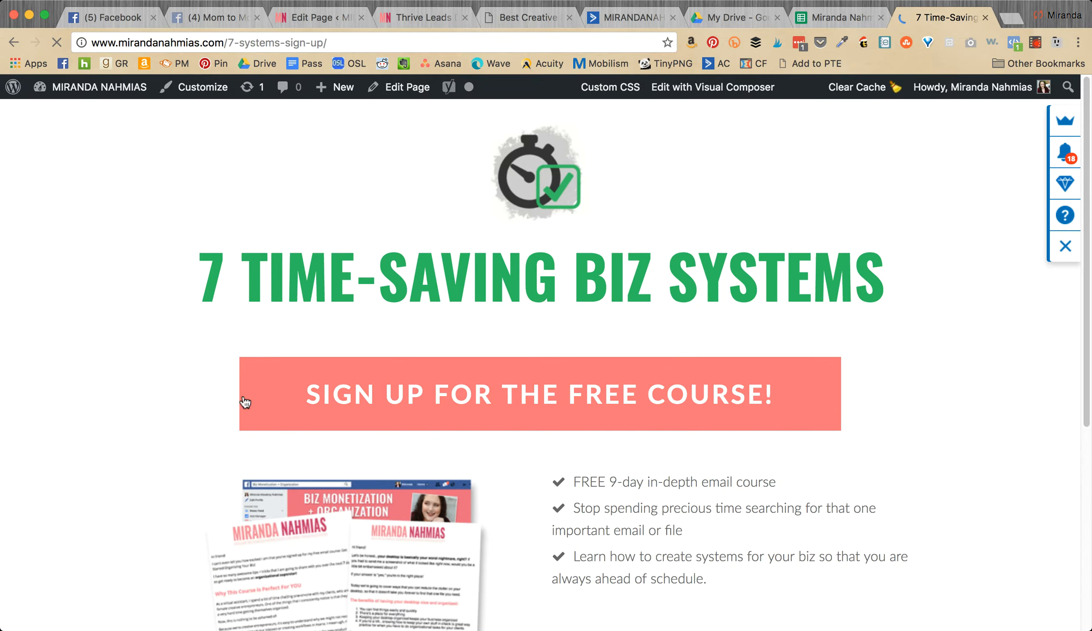
- Test the free course sign-up popup on the 7 Time-Saving Biz Systems page
{"action": "scroll", "coordinate": [368, 390], "scroll_direction": "down", "scroll_amount": 5}
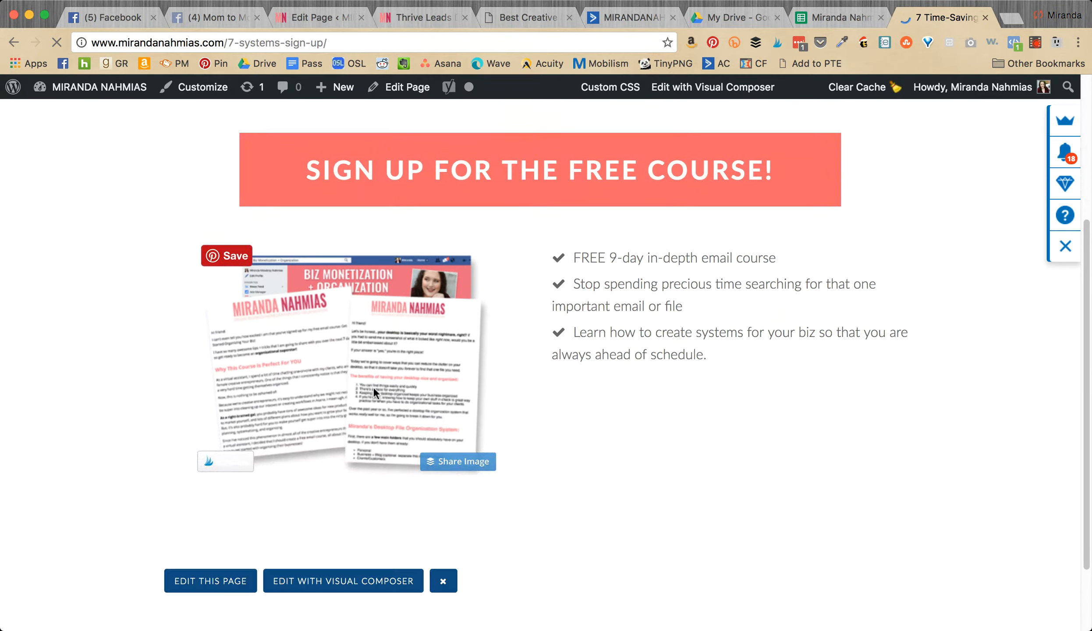
{"action": "scroll", "coordinate": [500, 366], "scroll_direction": "up", "scroll_amount": 4}
{"action": "left_click", "coordinate": [590, 350]}
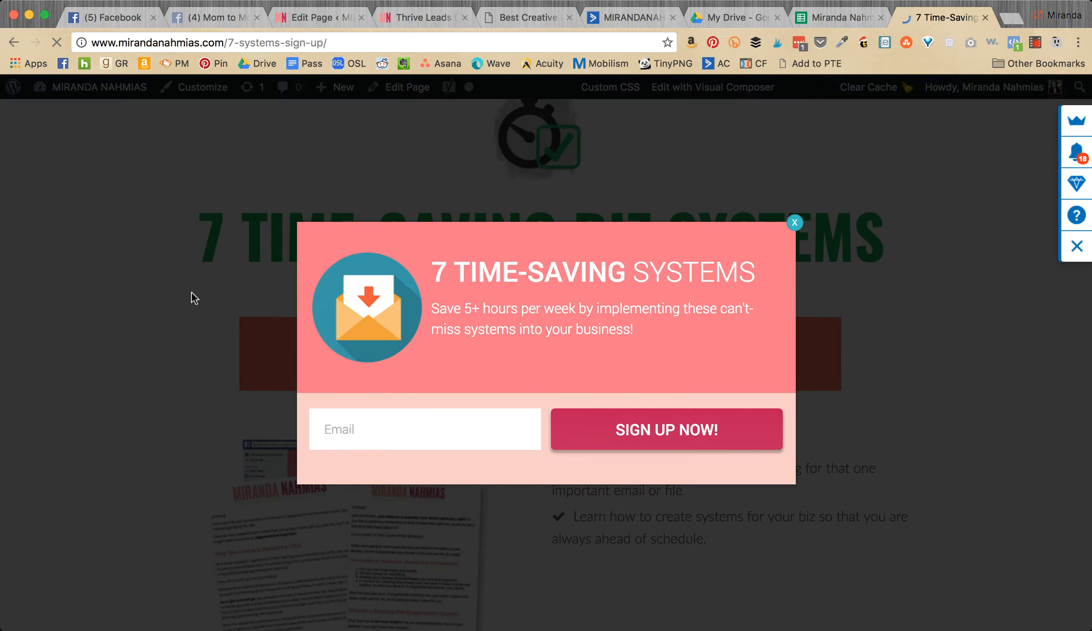
{"action": "left_click", "coordinate": [794, 222]}
{"action": "scroll", "coordinate": [595, 291], "scroll_direction": "up", "scroll_amount": 1}
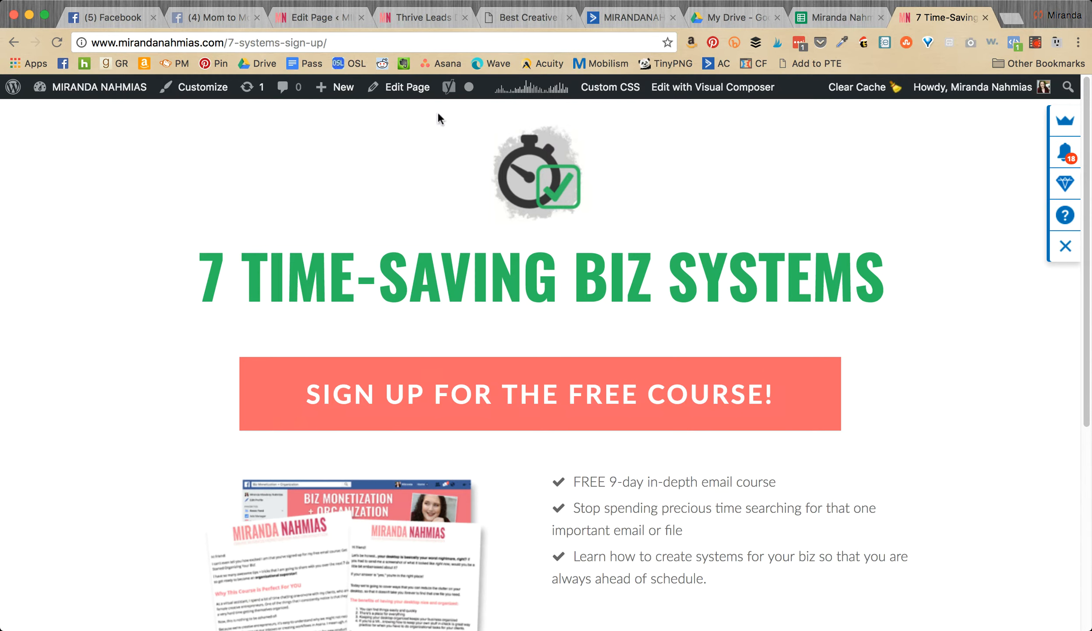
- Copy the thrive_2step button code from the page's text block HTML, then close its editor
{"action": "left_click", "coordinate": [390, 92]}
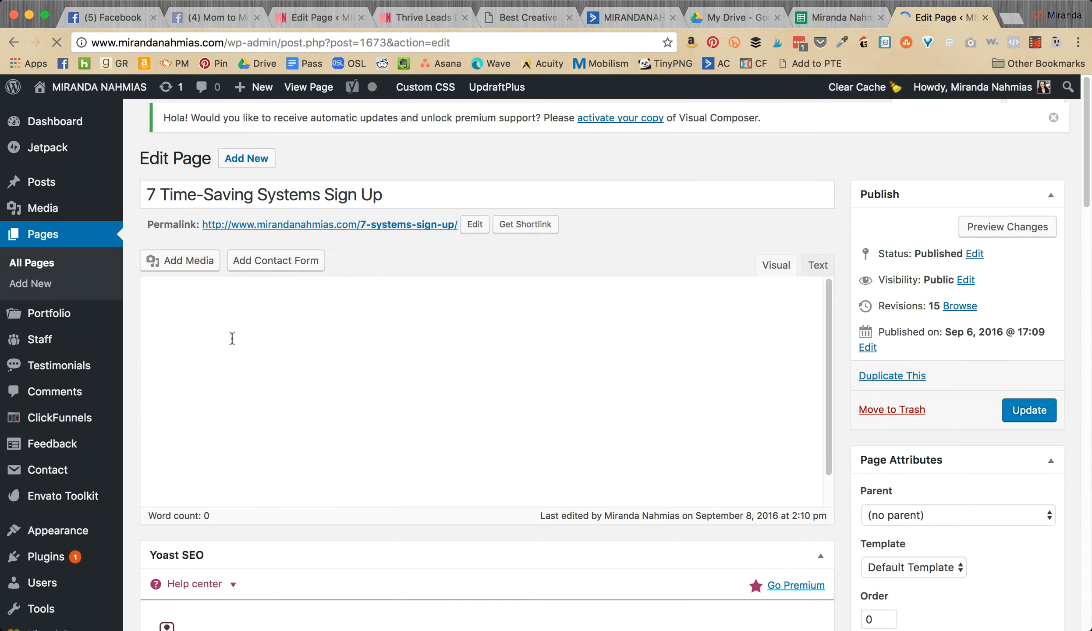
{"action": "scroll", "coordinate": [262, 344], "scroll_direction": "down", "scroll_amount": 3}
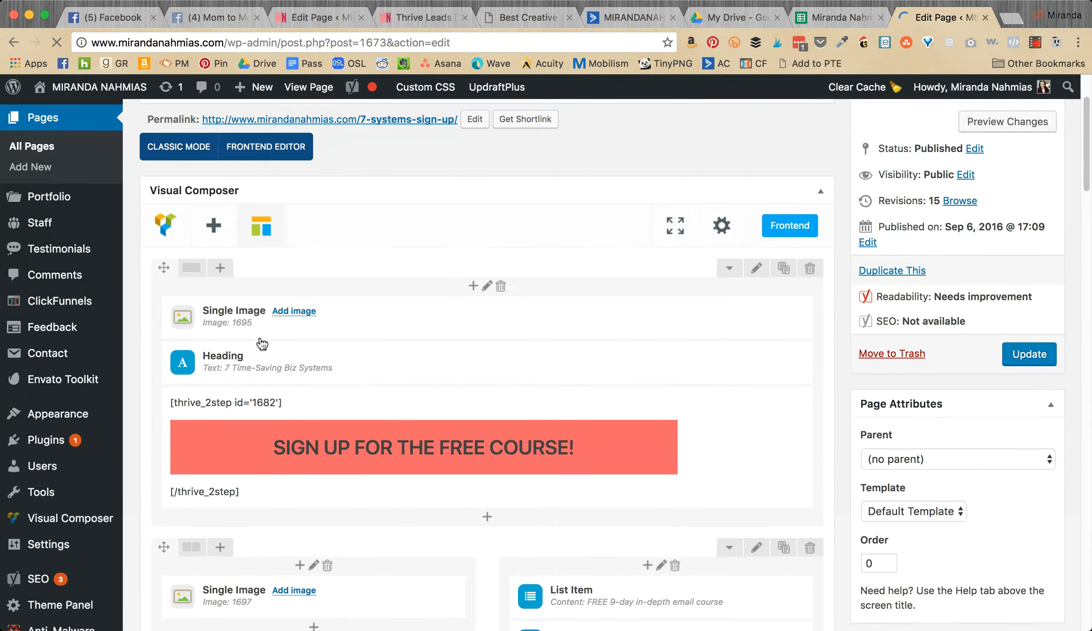
{"action": "scroll", "coordinate": [258, 338], "scroll_direction": "down", "scroll_amount": 3}
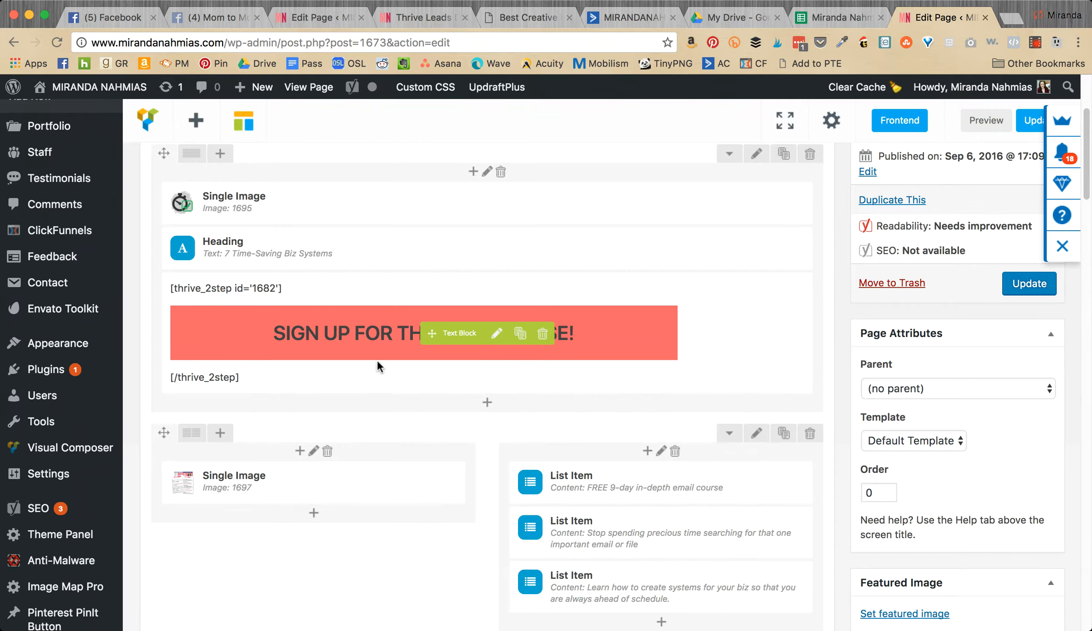
{"action": "left_click", "coordinate": [496, 334]}
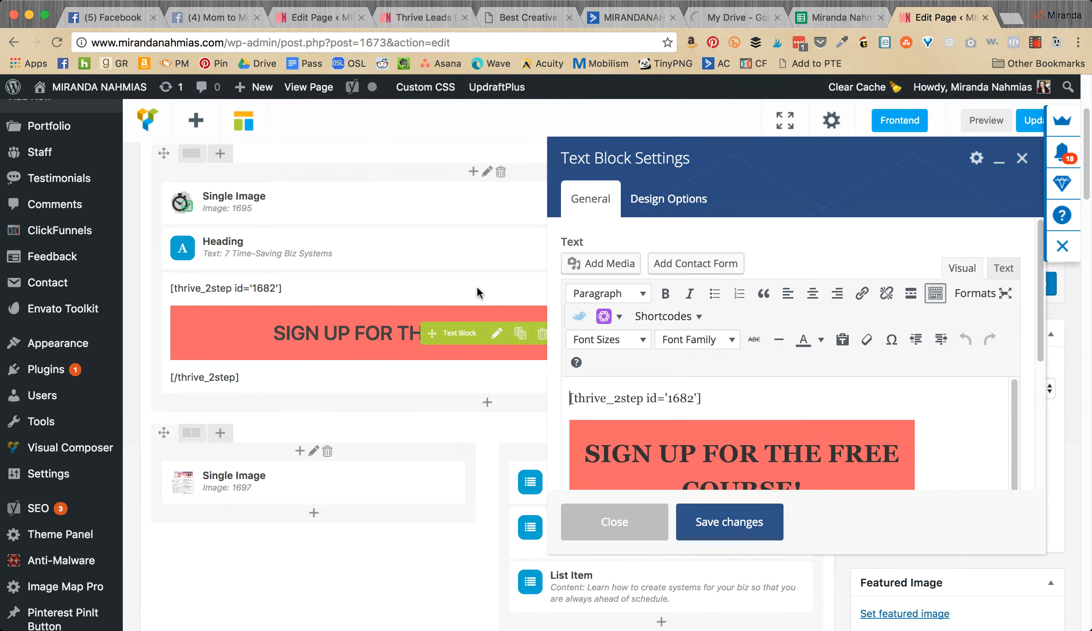
{"action": "left_click", "coordinate": [753, 394]}
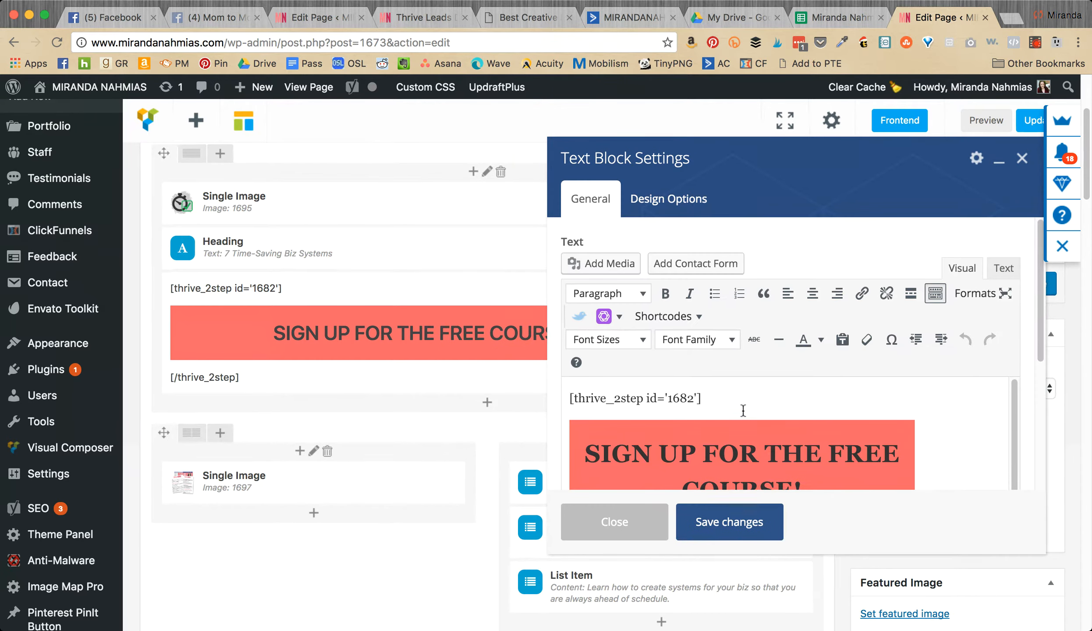
{"action": "left_click", "coordinate": [992, 270]}
{"action": "left_click_drag", "start_coordinate": [698, 395], "coordinate": [544, 319]}
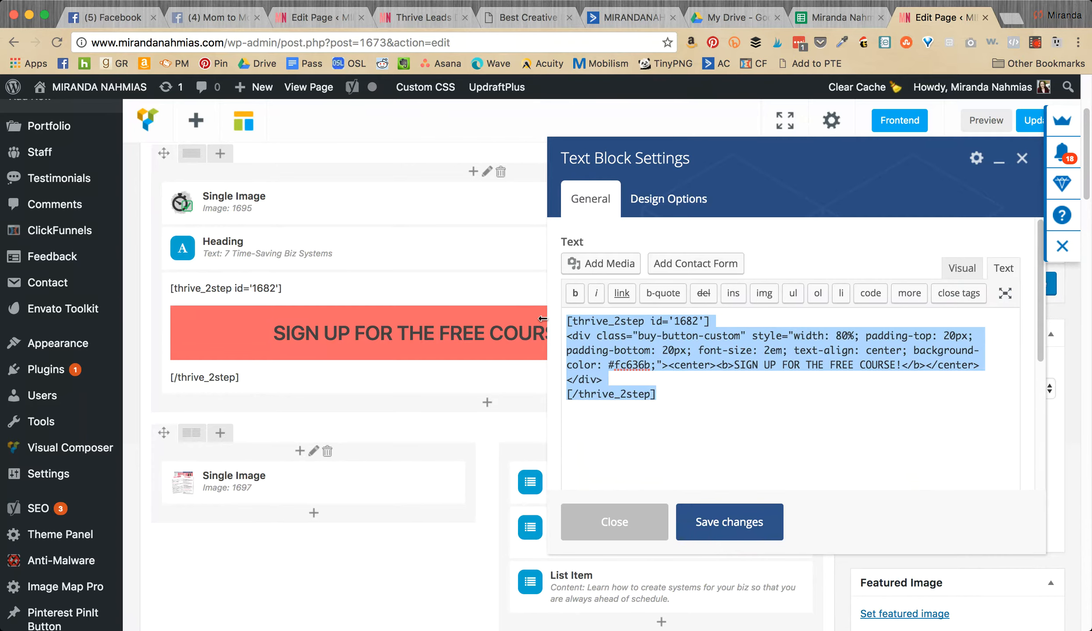
{"action": "left_click", "coordinate": [649, 507]}
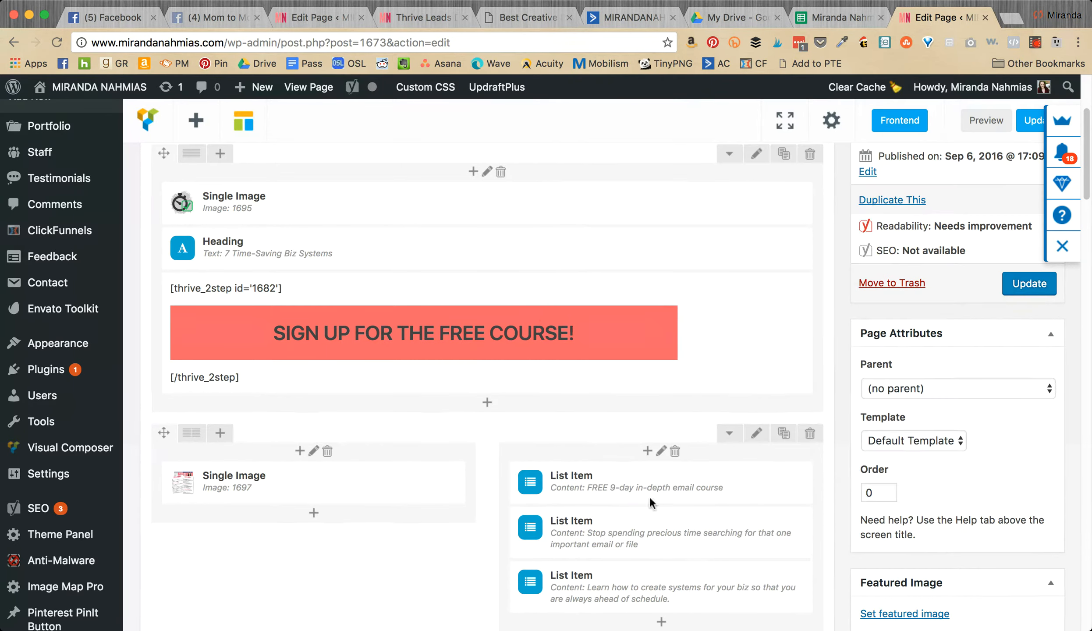
{"action": "left_click", "coordinate": [985, 17]}
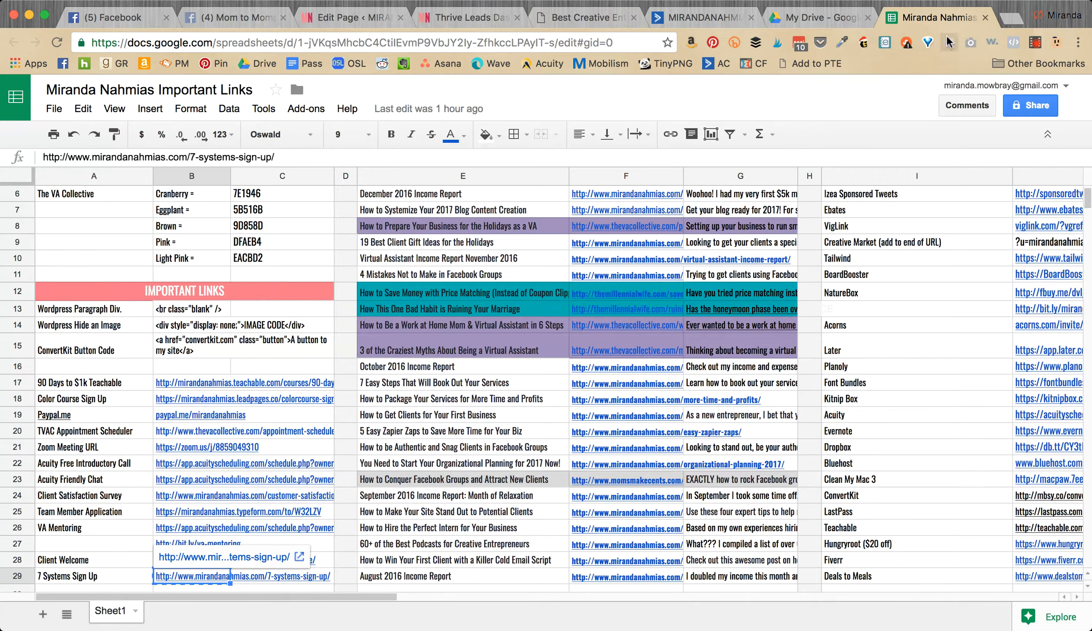
- Add a text block to the hashtags page's empty row and paste the copied button code
{"action": "left_click", "coordinate": [420, 20]}
{"action": "left_click", "coordinate": [358, 19]}
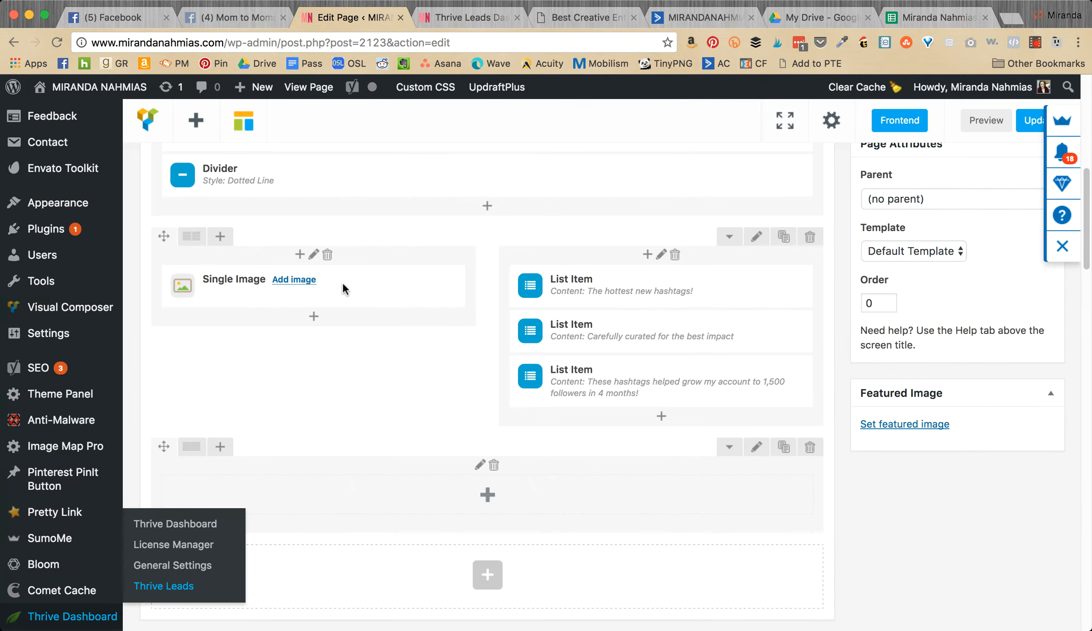
{"action": "left_click", "coordinate": [488, 494]}
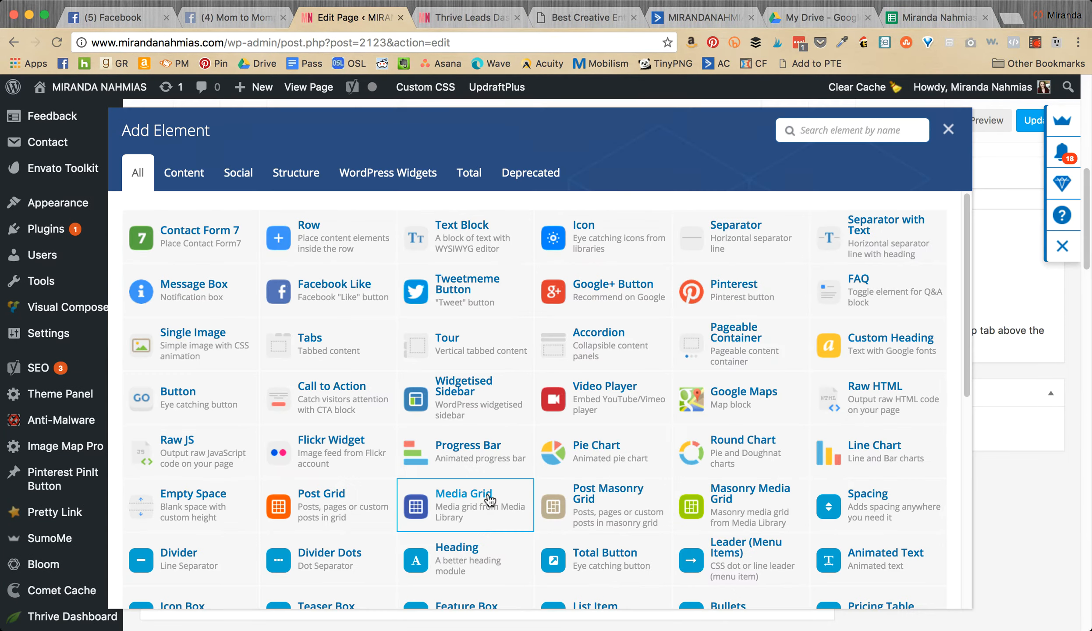
{"action": "left_click", "coordinate": [476, 234]}
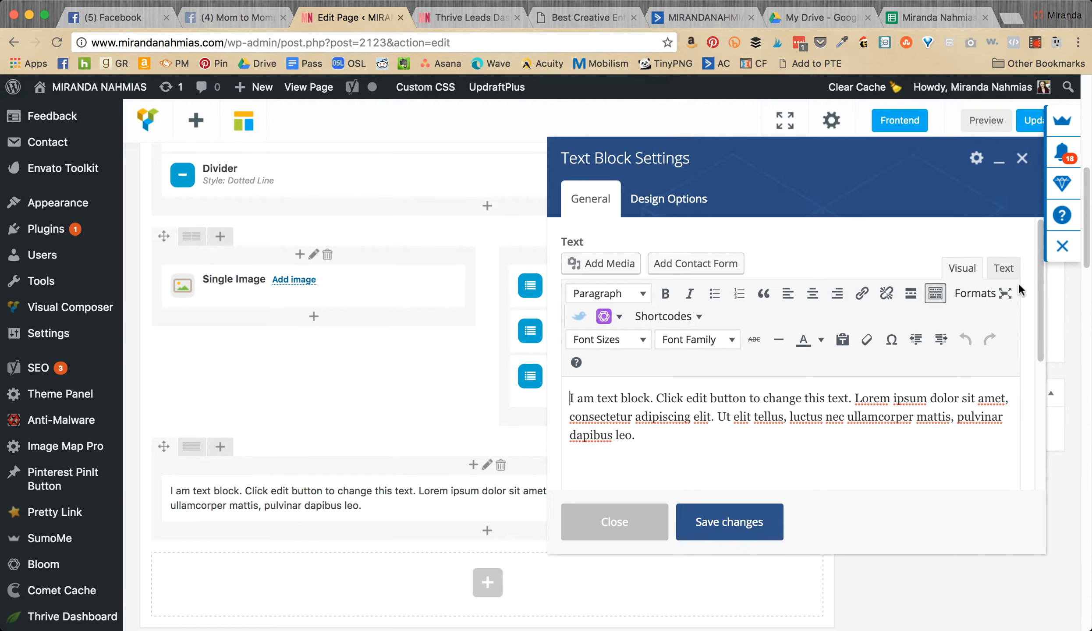
{"action": "left_click", "coordinate": [1003, 269]}
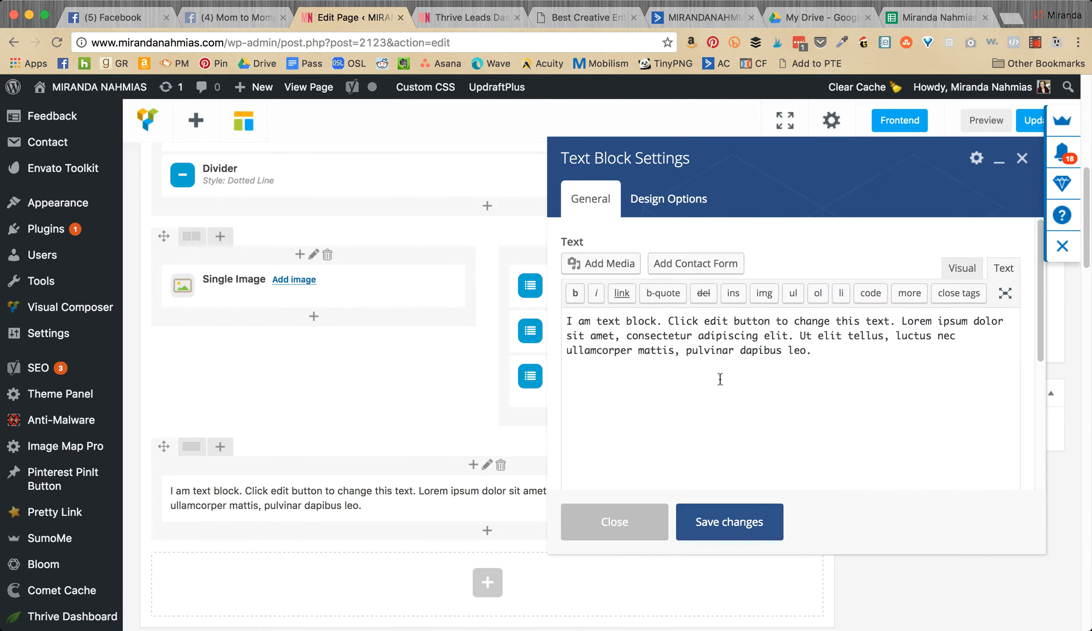
{"action": "left_click", "coordinate": [707, 384]}
{"action": "key", "text": "super+a"}
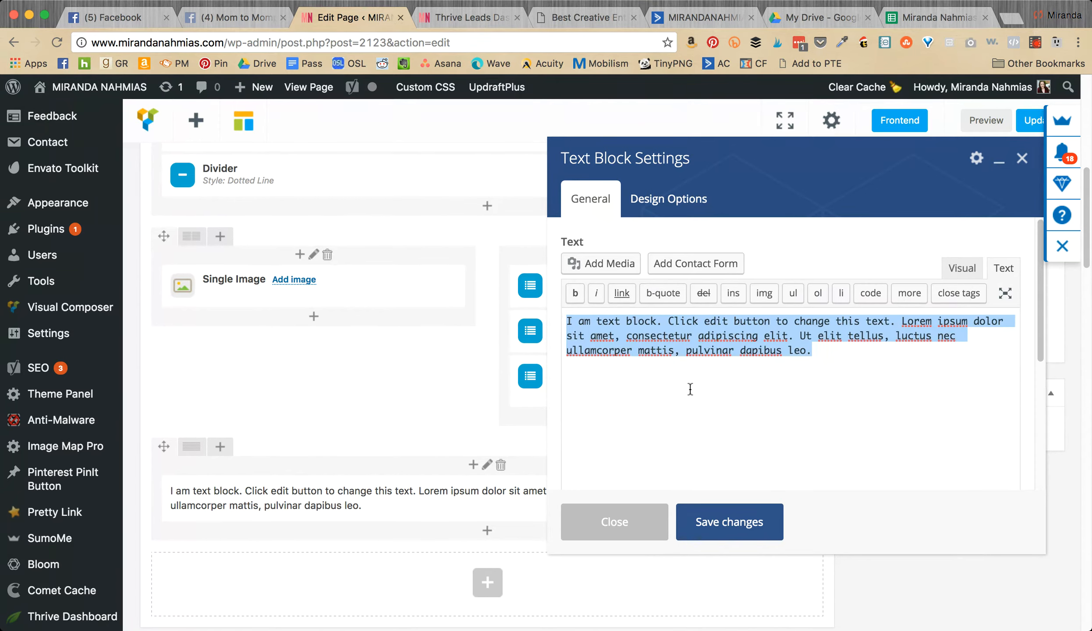
{"action": "type", "text": "[thrive_2step id='1682'] <div class=\"buy-button-custom\" style=\"width: 80%; padding-top: 20px; padding-bottom: 20px; font-size: 2em; text-align: center; background-color: #fc636b;\"><center><b>SIGN UP FOR THE FREE COURSE!</b></center> </div> [/thrive_2step]"}
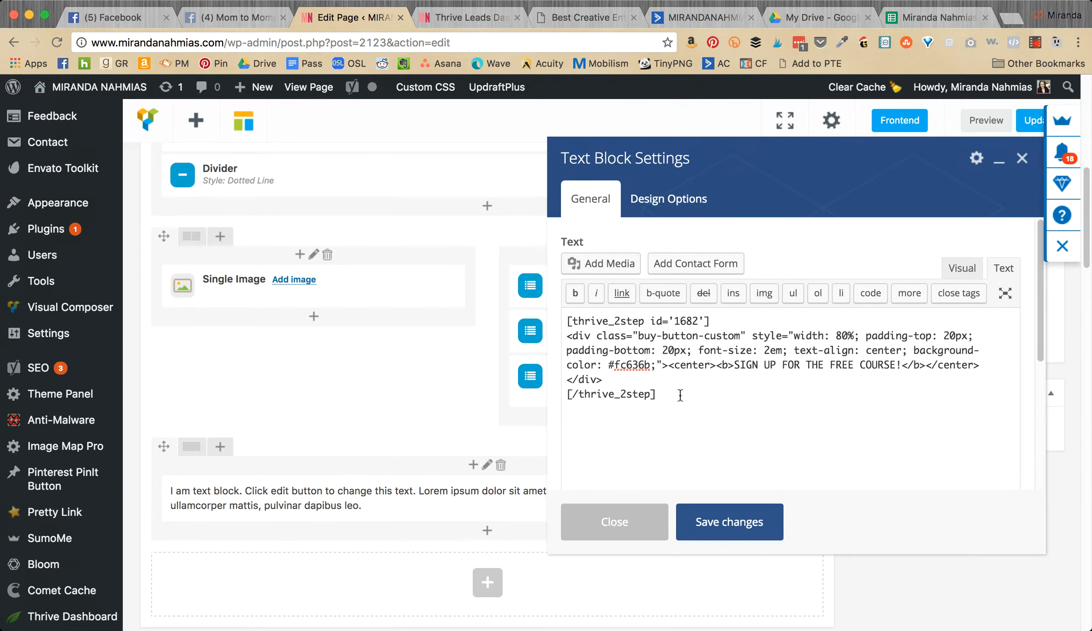
- Recolour the button to #7e1946 and relabel it GET YOUR 107 HASHTAGS LIST!
{"action": "double_click", "coordinate": [630, 364]}
{"action": "type", "text": "7e1946"}
{"action": "left_click_drag", "start_coordinate": [739, 364], "coordinate": [897, 364]}
{"action": "left_click", "coordinate": [831, 373]}
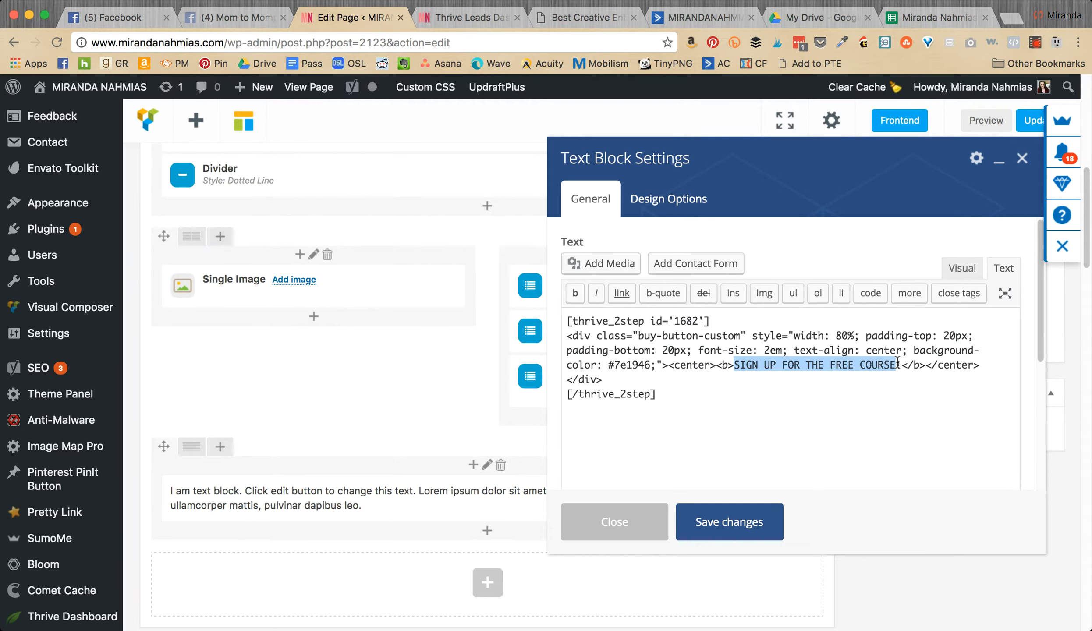
{"action": "type", "text": "GET YOUR 107 HASHTAGS"}
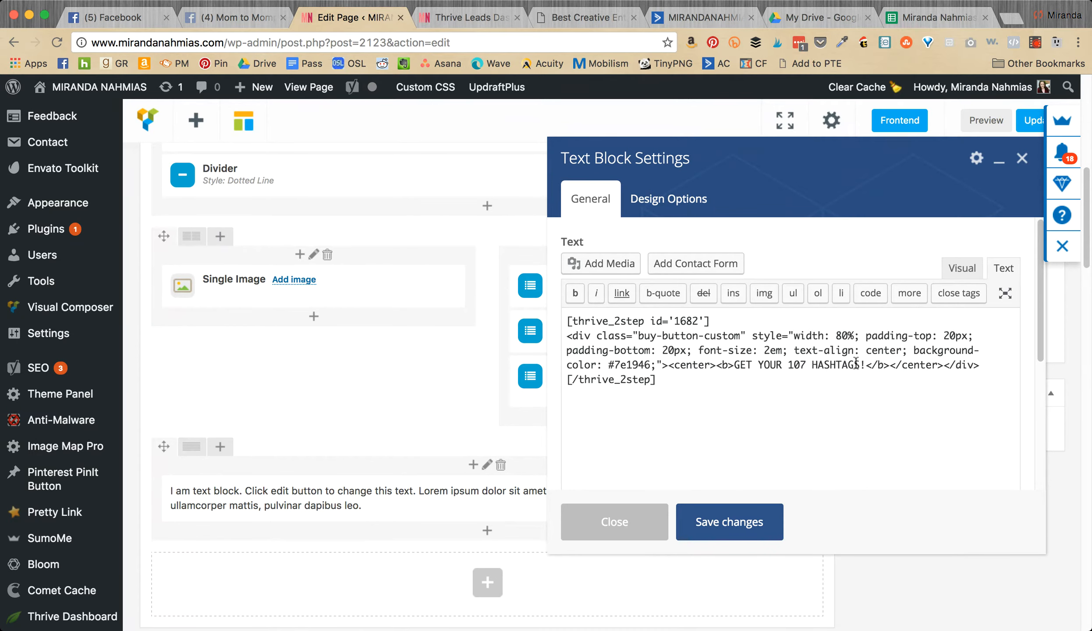
{"action": "type", "text": "LIST"}
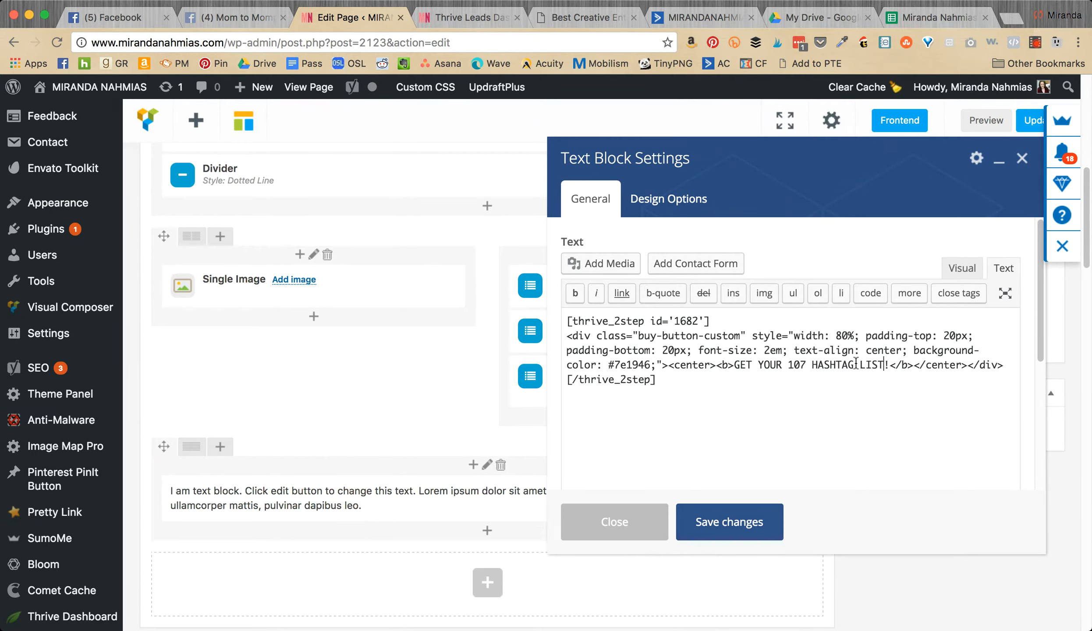
{"action": "left_click", "coordinate": [856, 365]}
{"action": "type", "text": "S"}
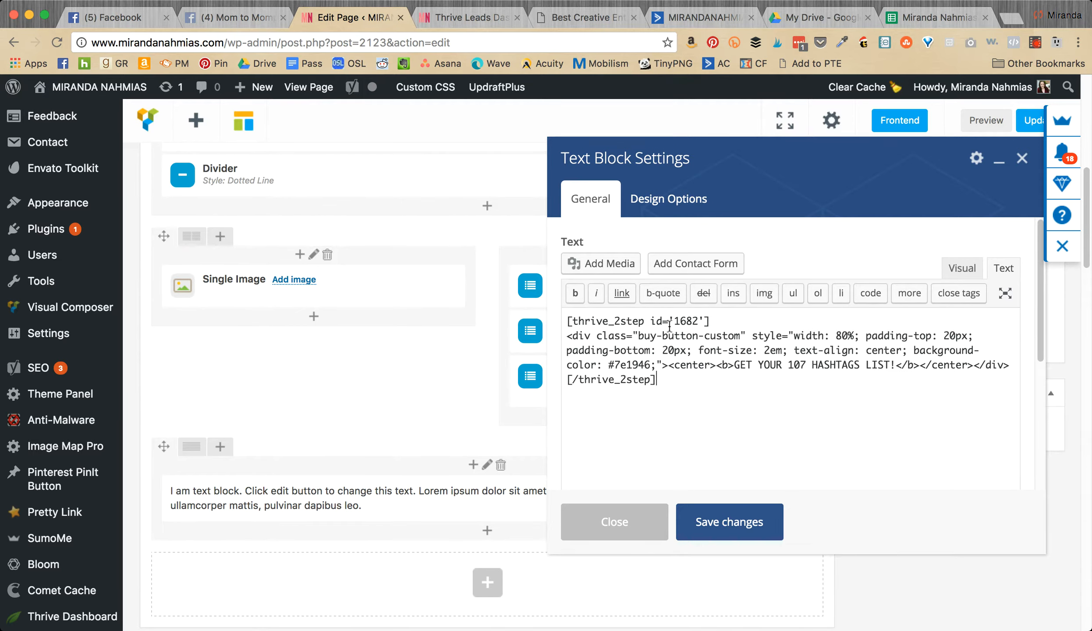
{"action": "left_click", "coordinate": [478, 19]}
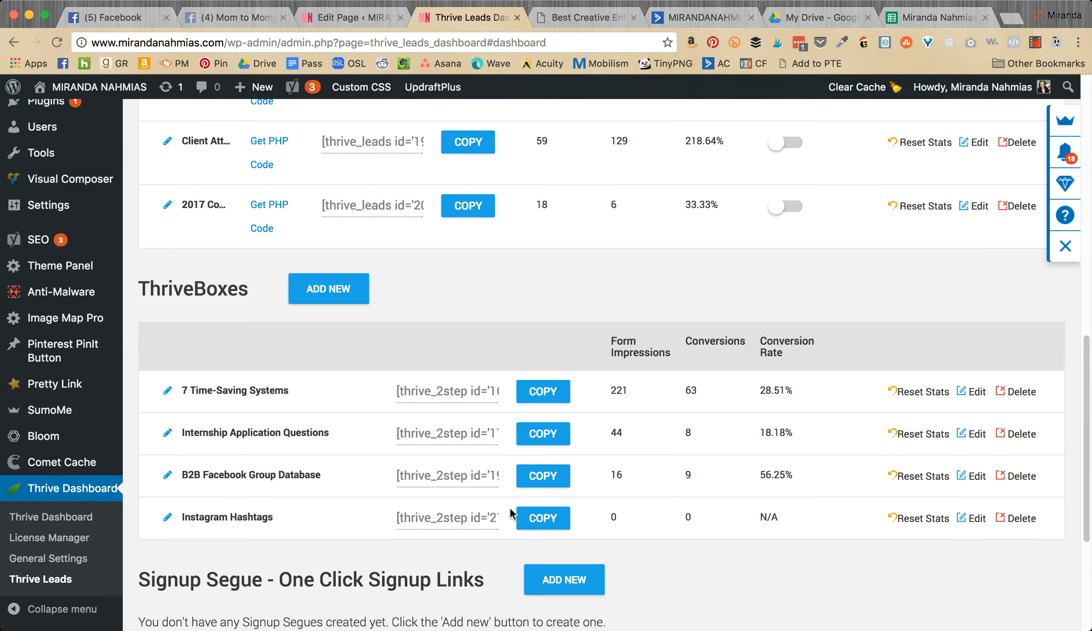
- Copy the Instagram Hashtags shortcode from the ThriveBoxes table
{"action": "left_click", "coordinate": [470, 520]}
{"action": "left_click_drag", "start_coordinate": [446, 520], "coordinate": [395, 522]}
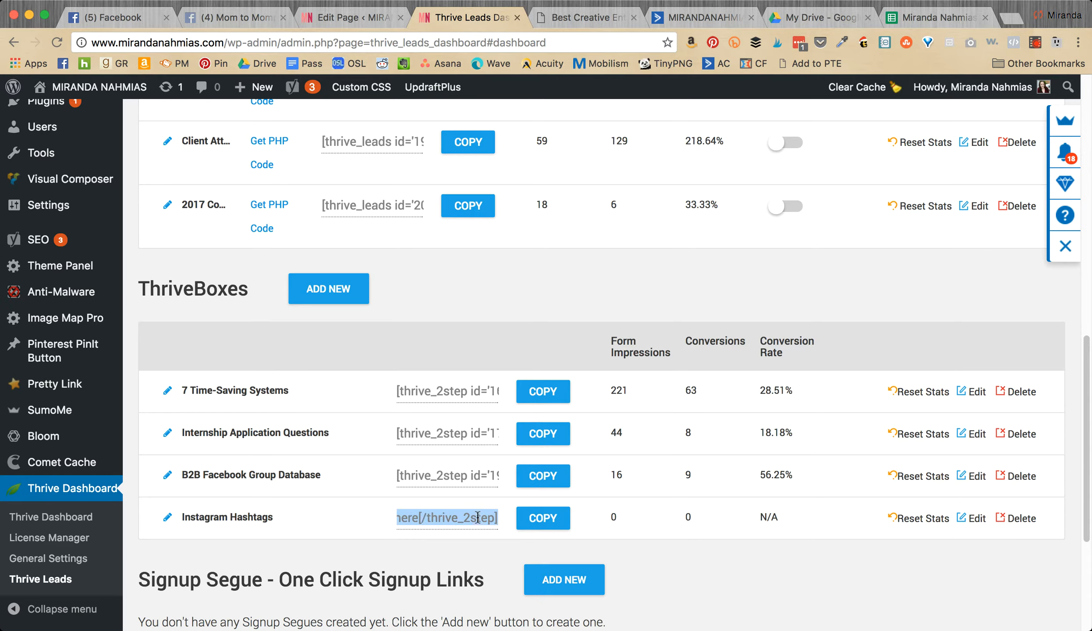
{"action": "left_click", "coordinate": [537, 520]}
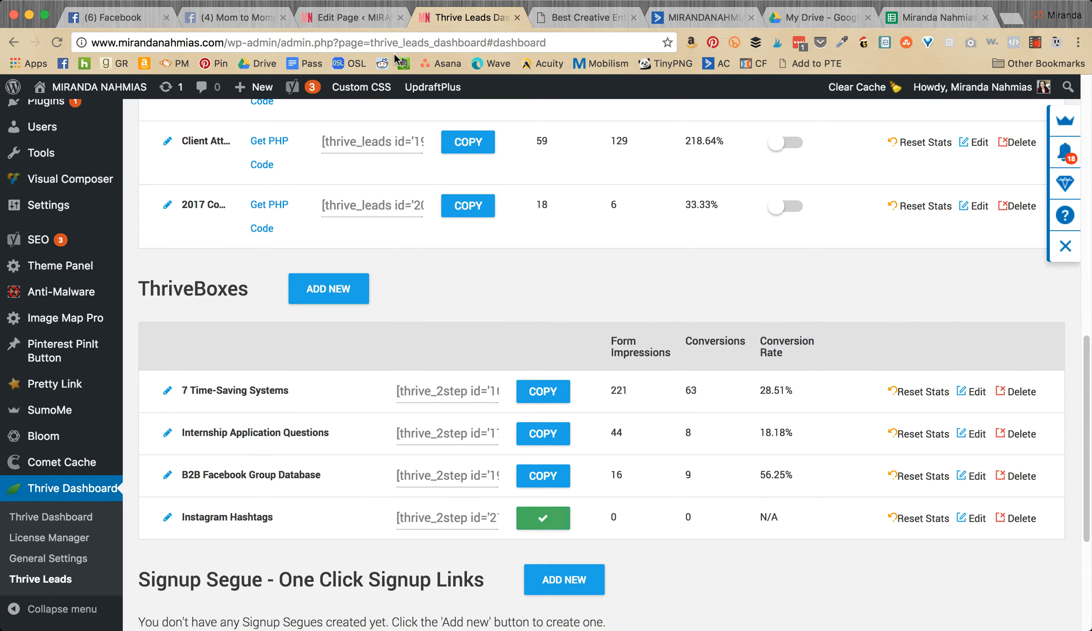
- Replace the id 1682 shortcode with the Instagram Hashtags one, removing 'Trigger goes here' and the duplicate closing tag
{"action": "left_click", "coordinate": [362, 21]}
{"action": "left_click_drag", "start_coordinate": [723, 319], "coordinate": [565, 321]}
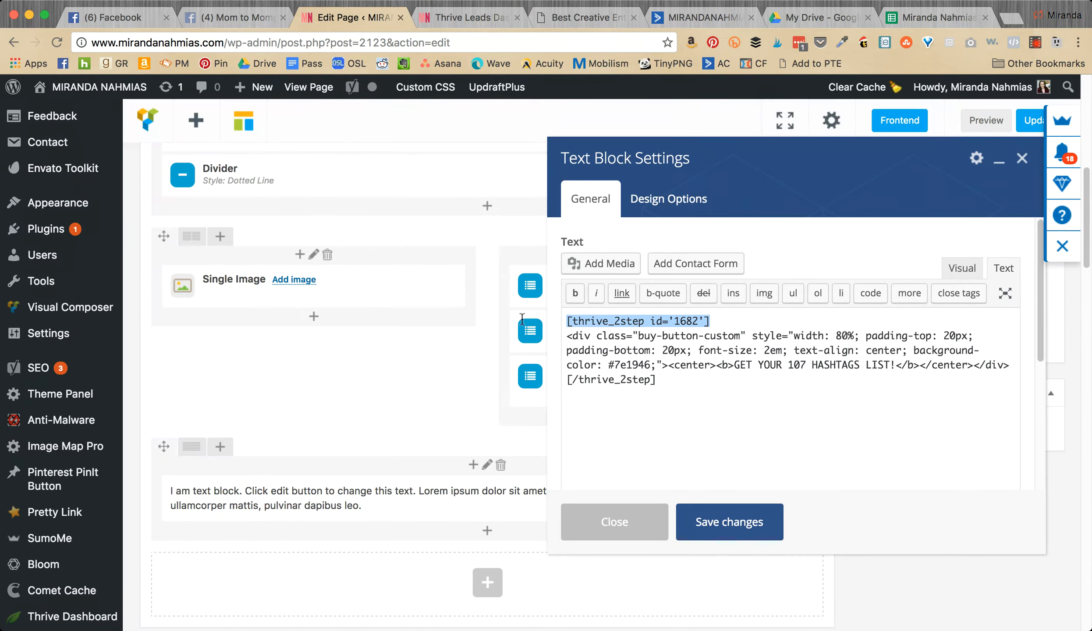
{"action": "key", "text": "super+v"}
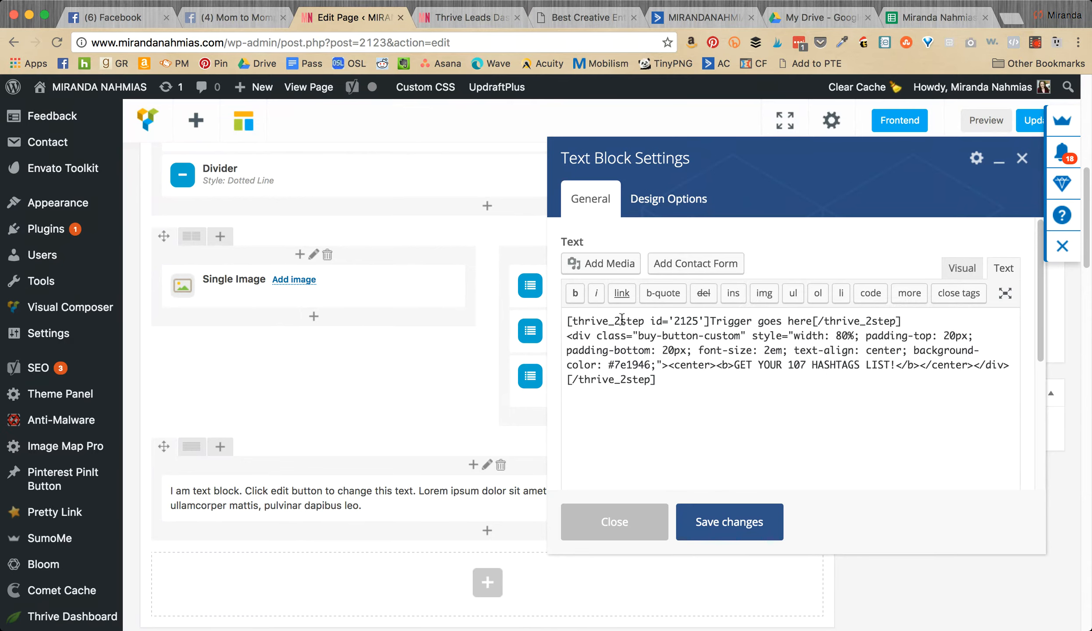
{"action": "left_click_drag", "start_coordinate": [714, 320], "coordinate": [810, 318]}
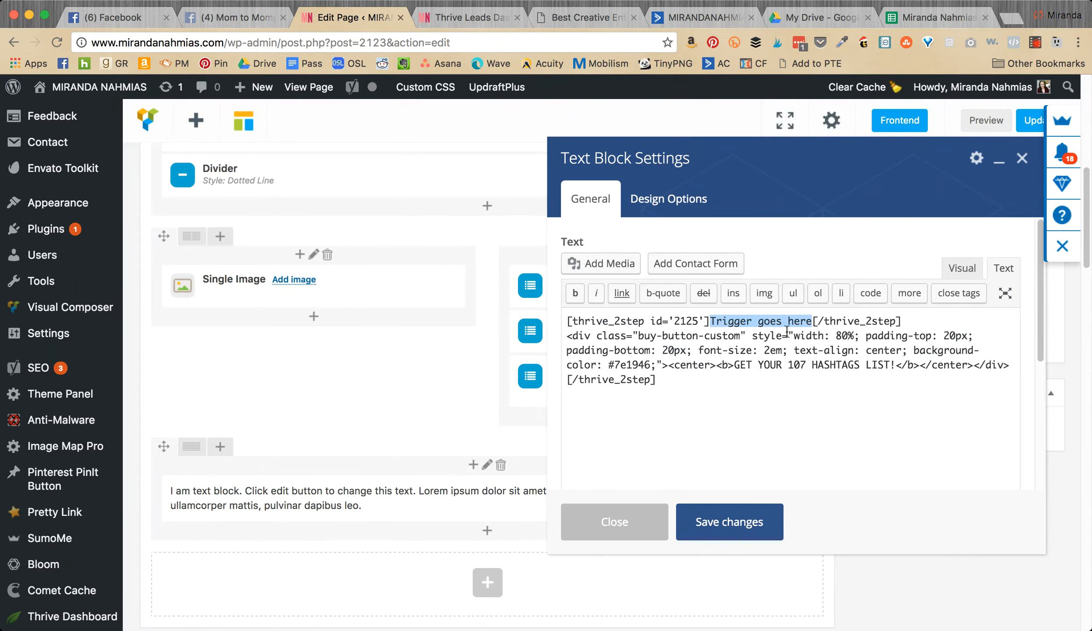
{"action": "key", "text": "BackSpace"}
{"action": "left_click_drag", "start_coordinate": [799, 320], "coordinate": [713, 315]}
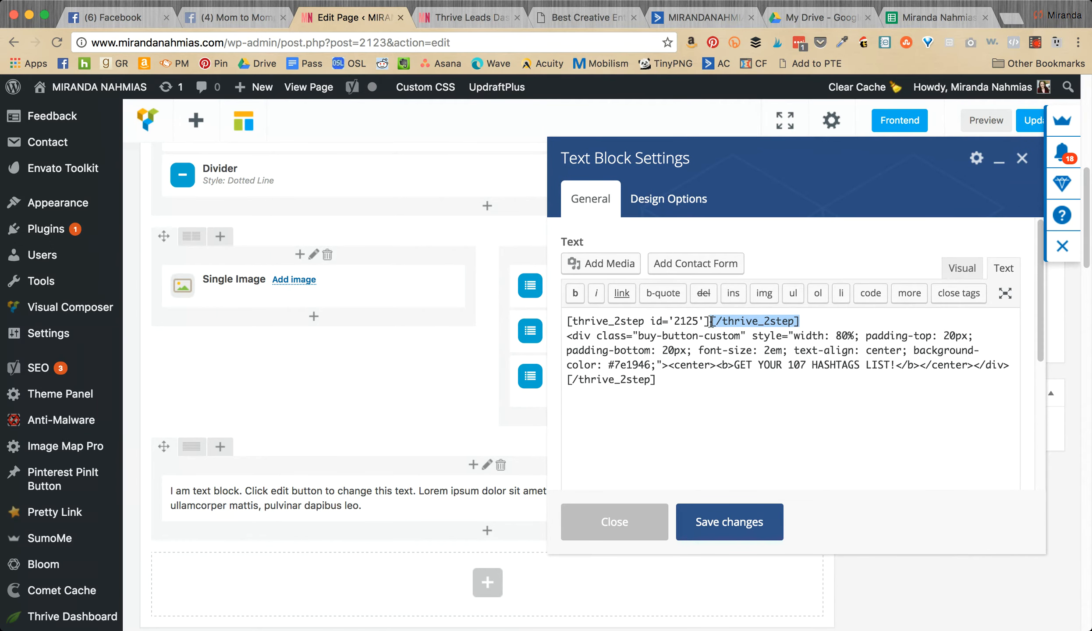
{"action": "key", "text": "BackSpace"}
{"action": "left_click_drag", "start_coordinate": [660, 380], "coordinate": [544, 384]}
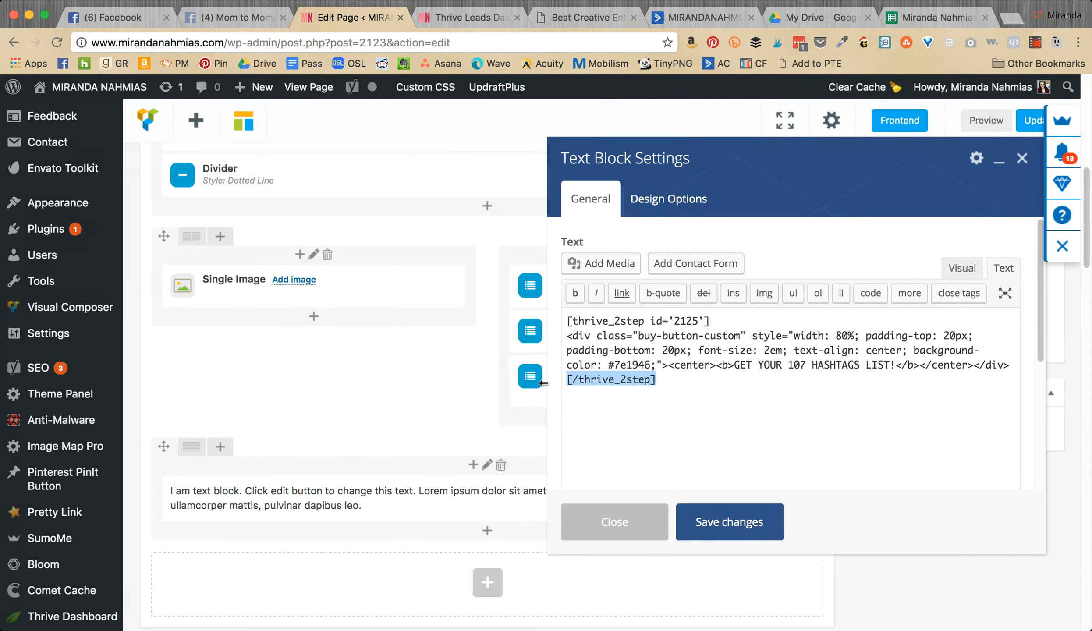
{"action": "left_click", "coordinate": [672, 381]}
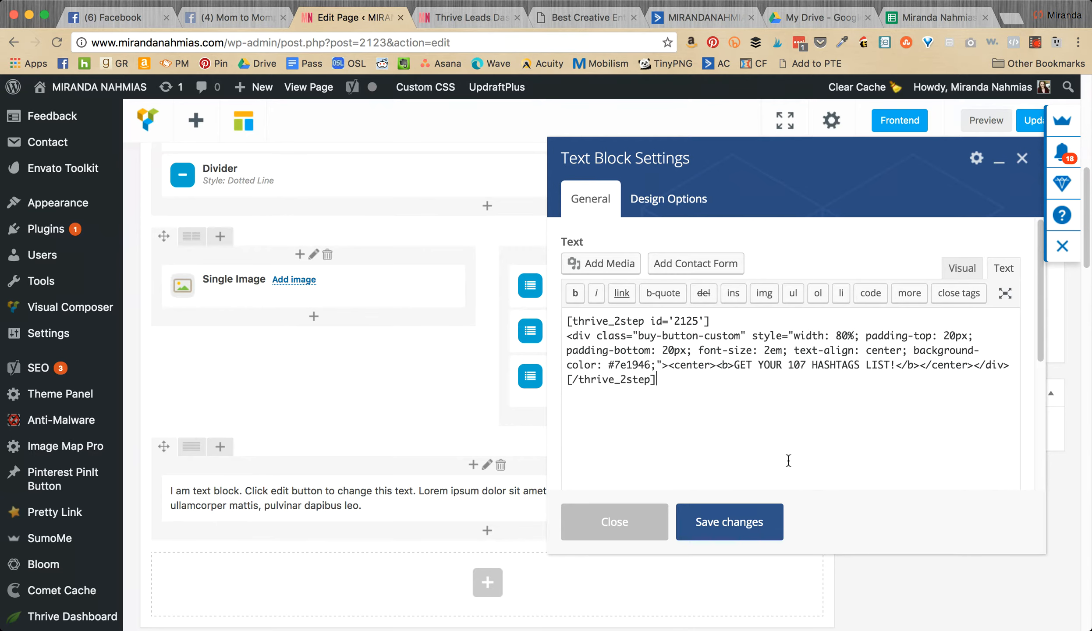
- Save the text block so the maroon hashtags button shows, then scroll back to the top
{"action": "left_click", "coordinate": [738, 524]}
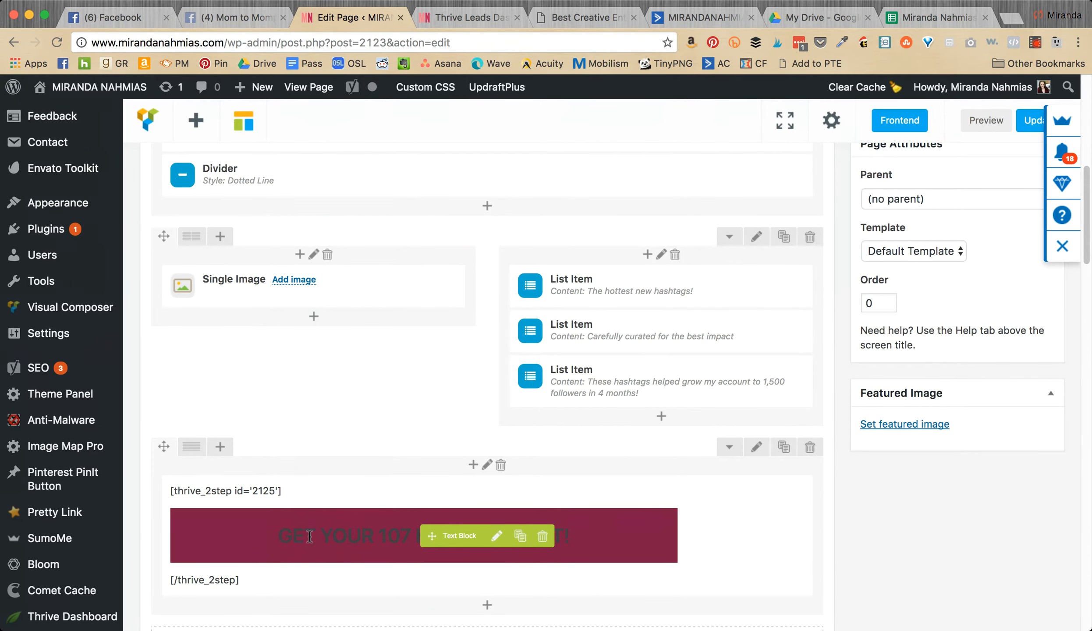
{"action": "scroll", "coordinate": [903, 482], "scroll_direction": "up", "scroll_amount": 1}
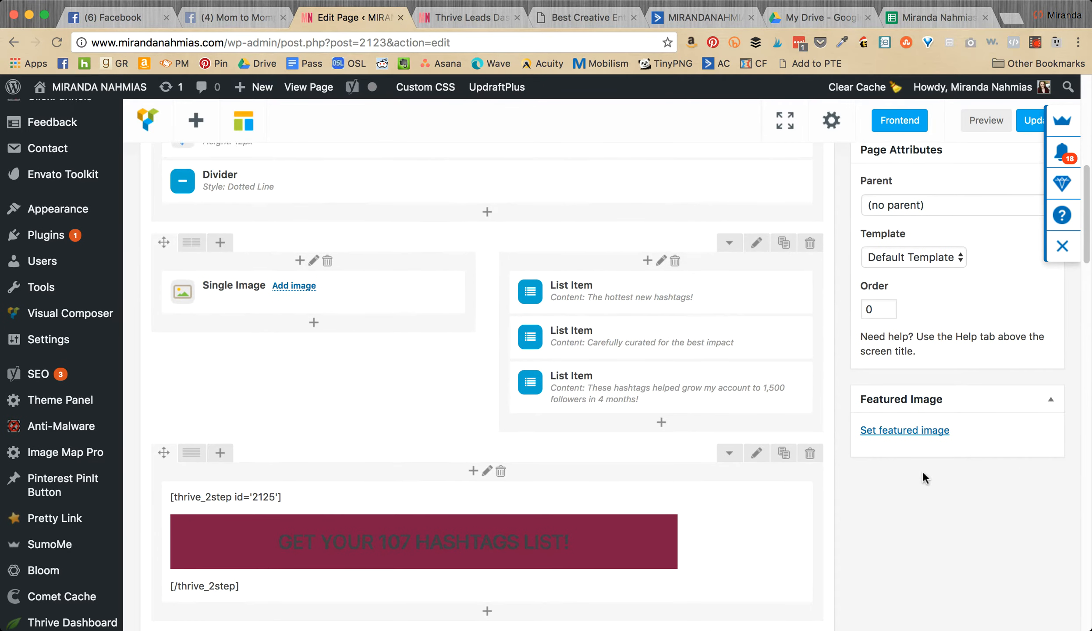
{"action": "scroll", "coordinate": [912, 500], "scroll_direction": "up", "scroll_amount": 10}
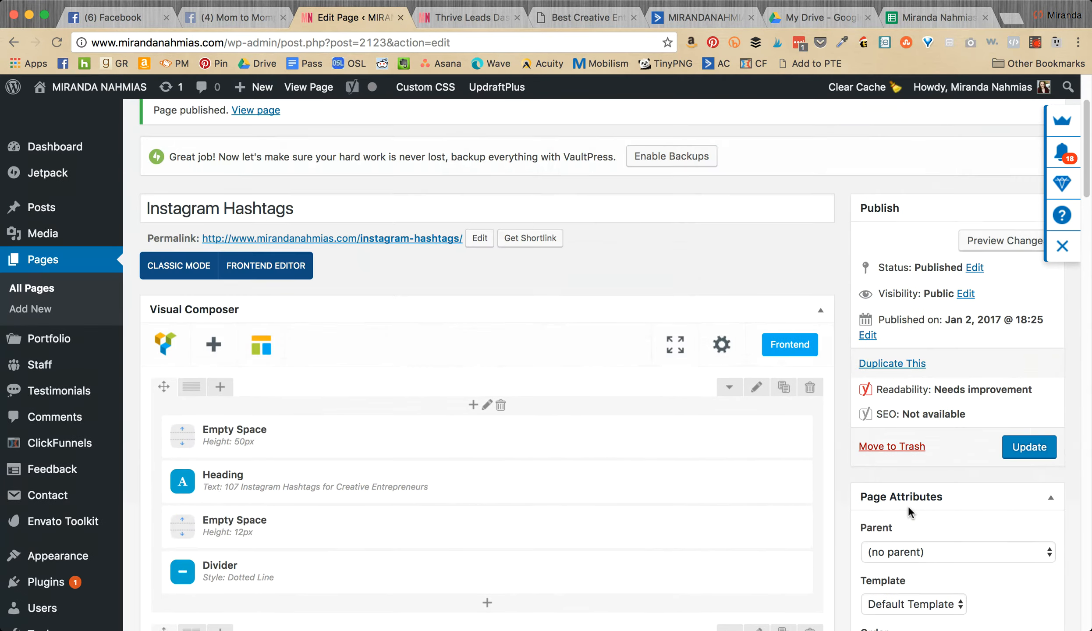
{"action": "left_click", "coordinate": [1003, 241]}
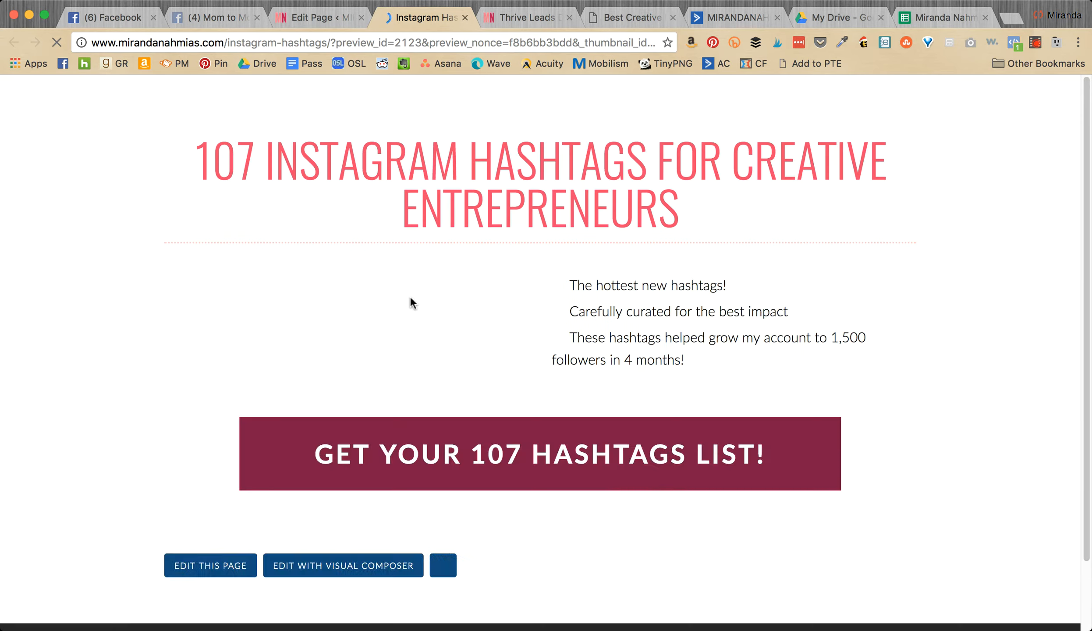
{"action": "mouse_move", "coordinate": [429, 400]}
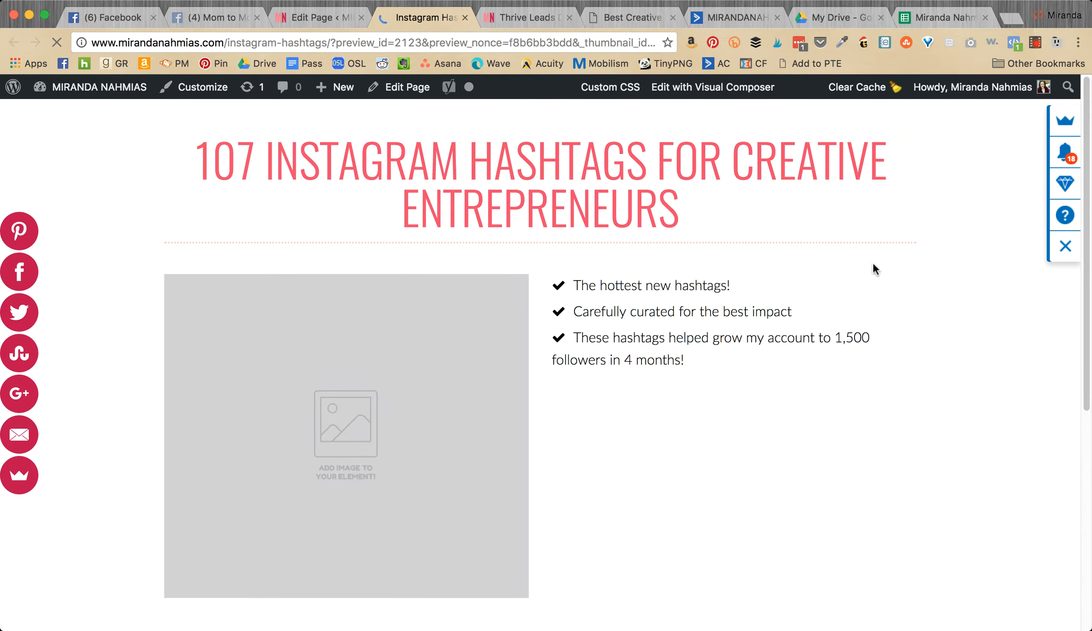
{"action": "scroll", "coordinate": [849, 257], "scroll_direction": "down", "scroll_amount": 1}
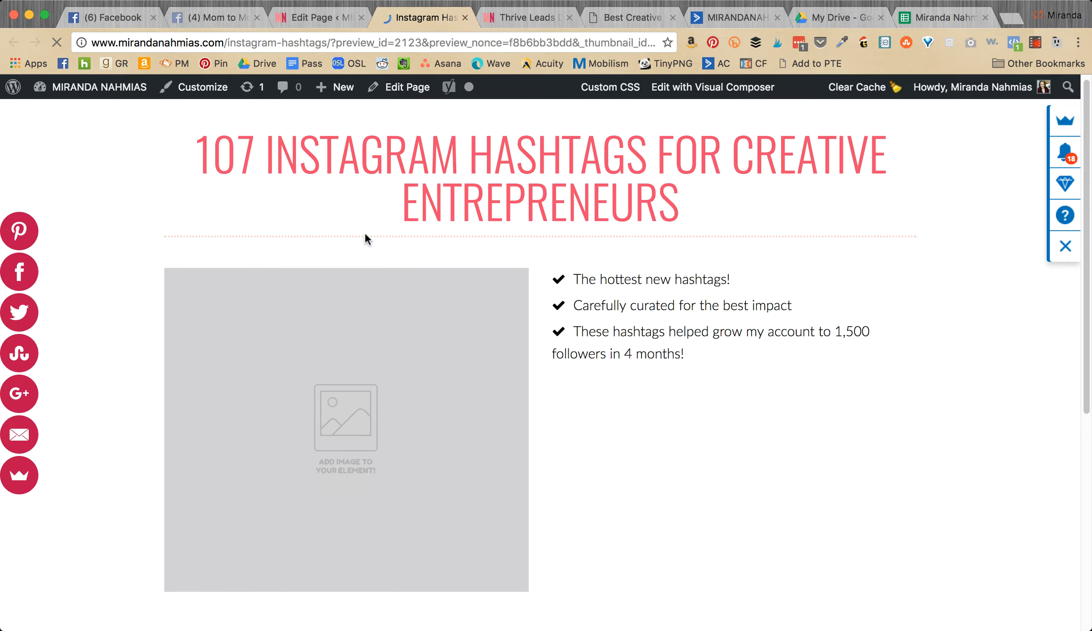
{"action": "scroll", "coordinate": [485, 241], "scroll_direction": "down", "scroll_amount": 6}
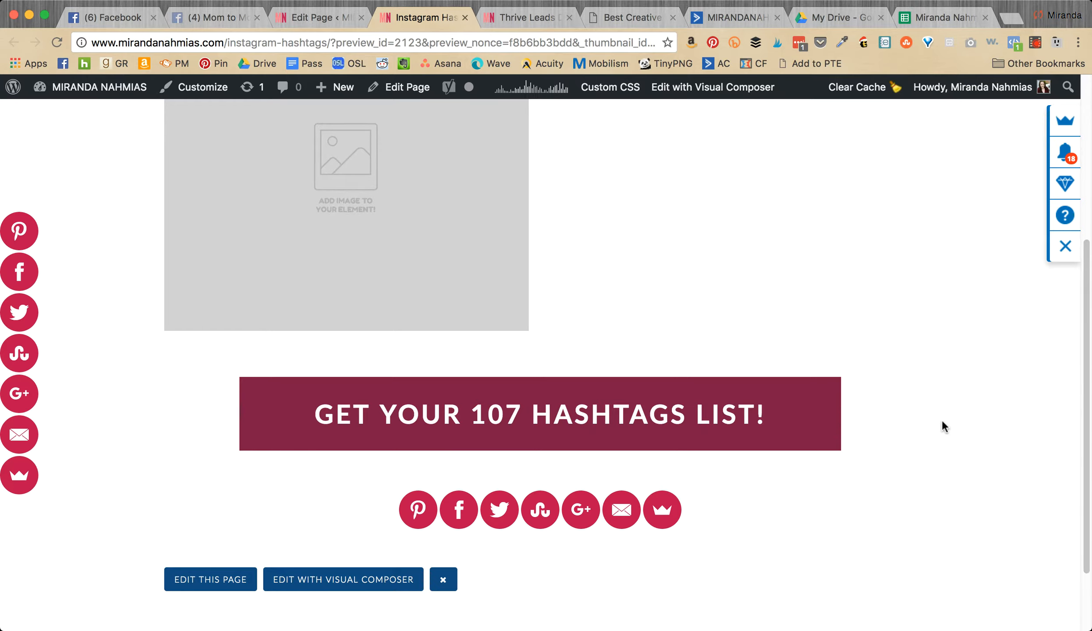
{"action": "scroll", "coordinate": [909, 429], "scroll_direction": "up", "scroll_amount": 6}
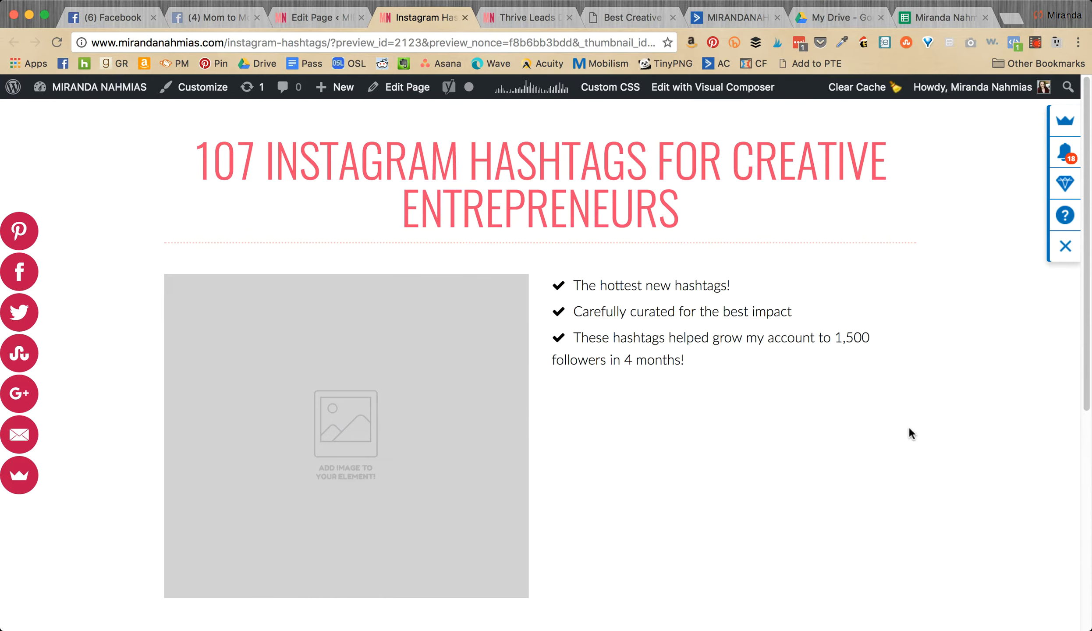
{"action": "scroll", "coordinate": [911, 438], "scroll_direction": "down", "scroll_amount": 4}
{"action": "scroll", "coordinate": [911, 438], "scroll_direction": "up", "scroll_amount": 3}
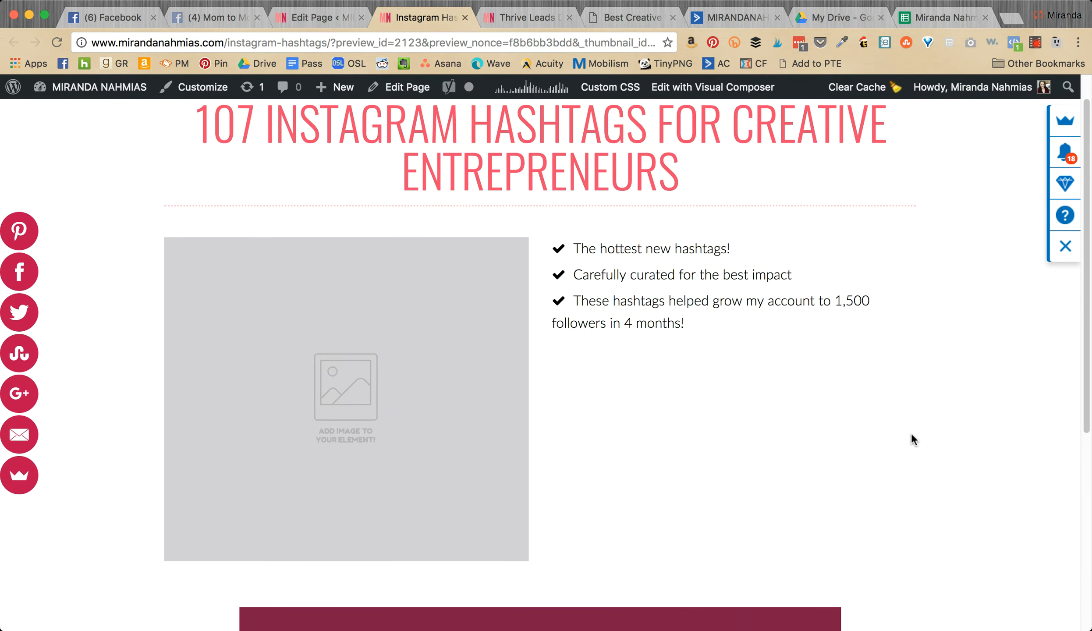
{"action": "scroll", "coordinate": [911, 434], "scroll_direction": "up", "scroll_amount": 1}
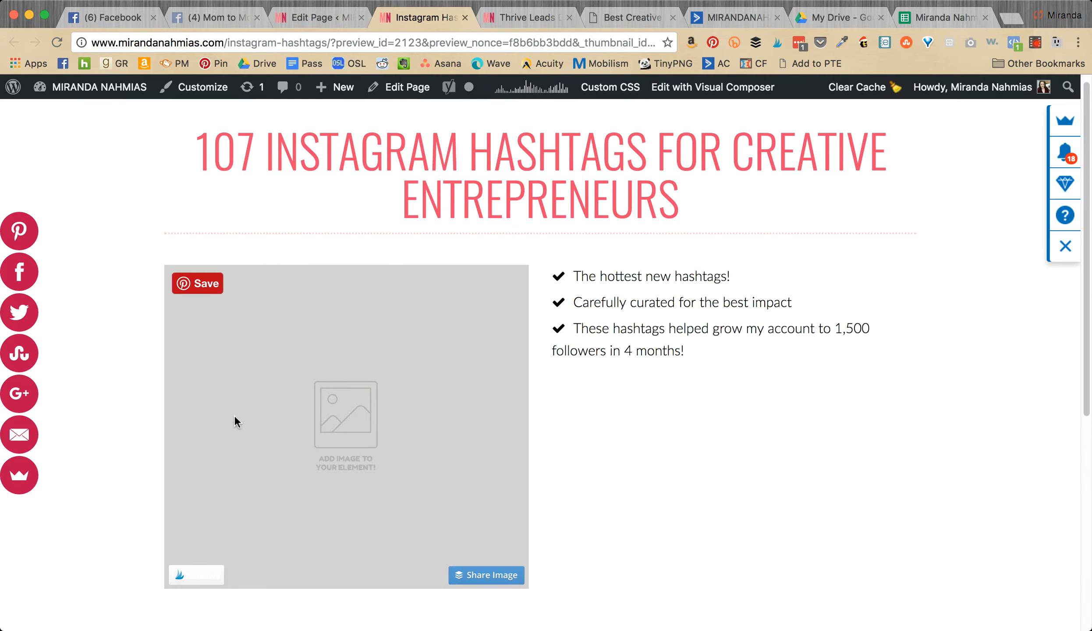
{"action": "scroll", "coordinate": [413, 297], "scroll_direction": "down", "scroll_amount": 8}
{"action": "scroll", "coordinate": [427, 299], "scroll_direction": "up", "scroll_amount": 8}
{"action": "scroll", "coordinate": [429, 291], "scroll_direction": "down", "scroll_amount": 4}
{"action": "scroll", "coordinate": [434, 291], "scroll_direction": "up", "scroll_amount": 4}
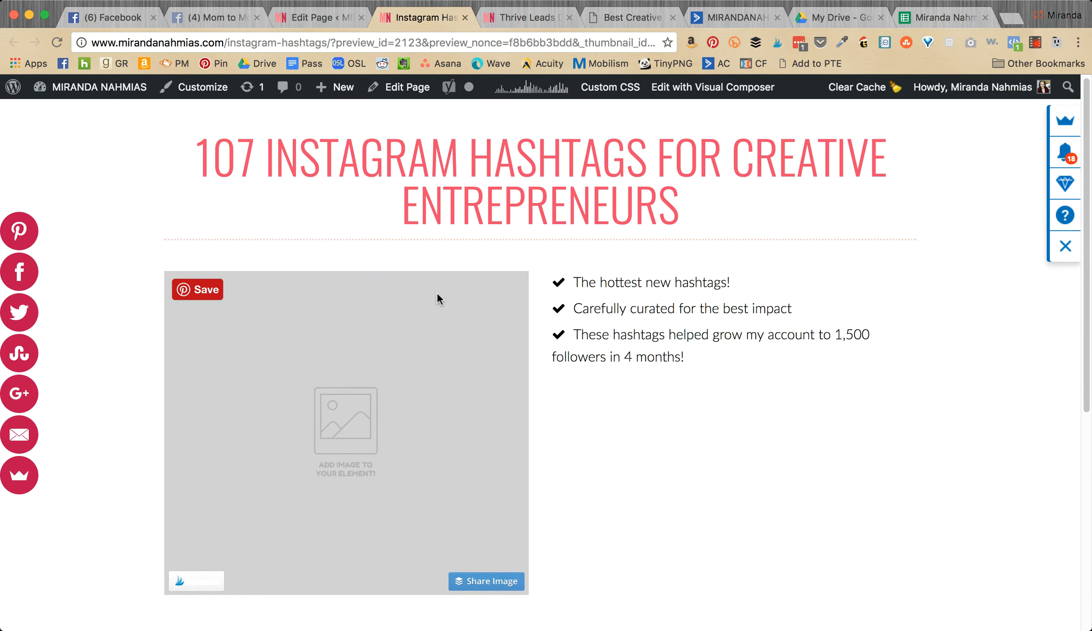
{"action": "scroll", "coordinate": [438, 293], "scroll_direction": "down", "scroll_amount": 8}
{"action": "scroll", "coordinate": [461, 303], "scroll_direction": "up", "scroll_amount": 7}
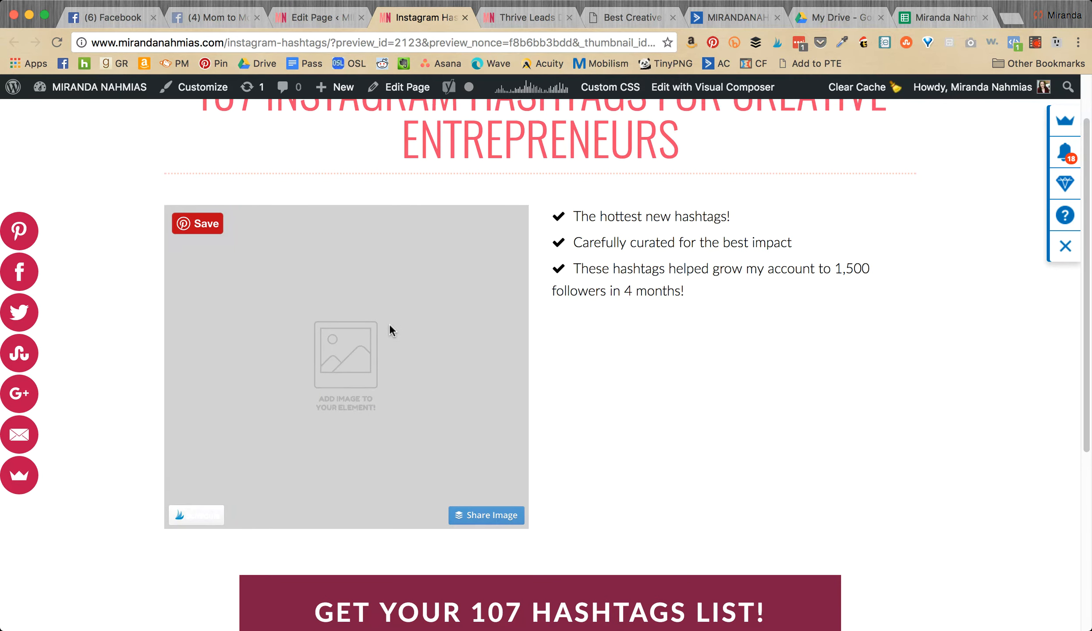
{"action": "scroll", "coordinate": [389, 324], "scroll_direction": "down", "scroll_amount": 8}
{"action": "scroll", "coordinate": [363, 320], "scroll_direction": "up", "scroll_amount": 7}
{"action": "scroll", "coordinate": [340, 320], "scroll_direction": "down", "scroll_amount": 5}
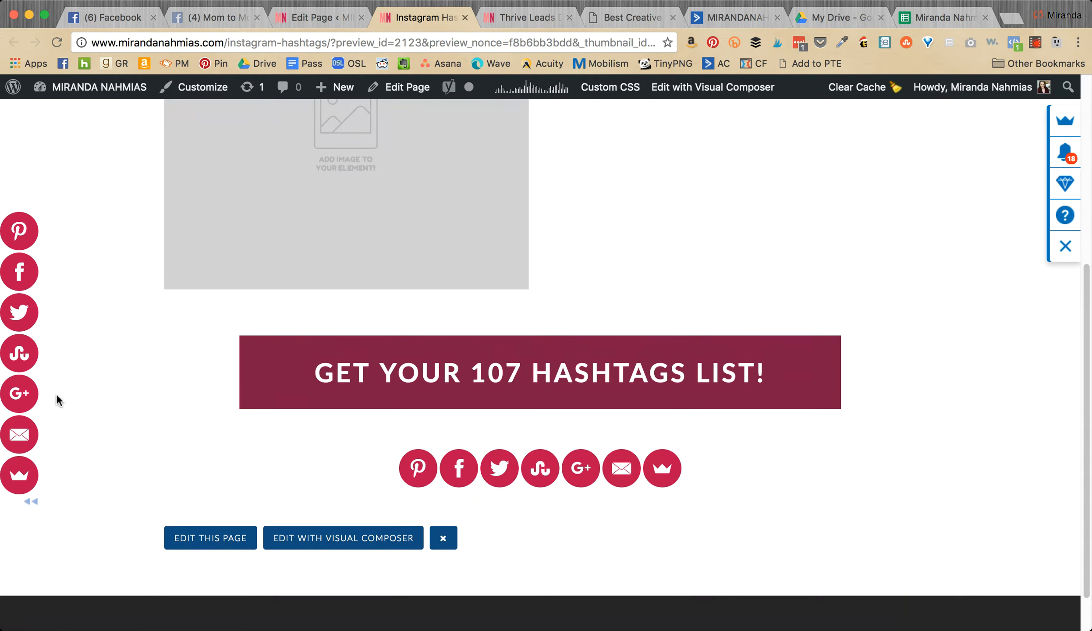
{"action": "scroll", "coordinate": [59, 394], "scroll_direction": "up", "scroll_amount": 7}
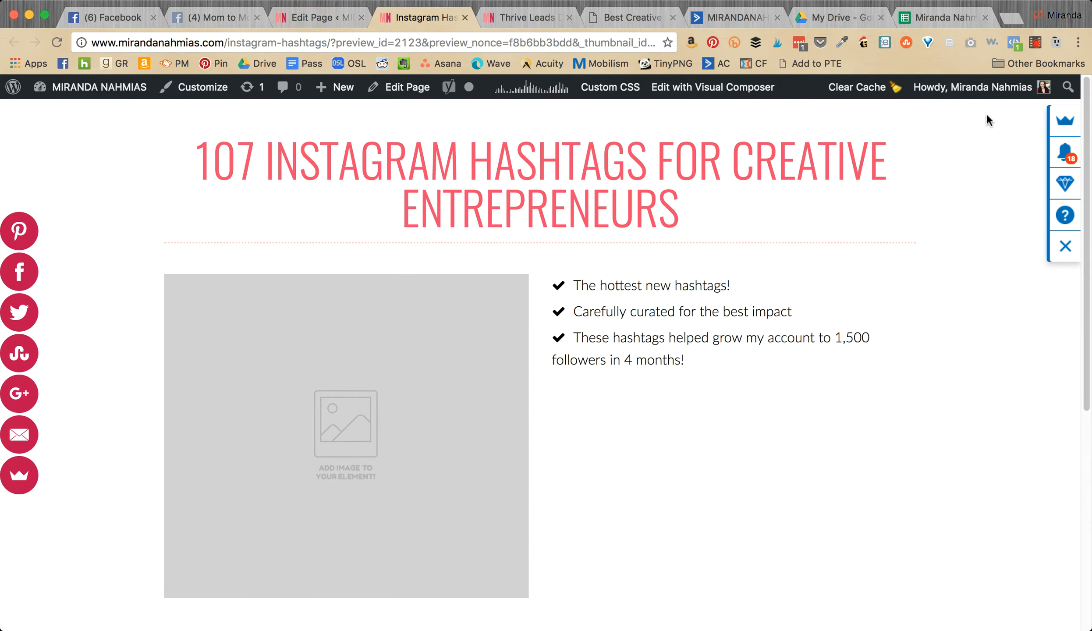
- Open the SumoMe Share app's settings, continuing on the free Basic plan
{"action": "left_click", "coordinate": [1062, 122]}
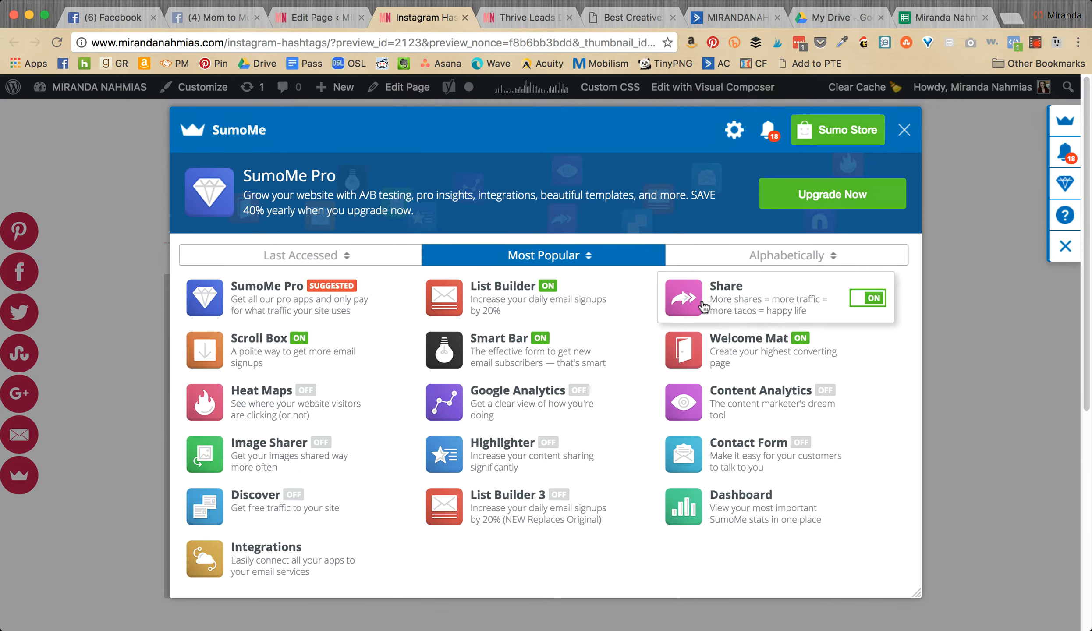
{"action": "left_click", "coordinate": [737, 303]}
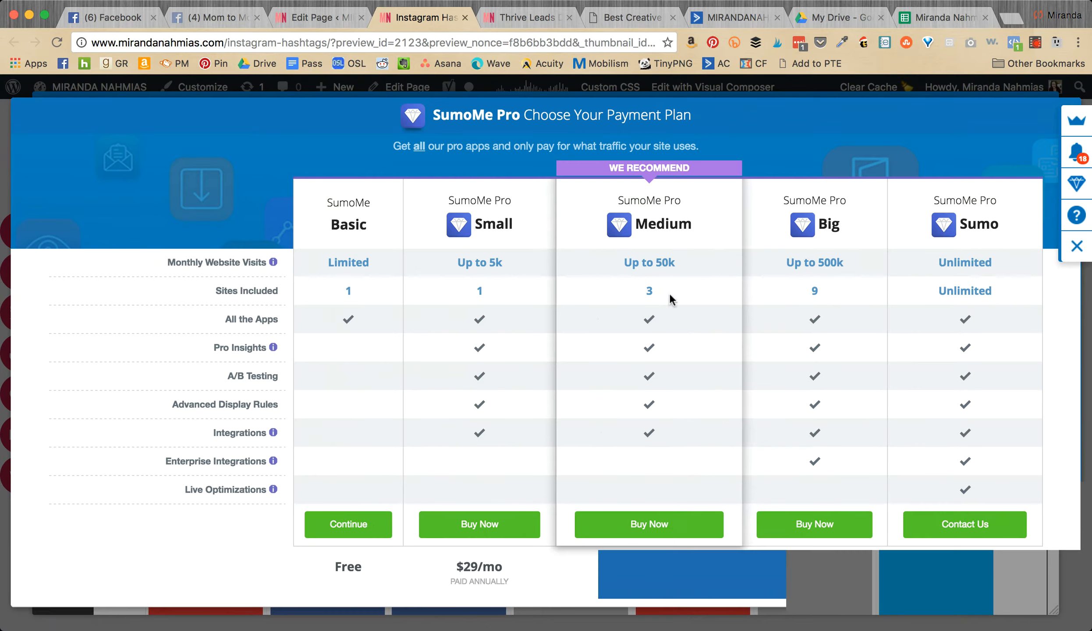
{"action": "left_click", "coordinate": [344, 526]}
{"action": "left_click", "coordinate": [342, 525]}
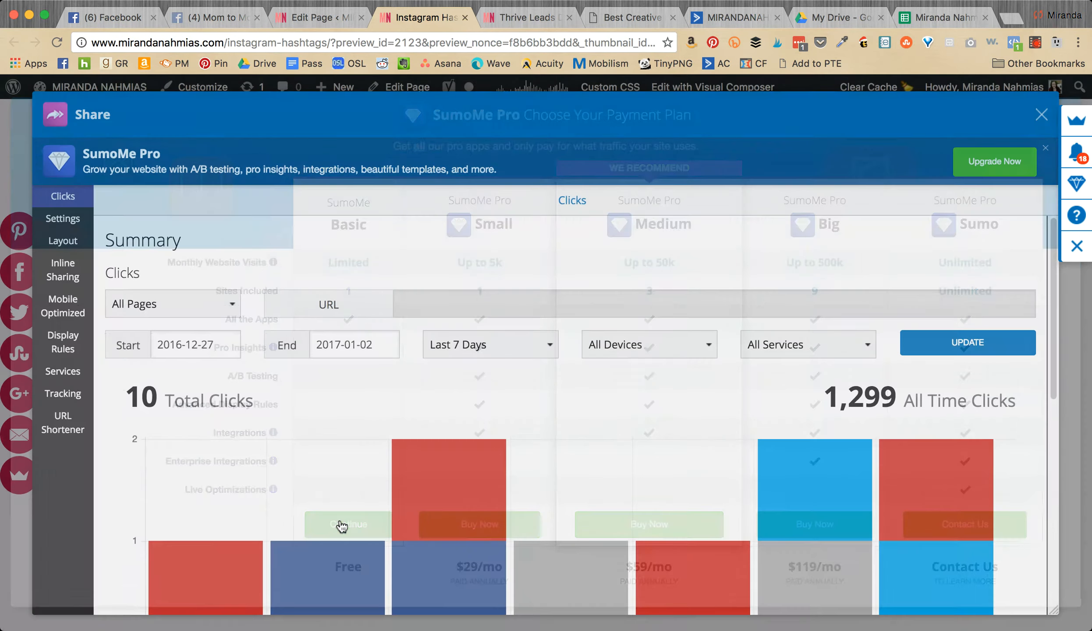
- Add and save a Don't Show display rule for /instagram-hashtags
{"action": "left_click", "coordinate": [64, 351]}
{"action": "scroll", "coordinate": [301, 368], "scroll_direction": "down", "scroll_amount": 5}
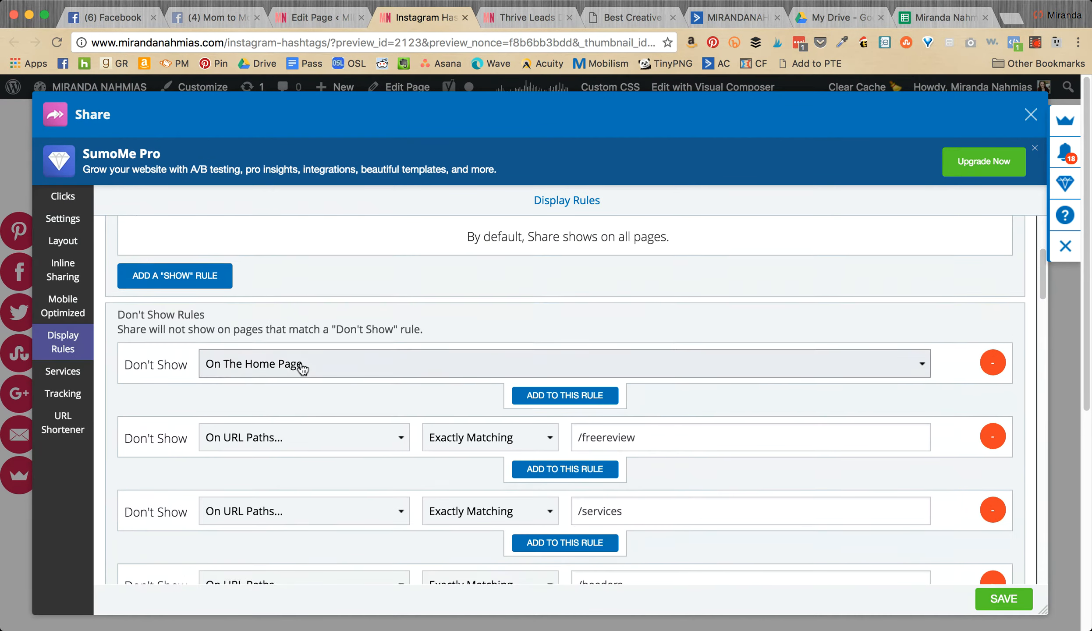
{"action": "scroll", "coordinate": [302, 368], "scroll_direction": "down", "scroll_amount": 15}
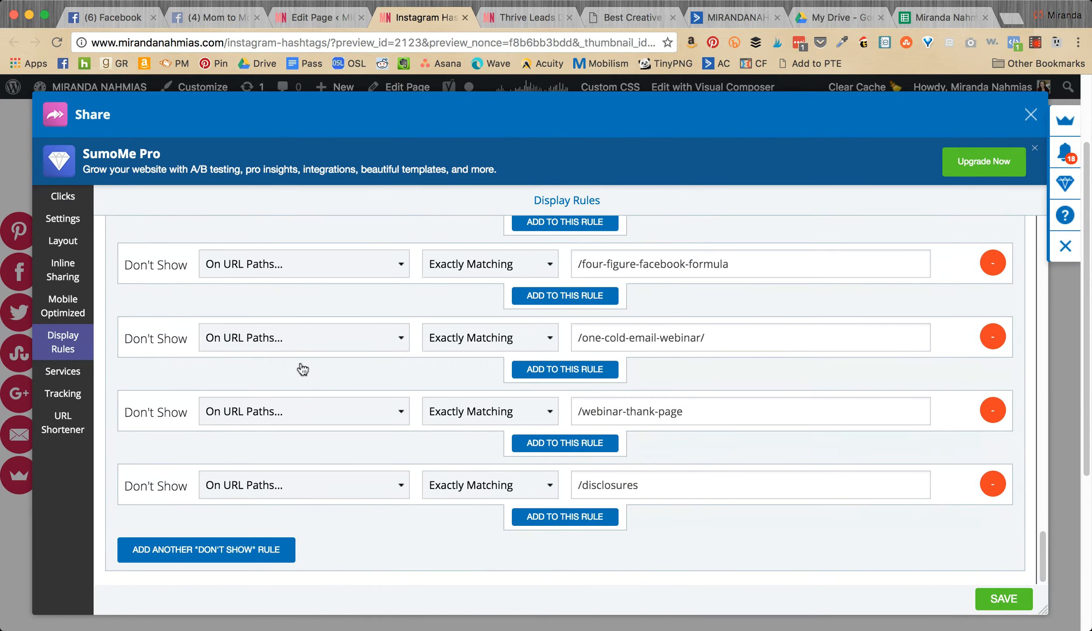
{"action": "left_click", "coordinate": [203, 551]}
{"action": "scroll", "coordinate": [359, 532], "scroll_direction": "down", "scroll_amount": 1}
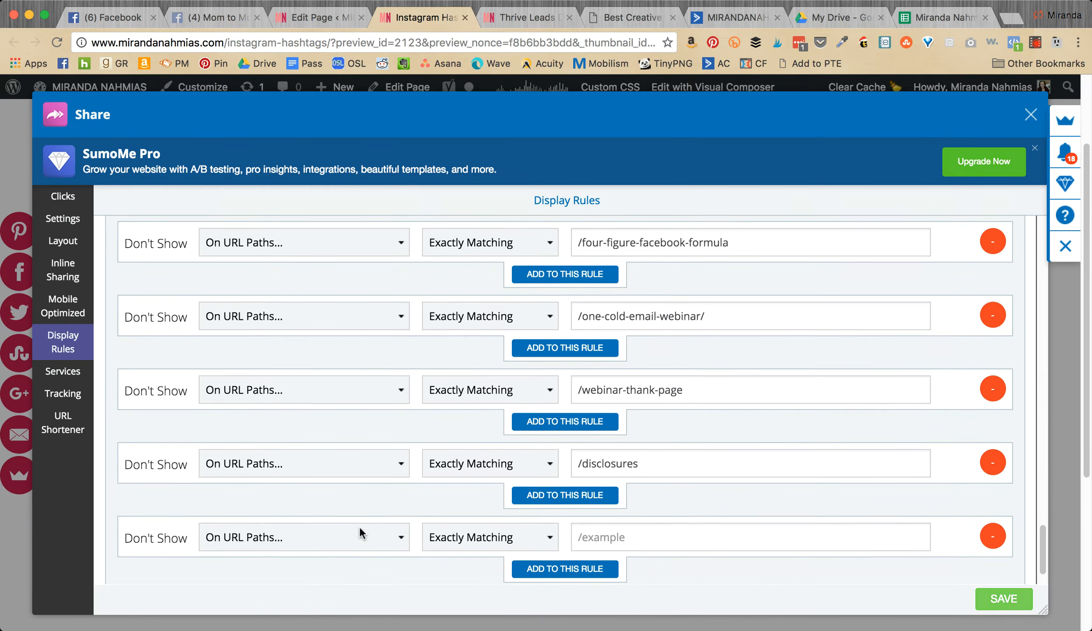
{"action": "scroll", "coordinate": [359, 533], "scroll_direction": "down", "scroll_amount": 1}
{"action": "left_click", "coordinate": [610, 485]}
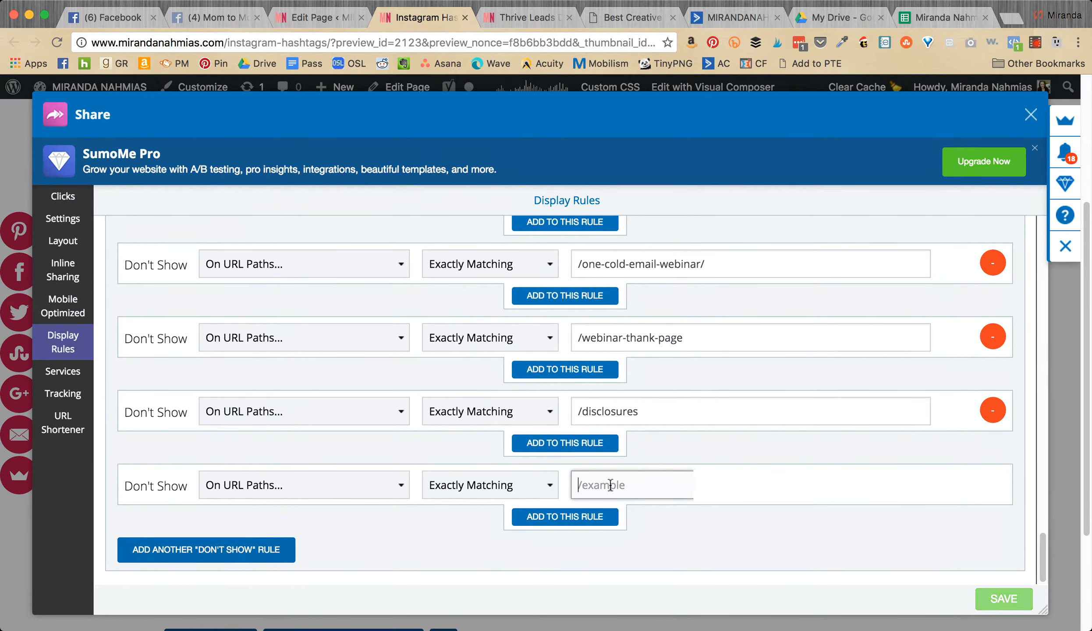
{"action": "type", "text": "/instagram-hashtags"}
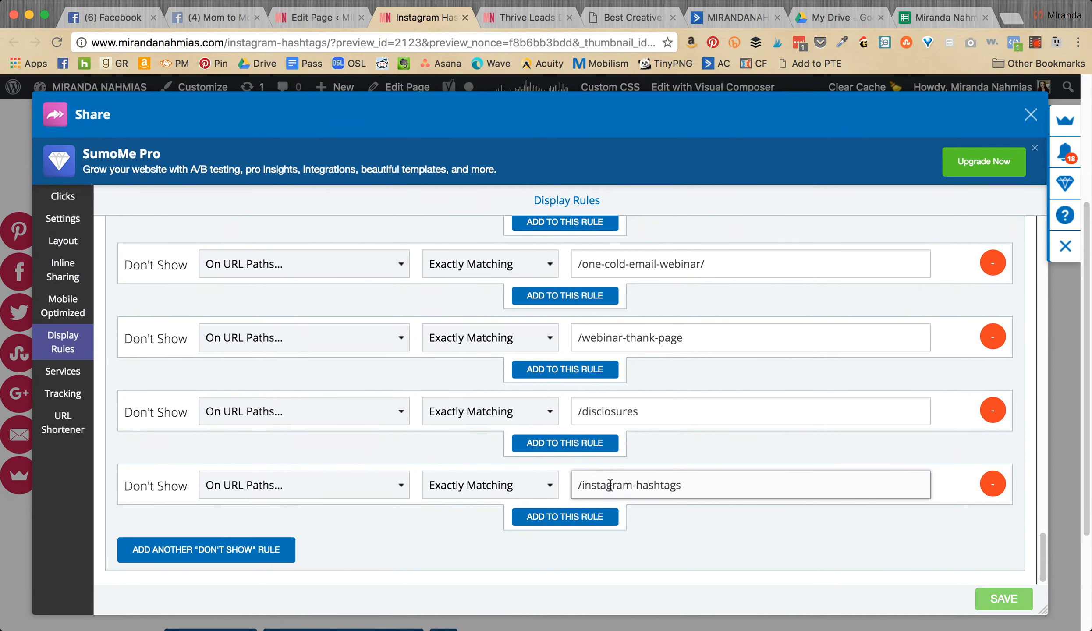
{"action": "left_click", "coordinate": [992, 600]}
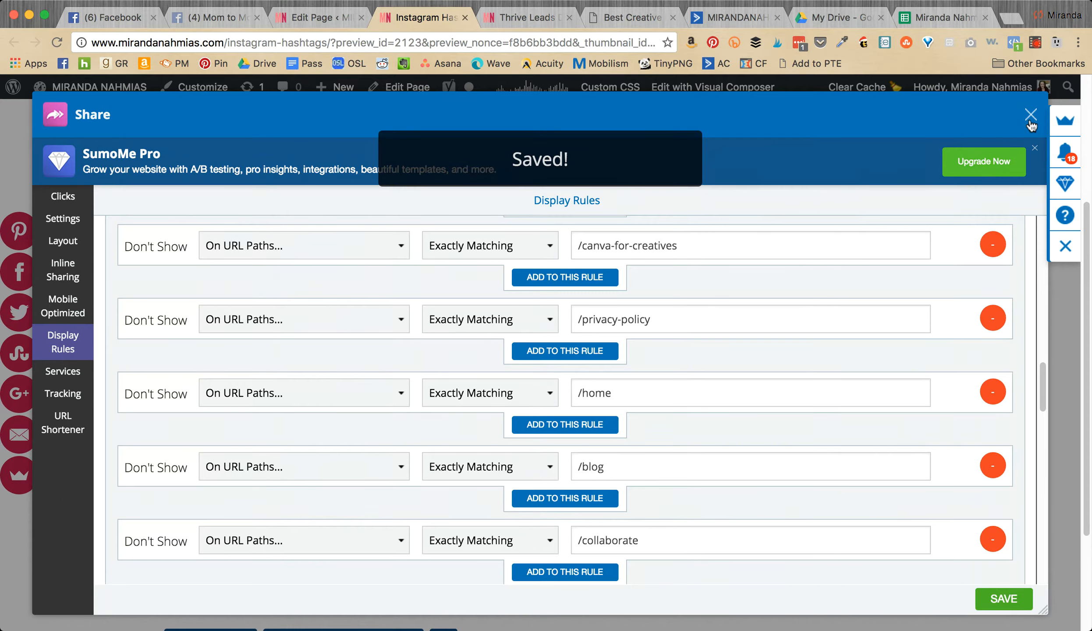
- Close the SumoMe dialogs and the preview to return to the page editor
{"action": "left_click", "coordinate": [1031, 124]}
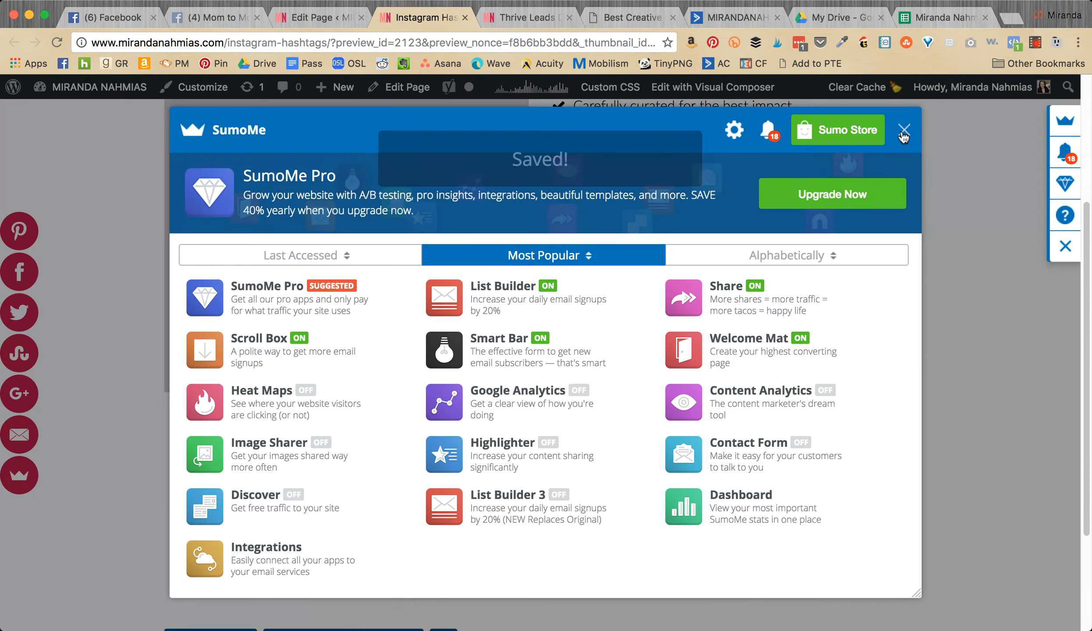
{"action": "left_click", "coordinate": [904, 132]}
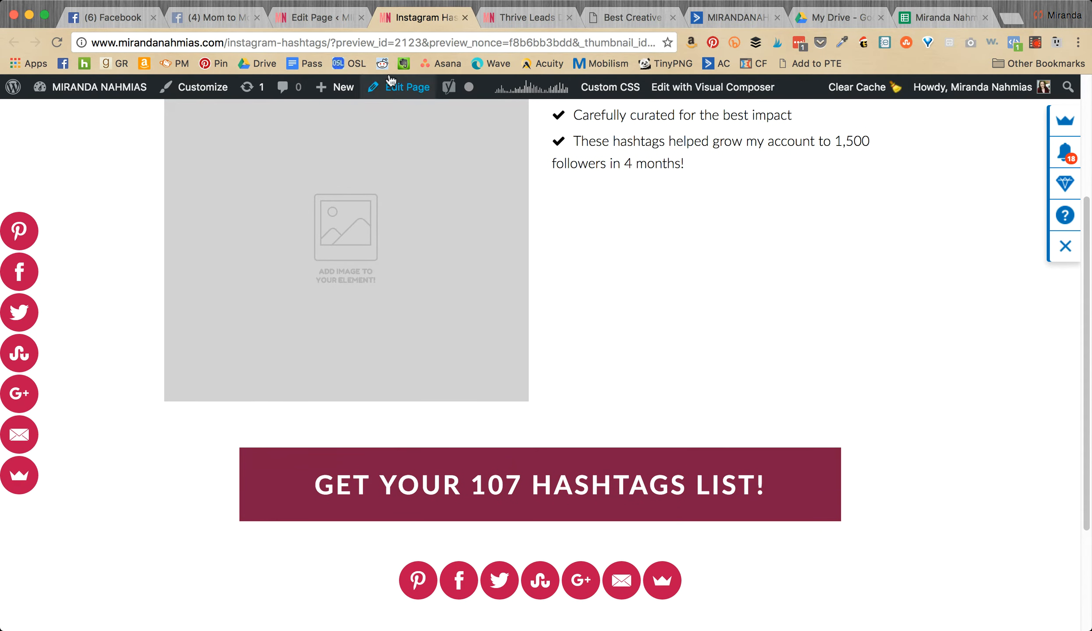
{"action": "left_click", "coordinate": [465, 18]}
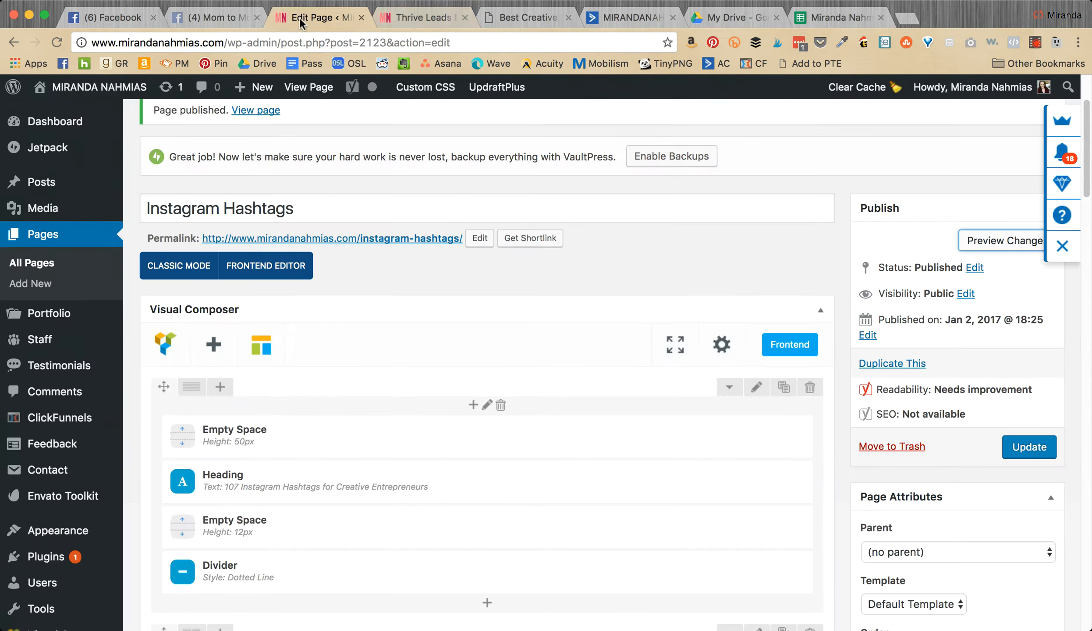
- Update the Instagram Hashtags page and view the live page in a new tab
{"action": "left_click", "coordinate": [1030, 443]}
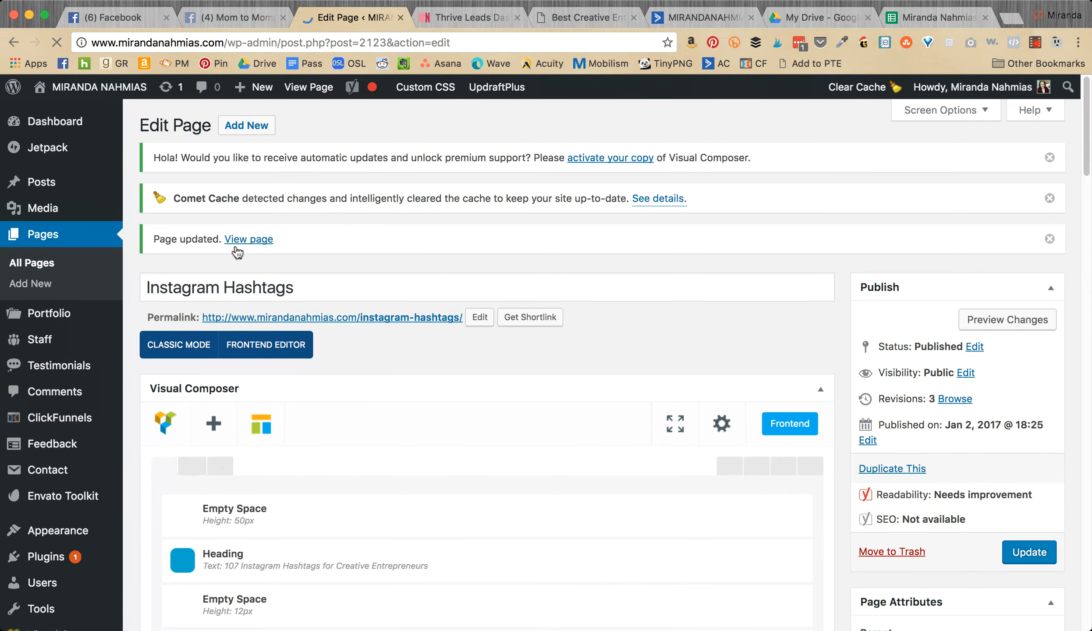
{"action": "left_click", "coordinate": [250, 241], "text": "super"}
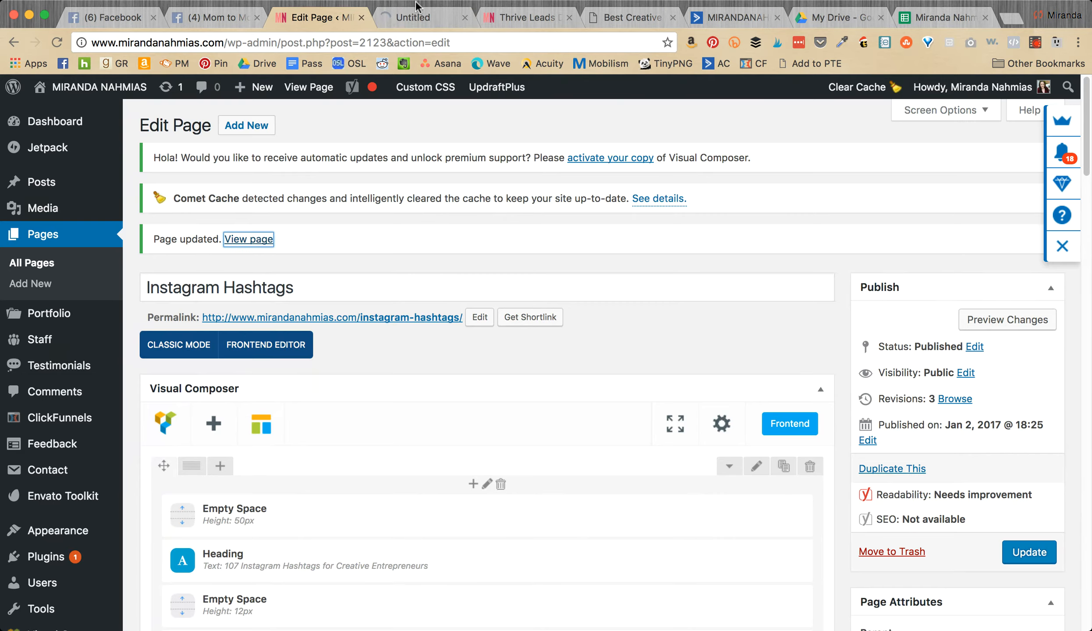
{"action": "left_click", "coordinate": [417, 17]}
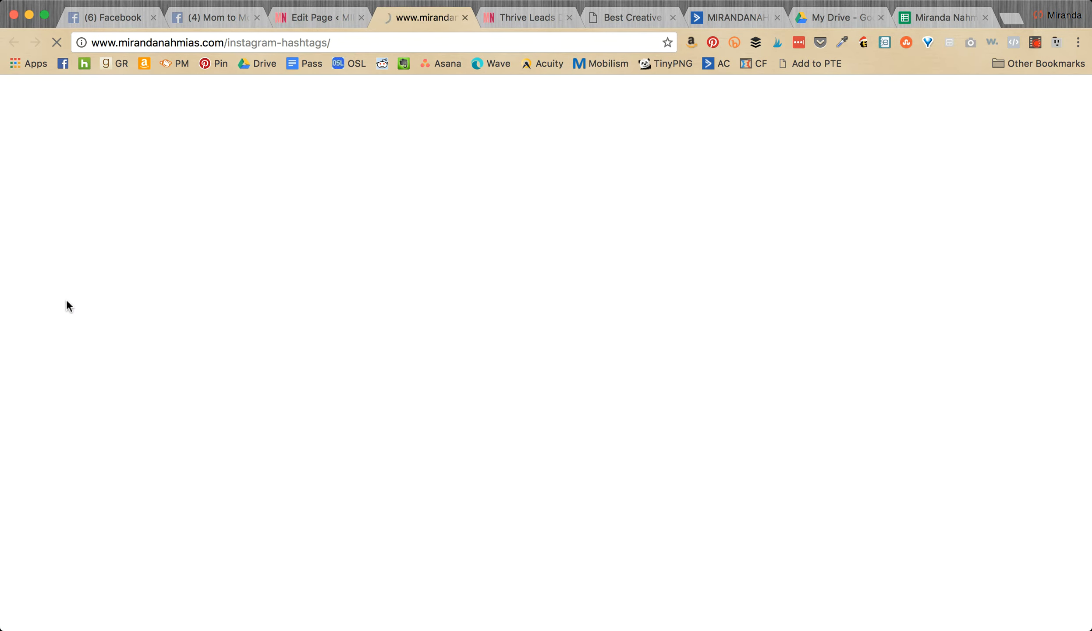
{"action": "scroll", "coordinate": [66, 299], "scroll_direction": "down", "scroll_amount": 6}
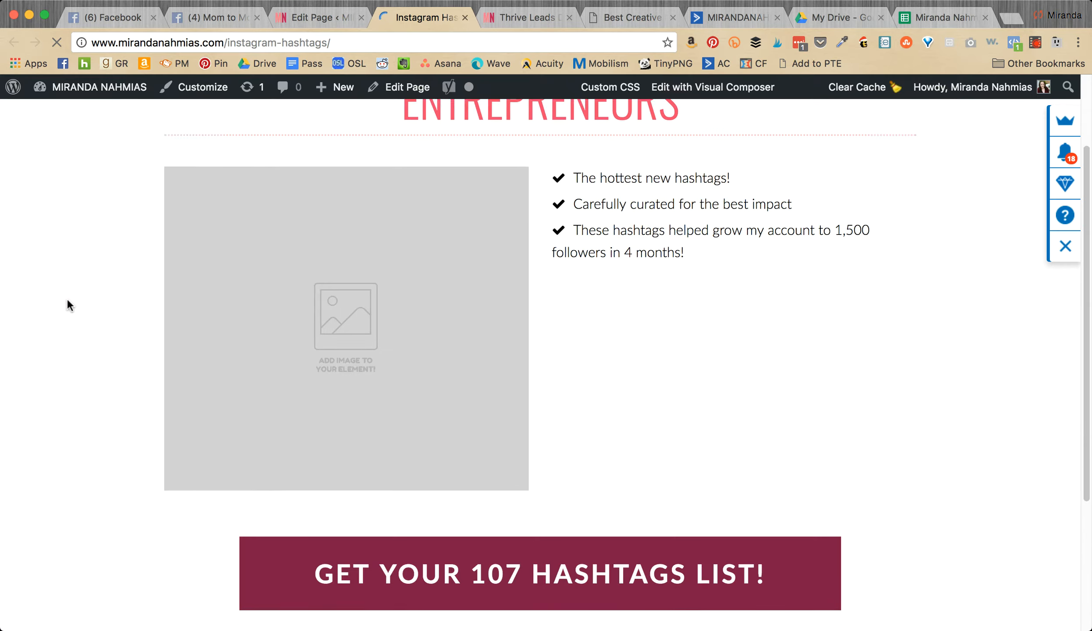
{"action": "left_click", "coordinate": [480, 378]}
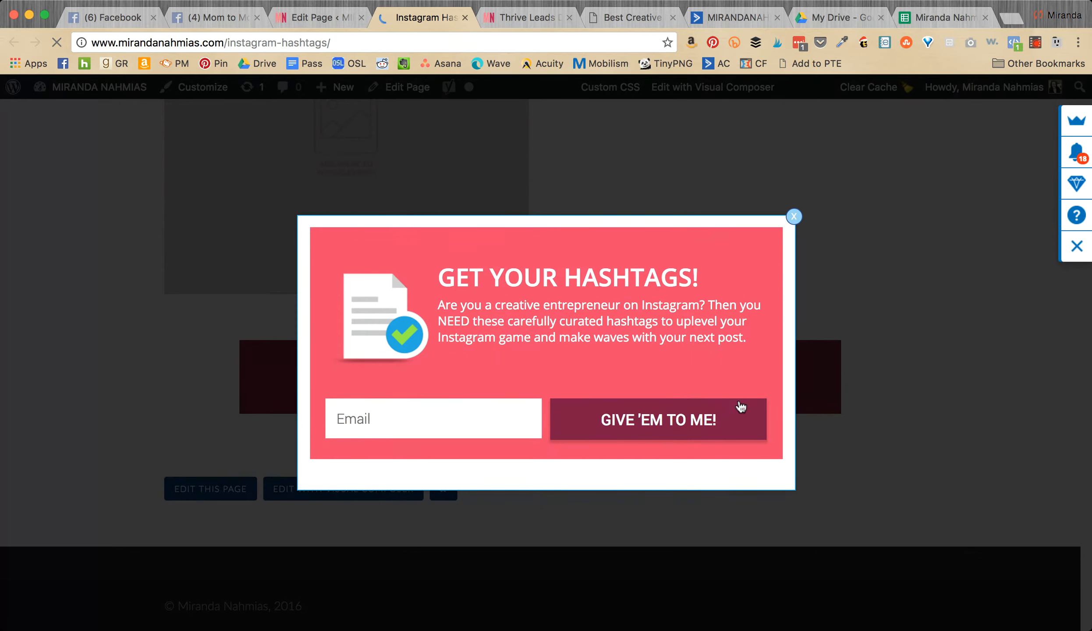
{"action": "left_click", "coordinate": [419, 418]}
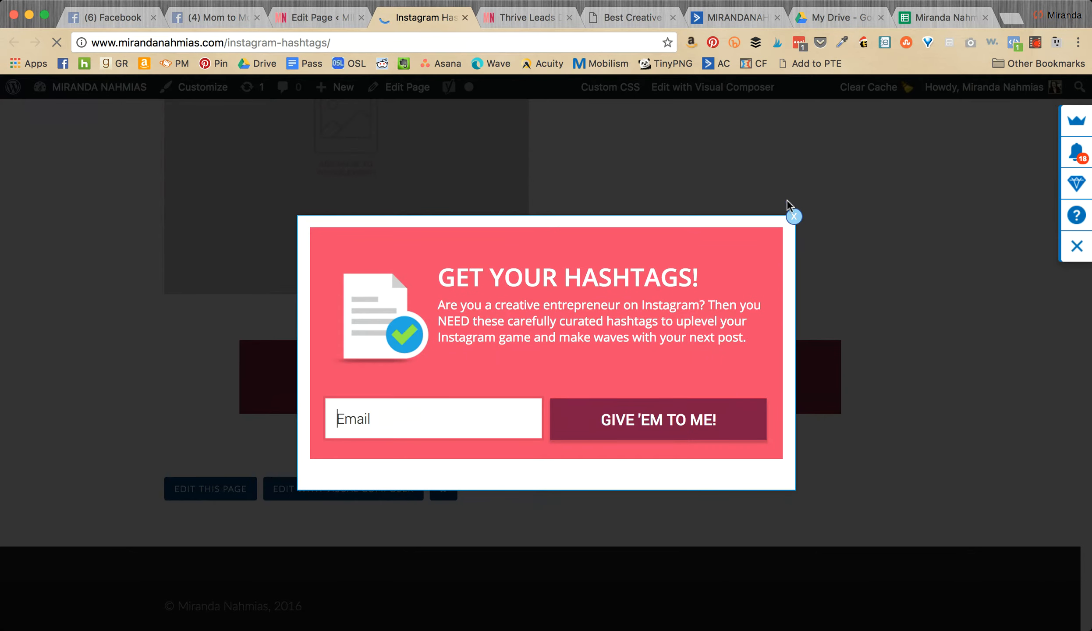
{"action": "left_click", "coordinate": [794, 217]}
{"action": "scroll", "coordinate": [903, 311], "scroll_direction": "up", "scroll_amount": 5}
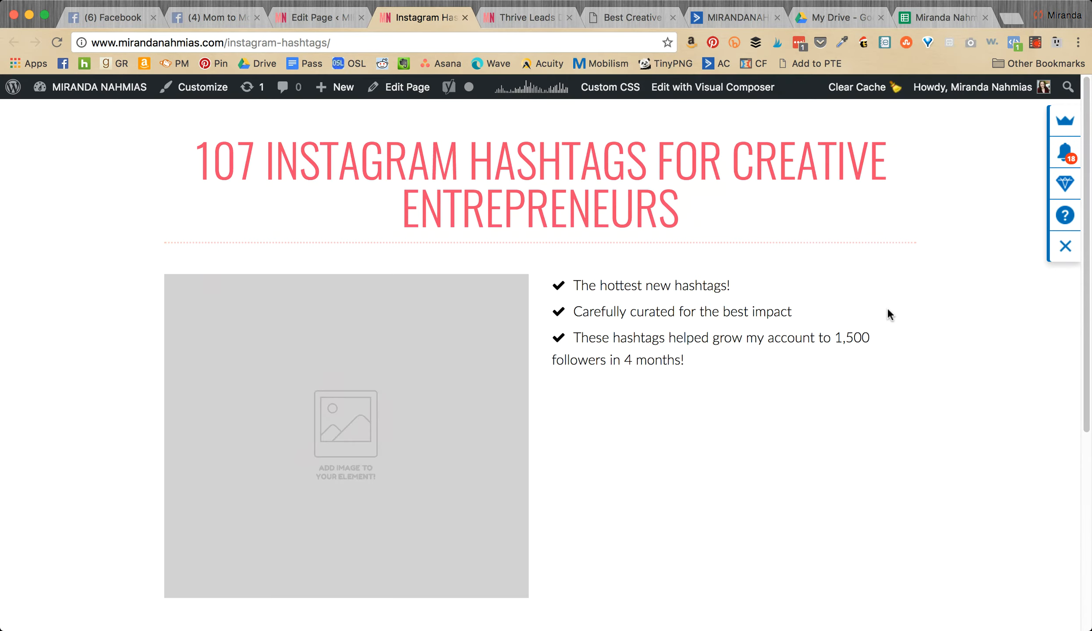
{"action": "scroll", "coordinate": [849, 307], "scroll_direction": "down", "scroll_amount": 1}
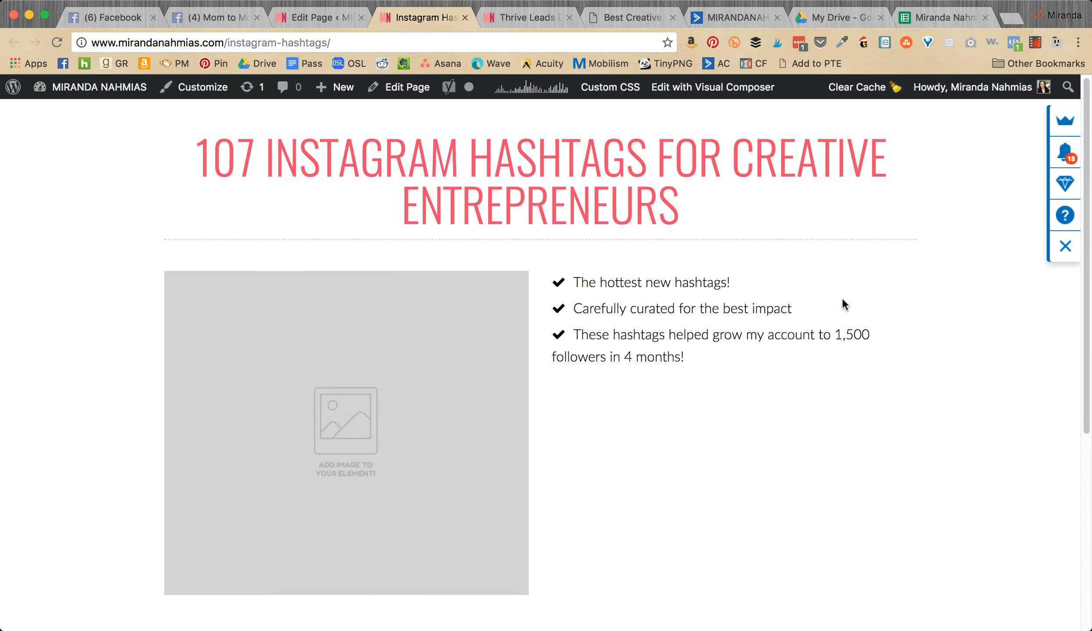
{"action": "scroll", "coordinate": [828, 302], "scroll_direction": "down", "scroll_amount": 5}
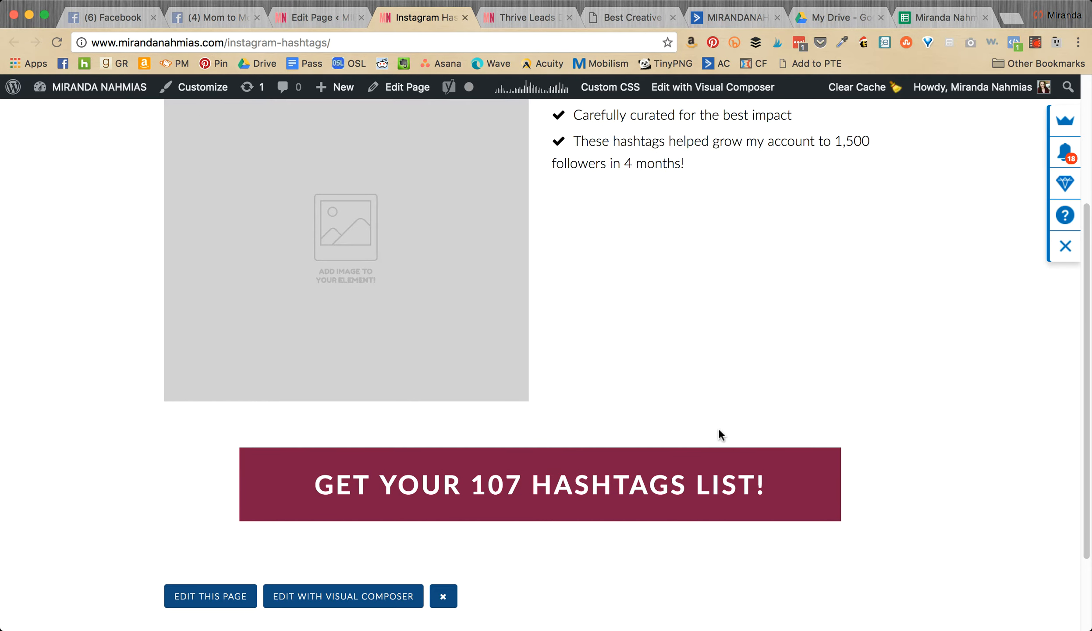
{"action": "scroll", "coordinate": [718, 434], "scroll_direction": "up", "scroll_amount": 2}
{"action": "scroll", "coordinate": [721, 436], "scroll_direction": "up", "scroll_amount": 1}
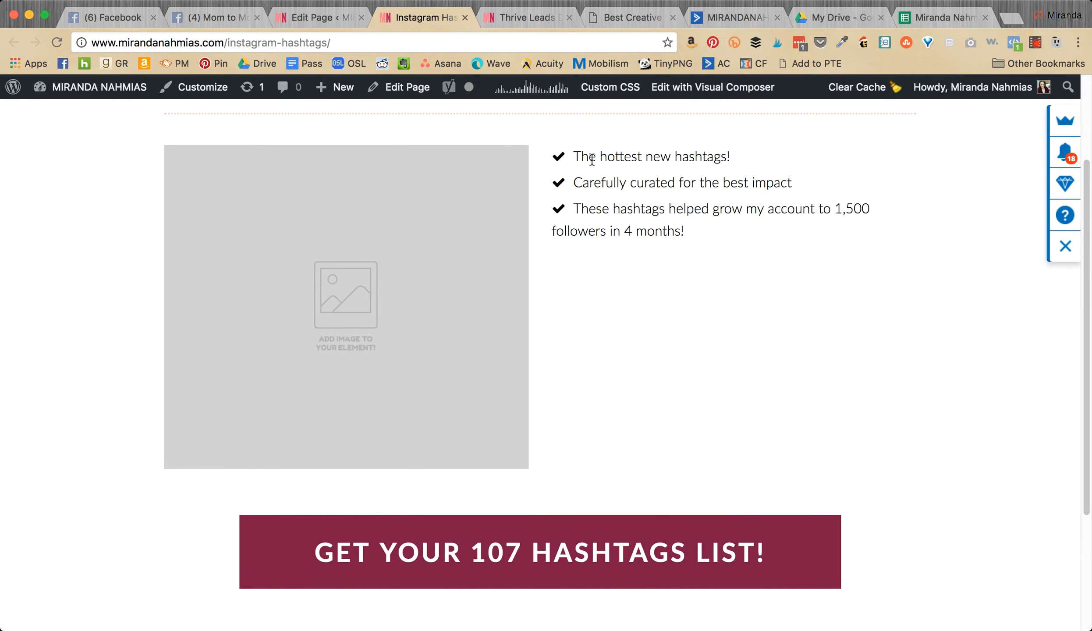
- Scroll up to Thrive Leads' Lead Shortcodes, then go to the Important Links spreadsheet
{"action": "left_click", "coordinate": [498, 15]}
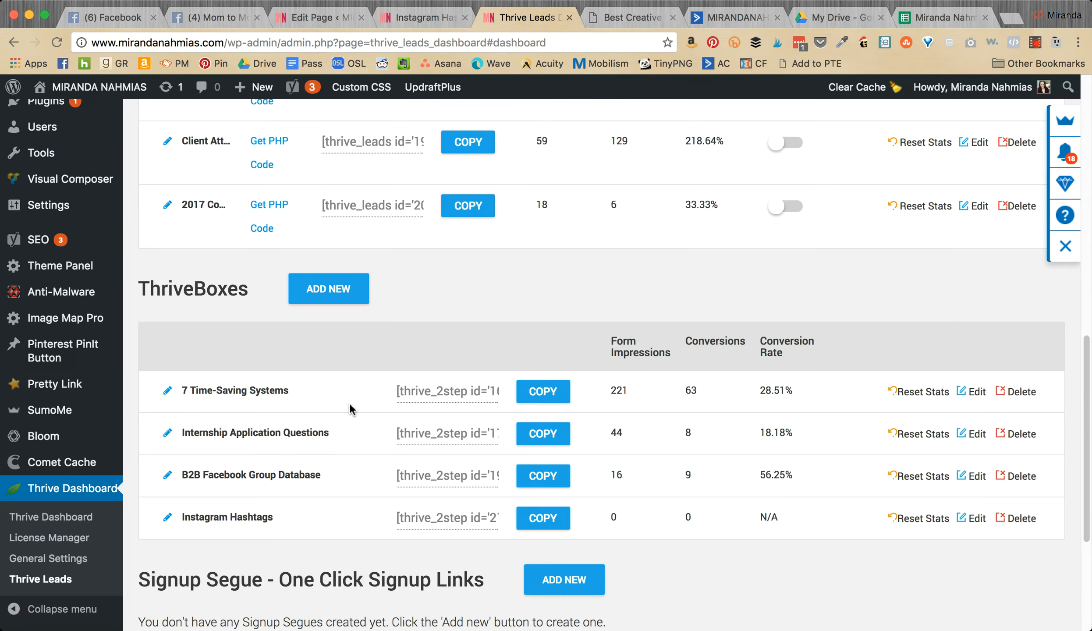
{"action": "scroll", "coordinate": [349, 403], "scroll_direction": "up", "scroll_amount": 3}
{"action": "scroll", "coordinate": [349, 403], "scroll_direction": "up", "scroll_amount": 1}
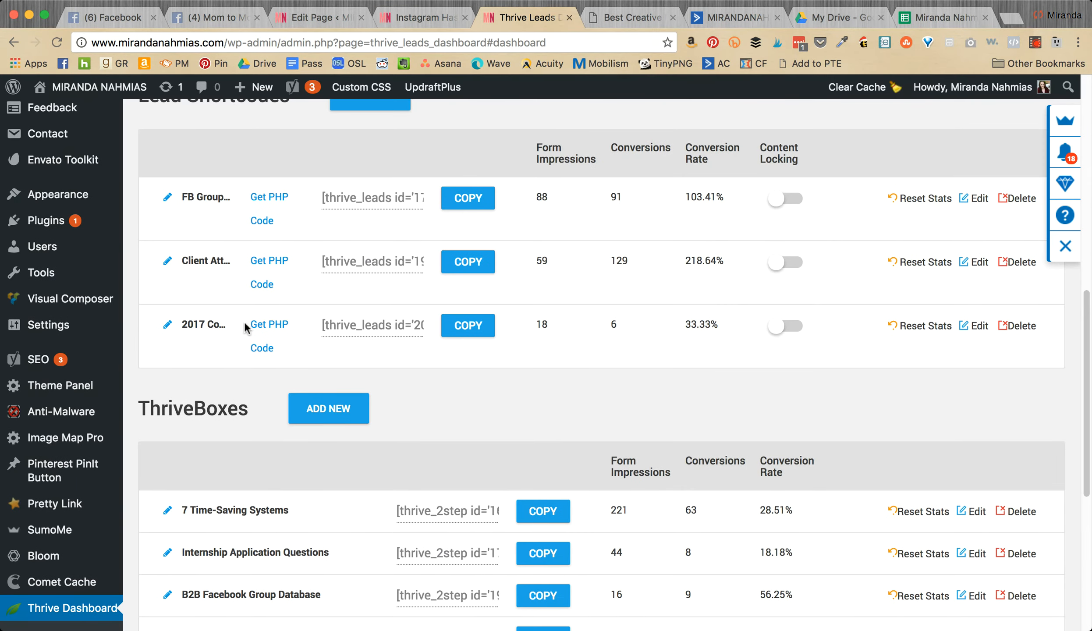
{"action": "scroll", "coordinate": [258, 328], "scroll_direction": "up", "scroll_amount": 2}
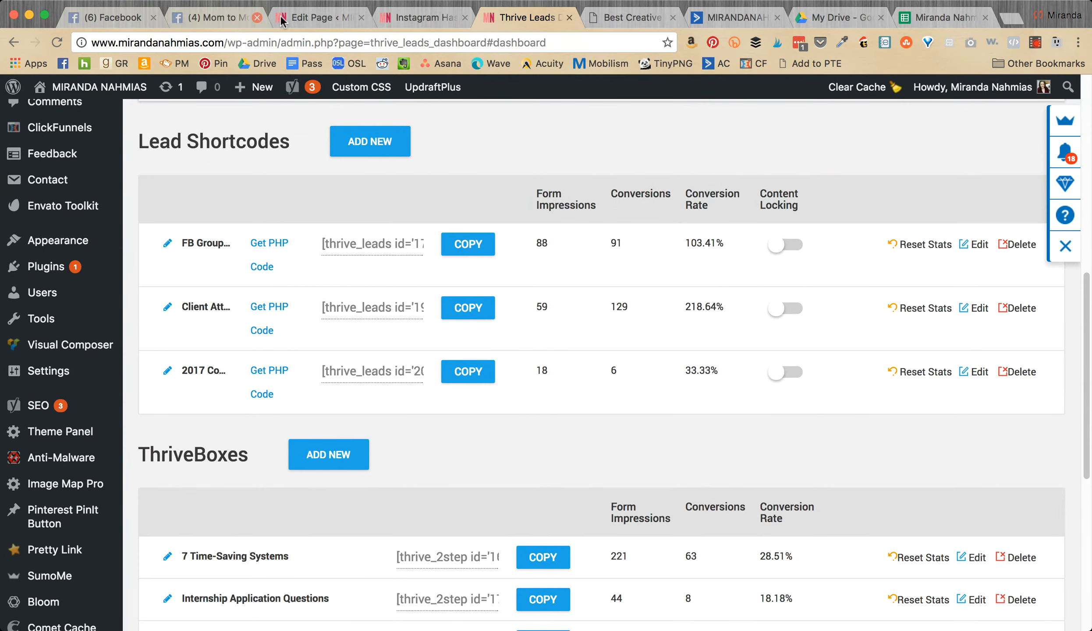
{"action": "left_click", "coordinate": [923, 27]}
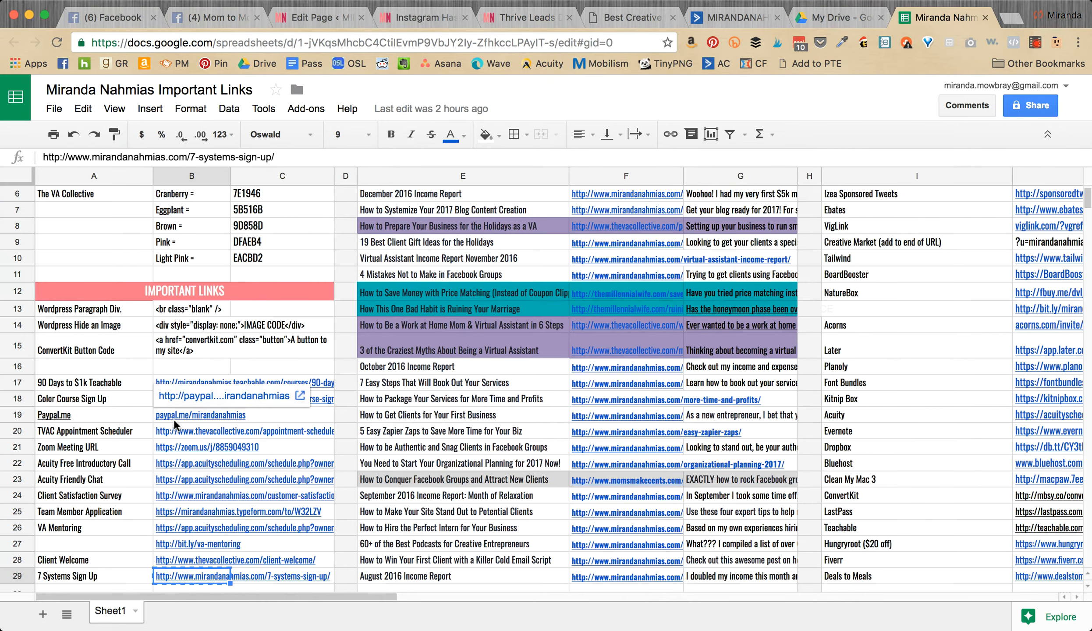
- Copy the Client Attraction Formula link from cell B39 and load it in a new tab
{"action": "scroll", "coordinate": [114, 447], "scroll_direction": "down", "scroll_amount": 3}
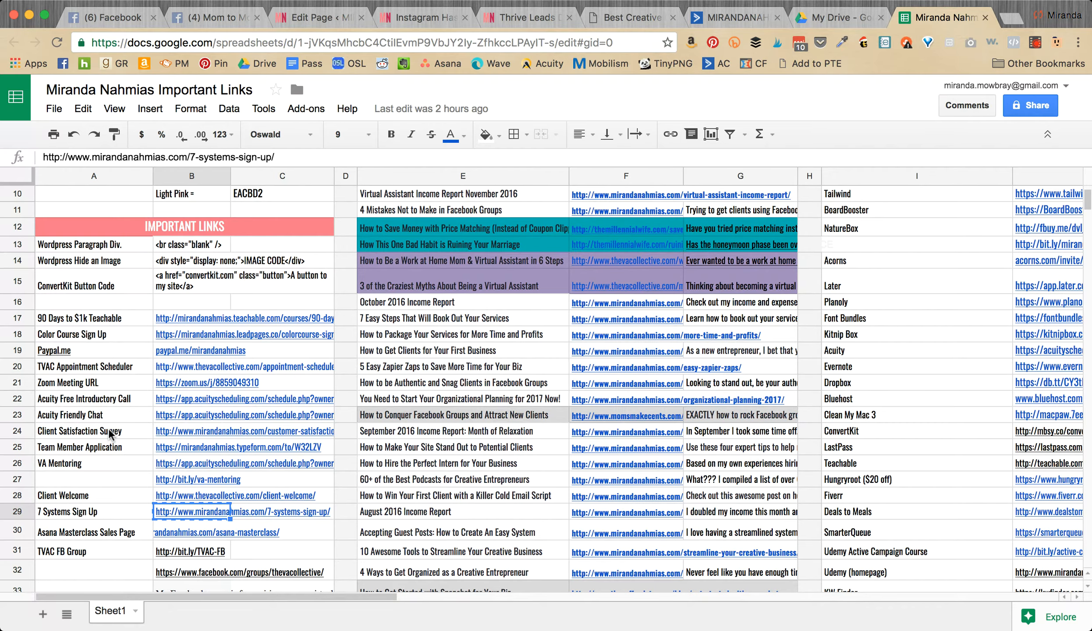
{"action": "scroll", "coordinate": [112, 439], "scroll_direction": "down", "scroll_amount": 1}
{"action": "scroll", "coordinate": [111, 435], "scroll_direction": "down", "scroll_amount": 5}
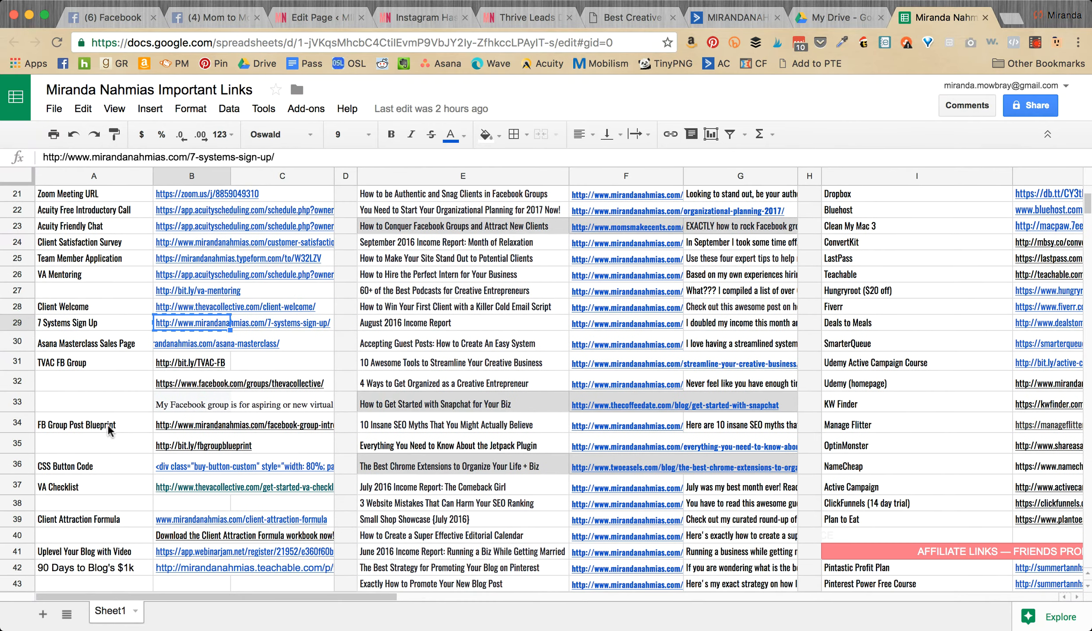
{"action": "left_click", "coordinate": [218, 523]}
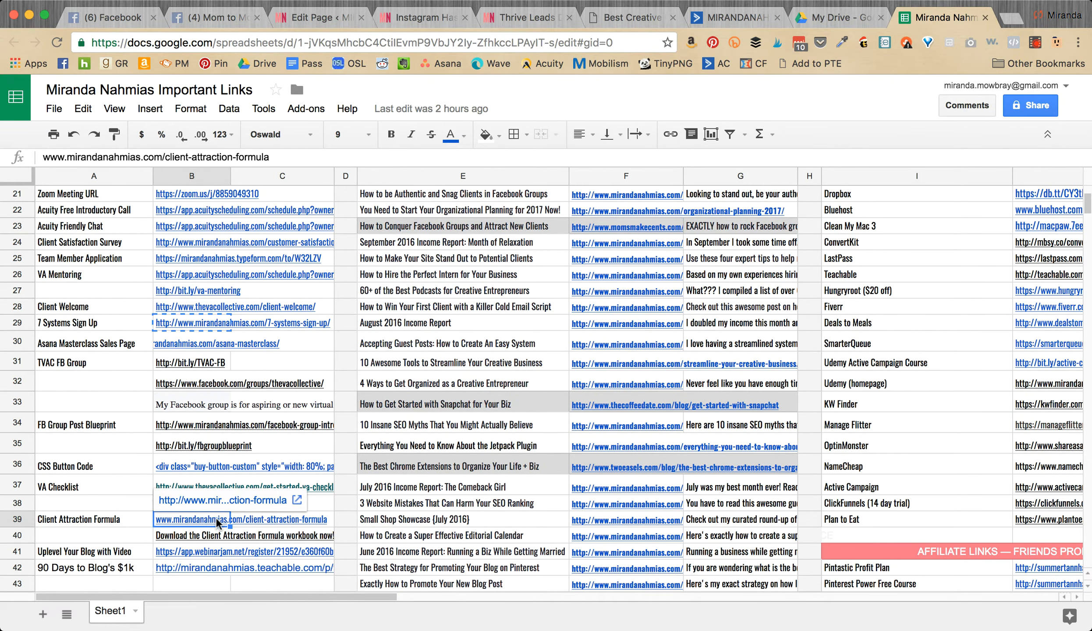
{"action": "key", "text": "super+c"}
{"action": "key", "text": "super+t"}
{"action": "key", "text": "super+v"}
{"action": "key", "text": "Return"}
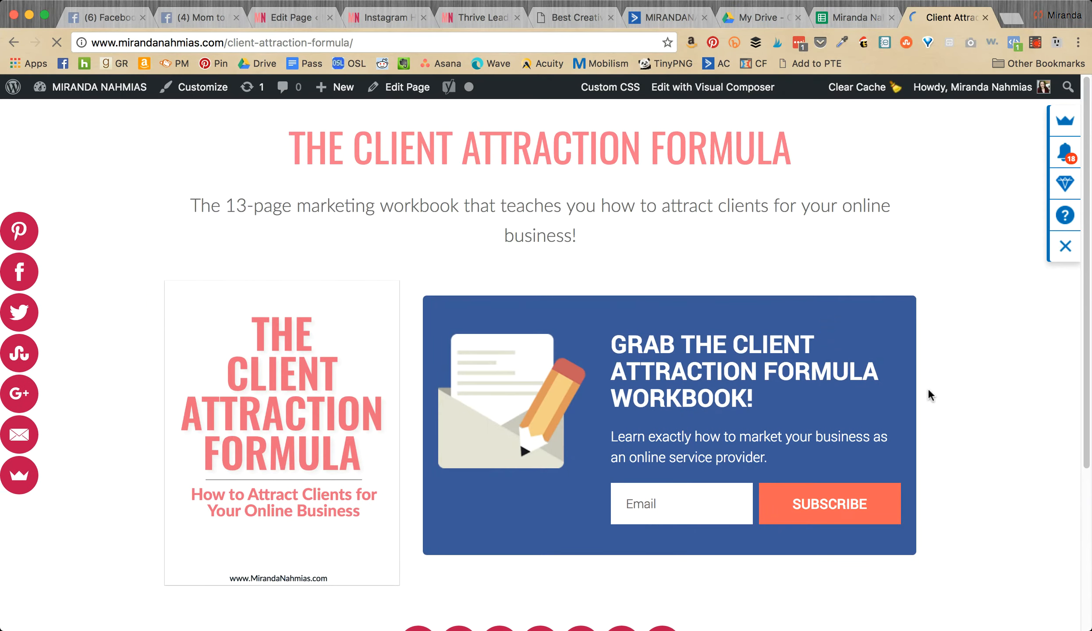
- Test the Client Attraction Formula page's Email field, then return to ActiveCampaign
{"action": "scroll", "coordinate": [928, 390], "scroll_direction": "down", "scroll_amount": 1}
{"action": "scroll", "coordinate": [914, 392], "scroll_direction": "down", "scroll_amount": 3}
{"action": "left_click", "coordinate": [641, 400]}
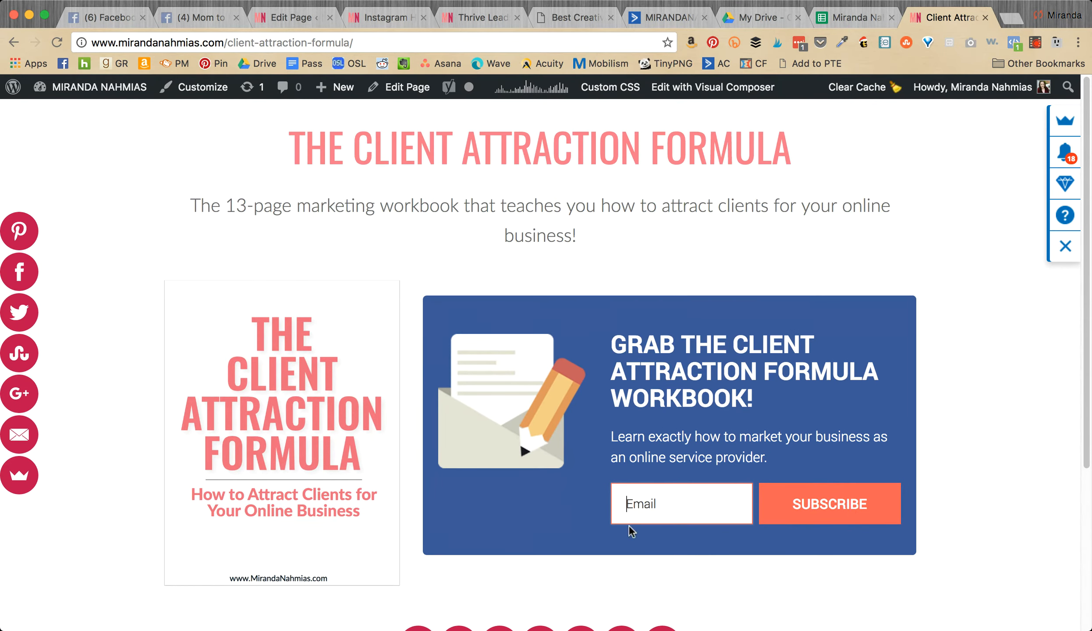
{"action": "left_click", "coordinate": [690, 504]}
{"action": "scroll", "coordinate": [919, 340], "scroll_direction": "down", "scroll_amount": 5}
{"action": "scroll", "coordinate": [920, 338], "scroll_direction": "up", "scroll_amount": 5}
{"action": "left_click", "coordinate": [645, 17]}
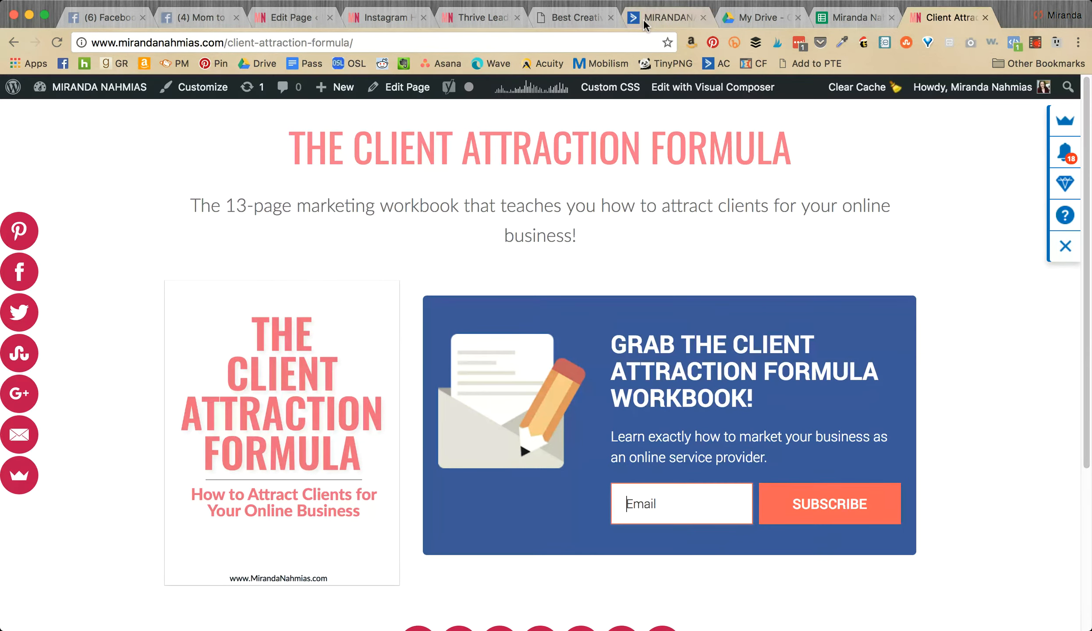
- Find the Best Creative Entrepreneur Hashtags form in the Forms list, then go to Automations
{"action": "scroll", "coordinate": [531, 451], "scroll_direction": "up", "scroll_amount": 1}
{"action": "scroll", "coordinate": [531, 452], "scroll_direction": "up", "scroll_amount": 5}
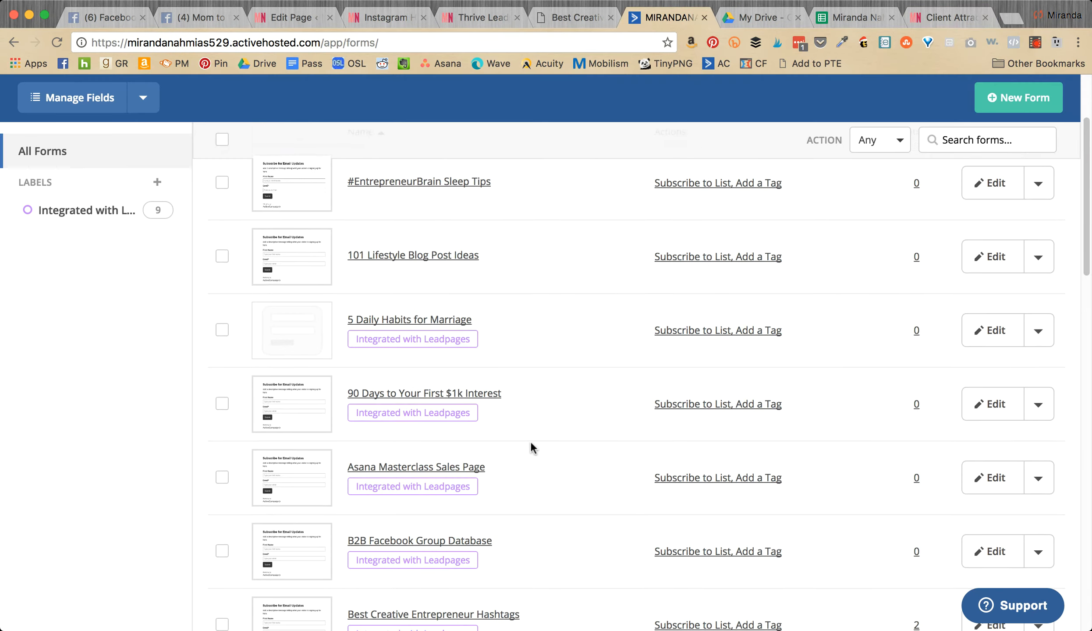
{"action": "scroll", "coordinate": [523, 440], "scroll_direction": "down", "scroll_amount": 8}
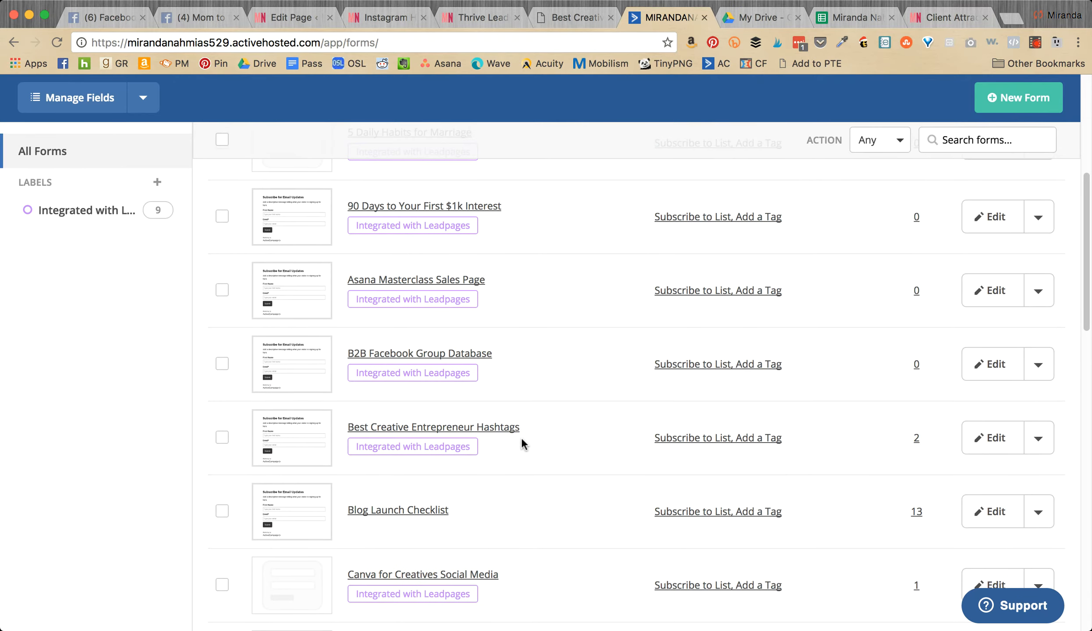
{"action": "scroll", "coordinate": [505, 443], "scroll_direction": "down", "scroll_amount": 1}
{"action": "scroll", "coordinate": [504, 441], "scroll_direction": "down", "scroll_amount": 1}
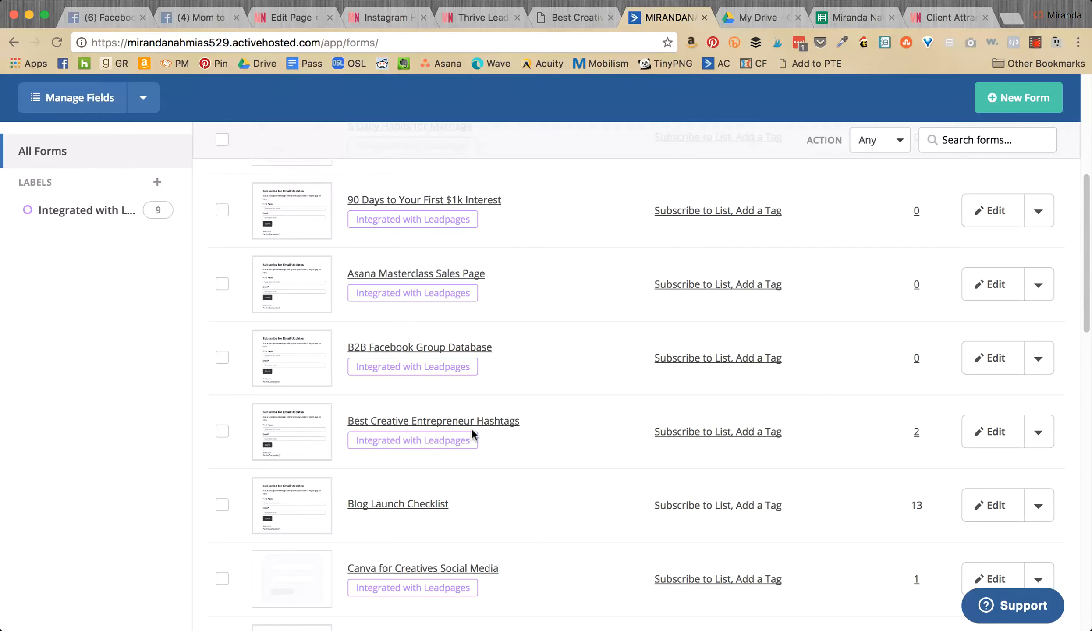
{"action": "mouse_move", "coordinate": [477, 442]}
{"action": "scroll", "coordinate": [508, 447], "scroll_direction": "up", "scroll_amount": 8}
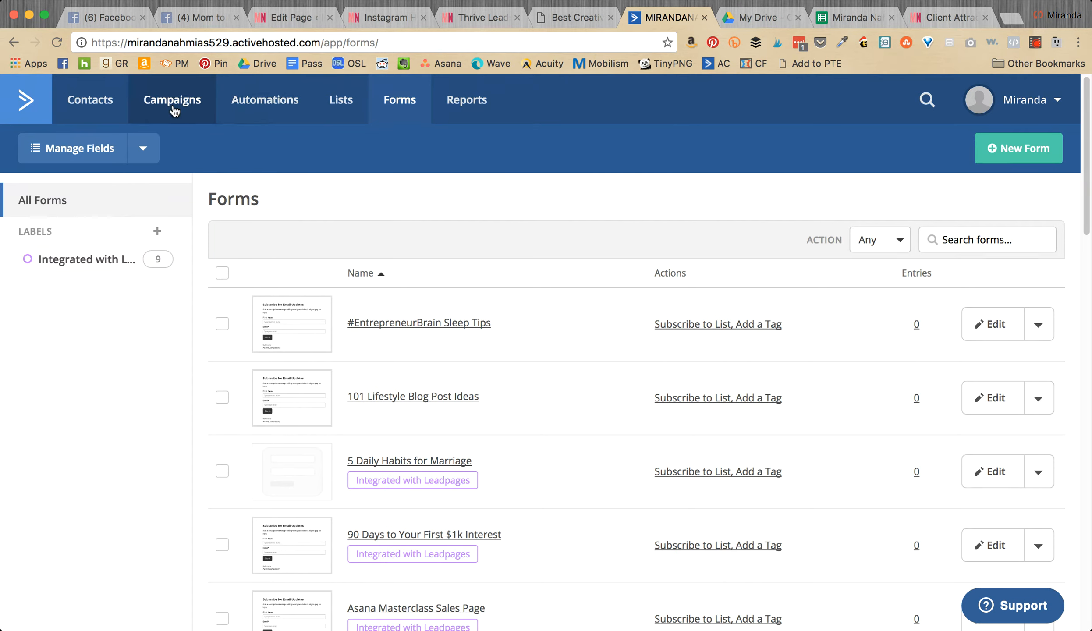
{"action": "left_click", "coordinate": [256, 104]}
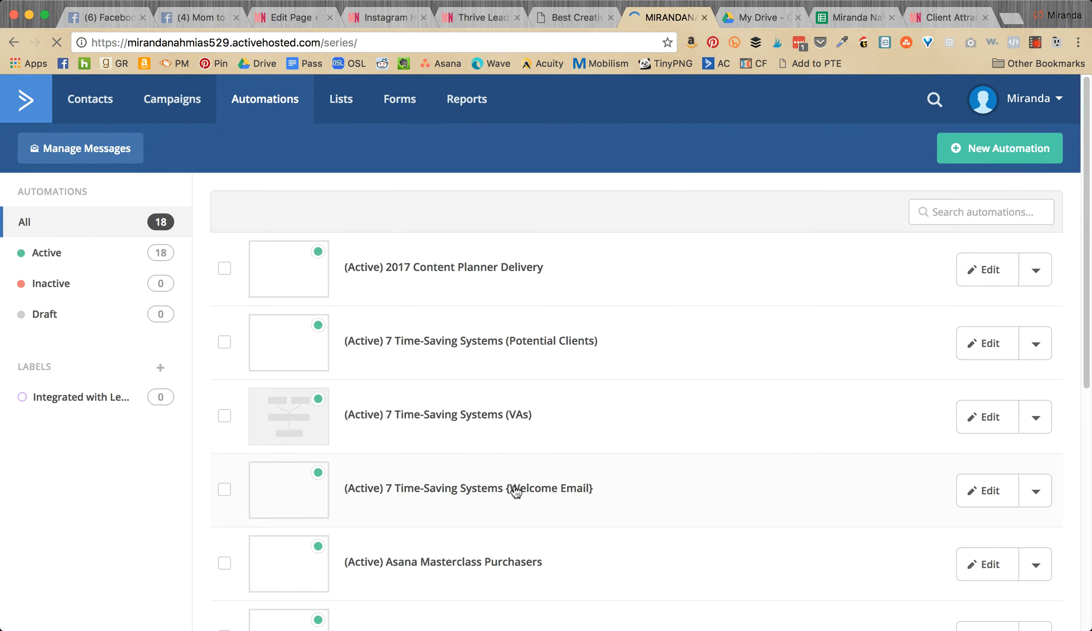
- Delete the Best Creative Entrepreneur Hashtags trigger from New Subscriber Indoctrination, then return to Automations
{"action": "scroll", "coordinate": [581, 407], "scroll_direction": "down", "scroll_amount": 3}
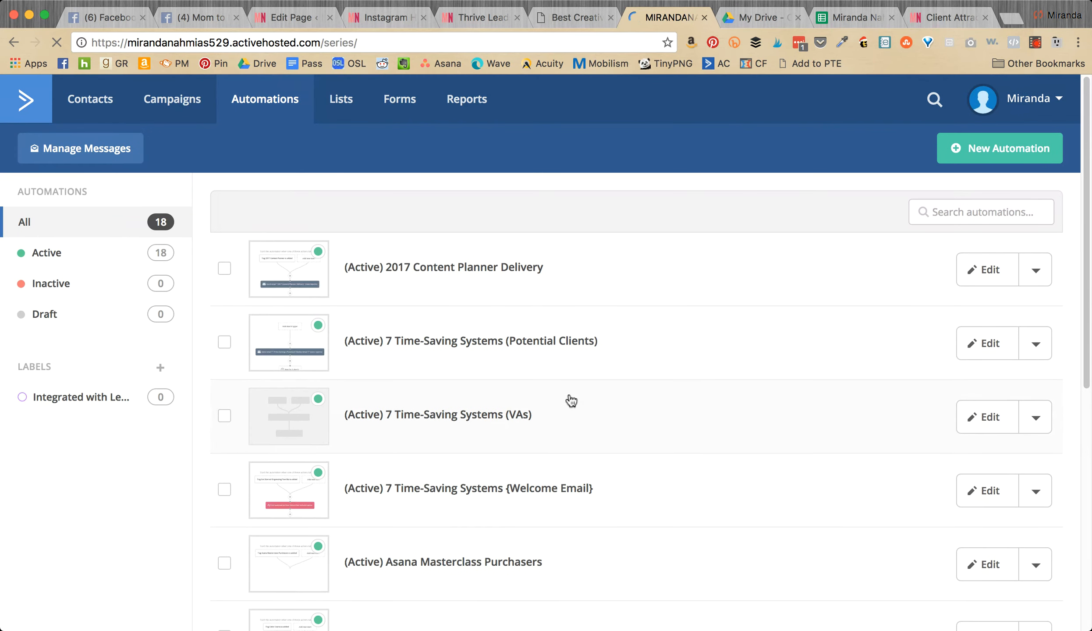
{"action": "scroll", "coordinate": [569, 401], "scroll_direction": "down", "scroll_amount": 5}
{"action": "scroll", "coordinate": [570, 400], "scroll_direction": "down", "scroll_amount": 1}
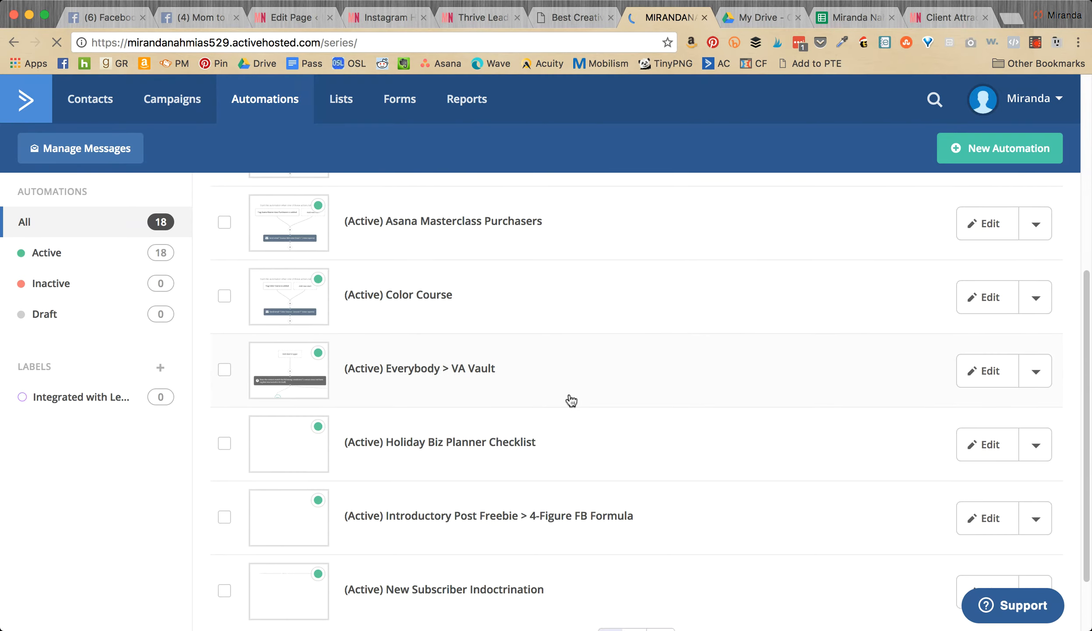
{"action": "scroll", "coordinate": [570, 400], "scroll_direction": "down", "scroll_amount": 3}
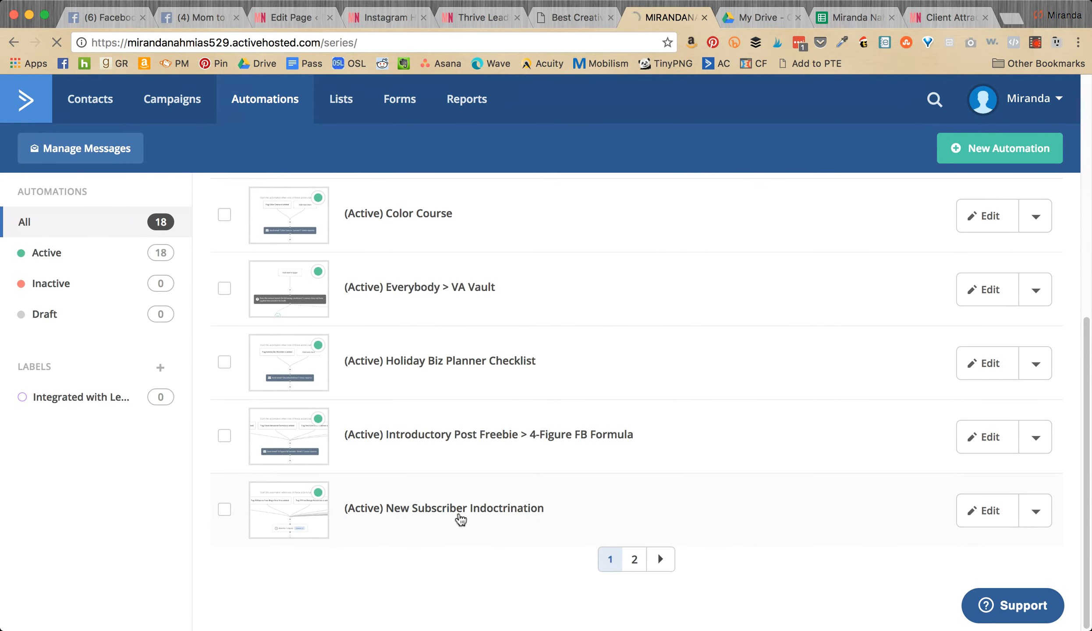
{"action": "left_click", "coordinate": [452, 518]}
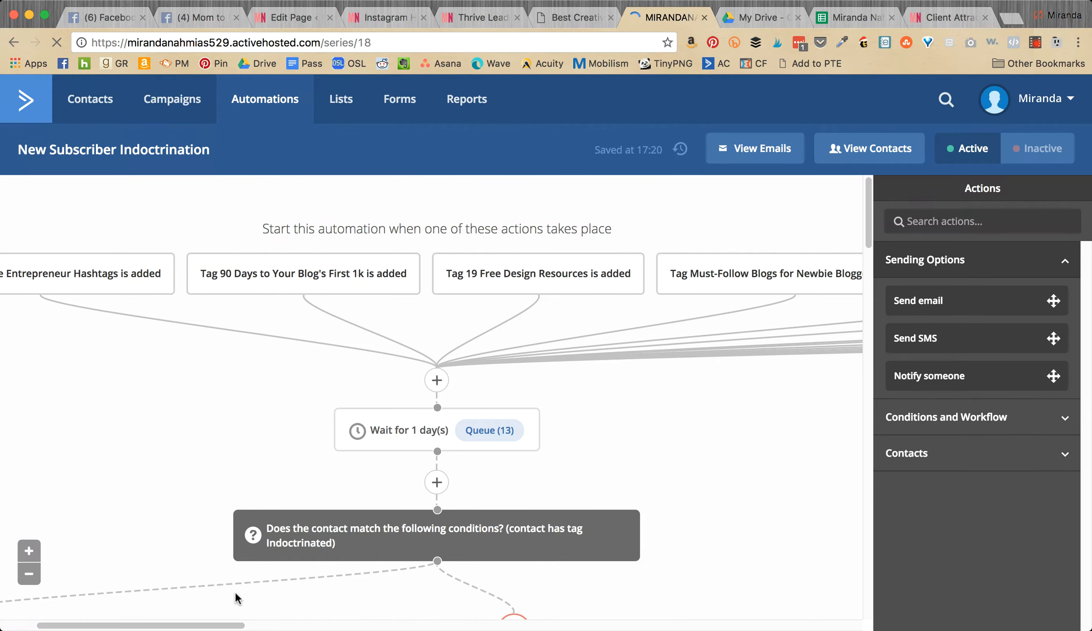
{"action": "left_click_drag", "start_coordinate": [238, 626], "coordinate": [203, 627]}
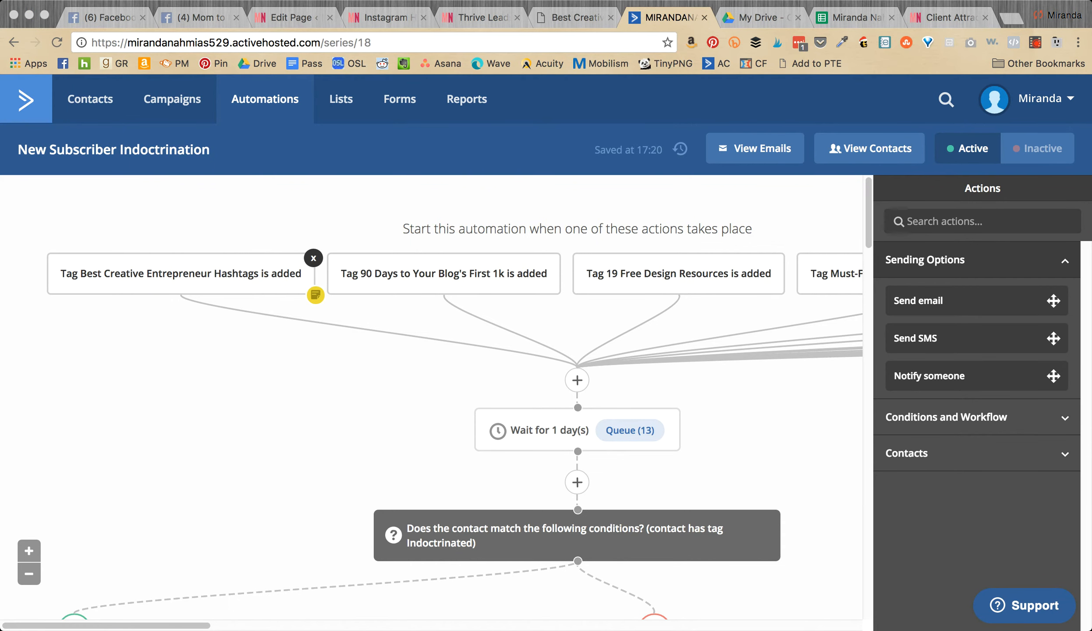
{"action": "left_click", "coordinate": [314, 258]}
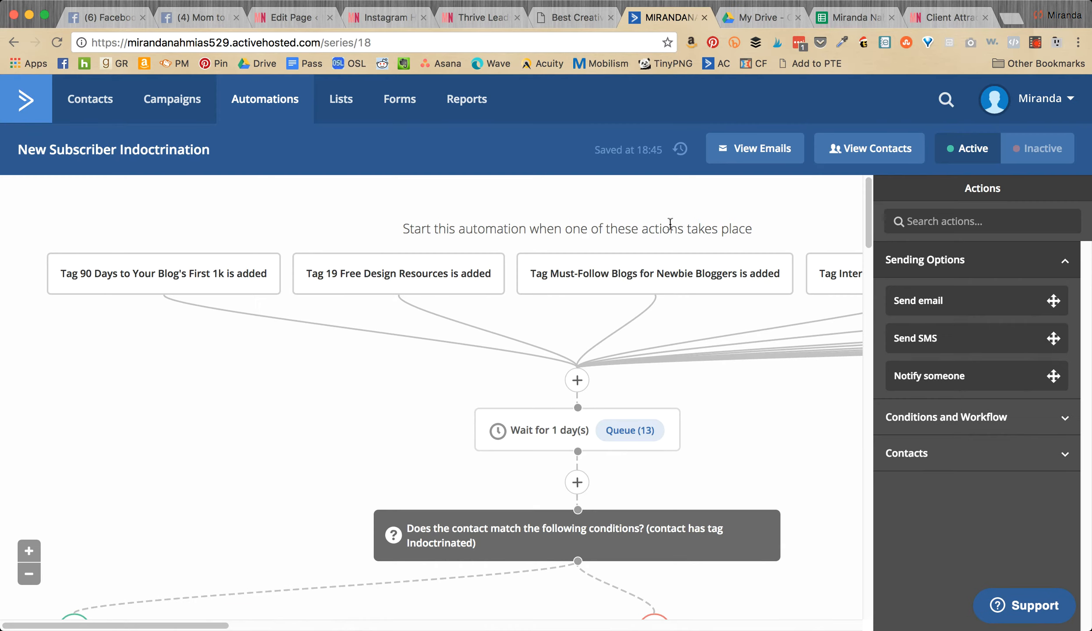
{"action": "left_click", "coordinate": [284, 109]}
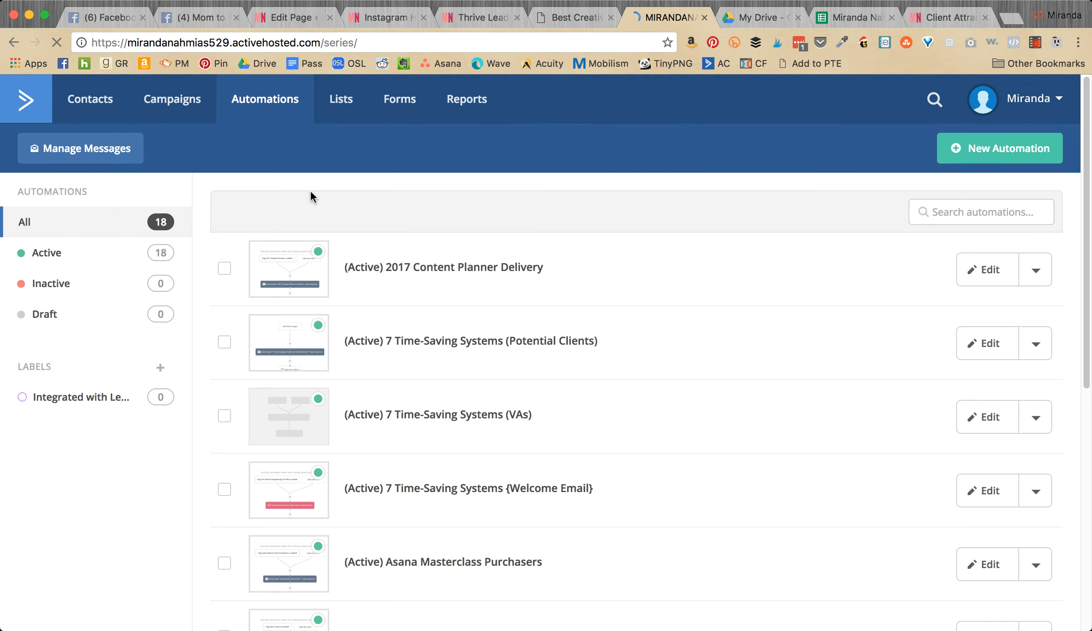
- Build a blank automation triggered by adding the Best Creative Entrepreneur Hashtags tag
{"action": "left_click", "coordinate": [1000, 150]}
{"action": "left_click", "coordinate": [545, 283]}
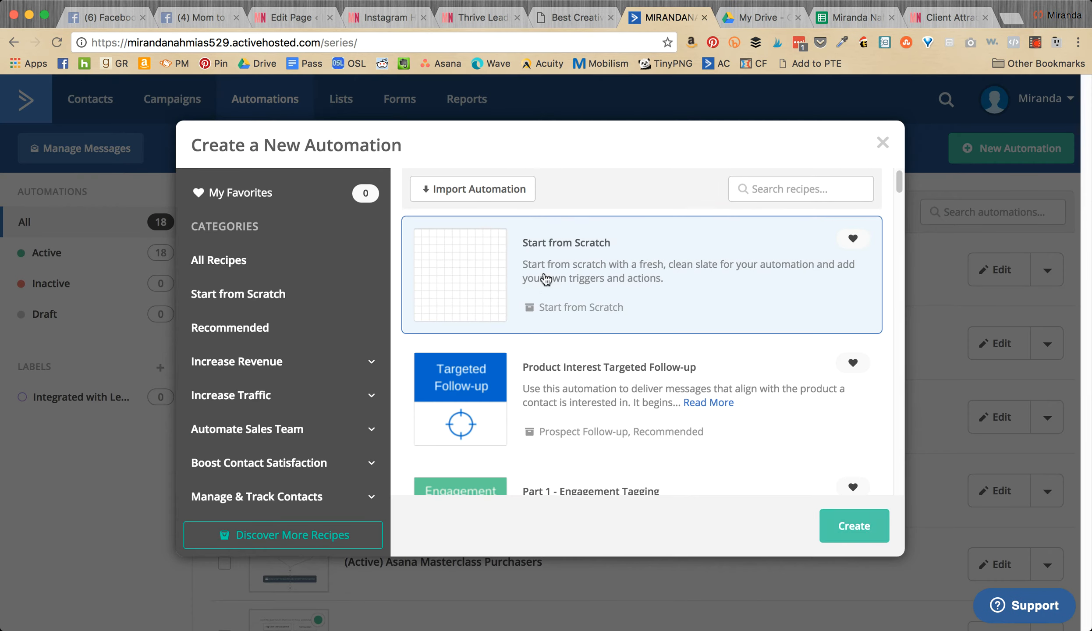
{"action": "left_click", "coordinate": [861, 531]}
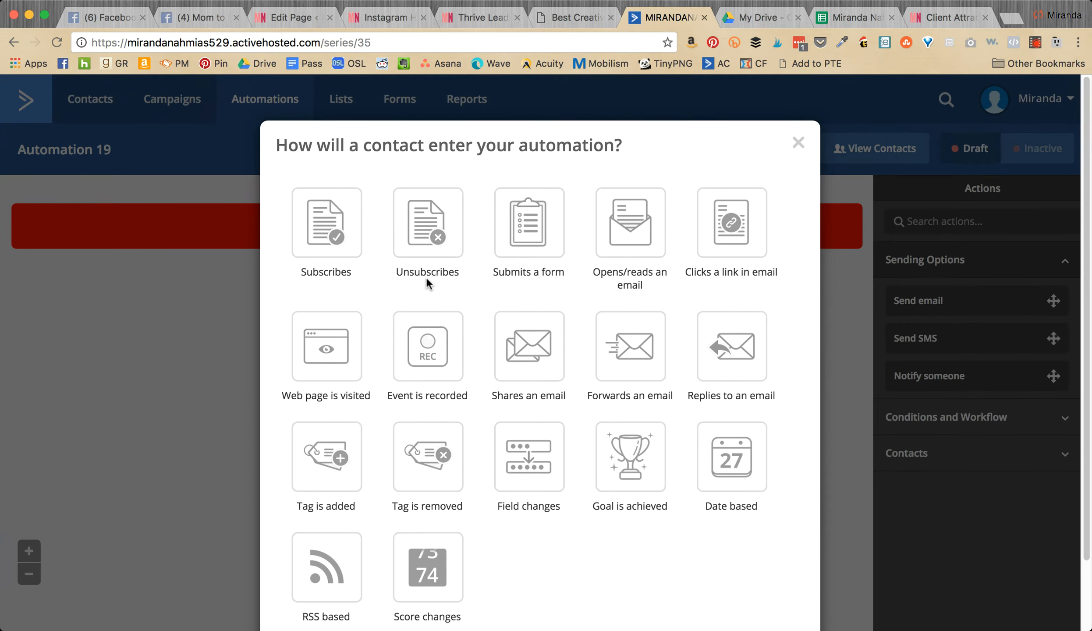
{"action": "left_click", "coordinate": [346, 465]}
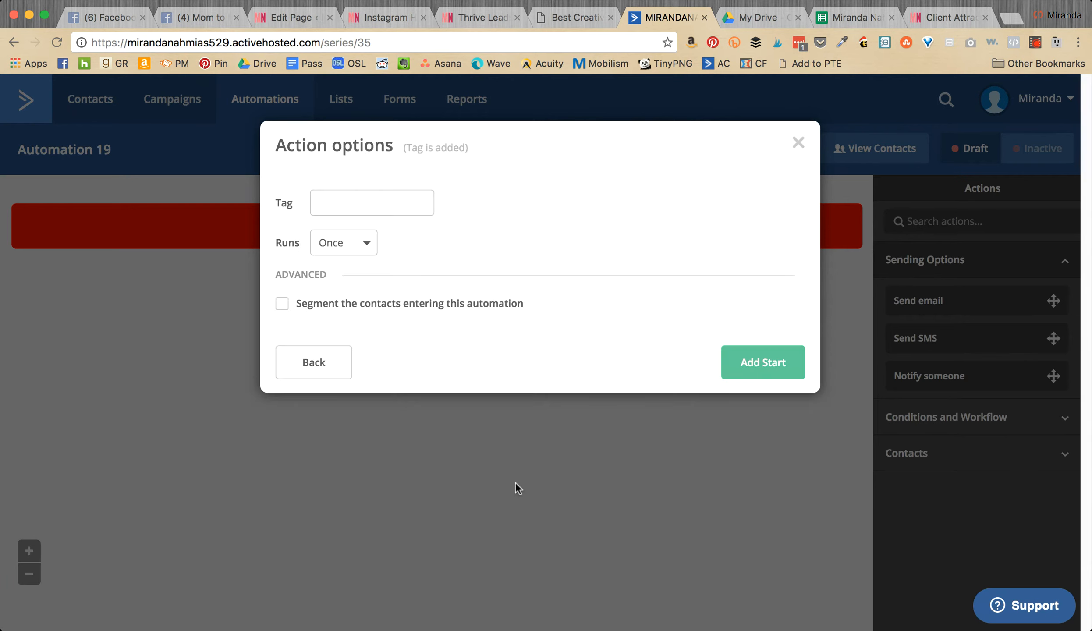
{"action": "left_click", "coordinate": [347, 204]}
{"action": "type", "text": "best"}
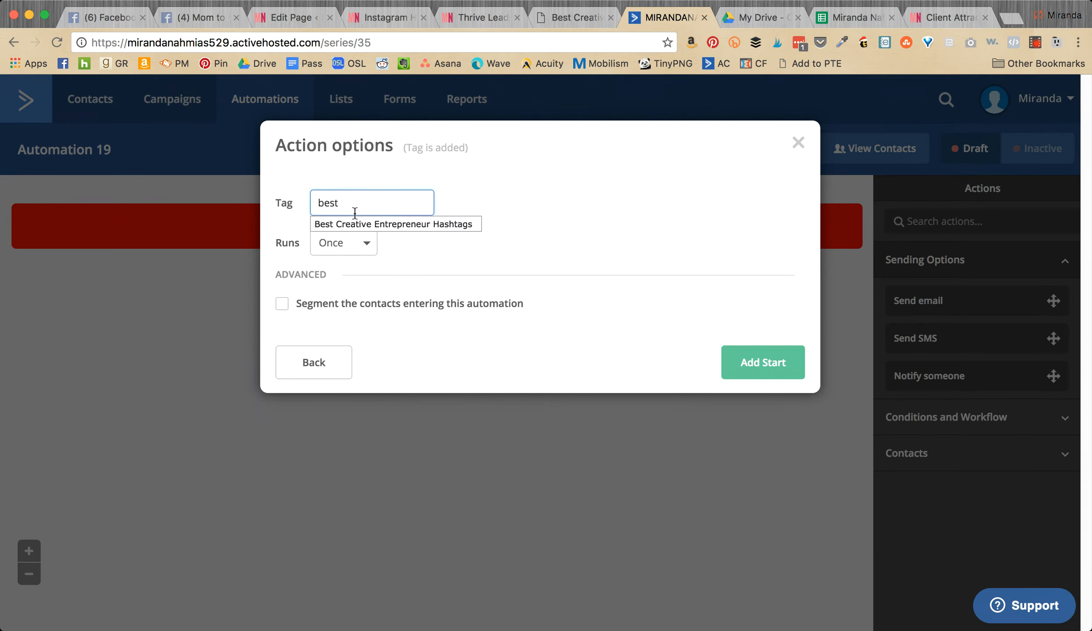
{"action": "left_click", "coordinate": [356, 223]}
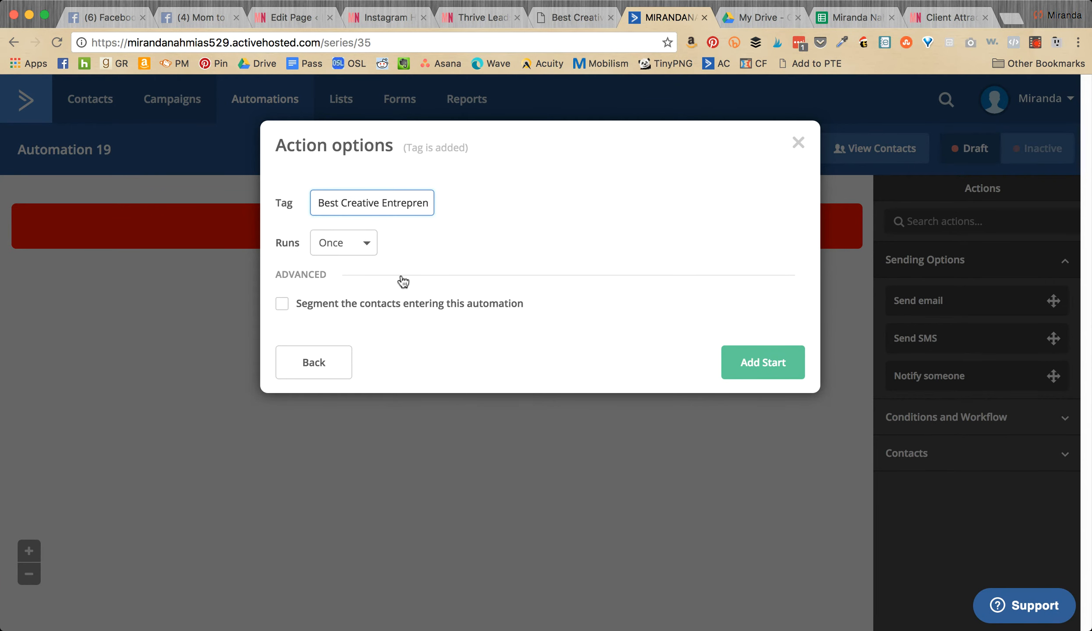
{"action": "left_click", "coordinate": [741, 364]}
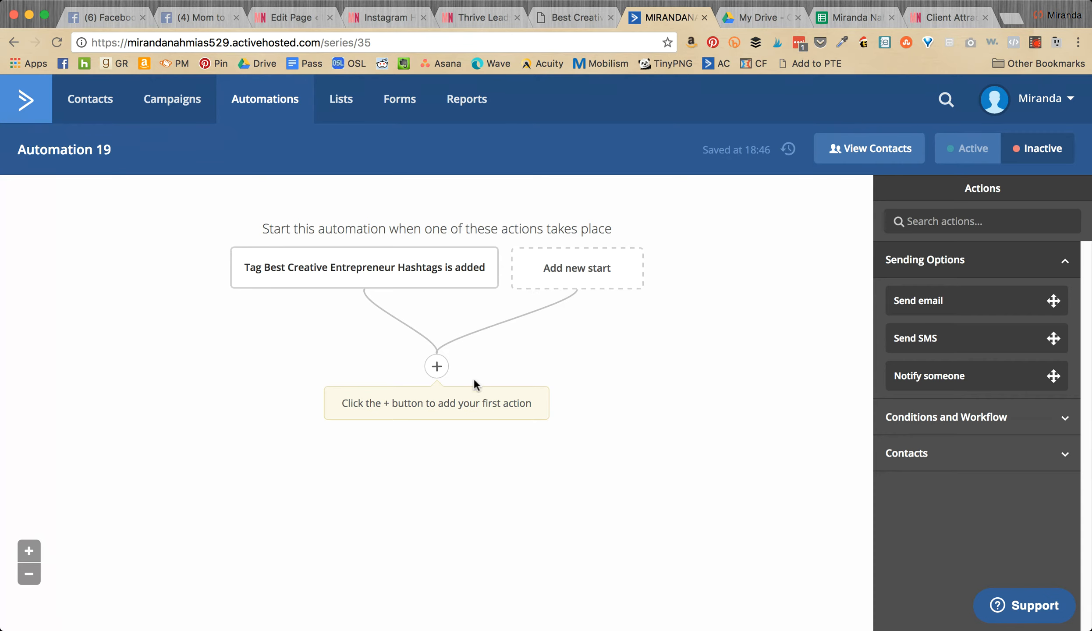
- Add a Send email action with a new email named 'Here are your 107 hashtags!'
{"action": "left_click", "coordinate": [436, 367]}
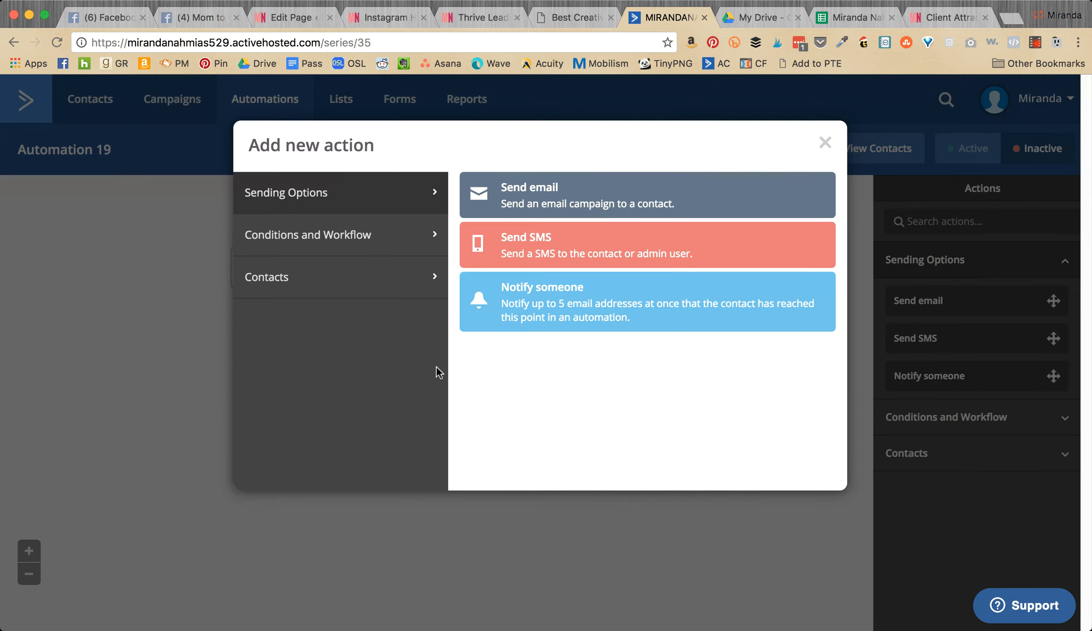
{"action": "left_click", "coordinate": [575, 197]}
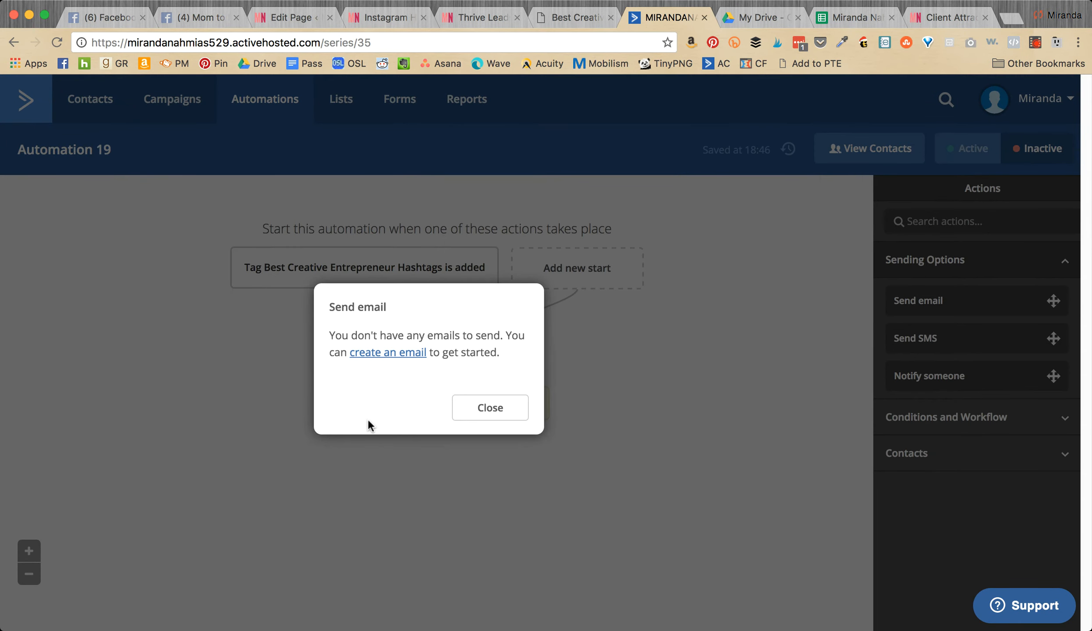
{"action": "left_click", "coordinate": [381, 353]}
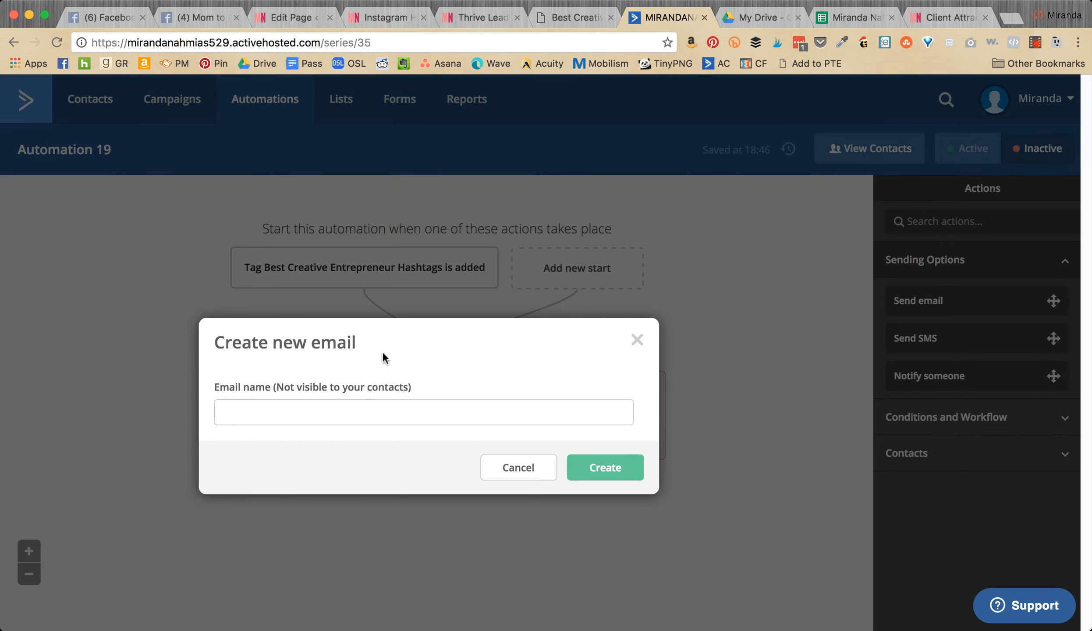
{"action": "left_click", "coordinate": [373, 406]}
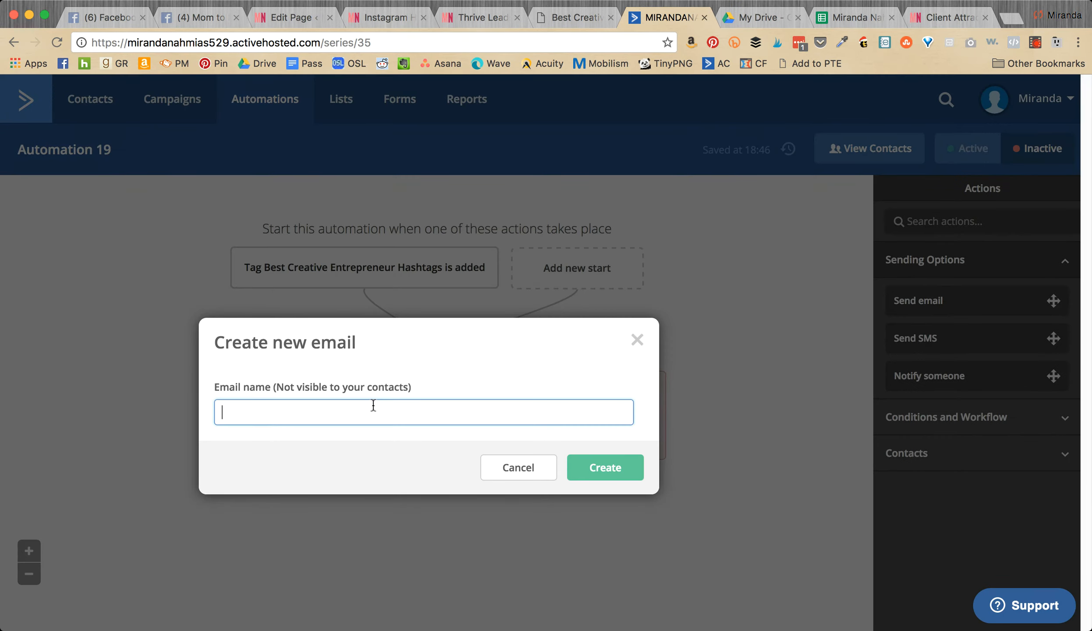
{"action": "type", "text": "Here are your 107 hashtags!"}
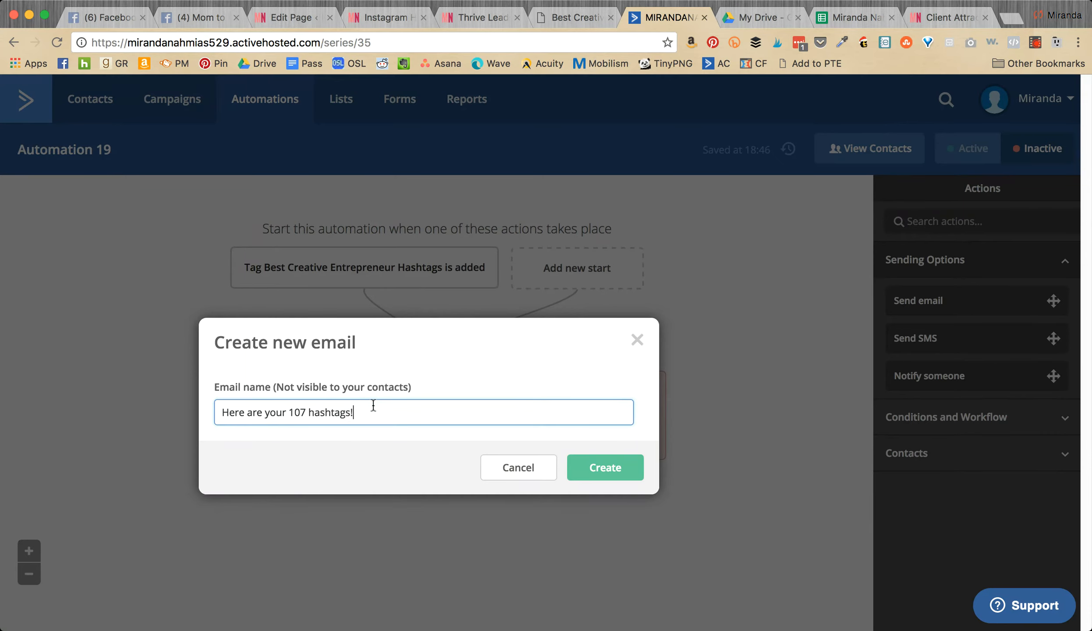
{"action": "left_click", "coordinate": [600, 466]}
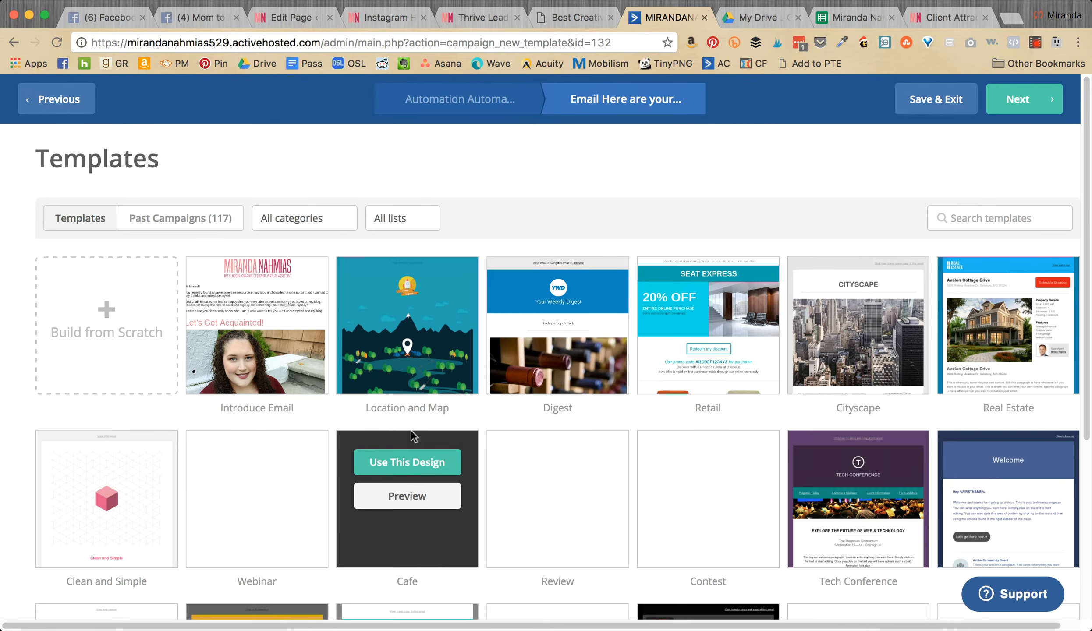
- Upload Best Creative Entrepreneur Hashtags.pdf into Dropbox's My Content Upgrades folder
{"action": "key", "text": "super+t"}
{"action": "type", "text": "drop["}
{"action": "key", "text": "BackSpace"}
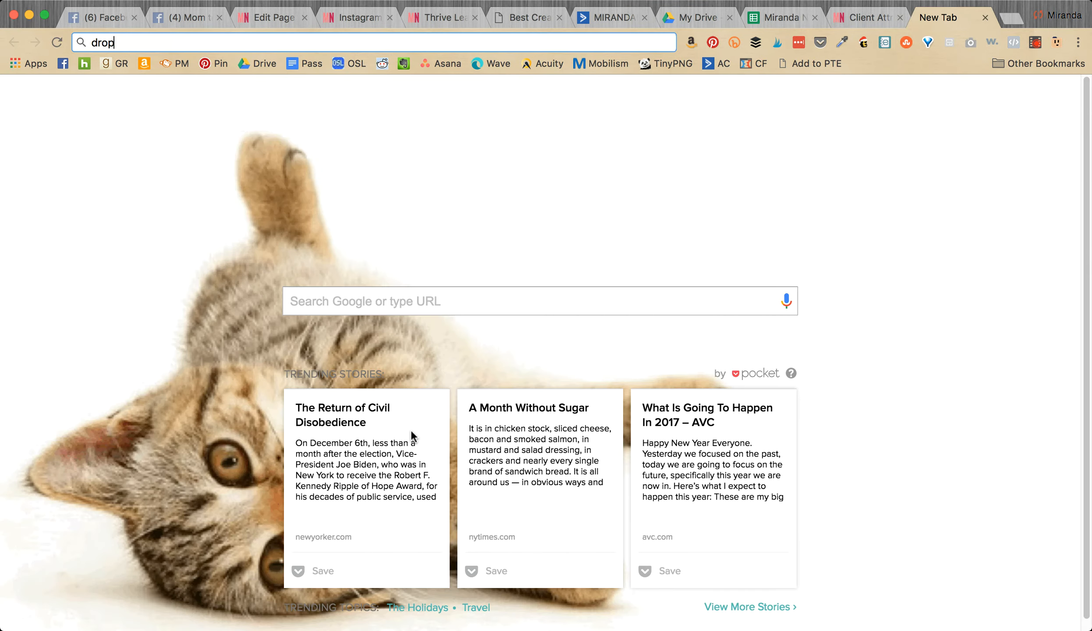
{"action": "type", "text": "bo"}
{"action": "key", "text": "Return"}
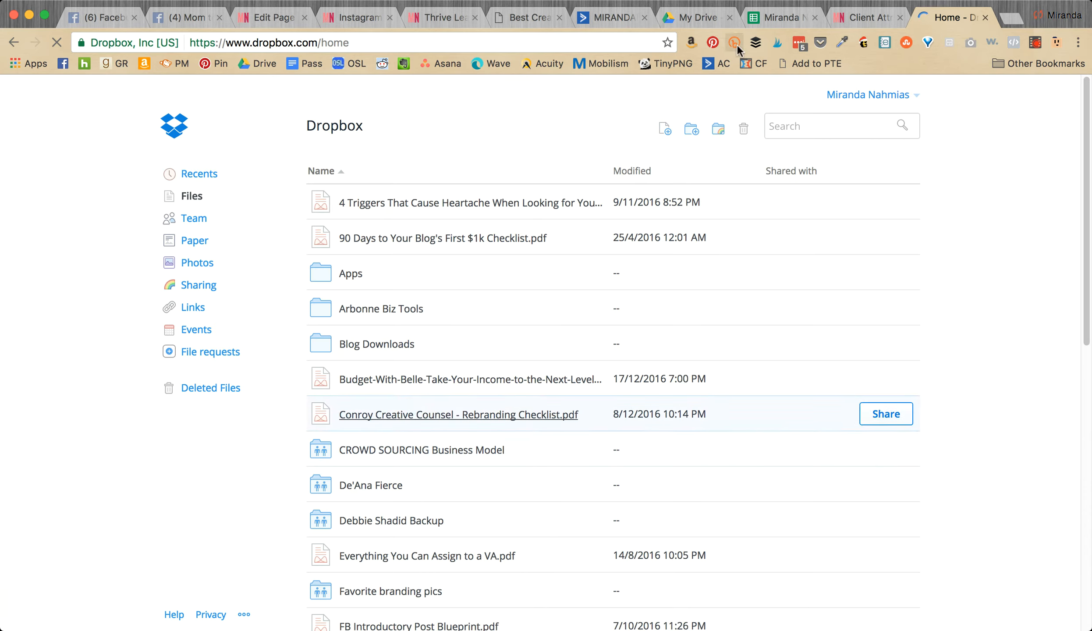
{"action": "scroll", "coordinate": [452, 309], "scroll_direction": "down", "scroll_amount": 13}
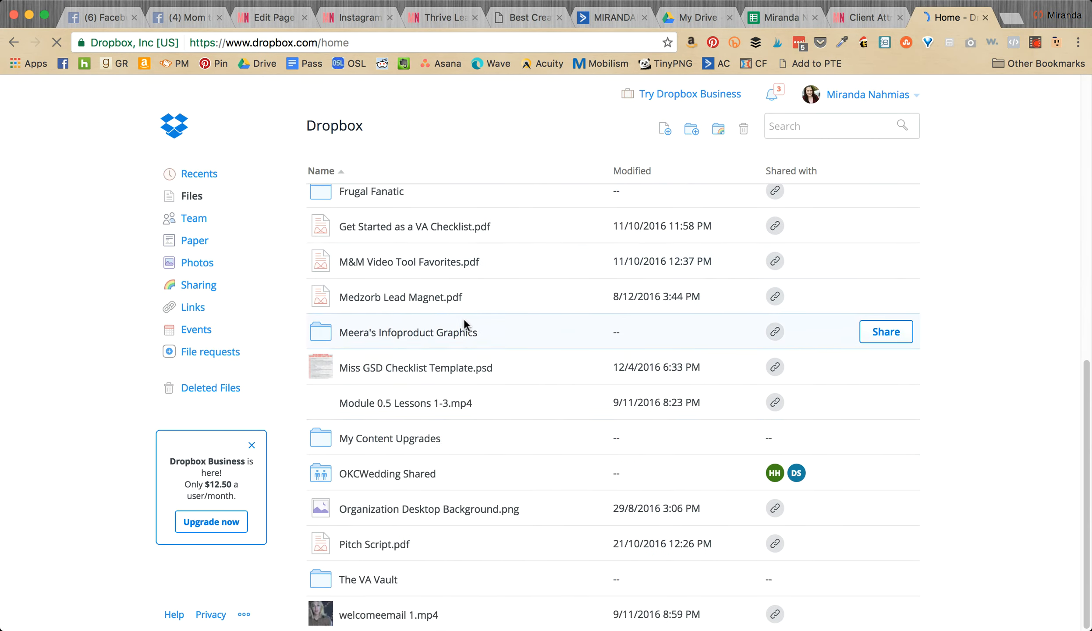
{"action": "left_click", "coordinate": [396, 438]}
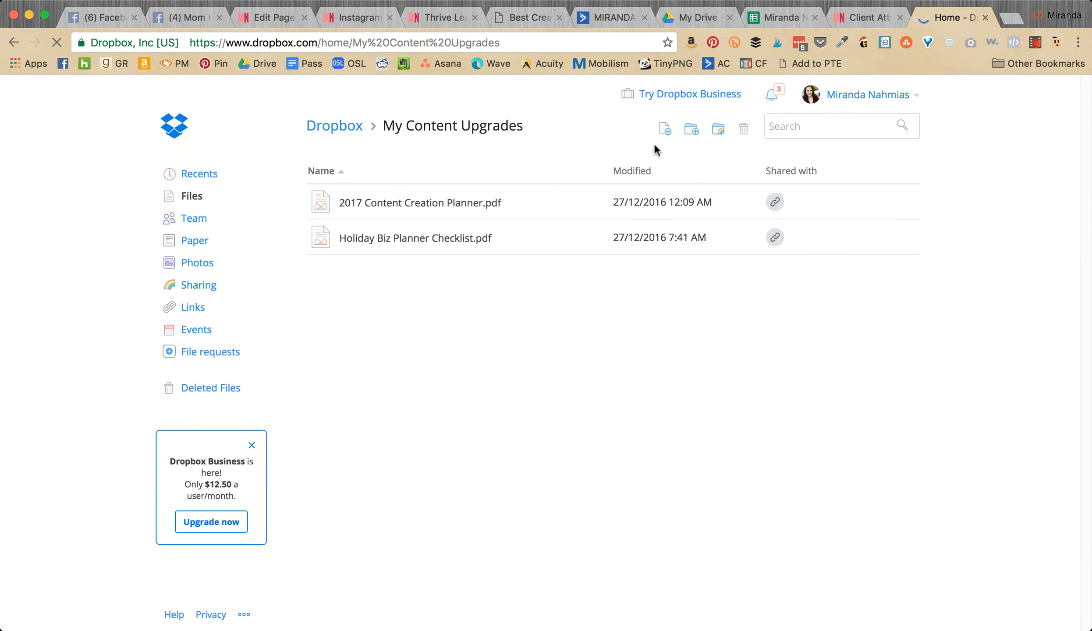
{"action": "left_click", "coordinate": [665, 128]}
{"action": "left_click", "coordinate": [649, 282]}
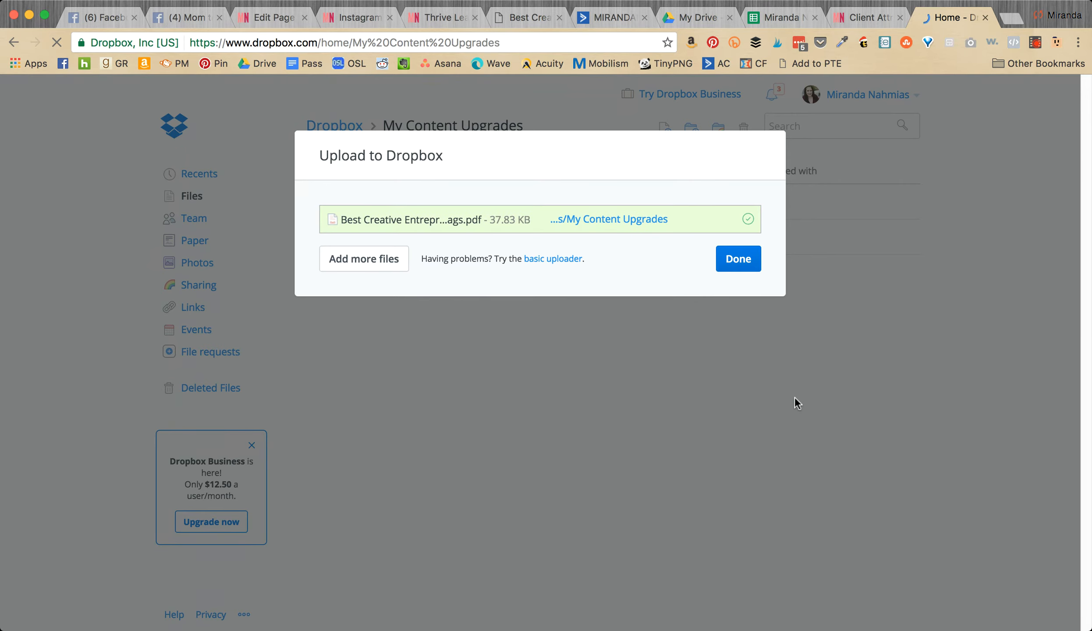
{"action": "left_click", "coordinate": [729, 281]}
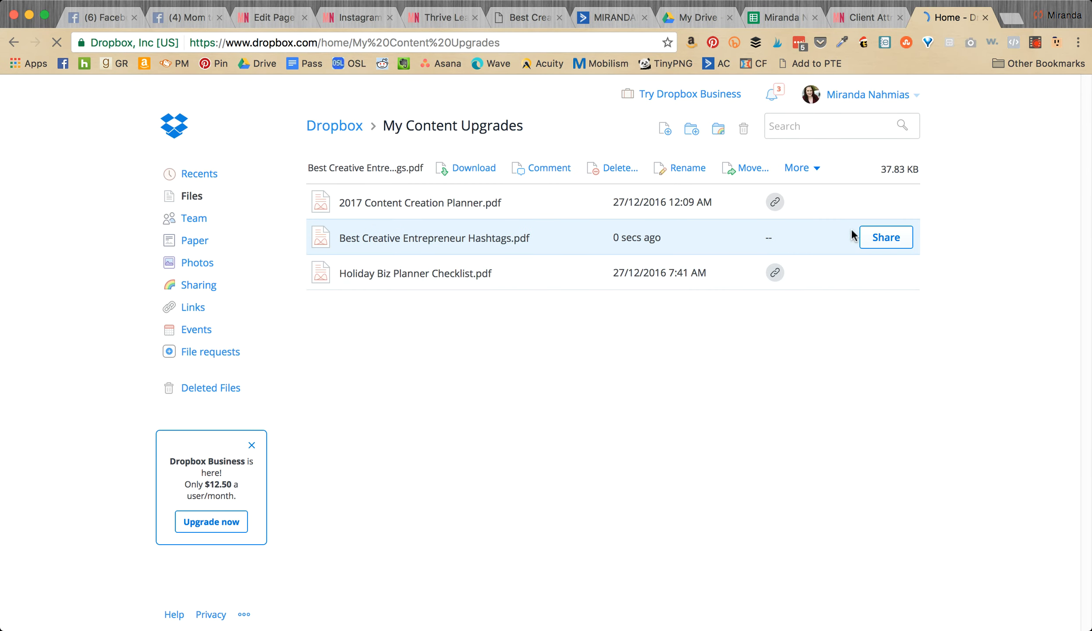
- Create and copy a share link for the PDF, then return to ActiveCampaign
{"action": "left_click", "coordinate": [888, 238]}
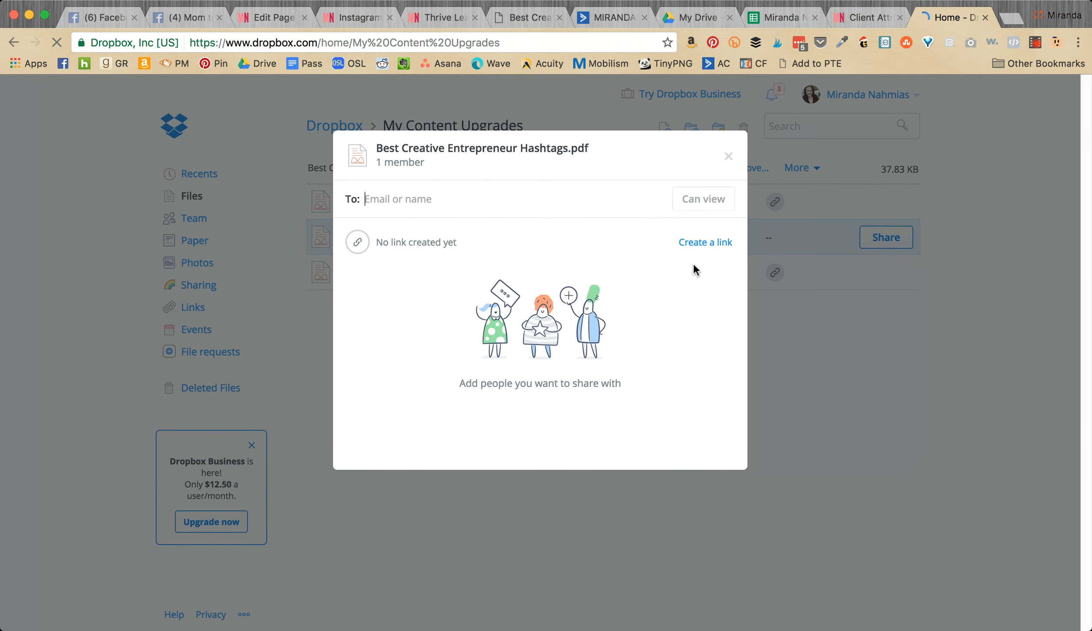
{"action": "left_click", "coordinate": [704, 244]}
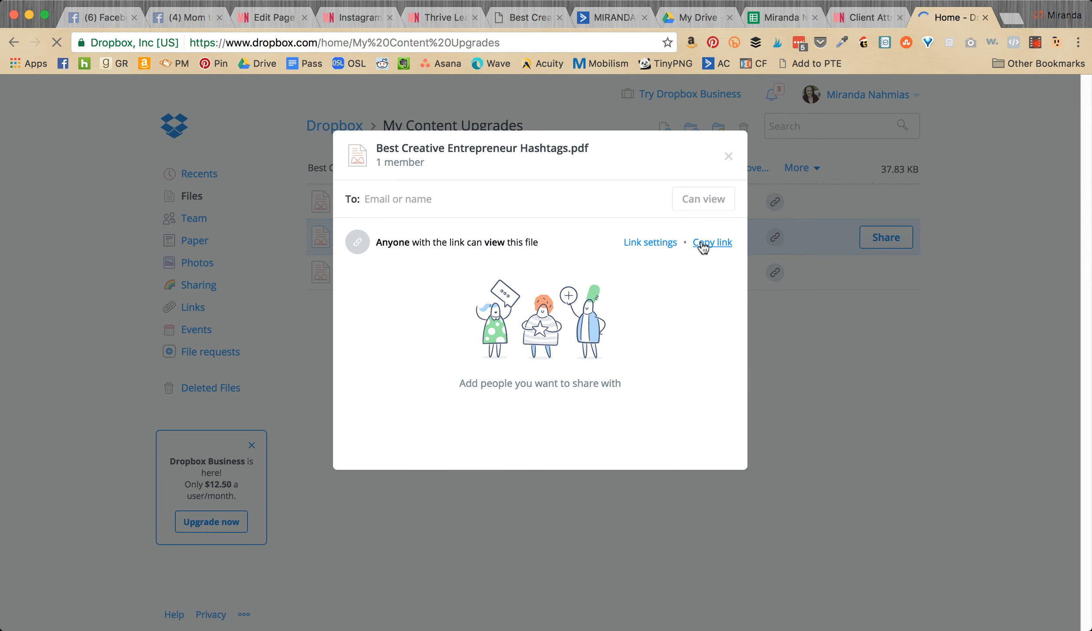
{"action": "left_click", "coordinate": [705, 243]}
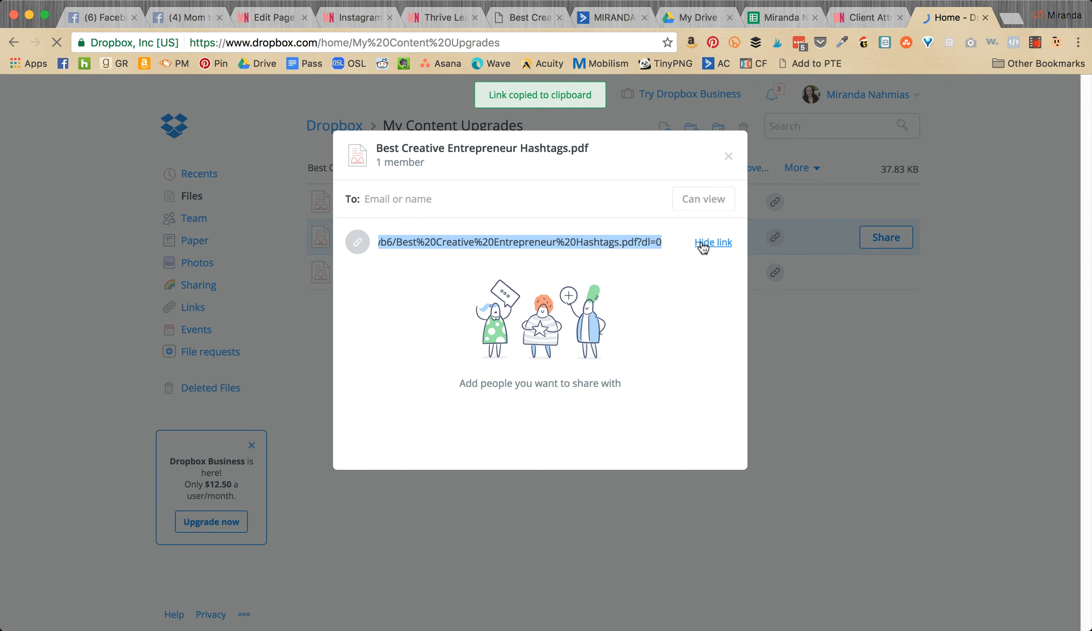
{"action": "left_click", "coordinate": [583, 17]}
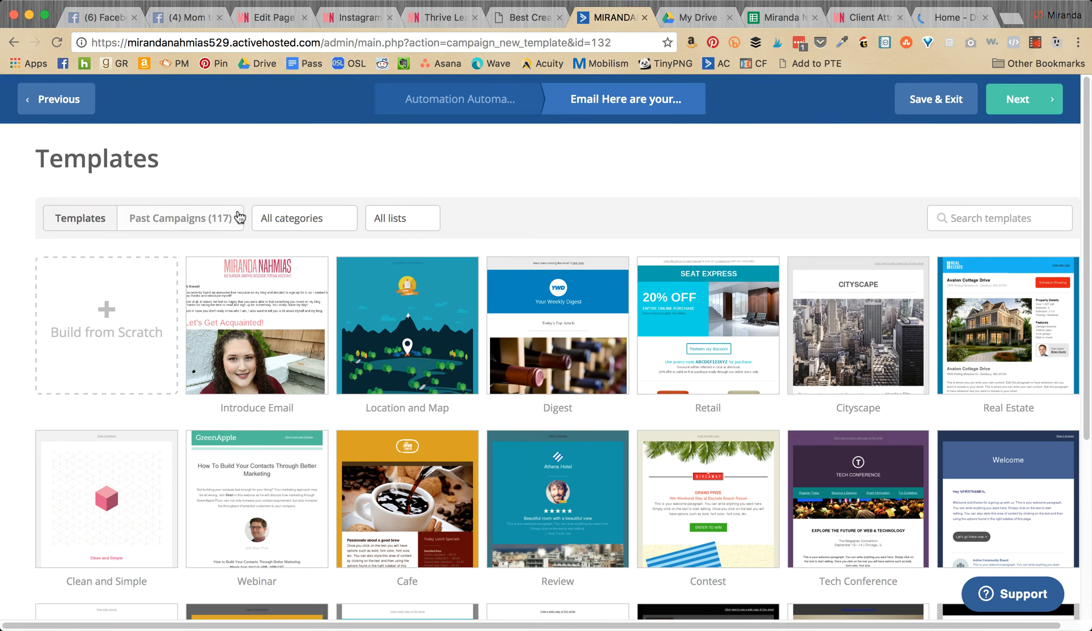
- Reuse the design of the past 2017 Content Planner campaign for the new email
{"action": "left_click", "coordinate": [215, 221]}
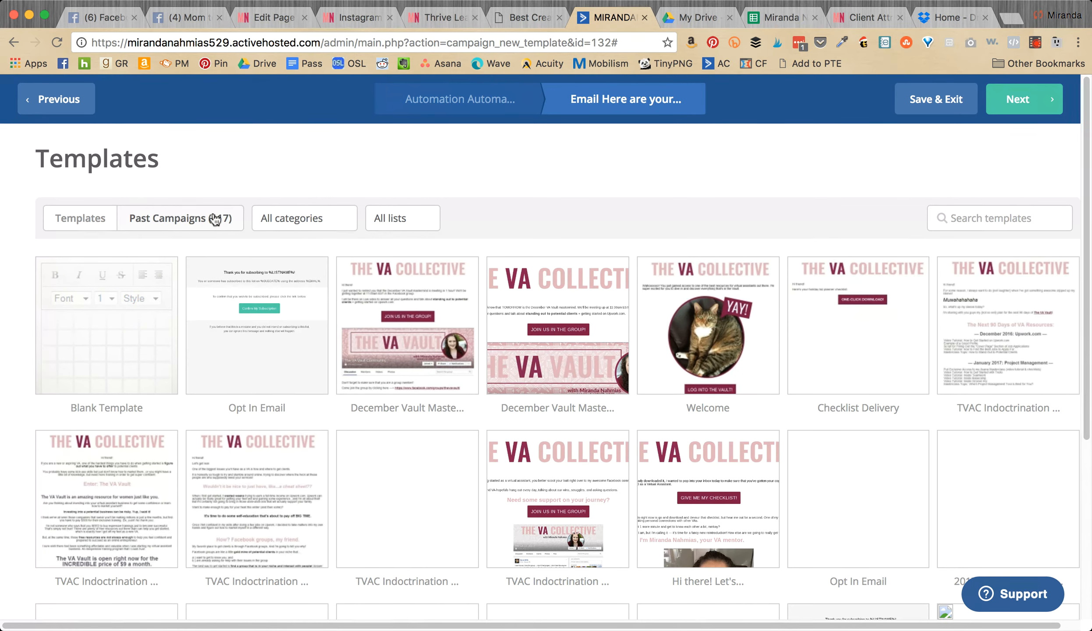
{"action": "scroll", "coordinate": [530, 210], "scroll_direction": "down", "scroll_amount": 1}
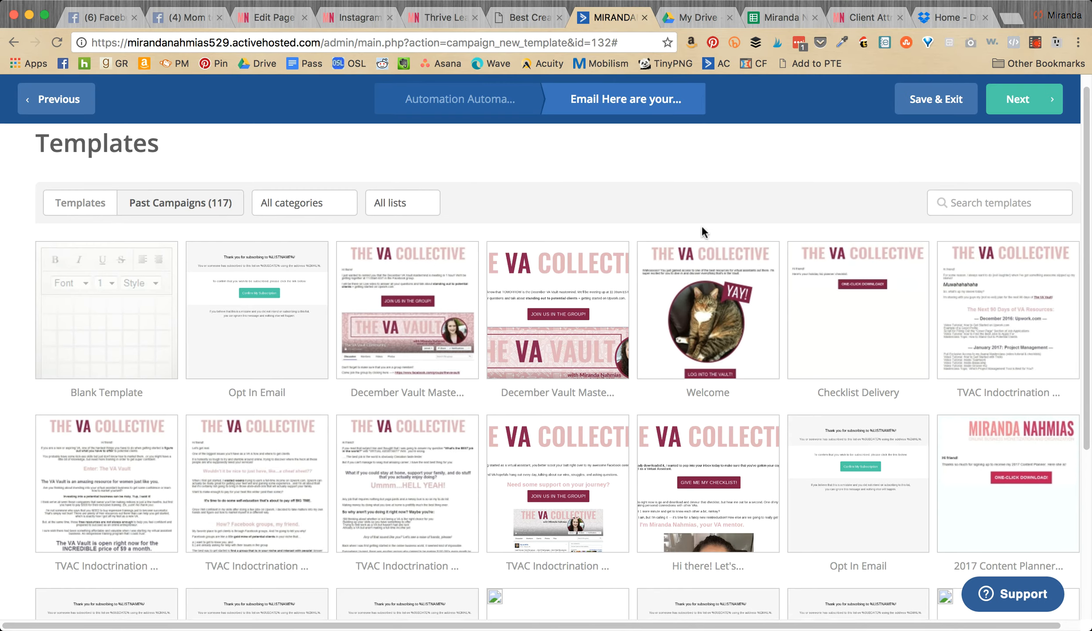
{"action": "scroll", "coordinate": [702, 225], "scroll_direction": "down", "scroll_amount": 3}
{"action": "scroll", "coordinate": [685, 231], "scroll_direction": "down", "scroll_amount": 2}
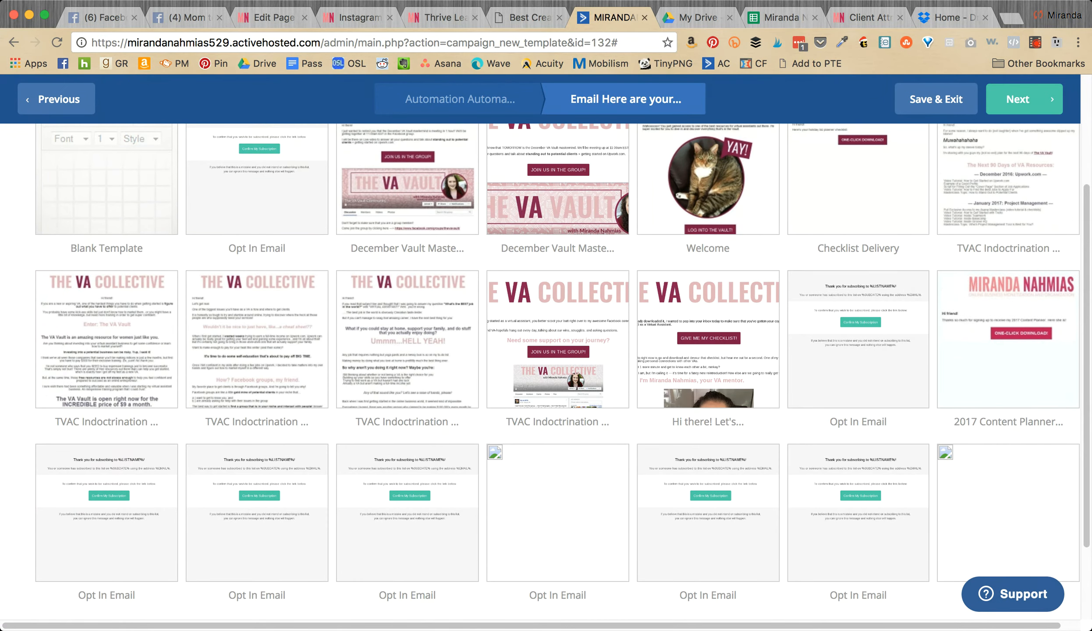
{"action": "mouse_move", "coordinate": [1029, 352]}
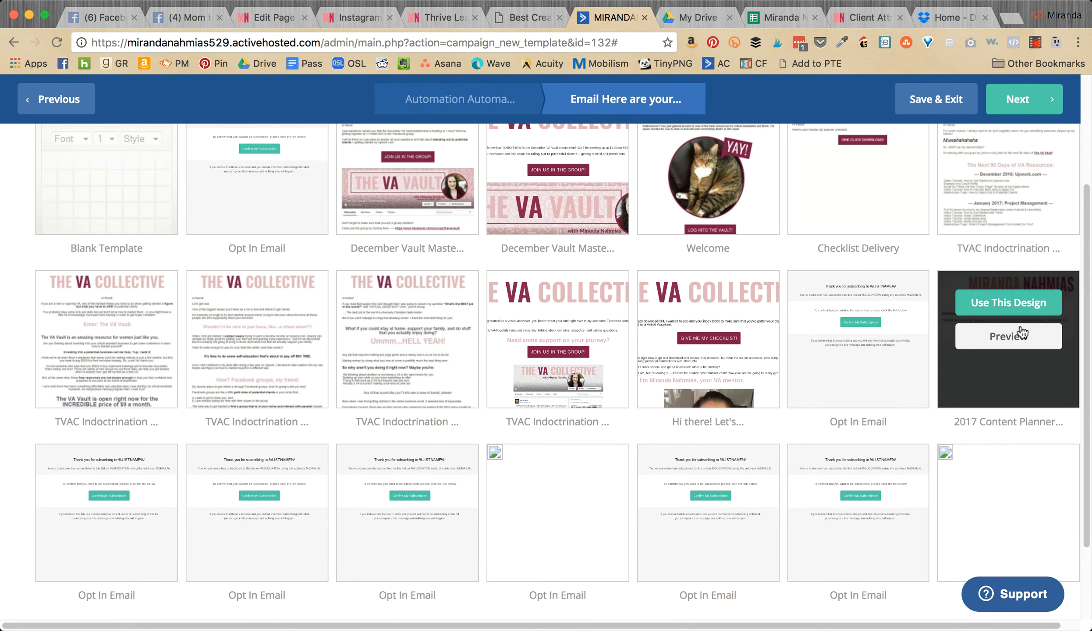
{"action": "left_click", "coordinate": [1020, 309]}
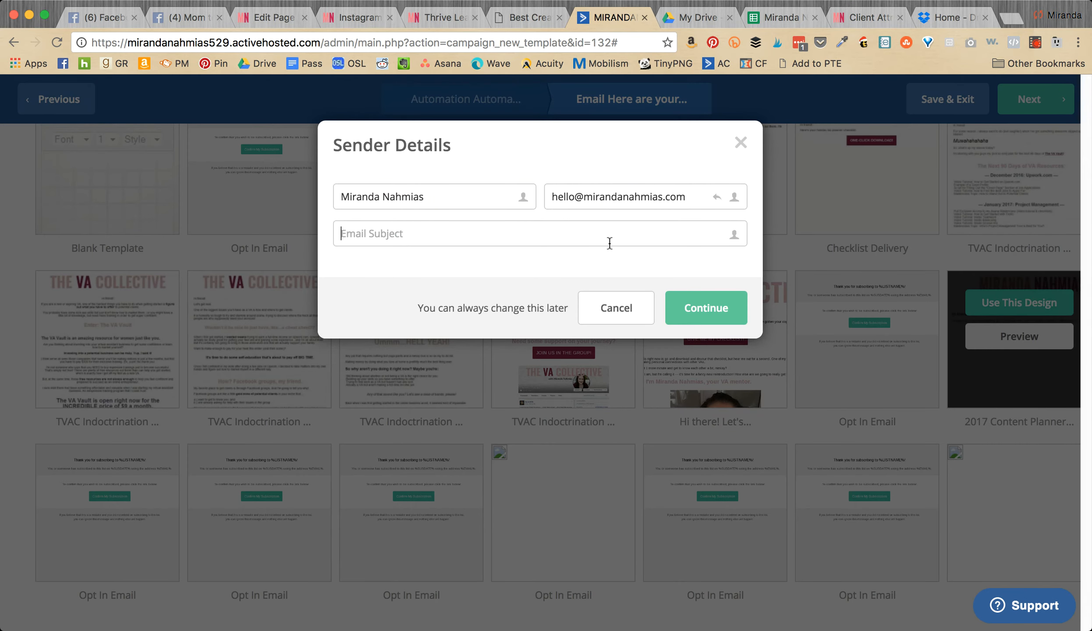
- Enter the subject 'Here are your 2017 hashtags!' and continue to the designer
{"action": "type", "text": "Her"}
{"action": "type", "text": "e's"}
{"action": "key", "text": "BackSpace"}
{"action": "key", "text": "BackSpace"}
{"action": "type", "text": "are your 2017 hashta"}
{"action": "left_click", "coordinate": [702, 312]}
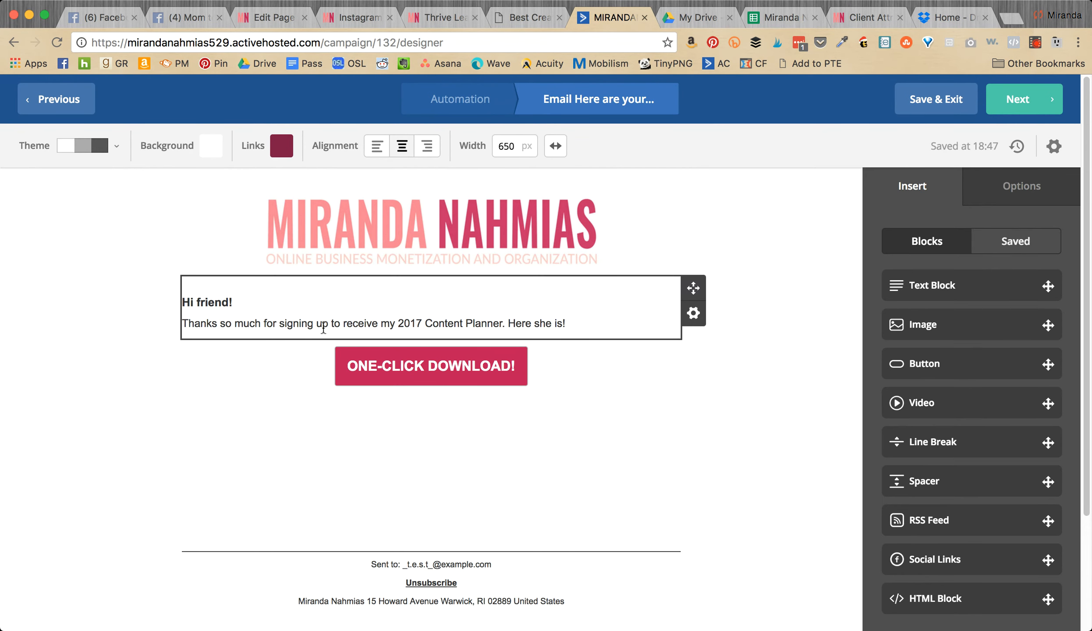
- Replace 'my 2017 Content Planner' with 'your 107 Instagram hashtags for creative entrepreneurs'
{"action": "left_click", "coordinate": [310, 324]}
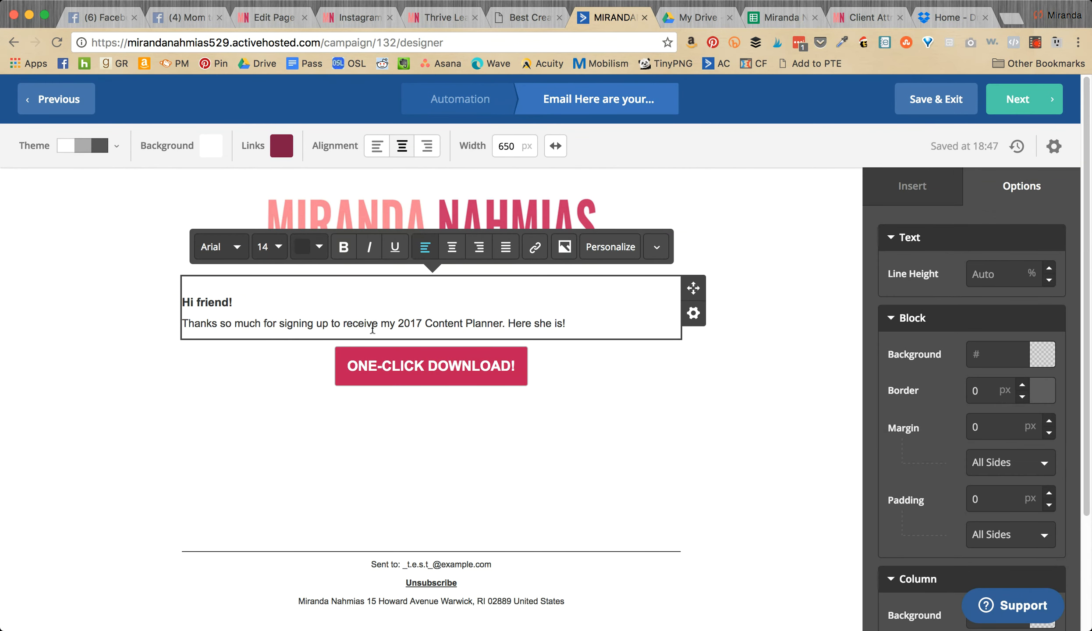
{"action": "left_click_drag", "start_coordinate": [381, 324], "coordinate": [503, 326]}
{"action": "type", "text": "your 10"}
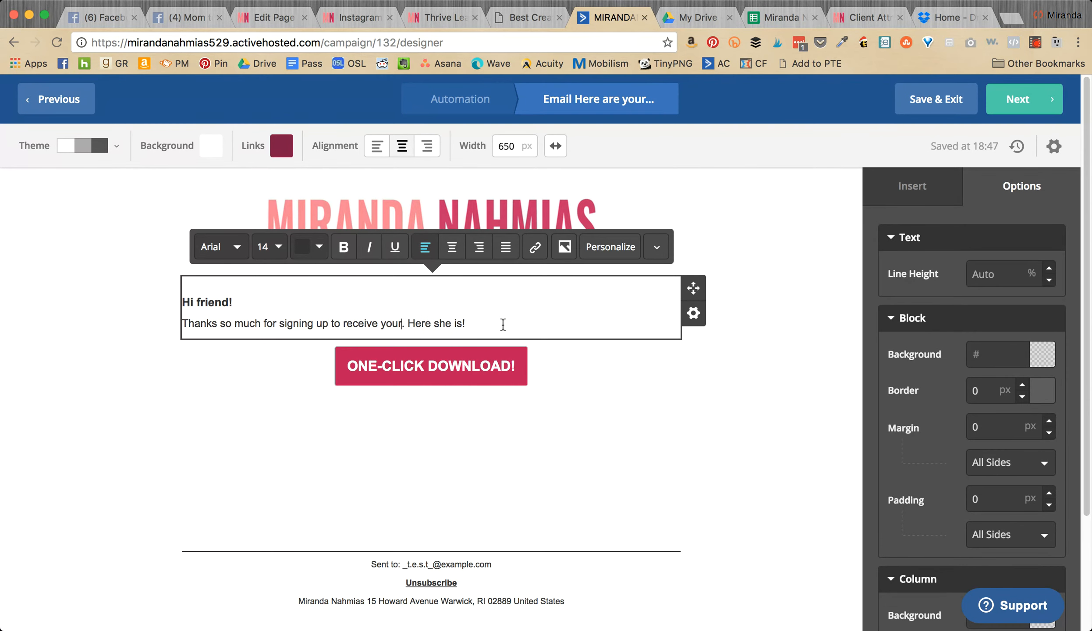
{"action": "type", "text": "7 hastag"}
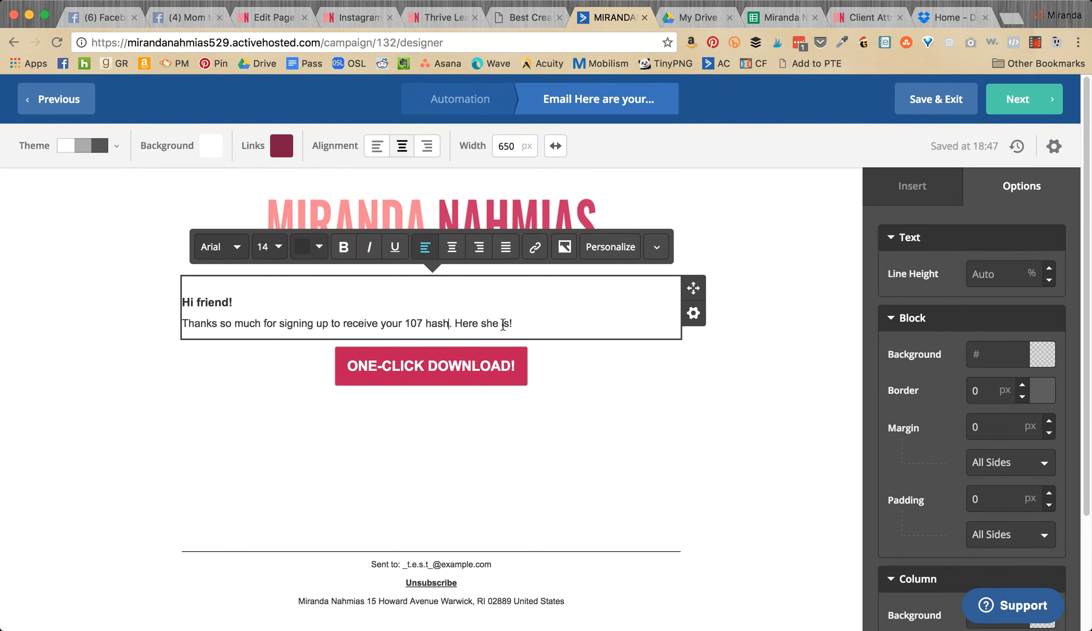
{"action": "key", "text": "BackSpace"}
{"action": "key", "text": "BackSpace"}
{"action": "key", "text": "BackSpace"}
{"action": "type", "text": "htag"}
{"action": "type", "text": "s for creative e"}
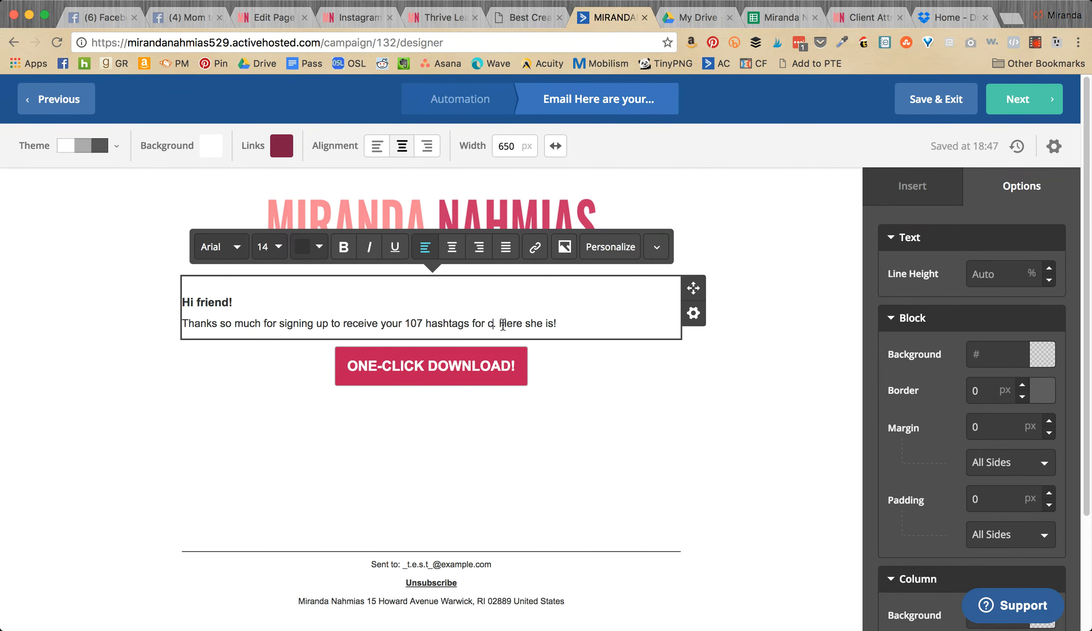
{"action": "type", "text": "ntrepreneurs"}
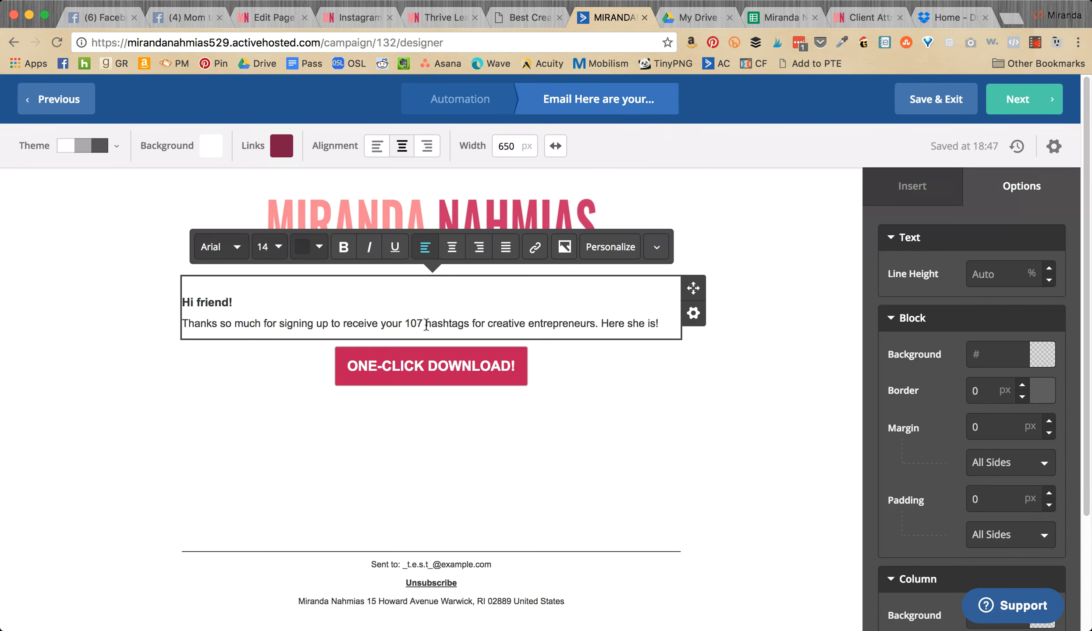
{"action": "type", "text": "Instagram"}
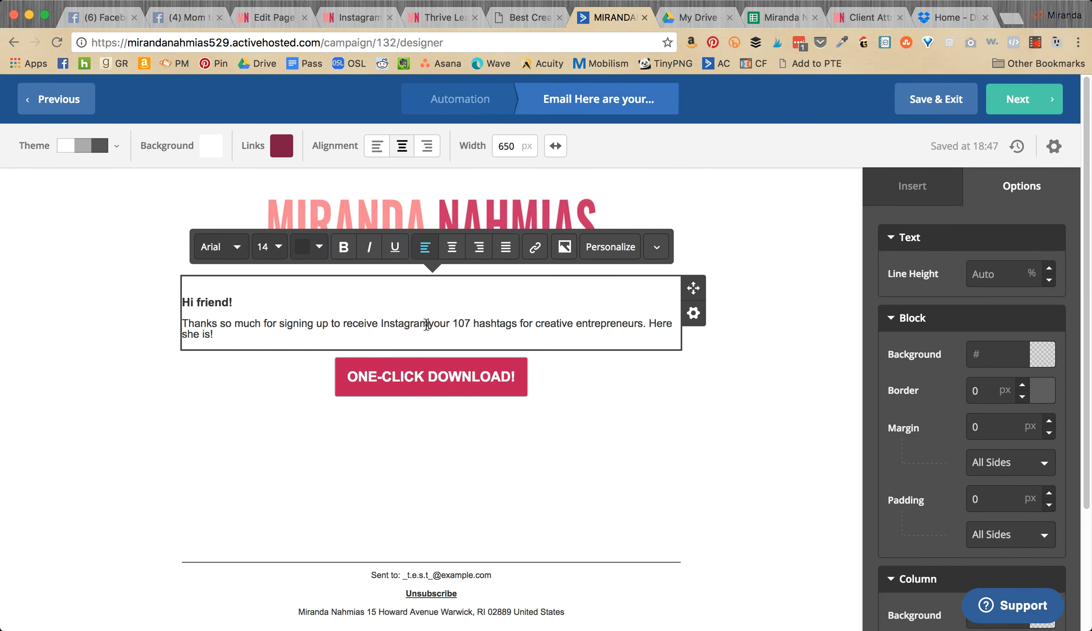
{"action": "key", "text": "BackSpace"}
{"action": "key", "text": "BackSpace"}
{"action": "key", "text": "BackSpace"}
{"action": "key", "text": "BackSpace"}
{"action": "key", "text": "BackSpace"}
{"action": "key", "text": "BackSpace"}
{"action": "key", "text": "BackSpace"}
{"action": "key", "text": "BackSpace"}
{"action": "key", "text": "BackSpace"}
{"action": "key", "text": "BackSpace"}
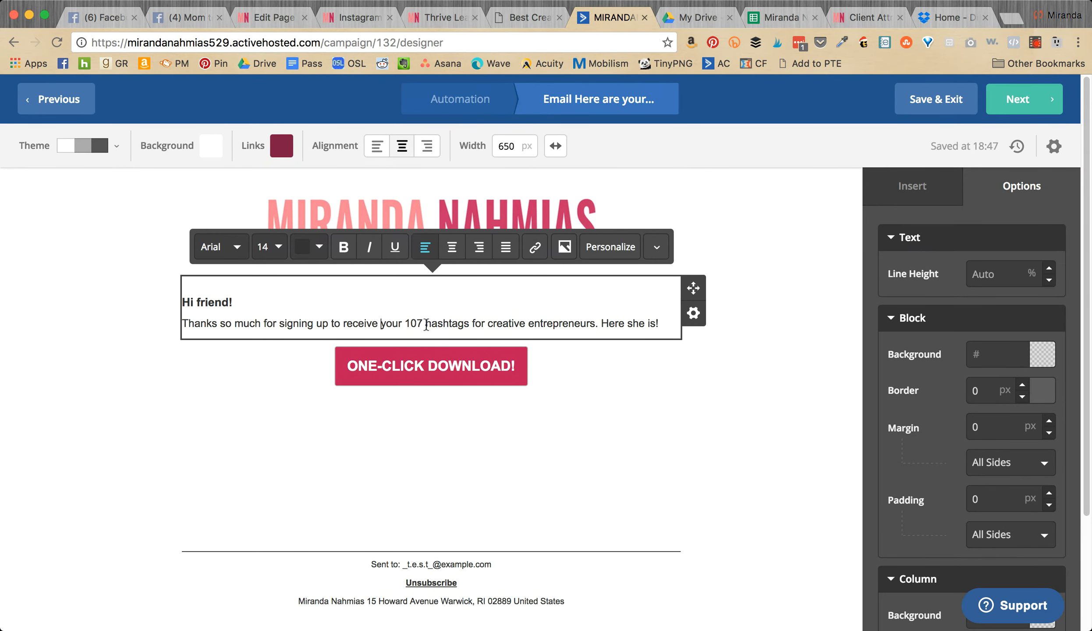
{"action": "type", "text": "Instagram"}
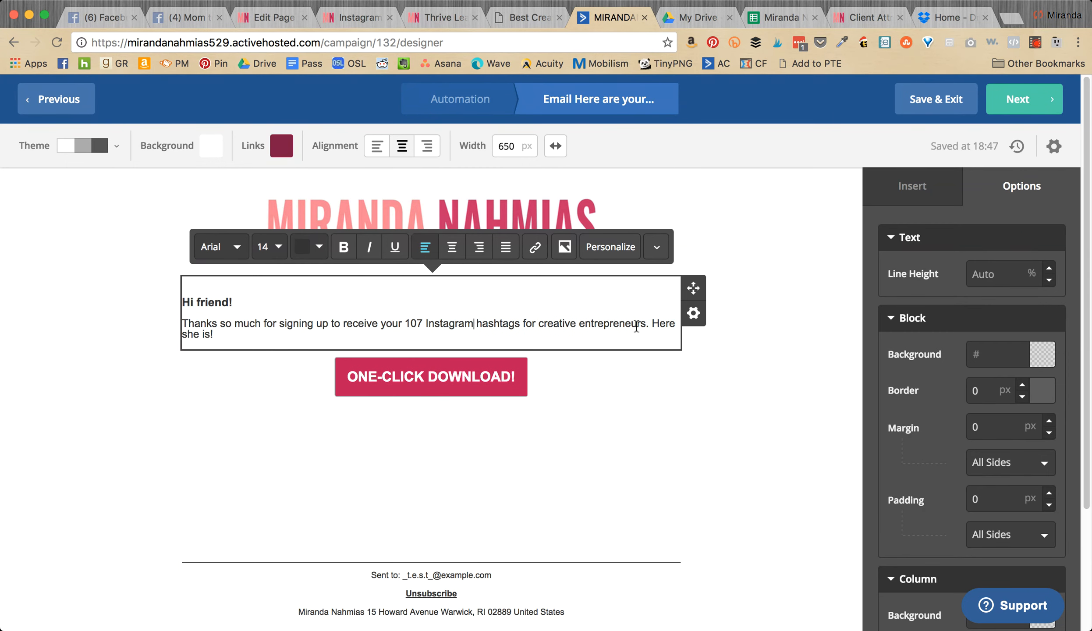
- Delete the closing 'Here she is!' from the thank-you text
{"action": "left_click_drag", "start_coordinate": [650, 318], "coordinate": [653, 338]}
{"action": "key", "text": "BackSpace"}
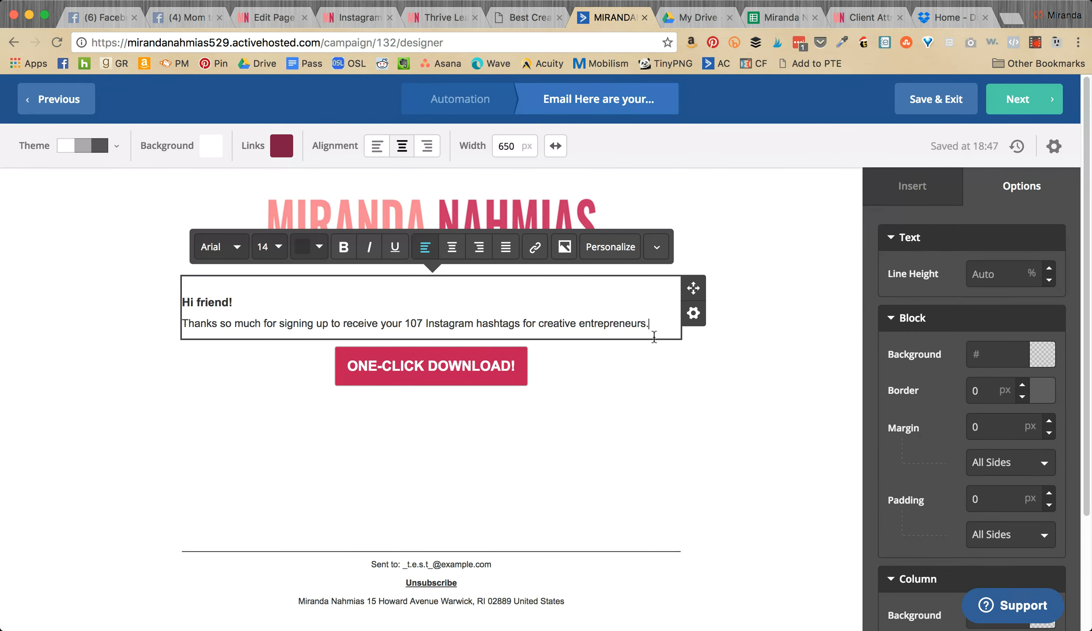
{"action": "left_click", "coordinate": [674, 406]}
{"action": "left_click", "coordinate": [733, 369]}
- Link the download button to the Dropbox hashtags file, changing dl=0 to dl=1
{"action": "left_click", "coordinate": [503, 375]}
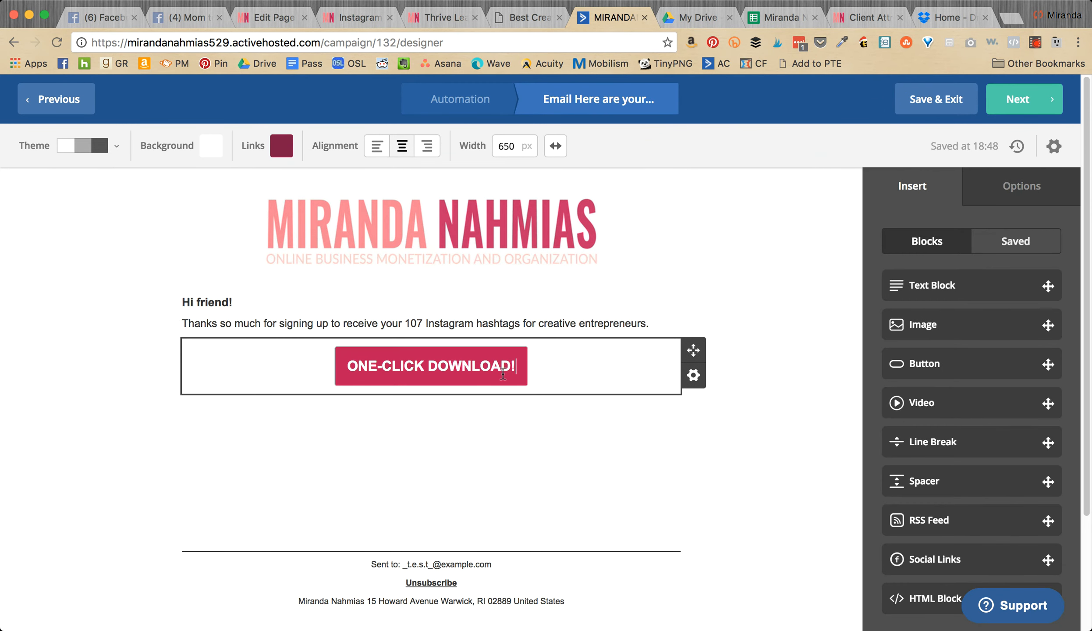
{"action": "left_click", "coordinate": [960, 279]}
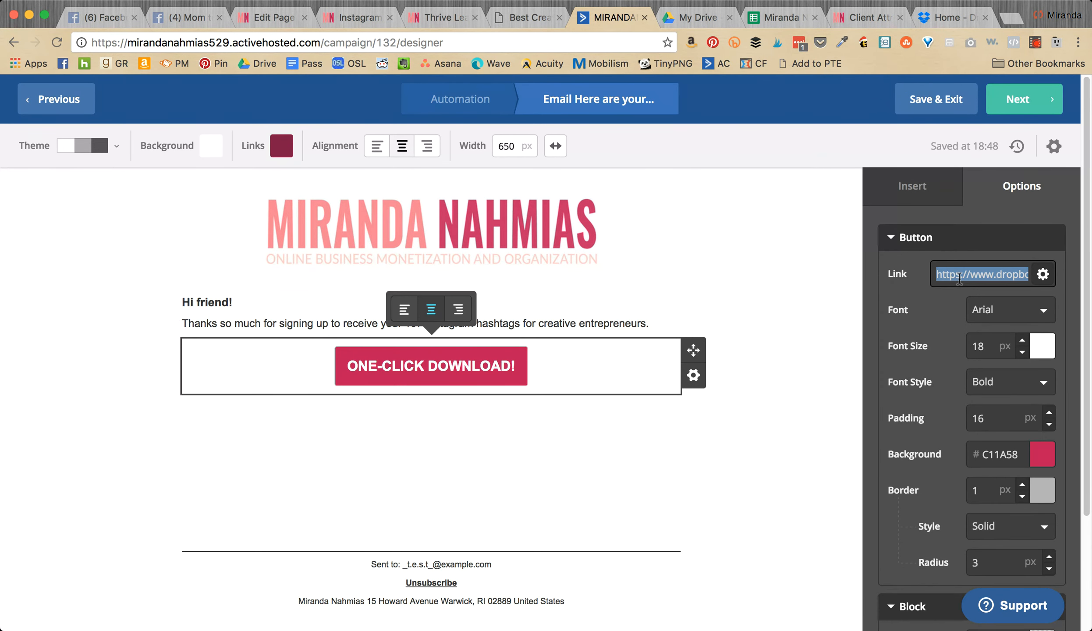
{"action": "key", "text": "super+v"}
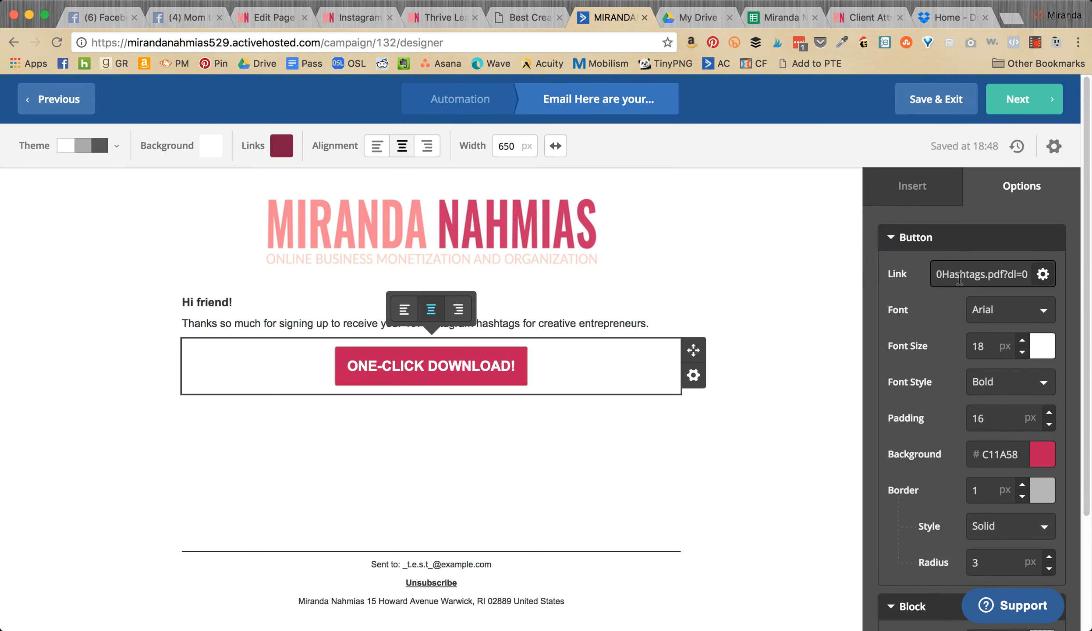
{"action": "key", "text": "BackSpace"}
{"action": "type", "text": "1"}
{"action": "left_click", "coordinate": [732, 414]}
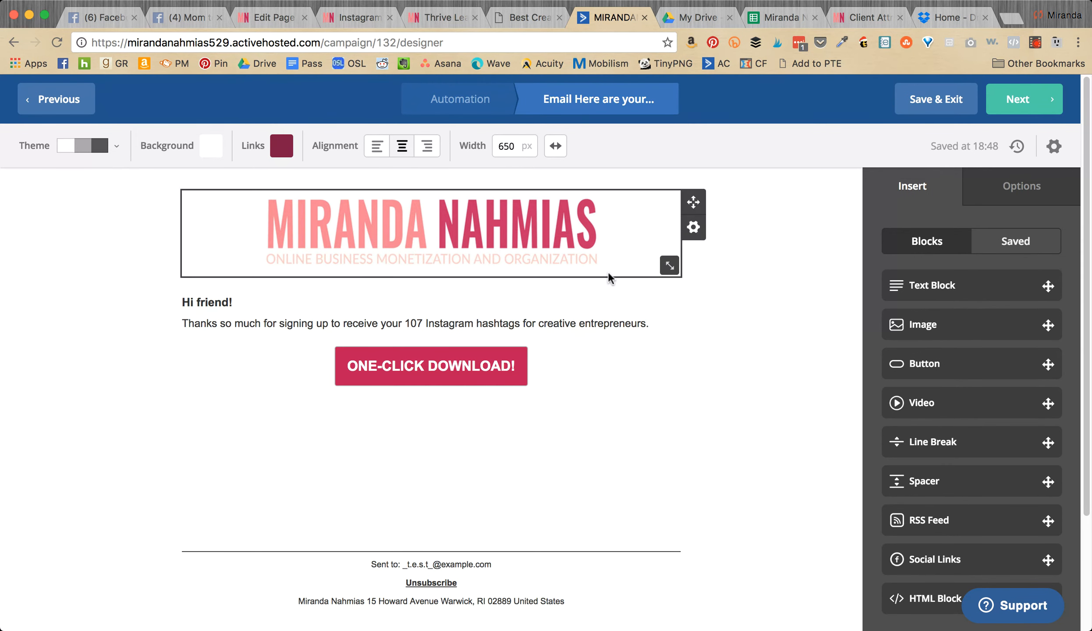
- Review the email summary and finish, adding the email to Automation 19
{"action": "left_click", "coordinate": [1013, 109]}
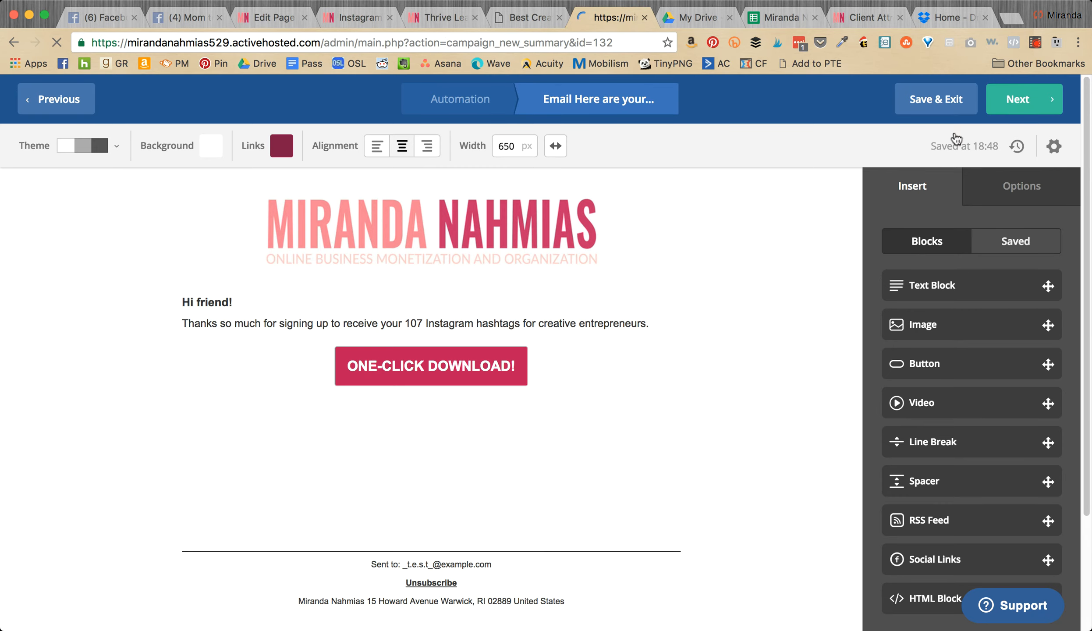
{"action": "scroll", "coordinate": [661, 300], "scroll_direction": "down", "scroll_amount": 5}
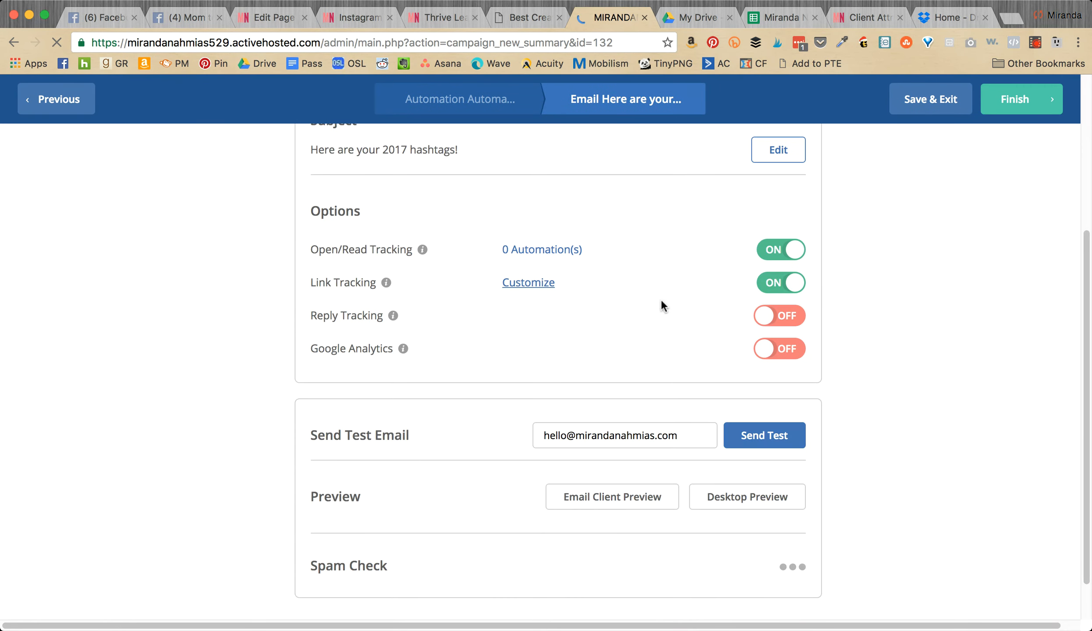
{"action": "scroll", "coordinate": [727, 469], "scroll_direction": "down", "scroll_amount": 1}
{"action": "scroll", "coordinate": [729, 474], "scroll_direction": "up", "scroll_amount": 2}
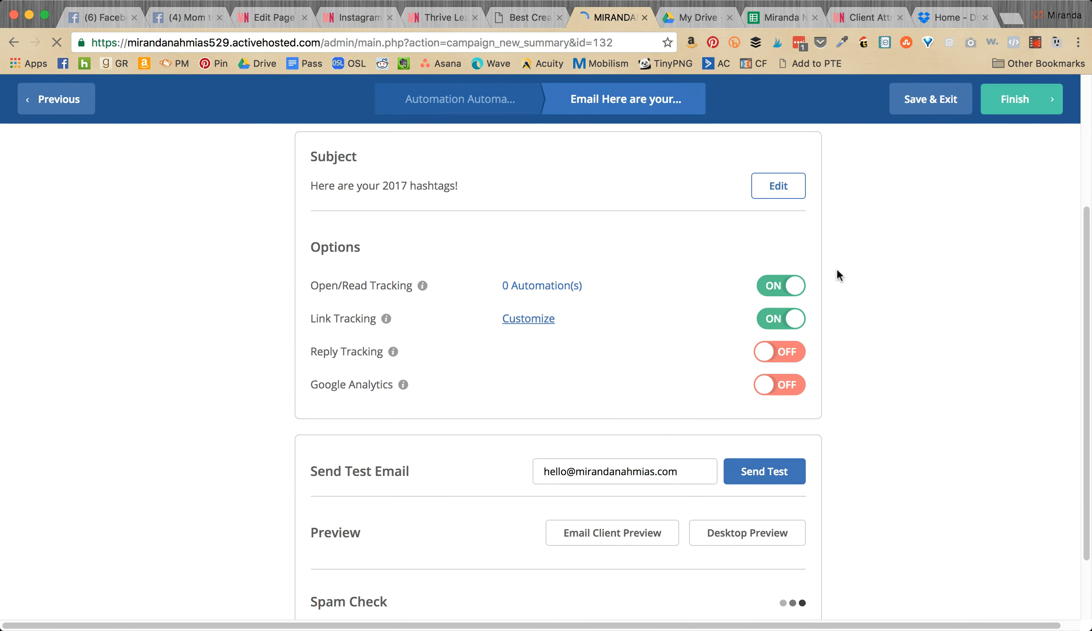
{"action": "left_click", "coordinate": [1005, 104]}
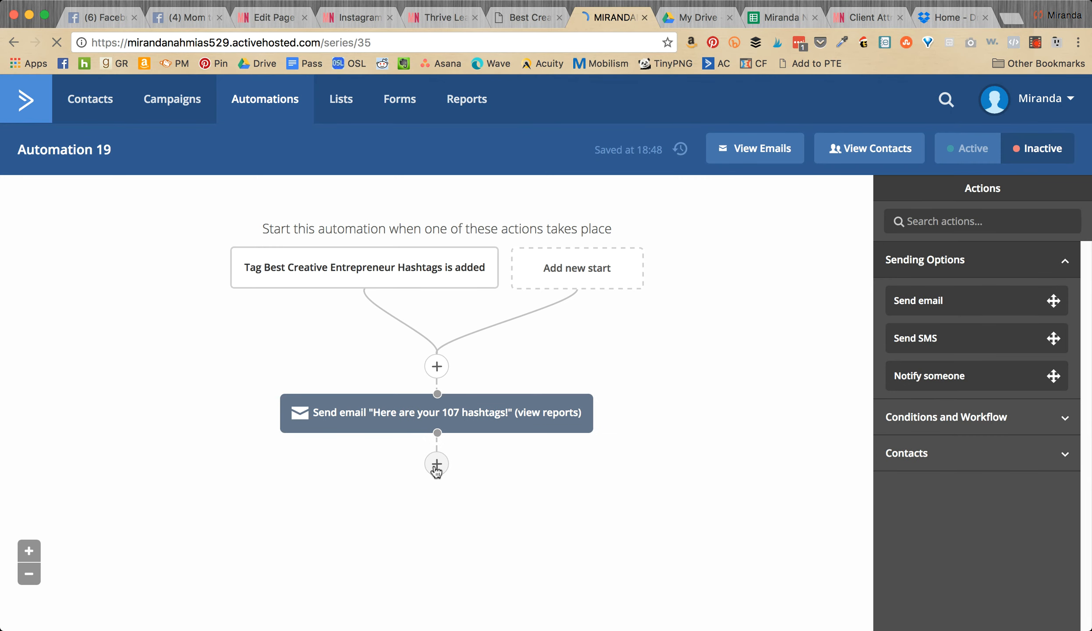
- Add an If/Else step after the email checking whether the Indoctrinated tag exists
{"action": "left_click", "coordinate": [436, 465]}
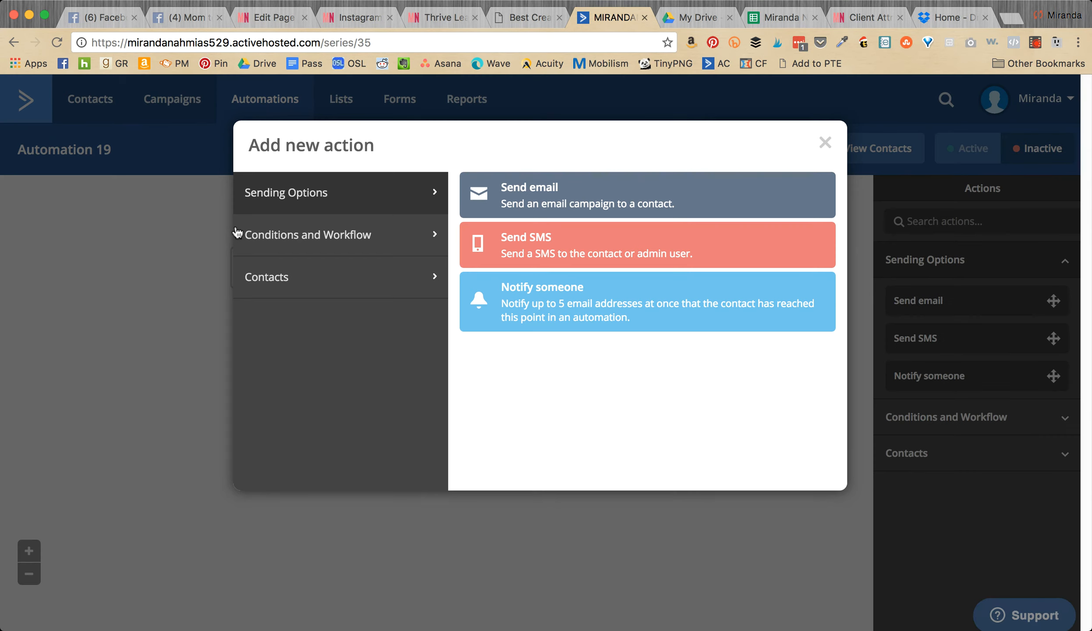
{"action": "left_click", "coordinate": [237, 233]}
{"action": "left_click", "coordinate": [505, 240]}
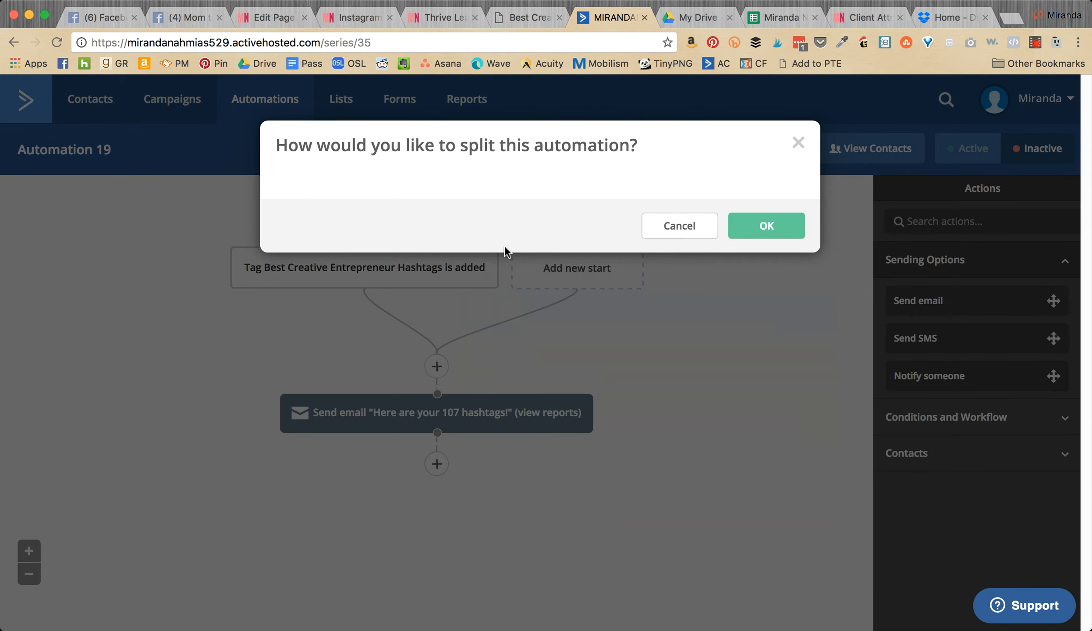
{"action": "left_click", "coordinate": [396, 219]}
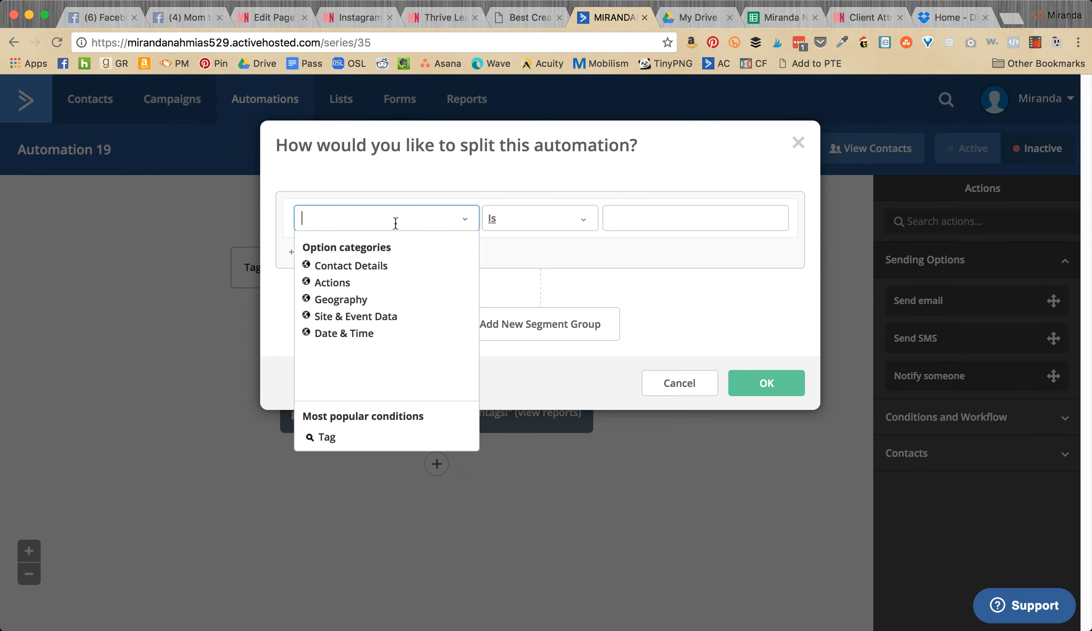
{"action": "left_click", "coordinate": [326, 437]}
{"action": "left_click", "coordinate": [657, 219]}
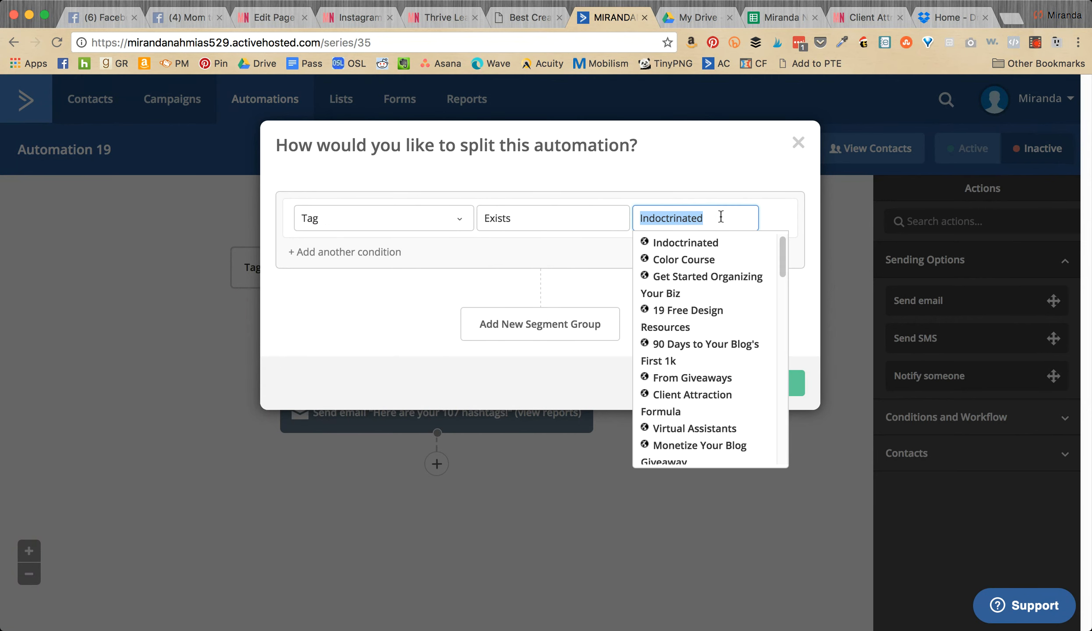
{"action": "left_click", "coordinate": [596, 275]}
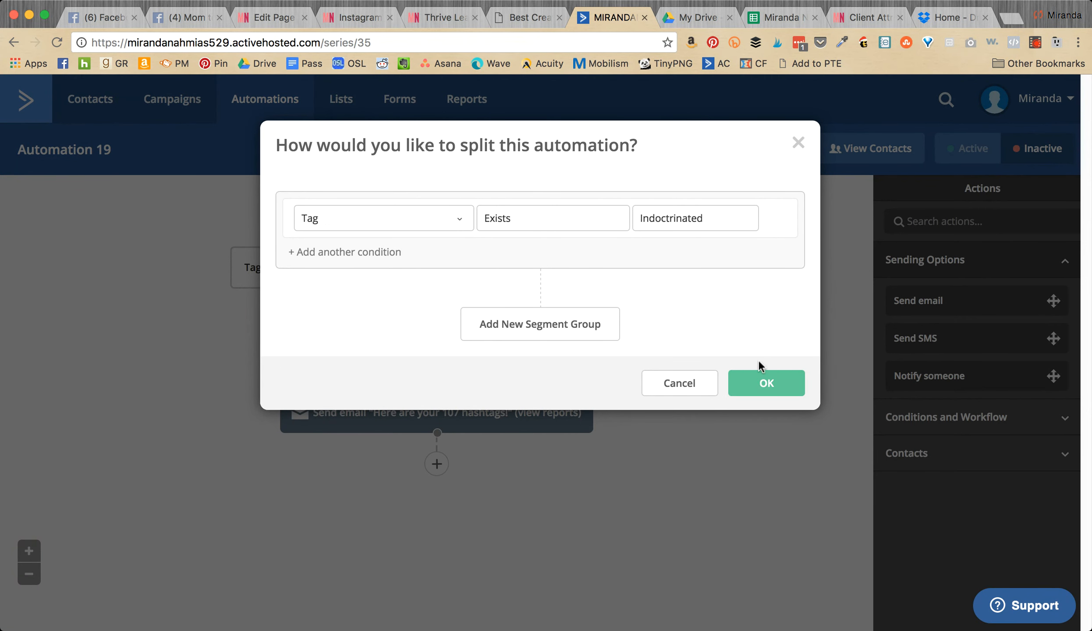
{"action": "left_click", "coordinate": [752, 390]}
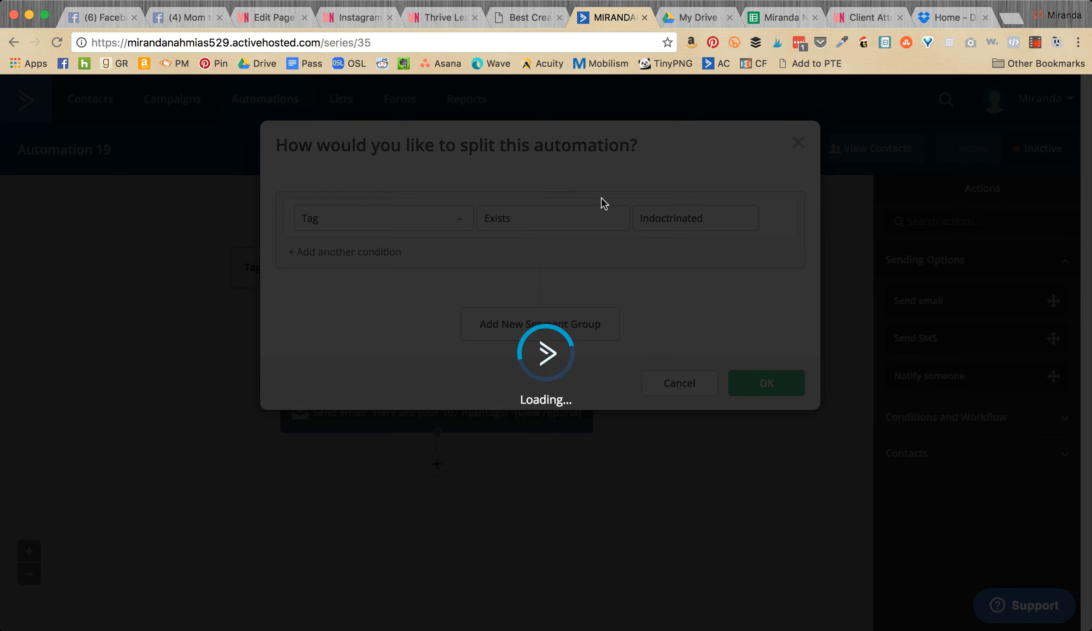
- Add 'End this automation' on the Yes branch
{"action": "scroll", "coordinate": [531, 447], "scroll_direction": "down", "scroll_amount": 3}
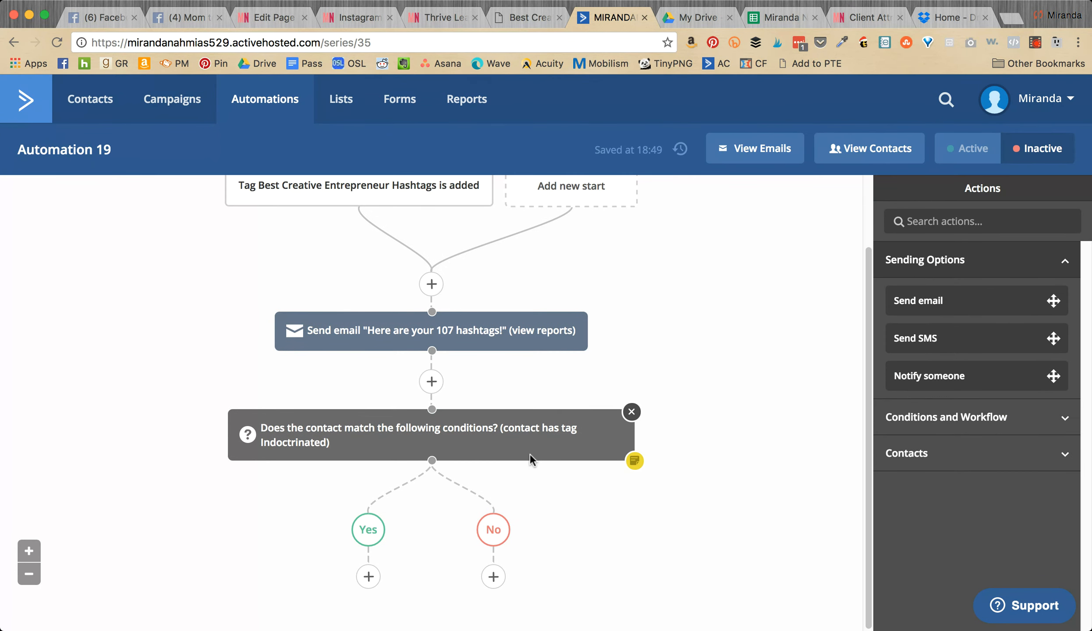
{"action": "left_click", "coordinate": [374, 579]}
{"action": "left_click", "coordinate": [556, 523]}
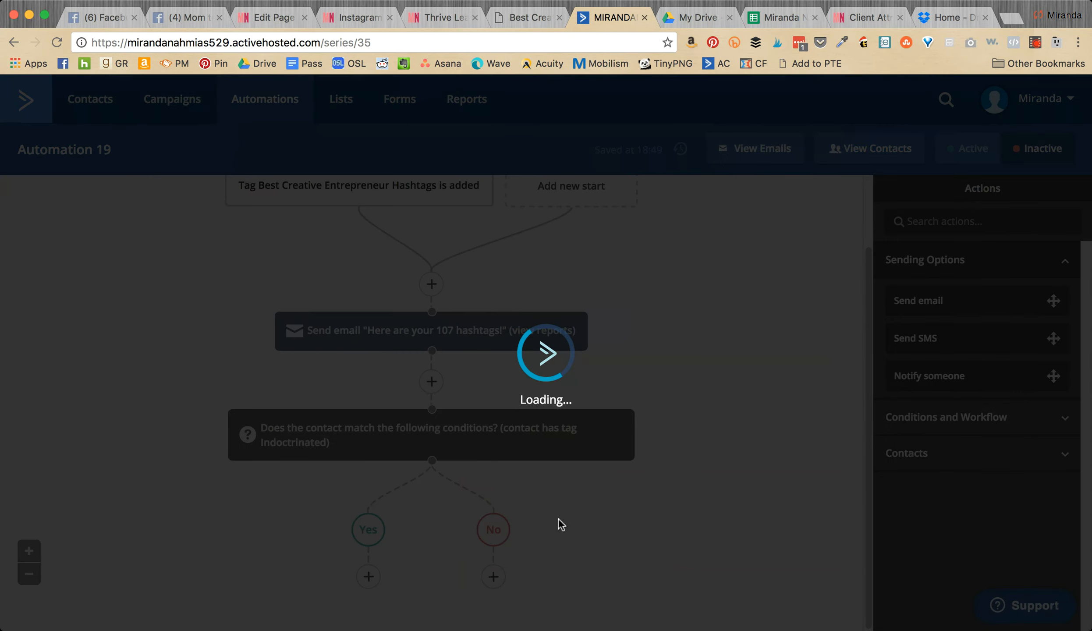
{"action": "scroll", "coordinate": [565, 512], "scroll_direction": "down", "scroll_amount": 2}
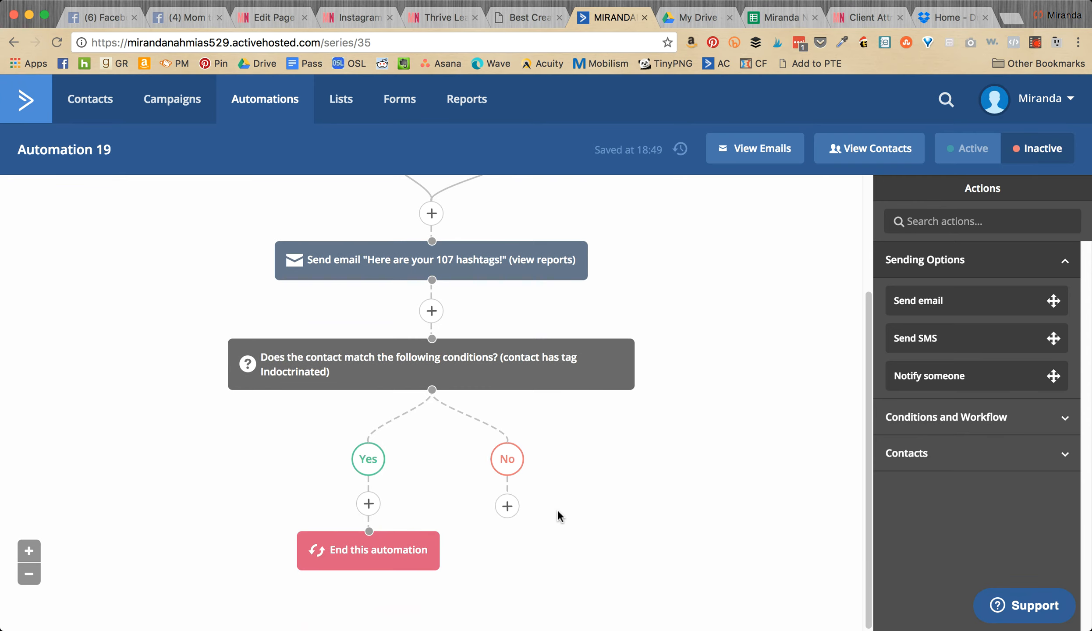
- On the No branch, start the New Subscriber Indoctrination automation
{"action": "left_click", "coordinate": [507, 508]}
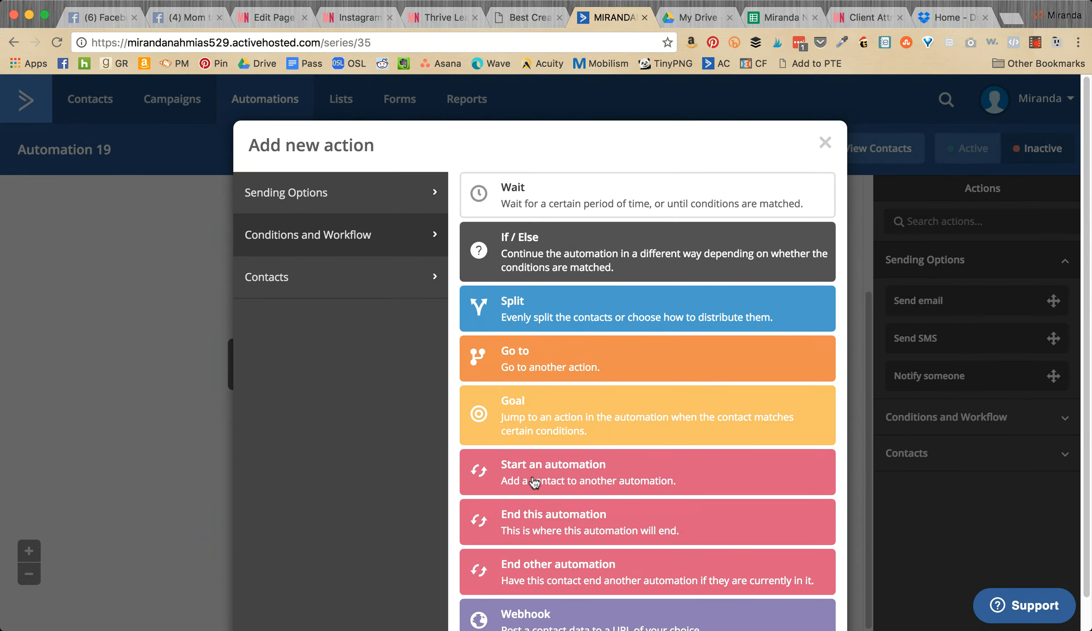
{"action": "left_click", "coordinate": [534, 482]}
{"action": "left_click", "coordinate": [510, 482]}
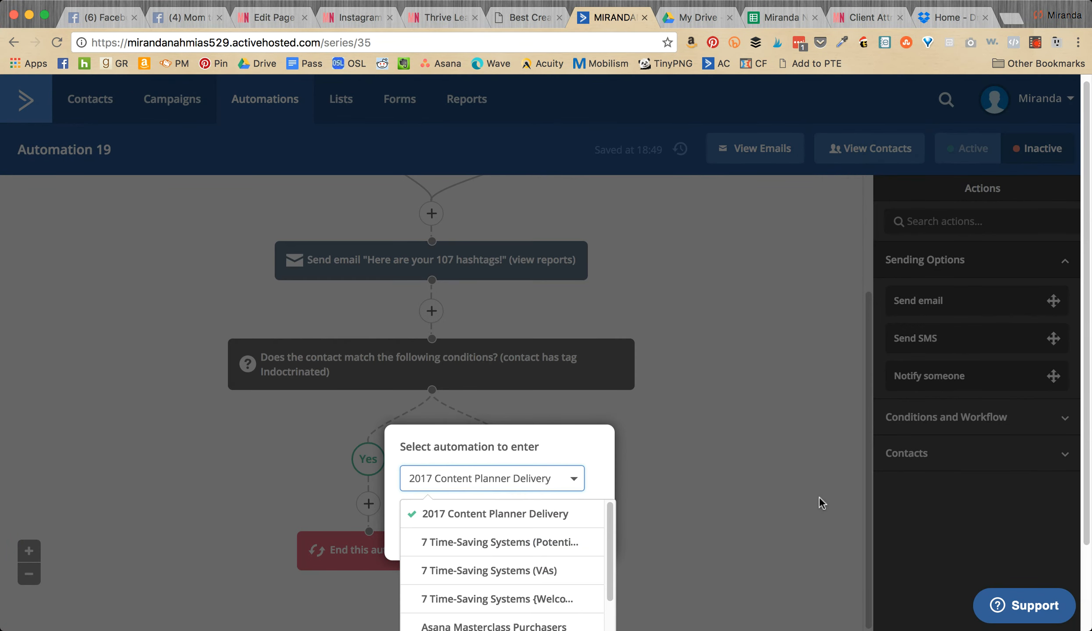
{"action": "scroll", "coordinate": [587, 495], "scroll_direction": "down", "scroll_amount": 5}
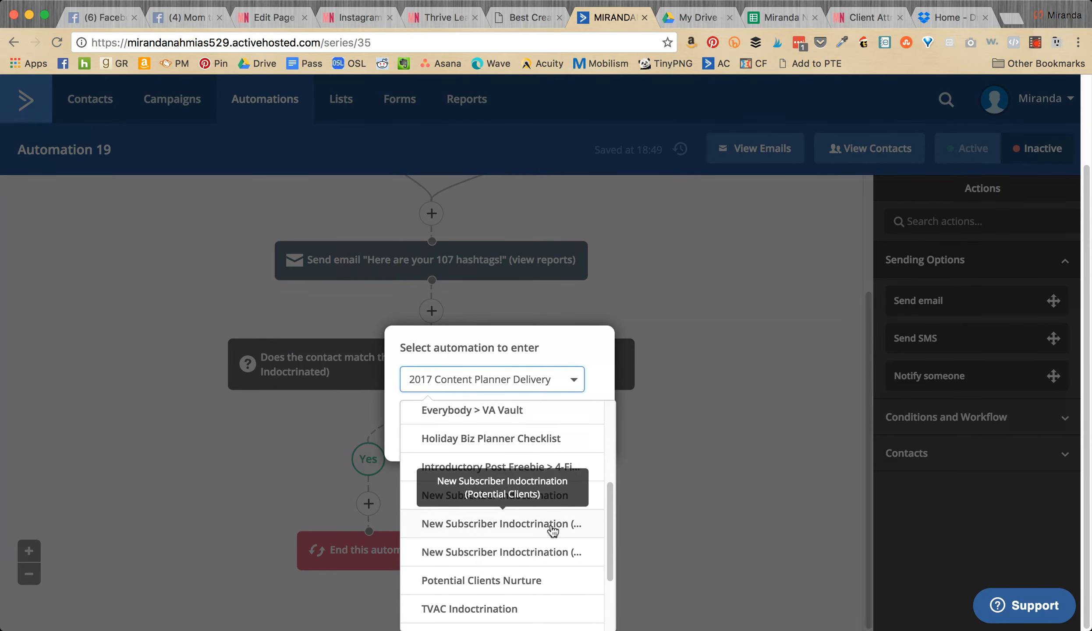
{"action": "scroll", "coordinate": [523, 576], "scroll_direction": "down", "scroll_amount": 2}
{"action": "scroll", "coordinate": [522, 577], "scroll_direction": "down", "scroll_amount": 2}
{"action": "scroll", "coordinate": [521, 570], "scroll_direction": "up", "scroll_amount": 2}
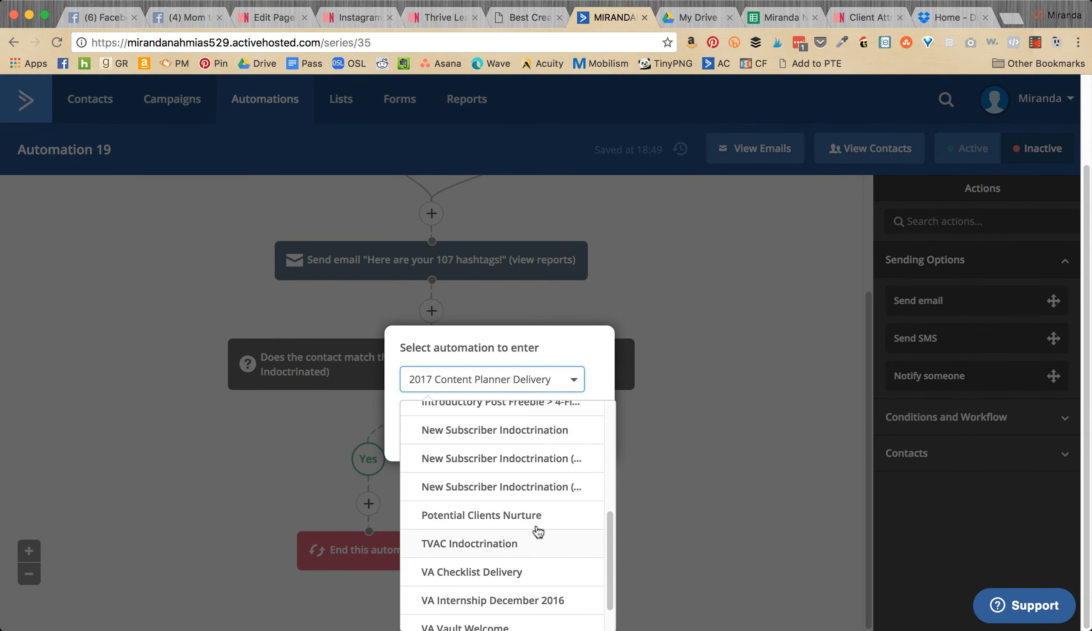
{"action": "left_click", "coordinate": [543, 430]}
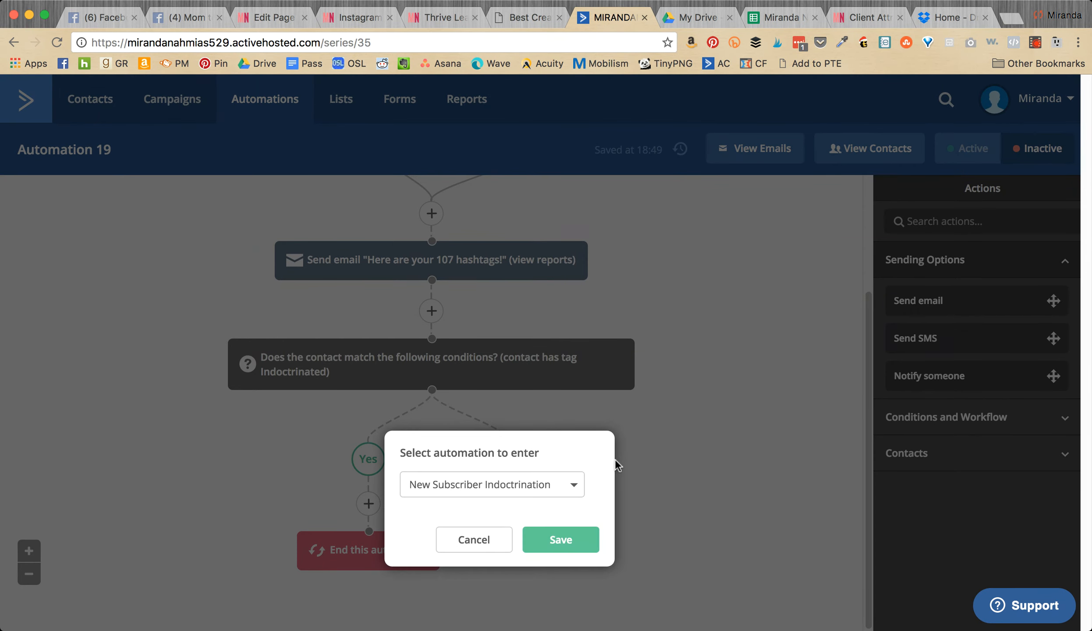
{"action": "left_click", "coordinate": [538, 539]}
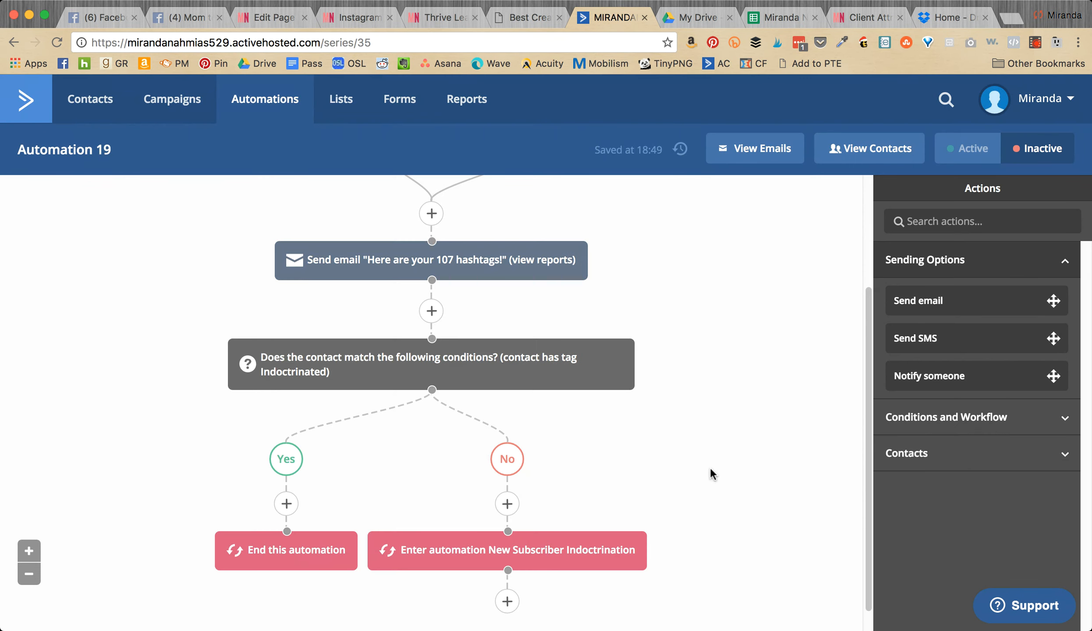
- Add 'End this automation' after that step, then return to the Leadpages editor
{"action": "left_click", "coordinate": [507, 576]}
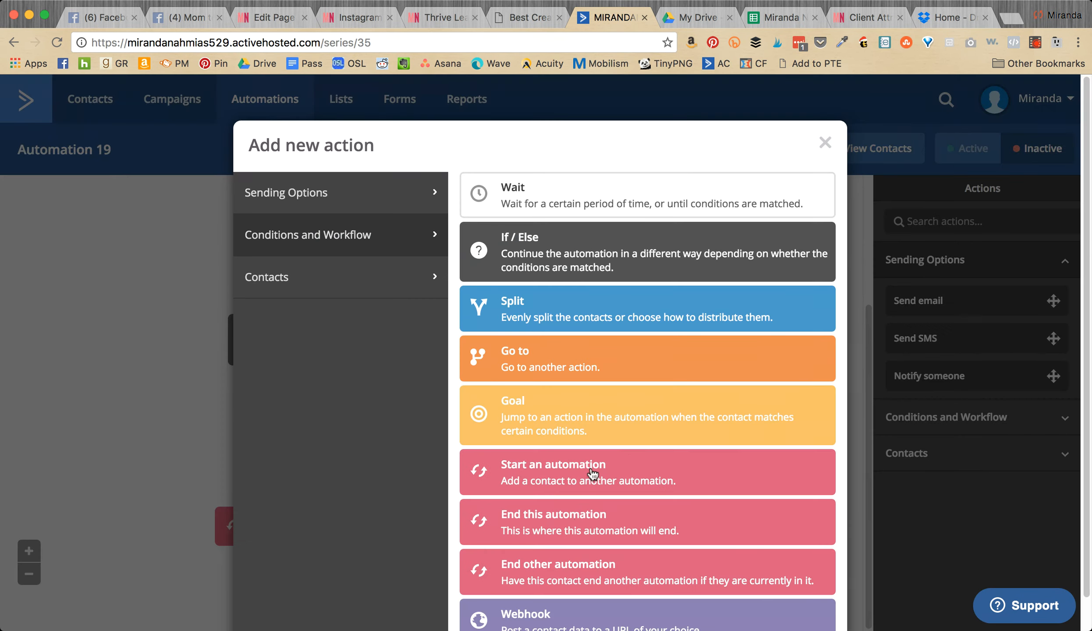
{"action": "left_click", "coordinate": [572, 523]}
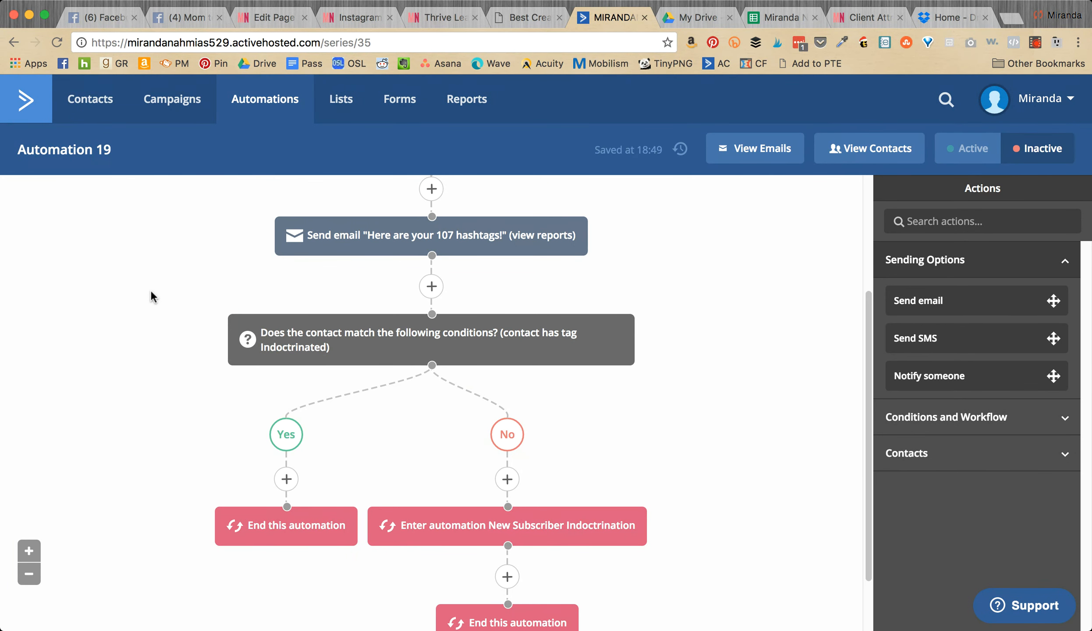
{"action": "scroll", "coordinate": [169, 274], "scroll_direction": "up", "scroll_amount": 5}
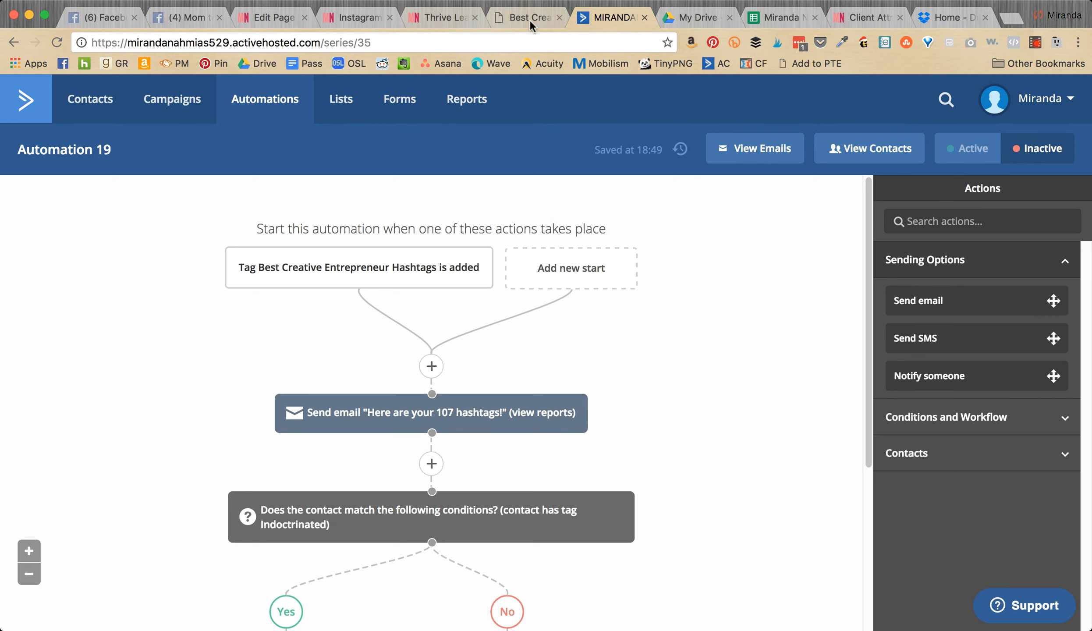
{"action": "left_click", "coordinate": [502, 12]}
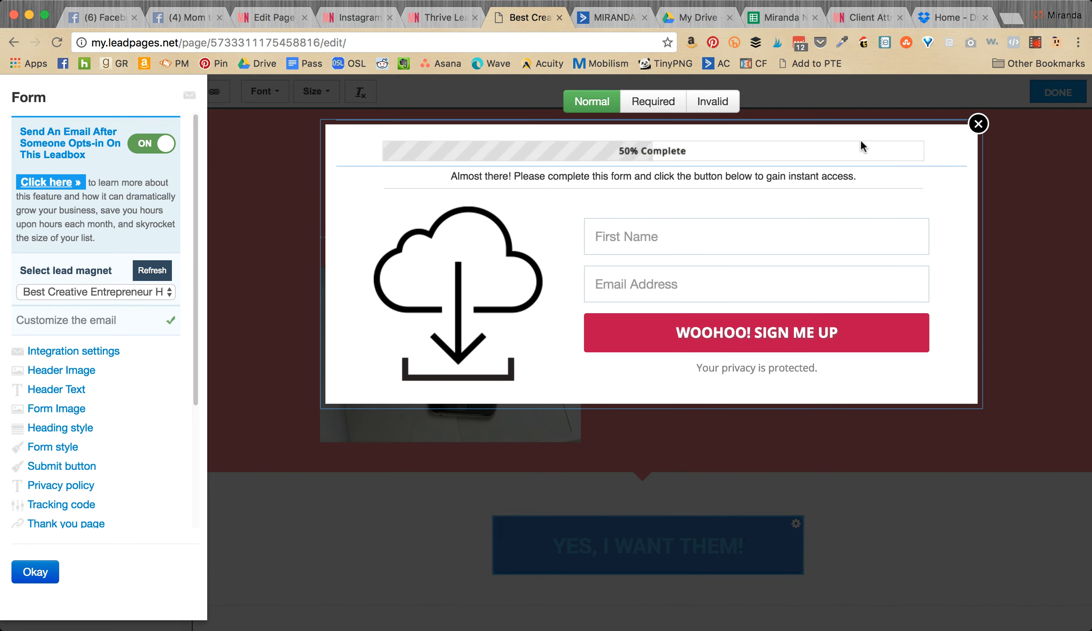
- Close the form preview, save the Best Creative Entrepreneur Hashtags page, and exit to My Pages
{"action": "left_click", "coordinate": [978, 124]}
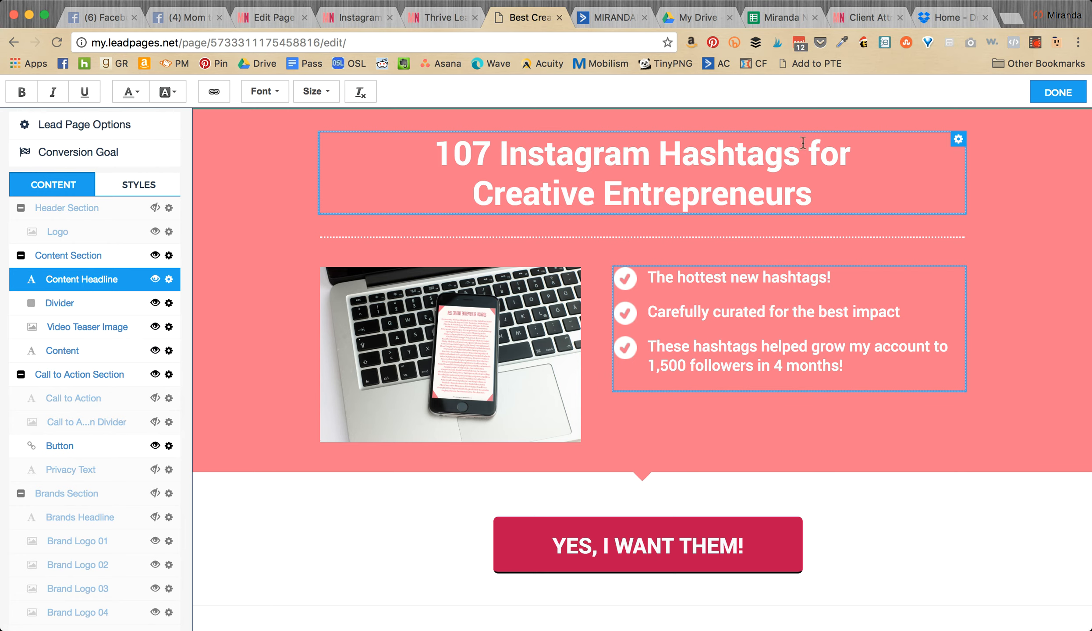
{"action": "left_click", "coordinate": [1058, 93]}
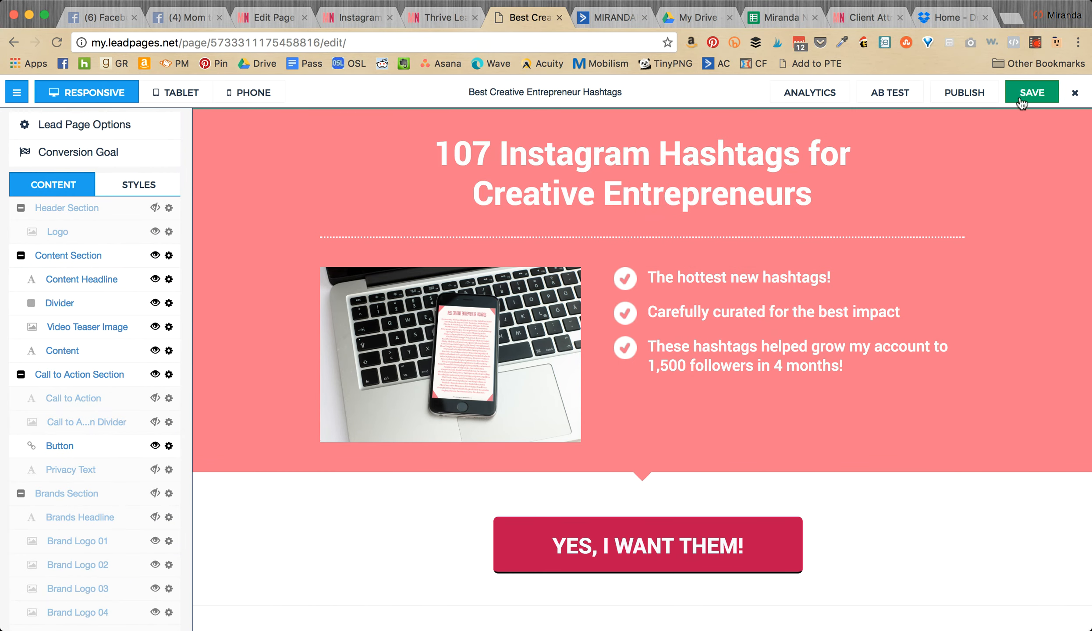
{"action": "left_click", "coordinate": [1032, 92]}
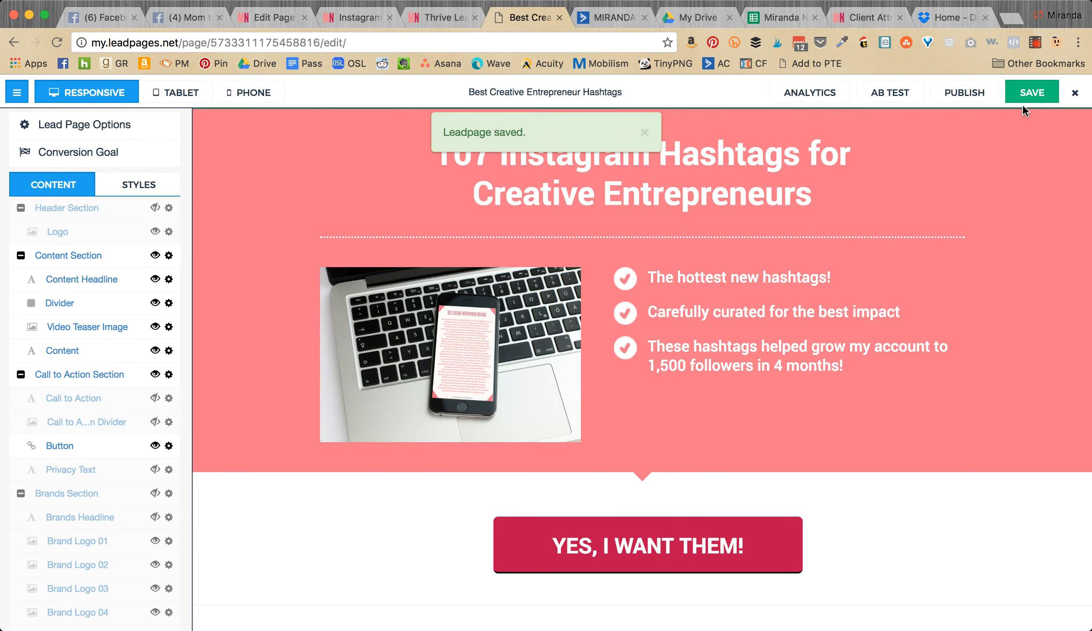
{"action": "left_click", "coordinate": [1075, 93]}
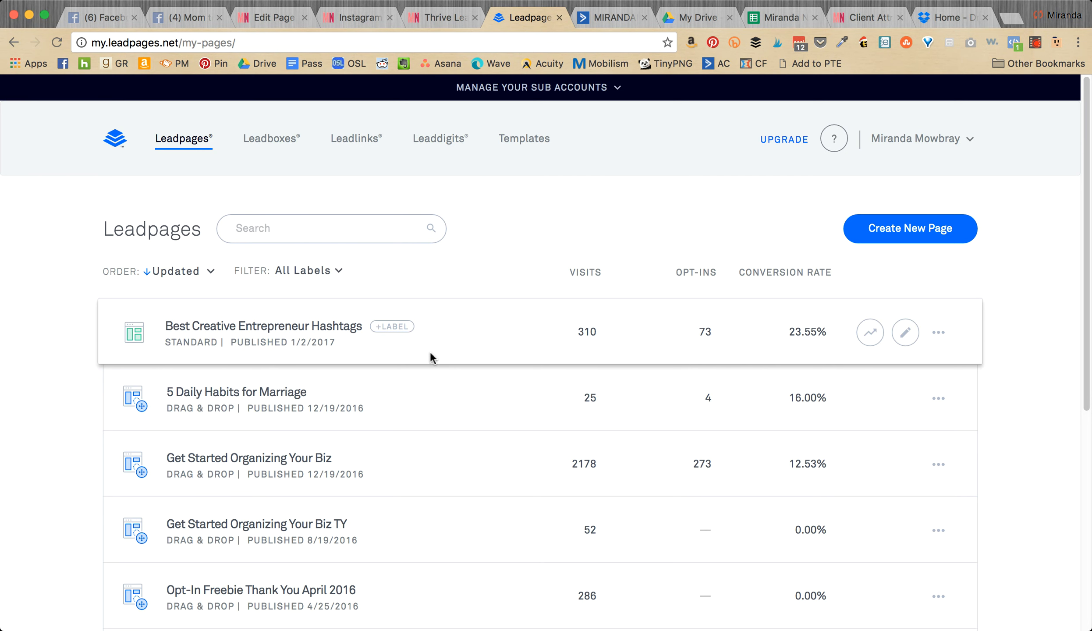
- Delete the Best Creative Entrepreneur Hashtags page from its row's actions menu and confirm
{"action": "left_click", "coordinate": [939, 336]}
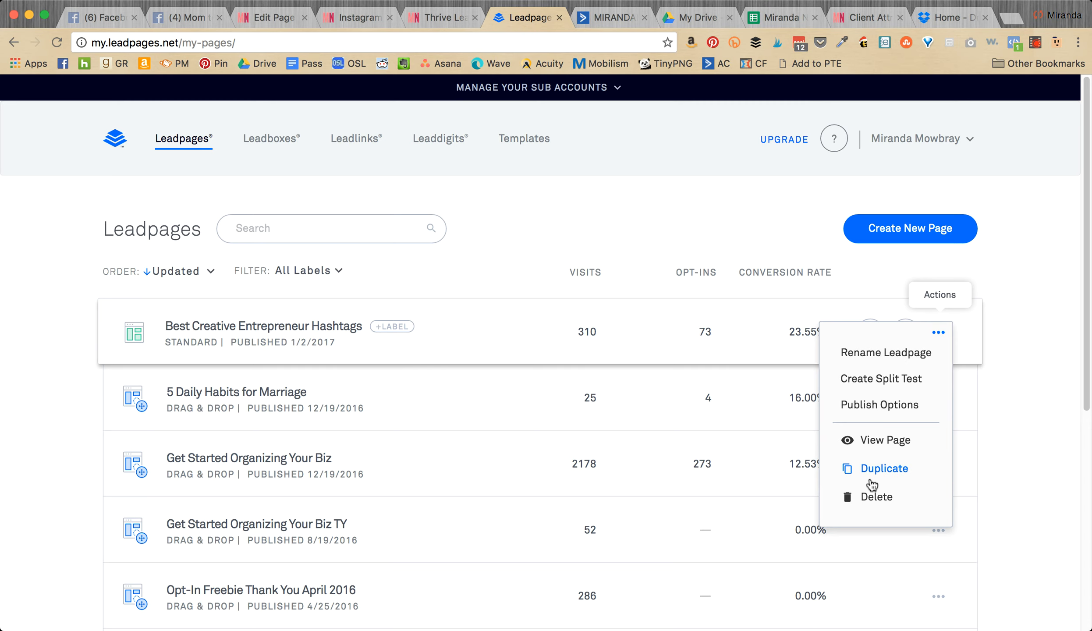
{"action": "left_click", "coordinate": [870, 500]}
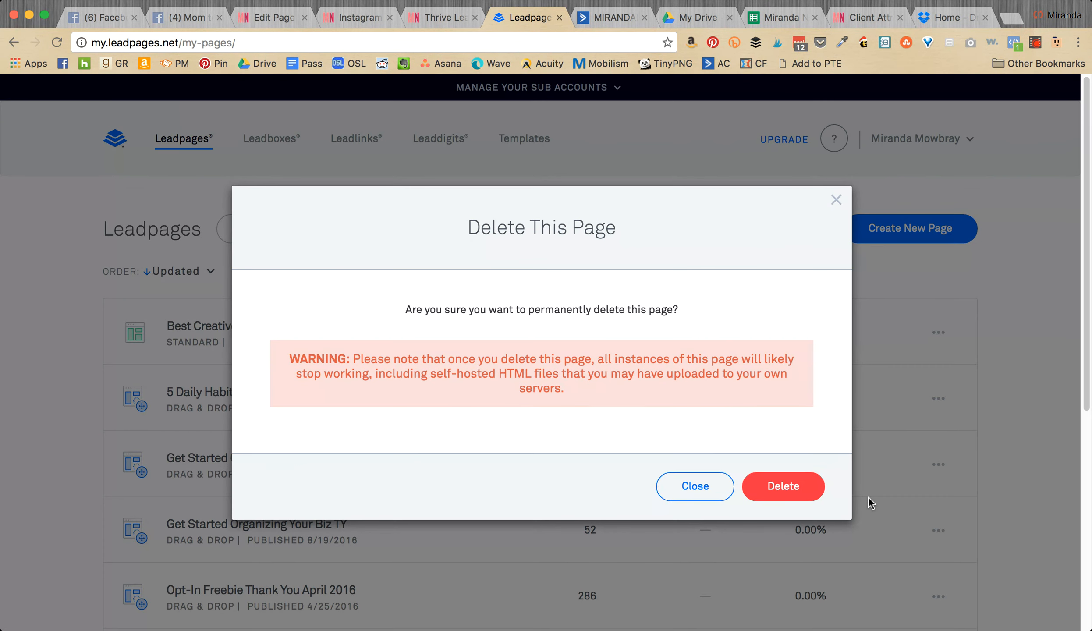
{"action": "left_click", "coordinate": [792, 485]}
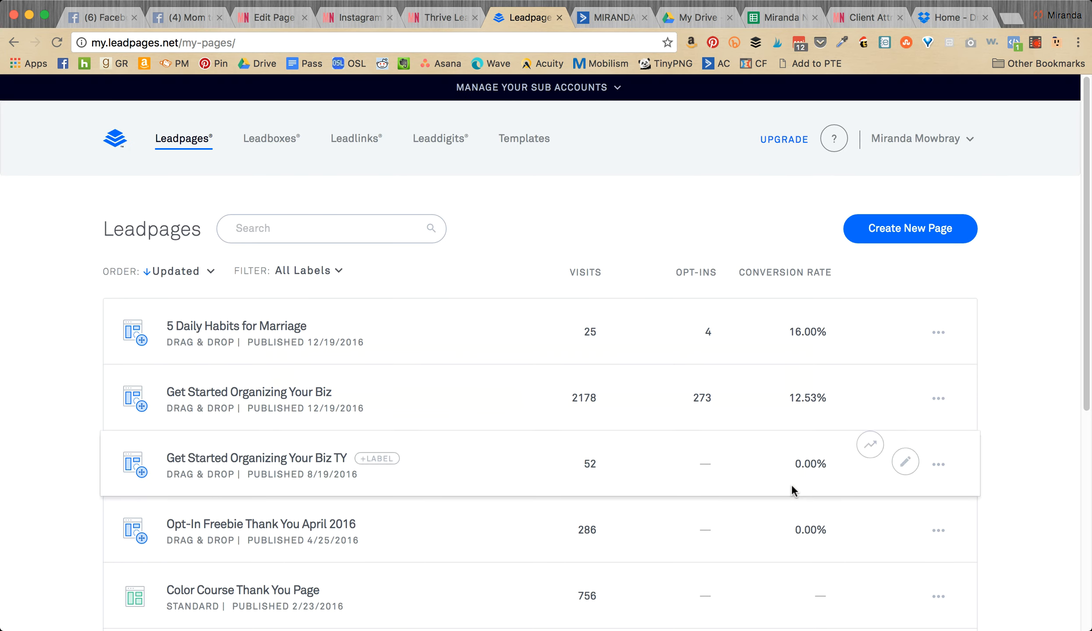